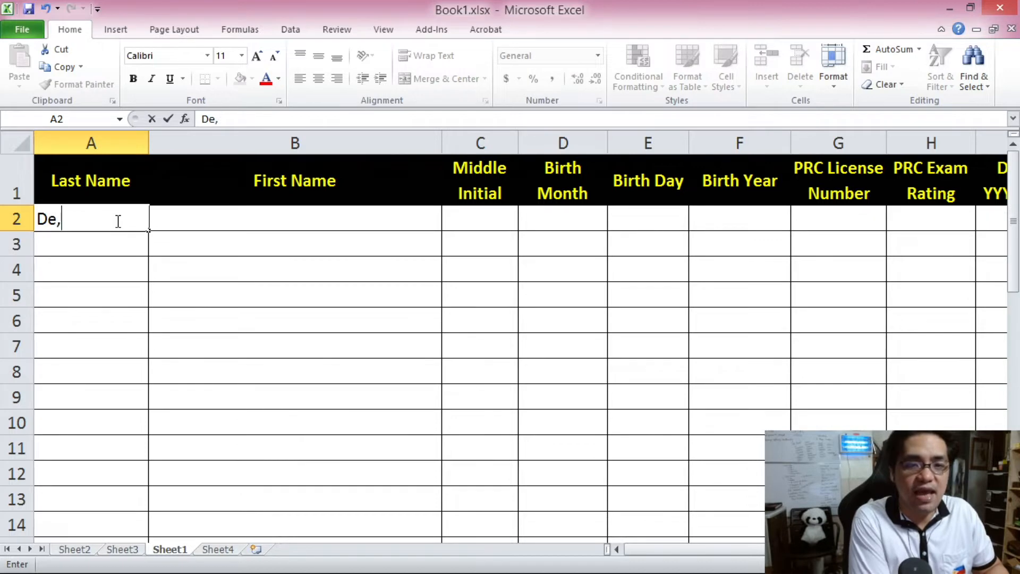
# Fill in the person's last name, first name and middle initial in row 2.
pyautogui.press('Tab')
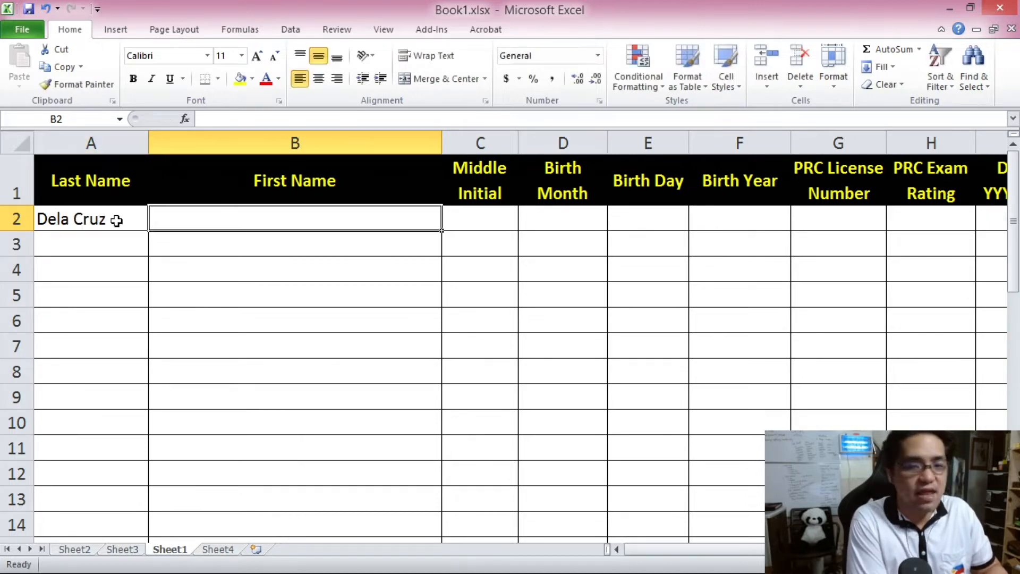
pyautogui.write('Juan')
pyautogui.press('Tab')
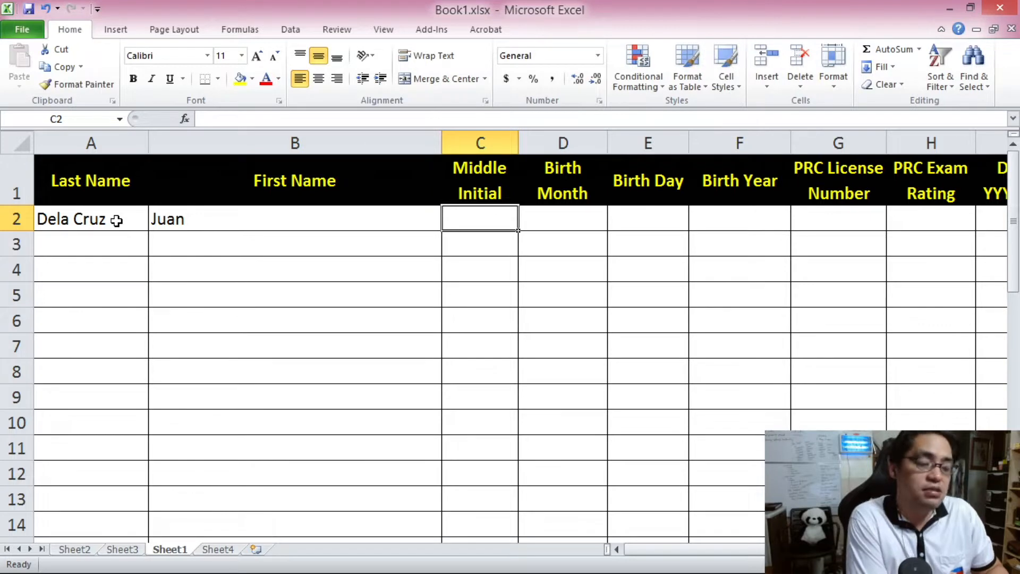
pyautogui.write('B.')
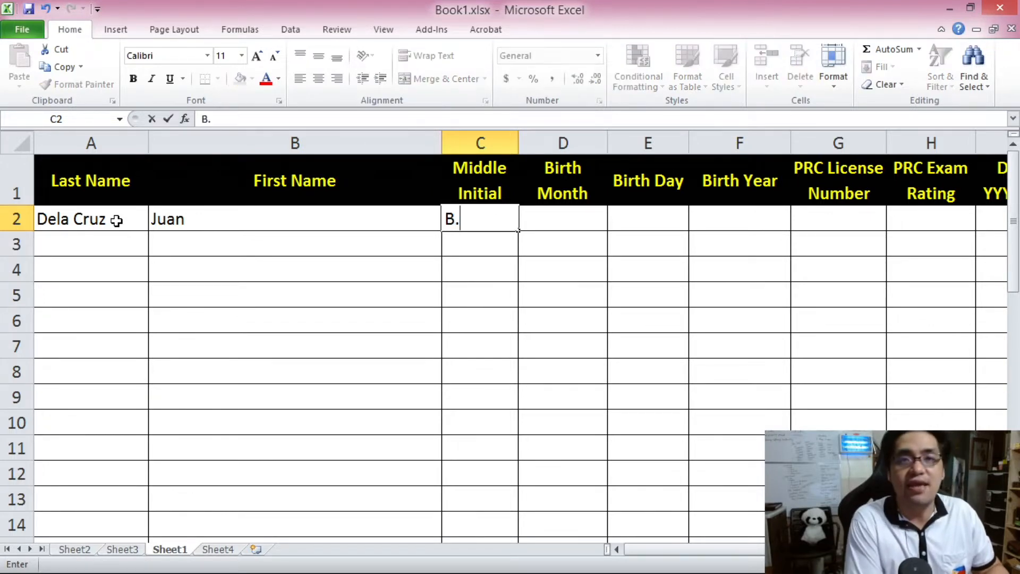
pyautogui.press('Tab')
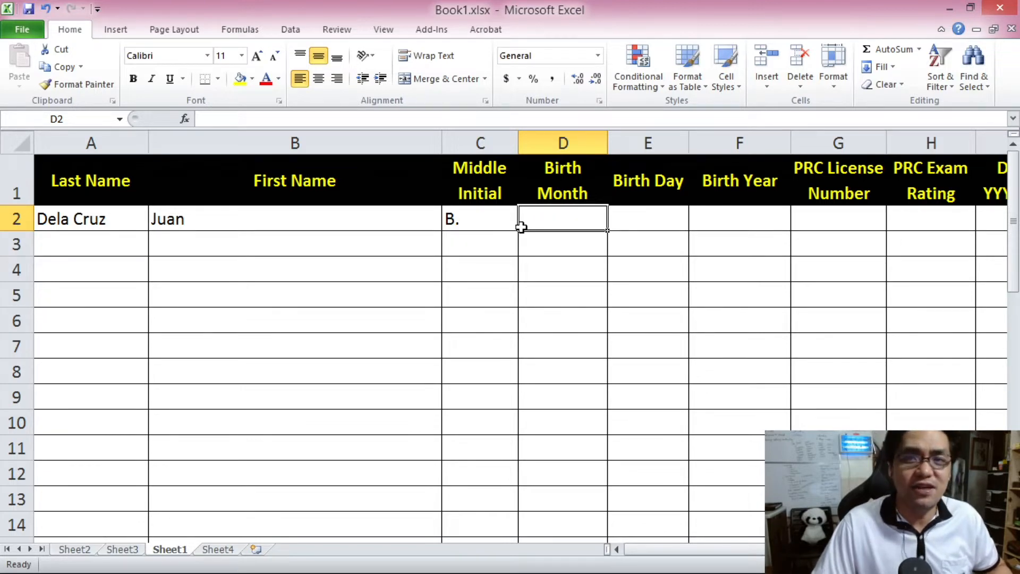
# Enter the birth month and birth day as plain numbers in row 2.
pyautogui.write('1')
pyautogui.press('Return')
pyautogui.click(549, 228)
pyautogui.write('12')
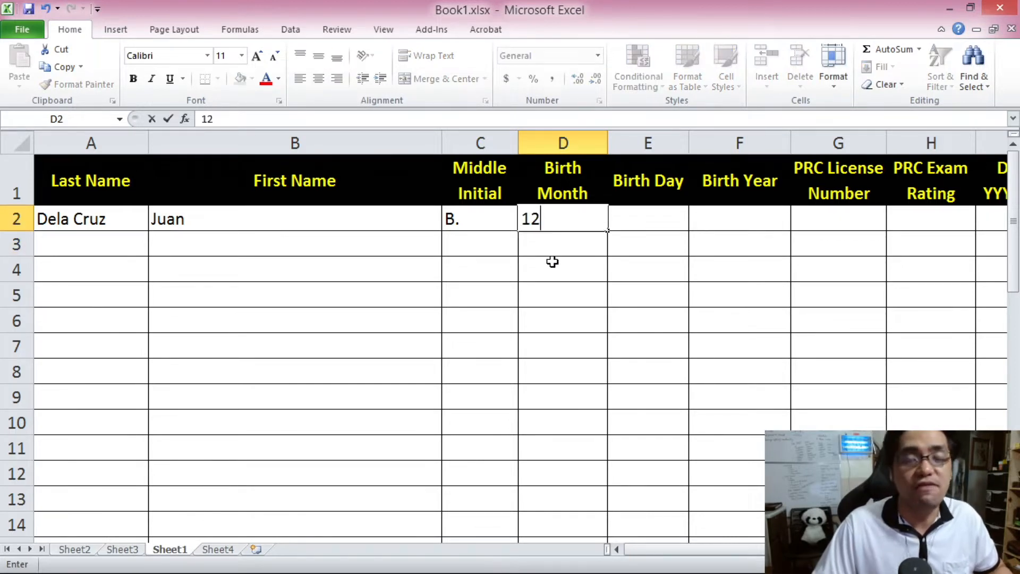
pyautogui.press('Tab')
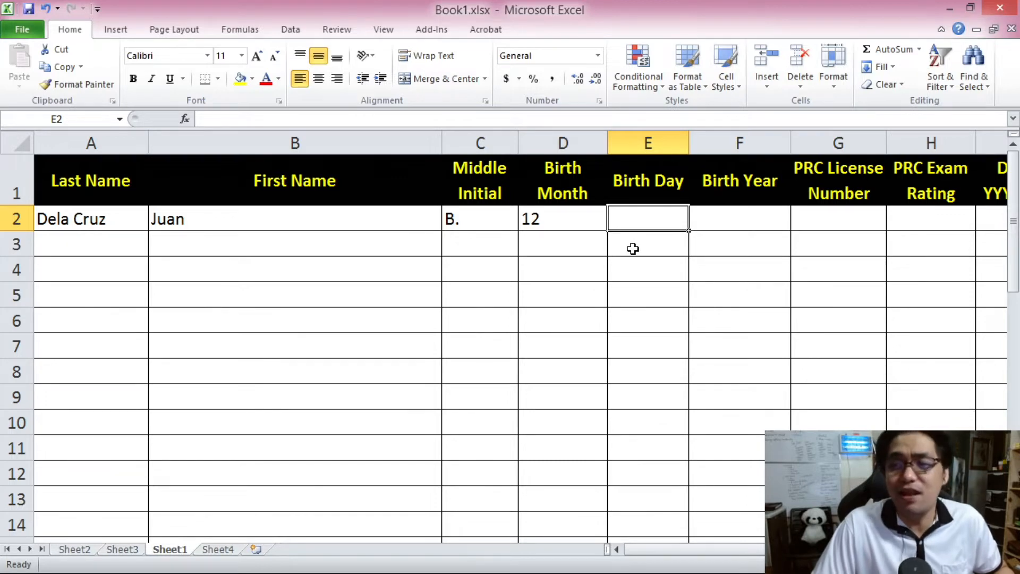
pyautogui.write('13')
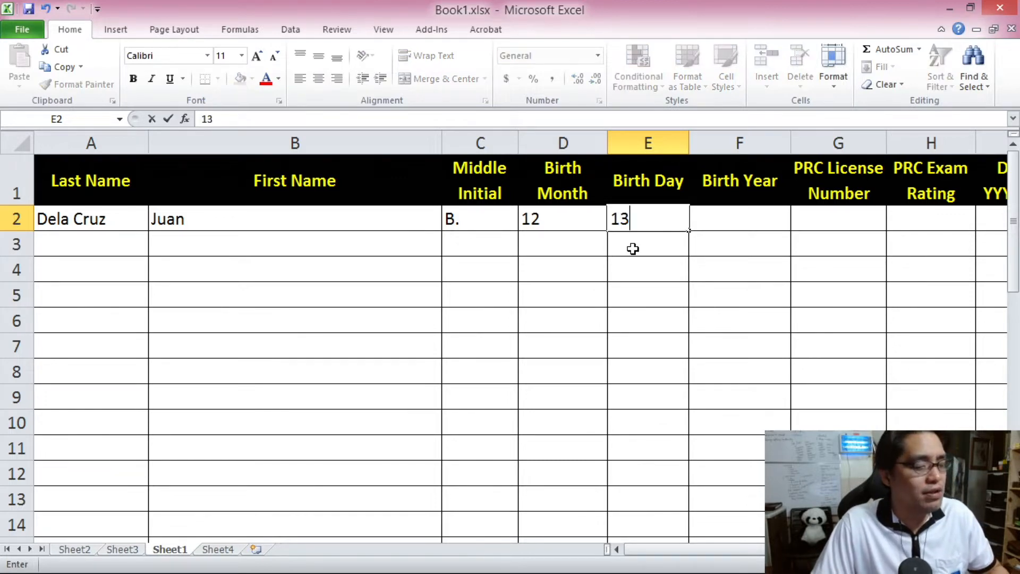
pyautogui.press('BackSpace')
pyautogui.write('23')
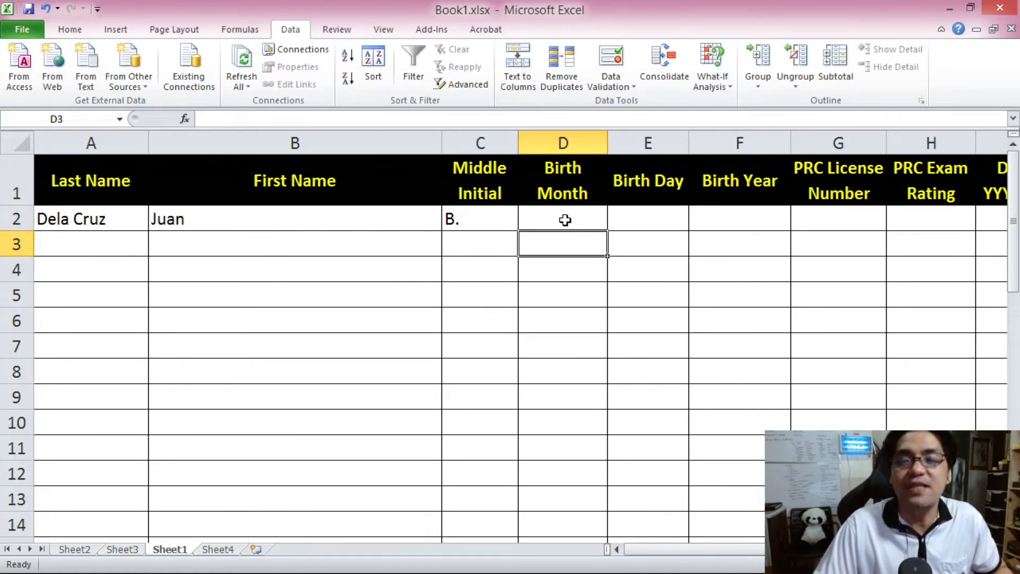
# Choose the person's birth month in cell D2 from its list of month names.
pyautogui.click(567, 221)
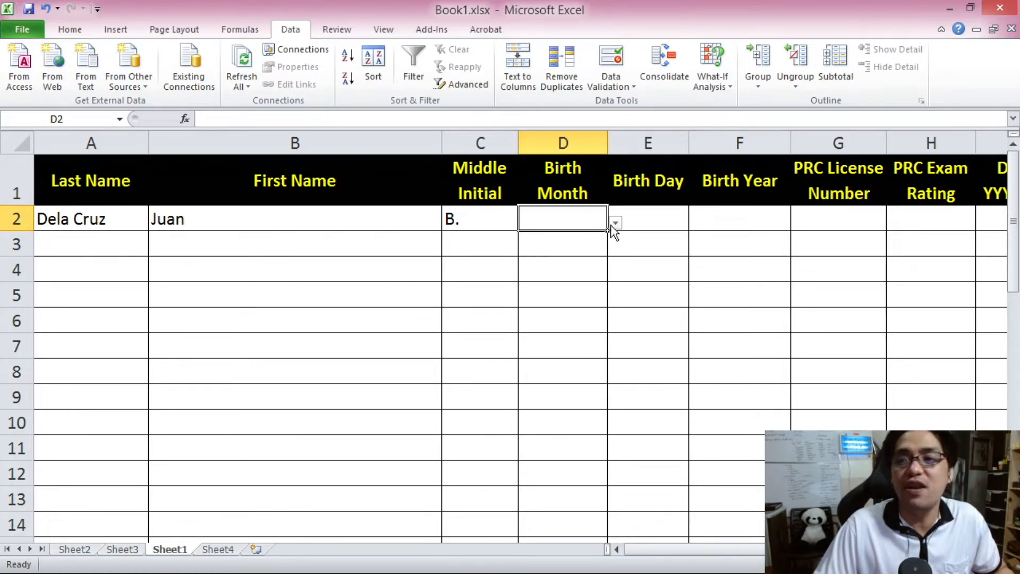
pyautogui.click(615, 223)
pyautogui.moveTo(619, 259)
pyautogui.mouseDown()
pyautogui.moveTo(614, 334)
pyautogui.moveTo(609, 263)
pyautogui.mouseUp()
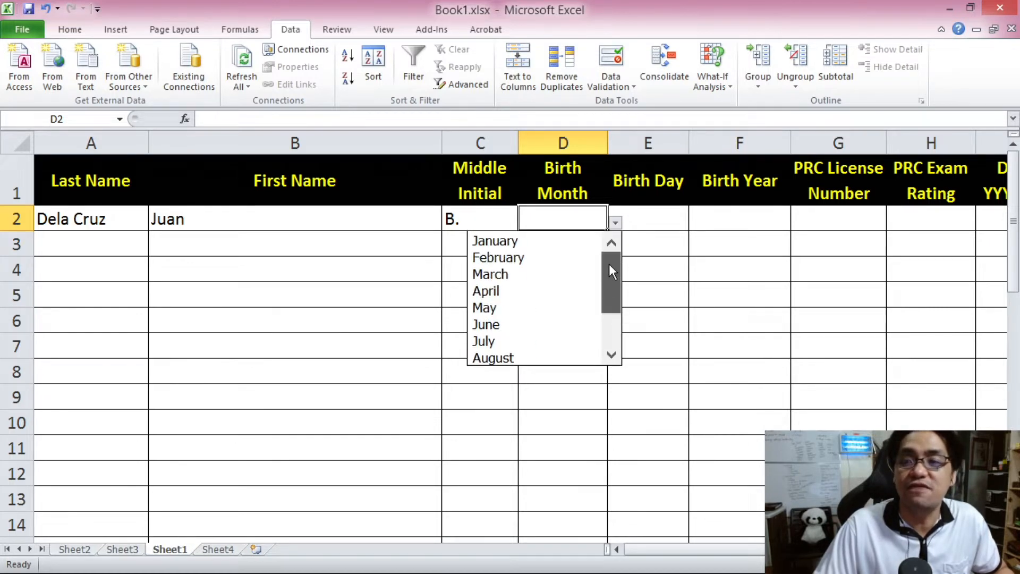
pyautogui.click(567, 250)
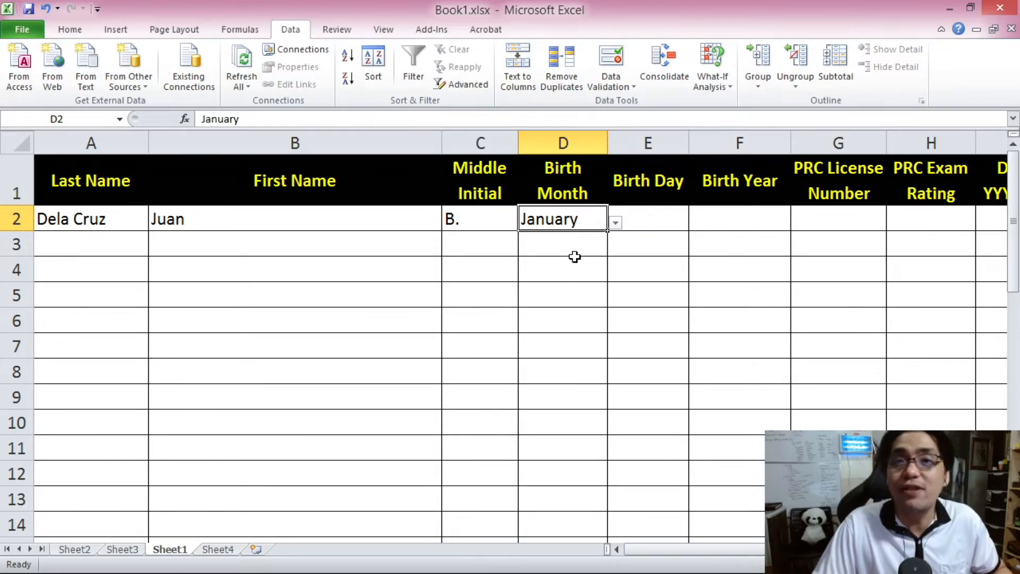
# Try to enter the invalid text "asdadada" as the birth month in cell D2.
pyautogui.write('asdadada')
pyautogui.press('Return')
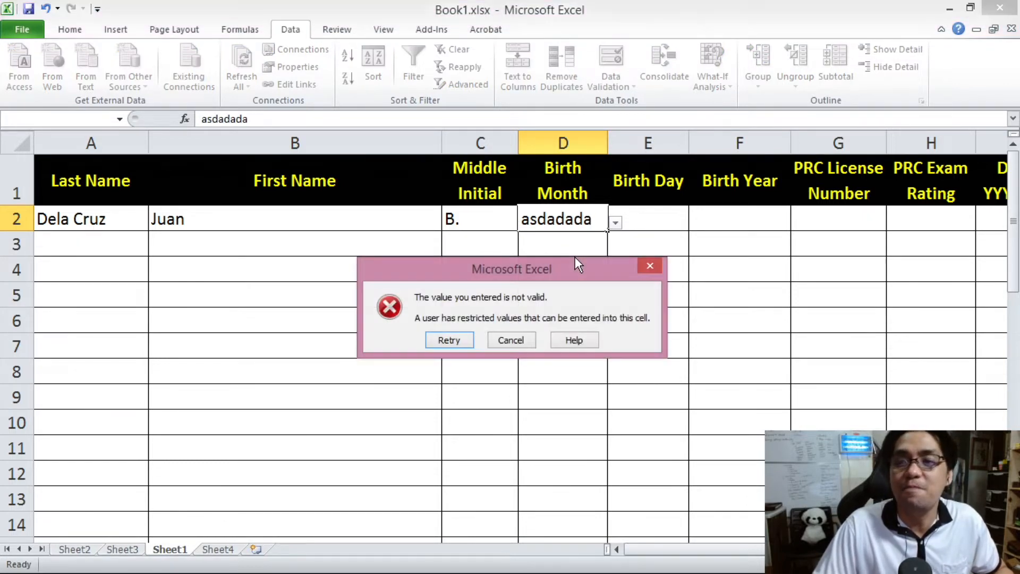
pyautogui.press('Escape')
# Enter the person's birth day in cell E2.
pyautogui.click(646, 244)
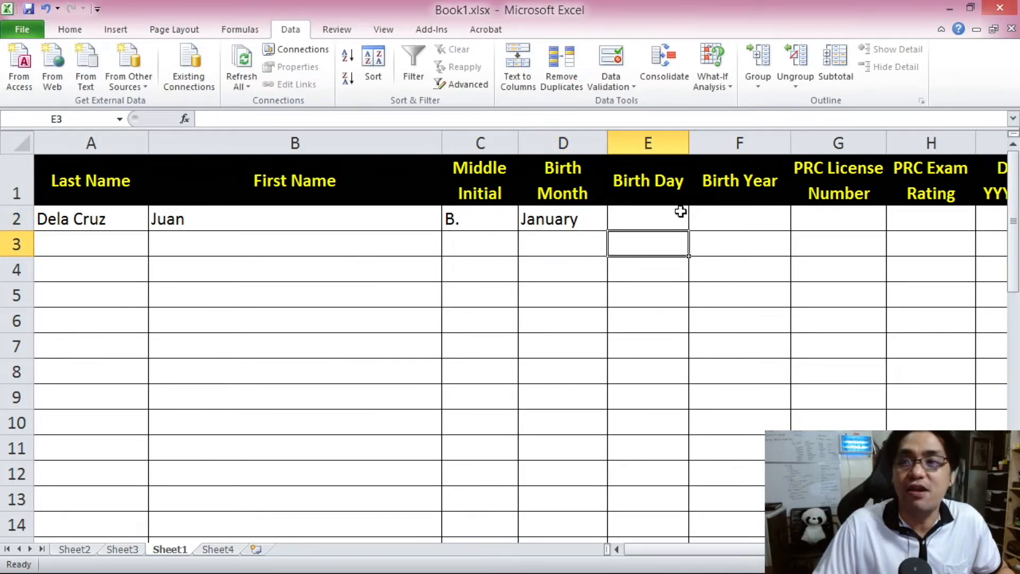
pyautogui.click(637, 225)
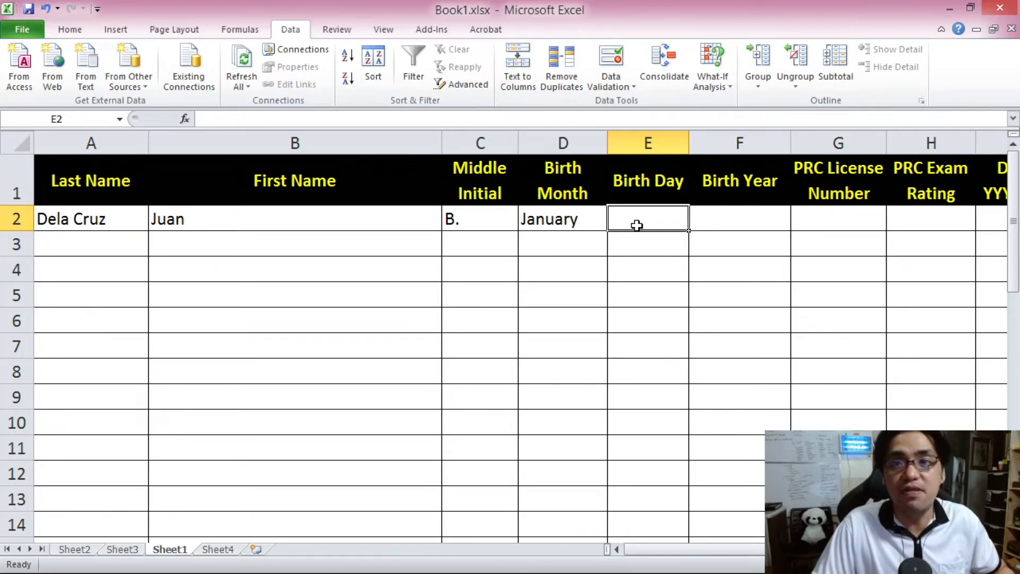
pyautogui.write('1')
pyautogui.press('Return')
pyautogui.click(647, 225)
pyautogui.write('30')
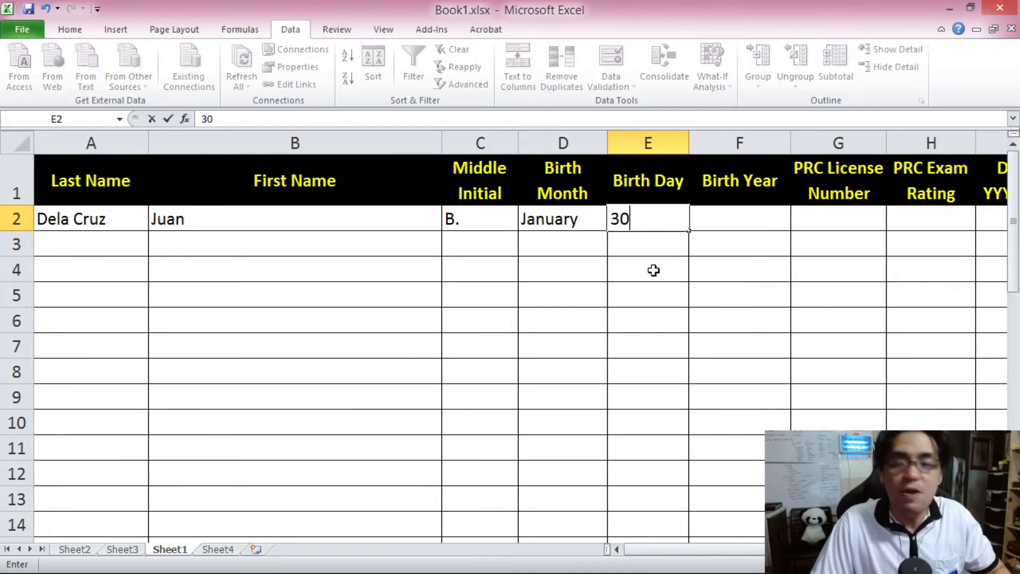
pyautogui.click(649, 269)
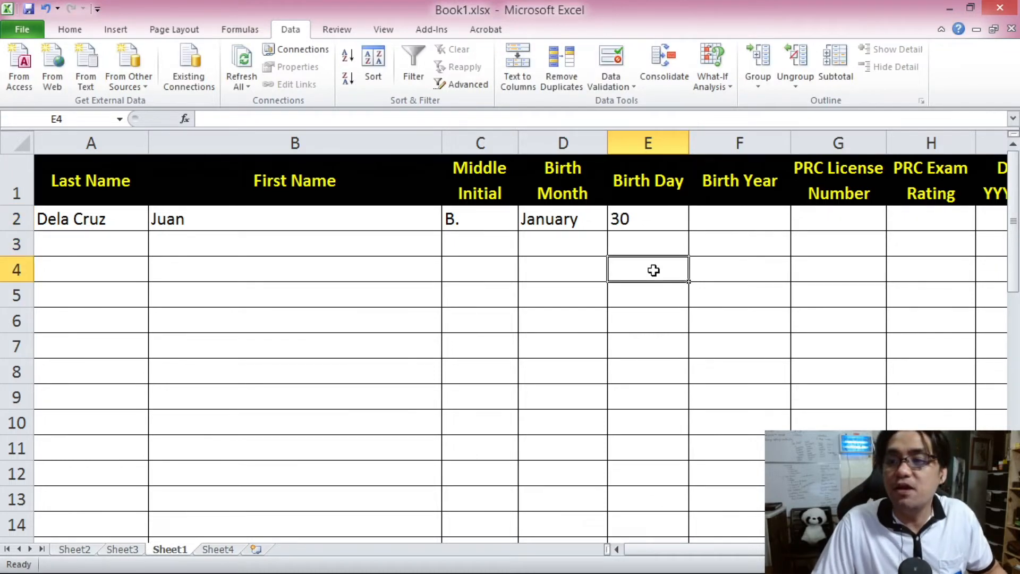
pyautogui.click(636, 218)
pyautogui.write('1231231231')
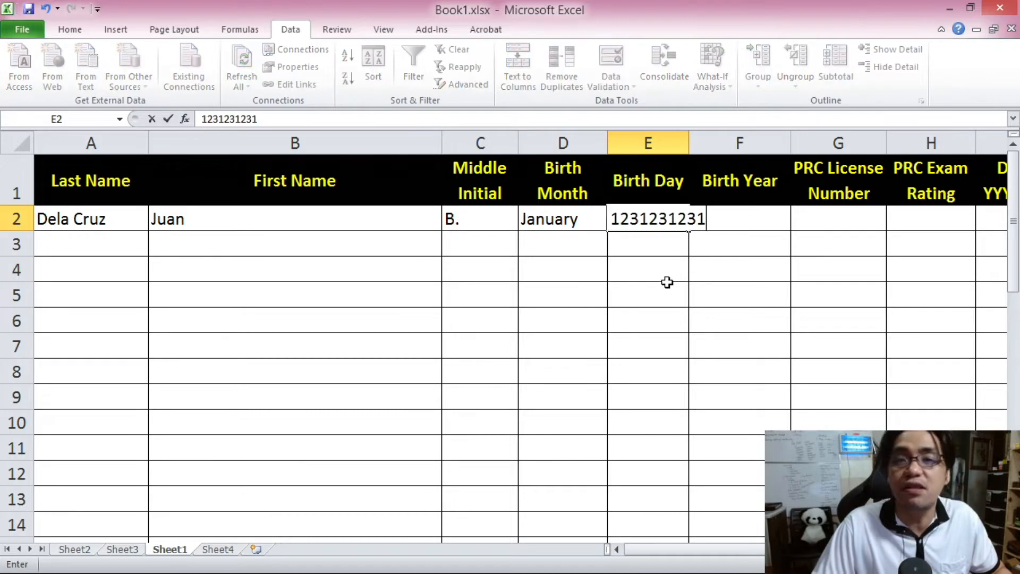
pyautogui.press('Return')
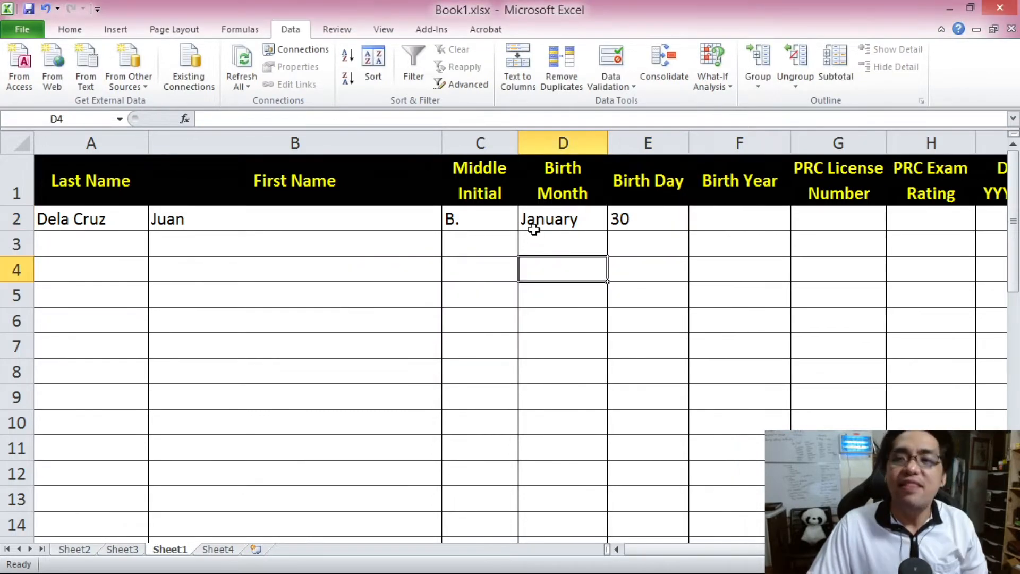
# Examine the birth month and birth day entries in row 2 and the list of allowed months.
pyautogui.click(561, 214)
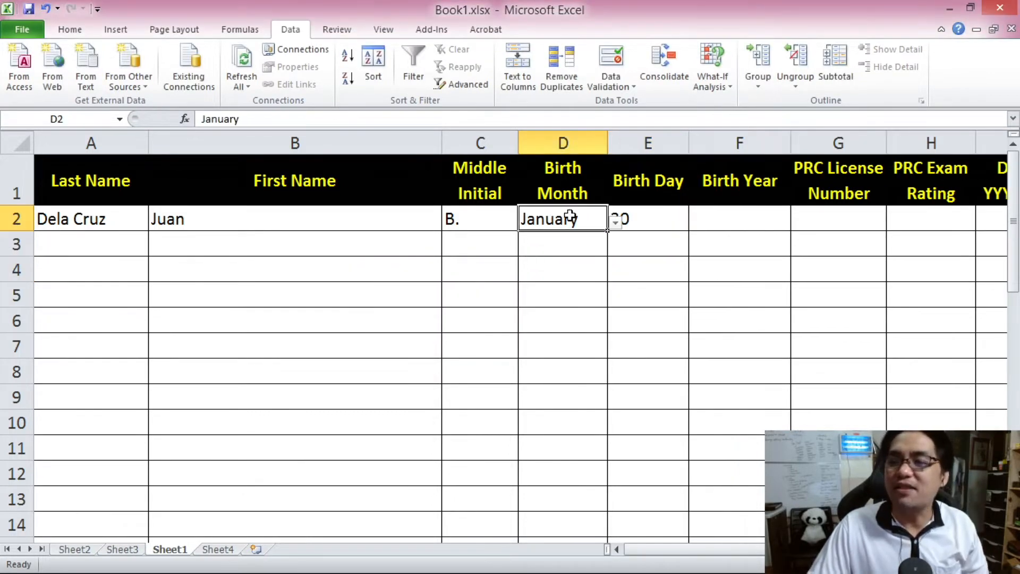
pyautogui.click(644, 214)
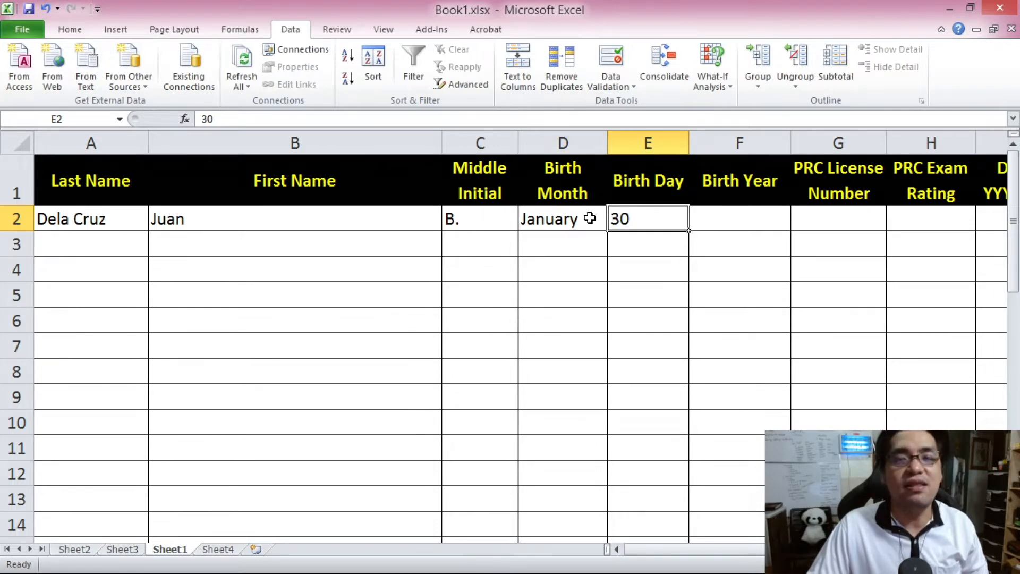
pyautogui.click(587, 218)
pyautogui.click(640, 219)
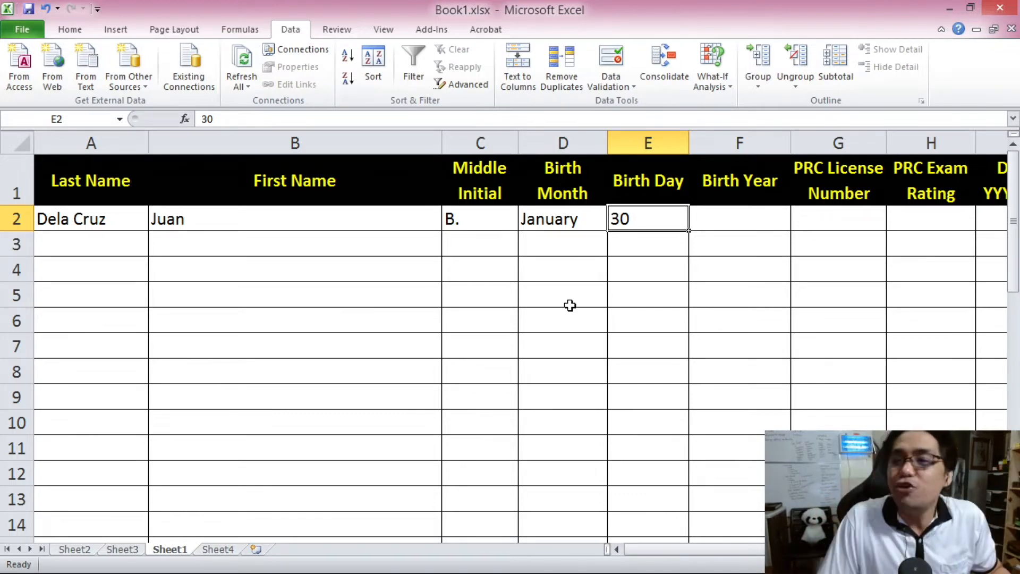
pyautogui.click(551, 269)
pyautogui.click(581, 219)
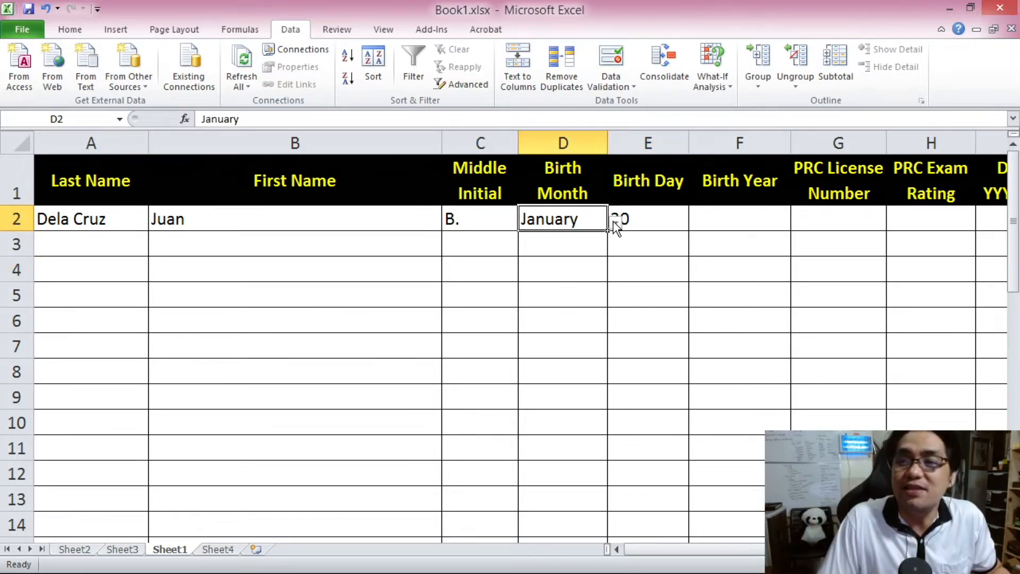
pyautogui.click(616, 223)
pyautogui.scroll(-2, 612, 310)
# Try to enter the invalid text "qweqeq" as the birth day in cell E2.
pyautogui.click(645, 223)
pyautogui.click(645, 218)
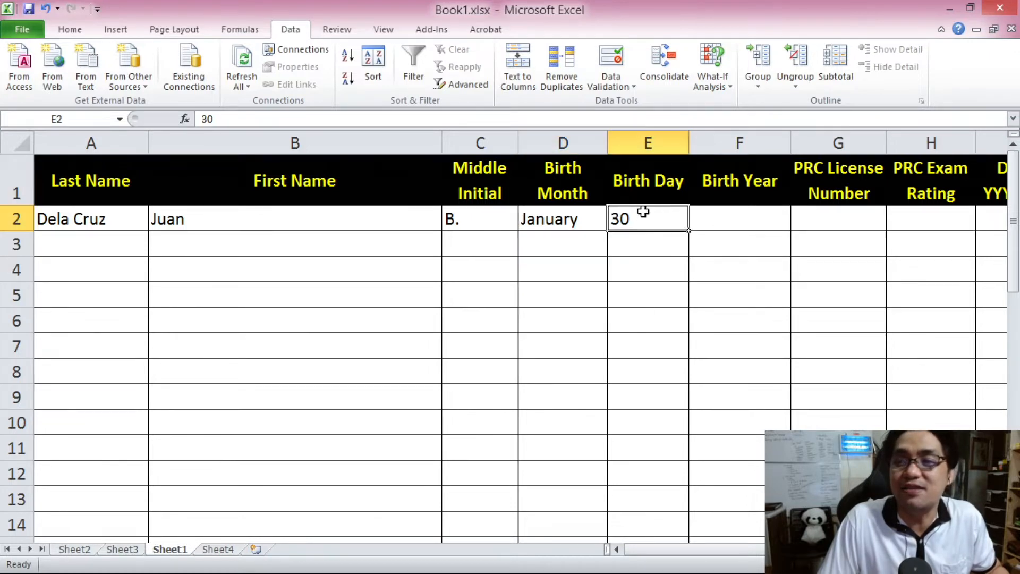
pyautogui.write('qweqeq')
pyautogui.press('Return')
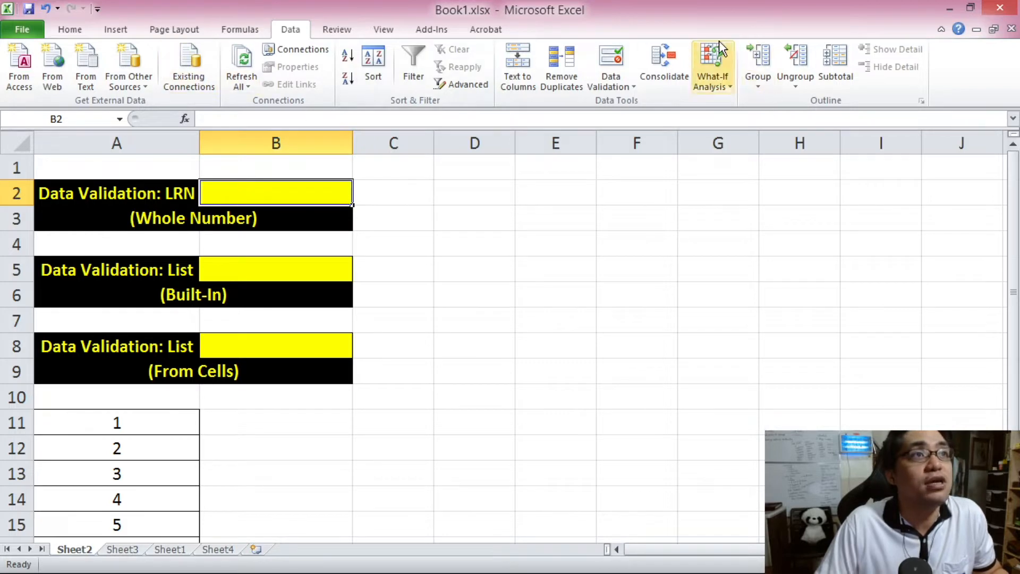
# Examine the Data Validation settings of the LRN input cell B2 on Sheet2, leaving them unchanged.
pyautogui.click(75, 35)
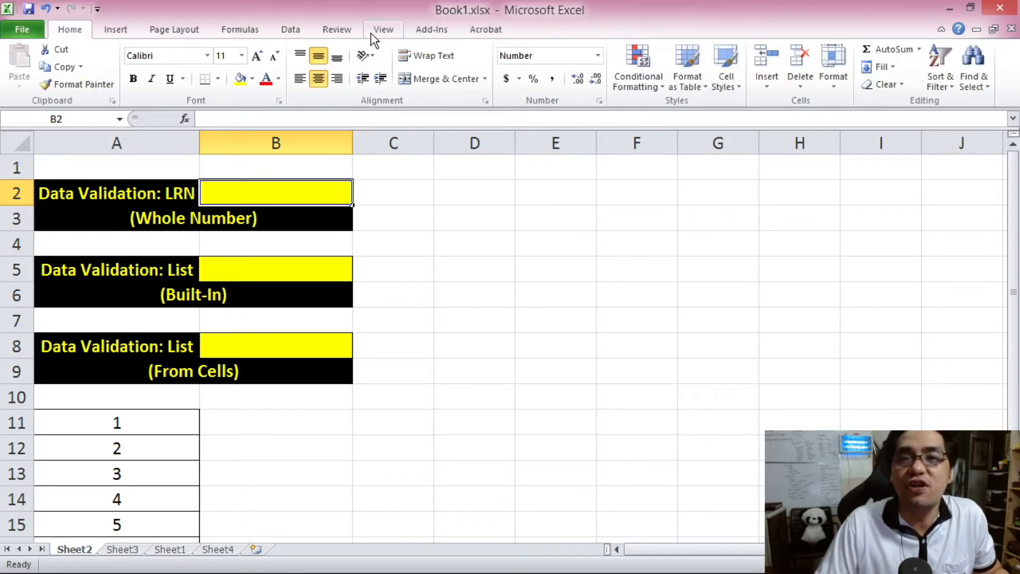
pyautogui.click(287, 31)
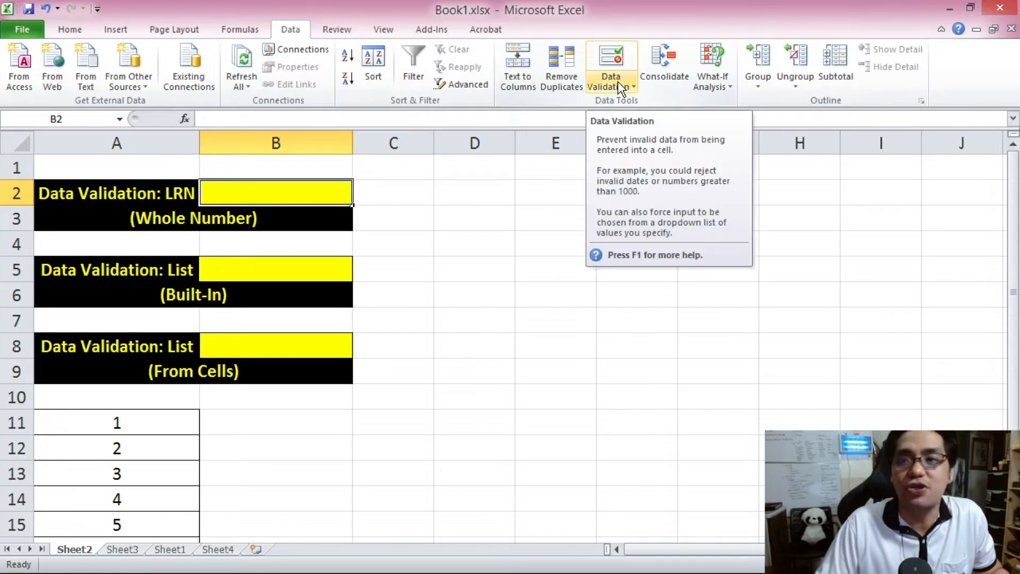
pyautogui.click(617, 57)
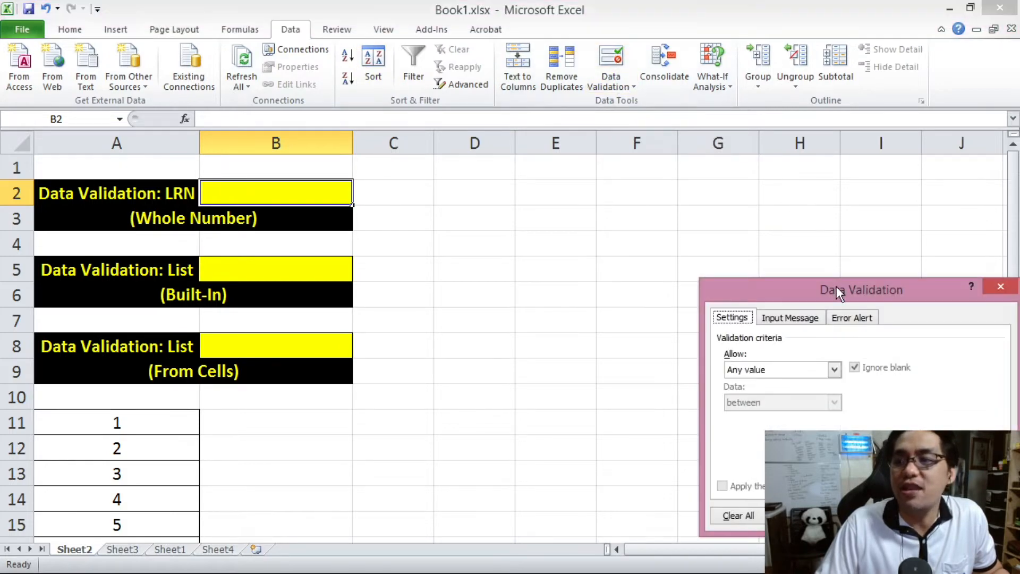
pyautogui.moveTo(836, 286); pyautogui.dragTo(627, 158)
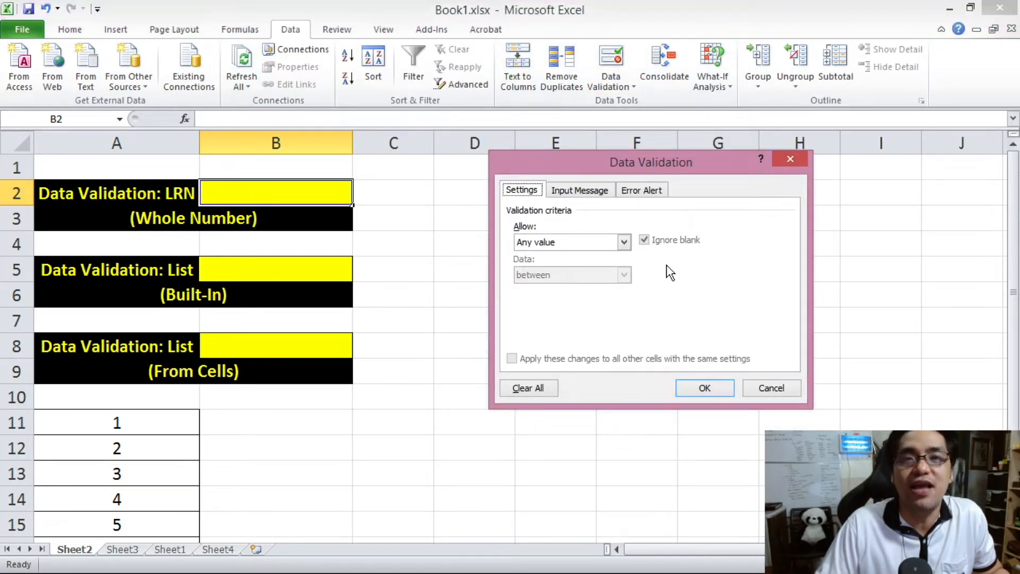
pyautogui.press('Escape')
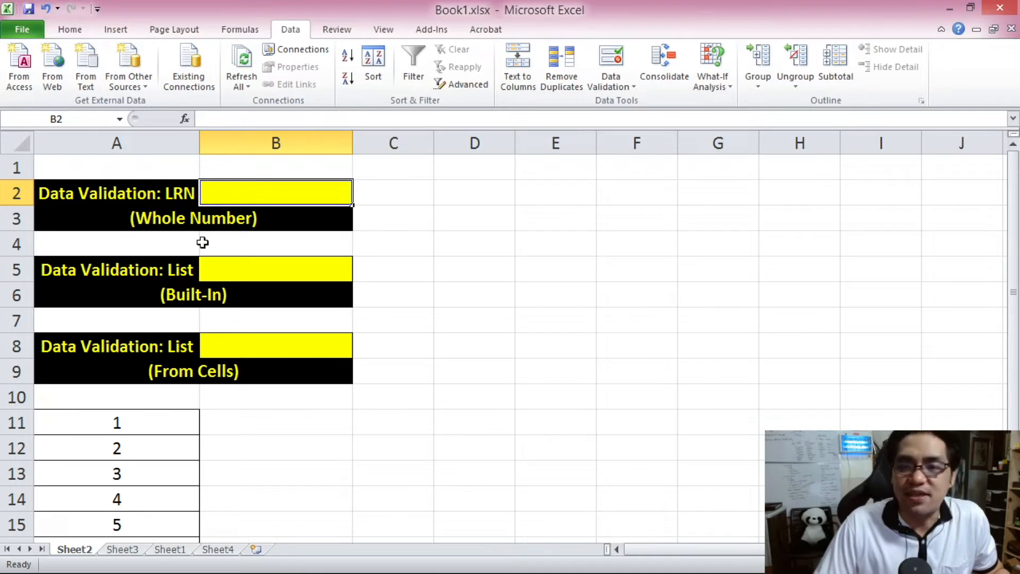
pyautogui.click(194, 198)
pyautogui.click(253, 190)
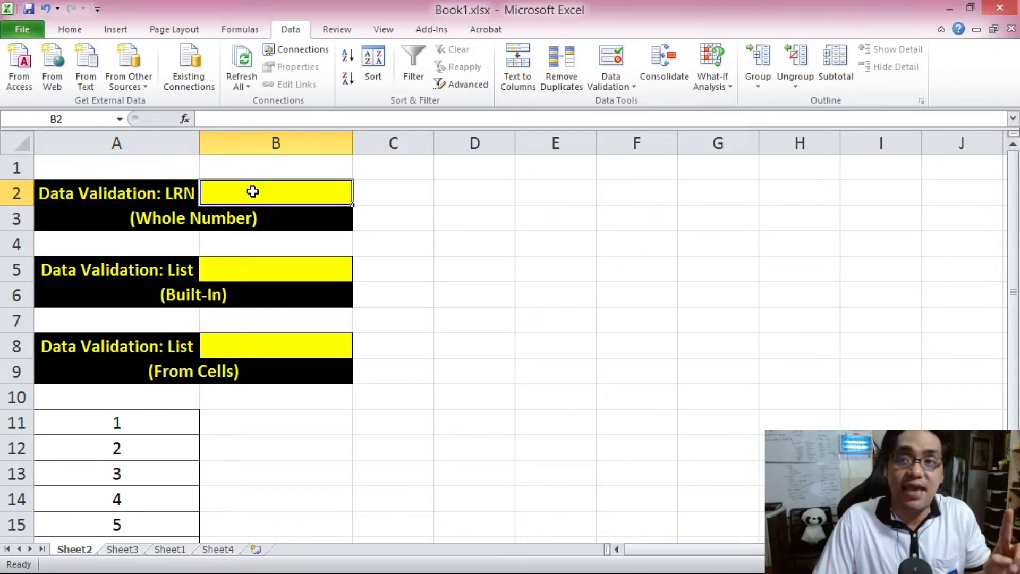
pyautogui.click(615, 55)
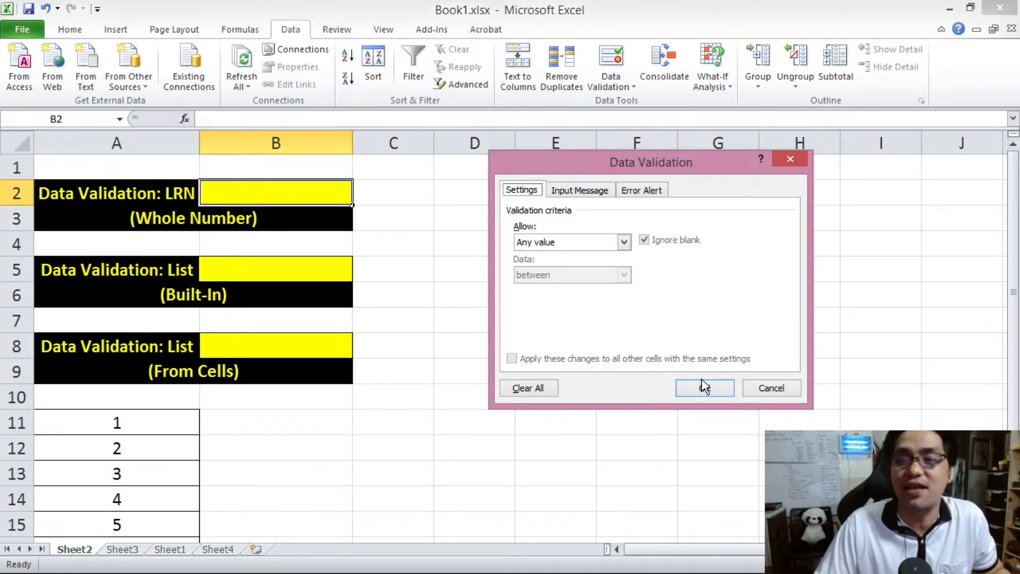
pyautogui.click(726, 392)
# View the Data Validation settings for the cell range D2:D13.
pyautogui.moveTo(478, 190); pyautogui.dragTo(484, 459)
pyautogui.click(618, 59)
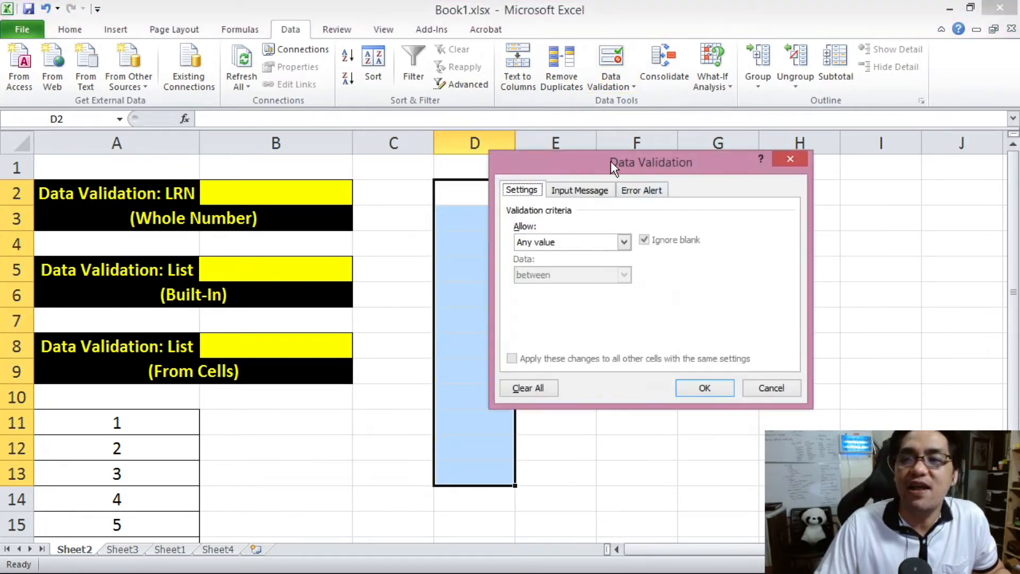
pyautogui.moveTo(611, 161); pyautogui.dragTo(657, 123)
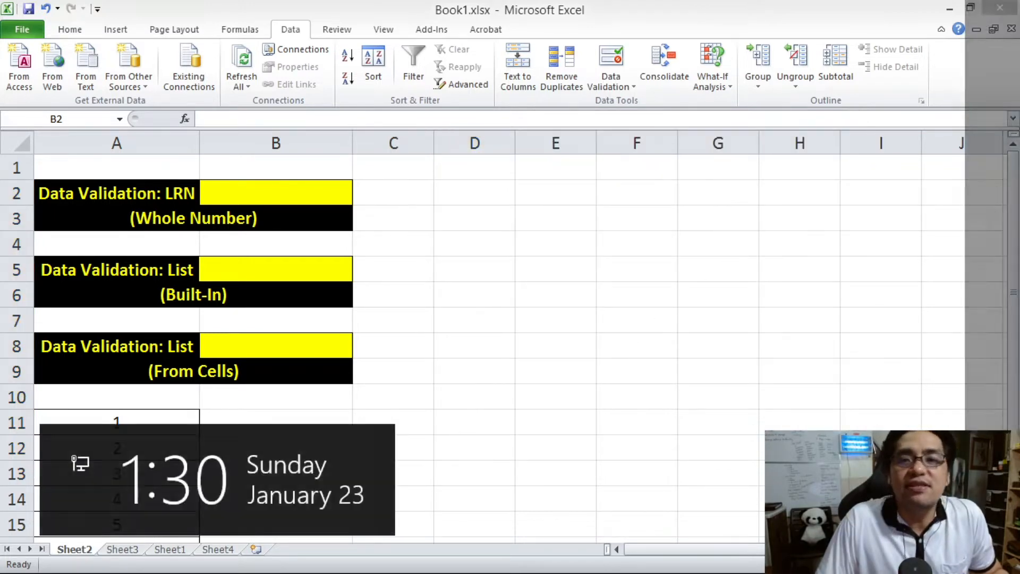
pyautogui.click(261, 223)
pyautogui.moveTo(166, 205); pyautogui.dragTo(244, 229)
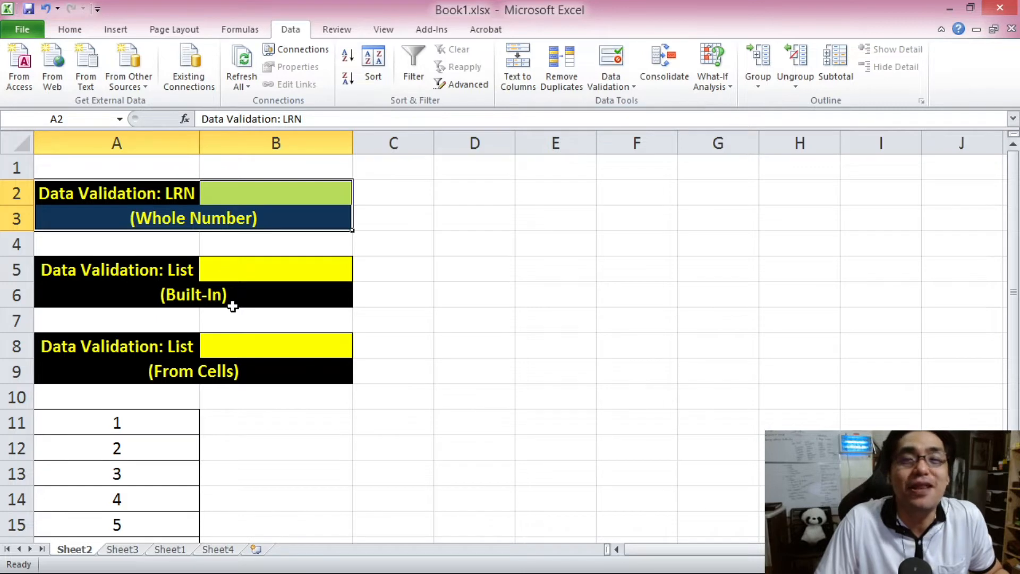
pyautogui.click(228, 193)
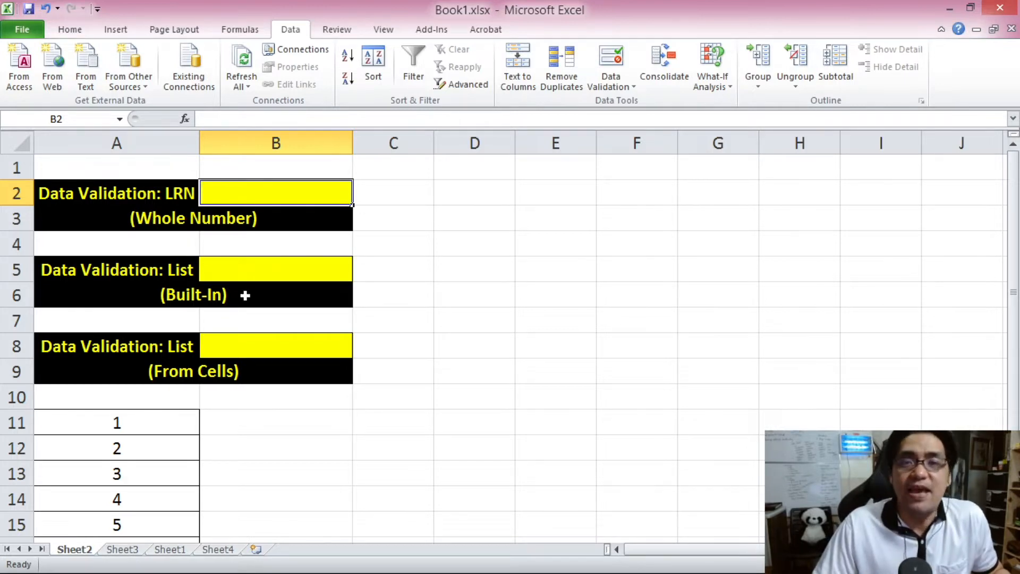
# Start a data validation rule for the LRN input cell B2 that allows only whole numbers.
pyautogui.click(440, 286)
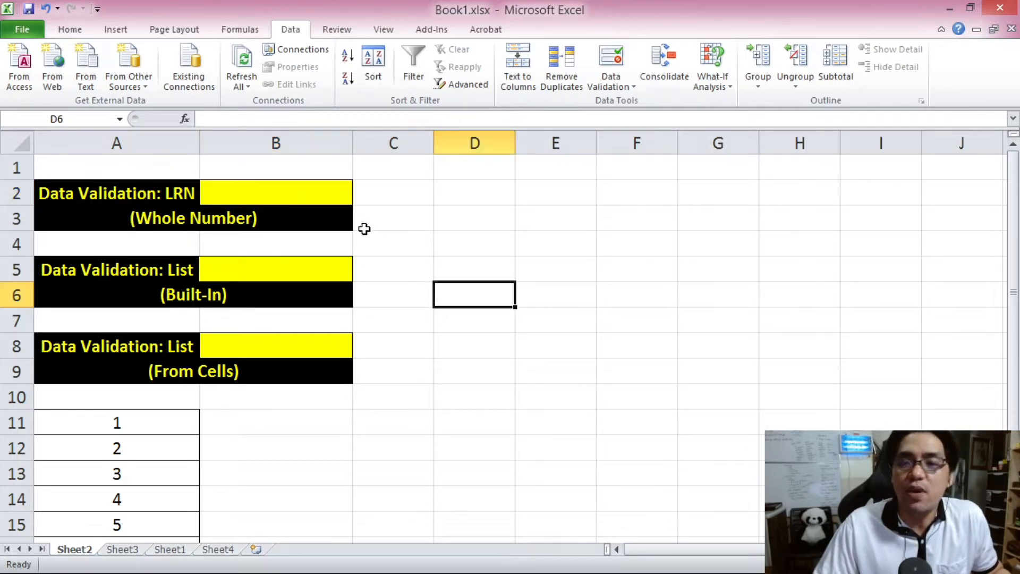
pyautogui.click(326, 195)
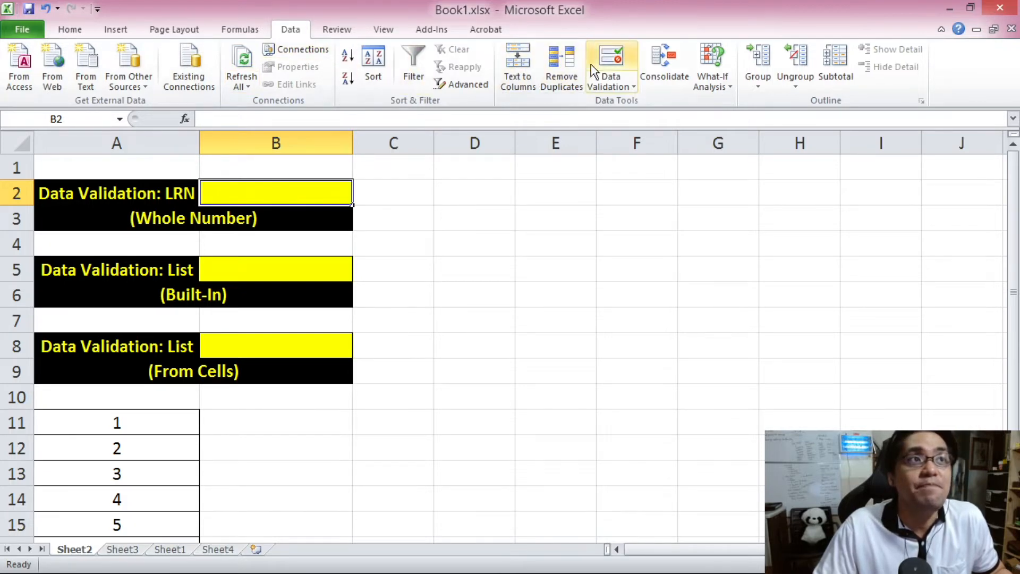
pyautogui.click(608, 65)
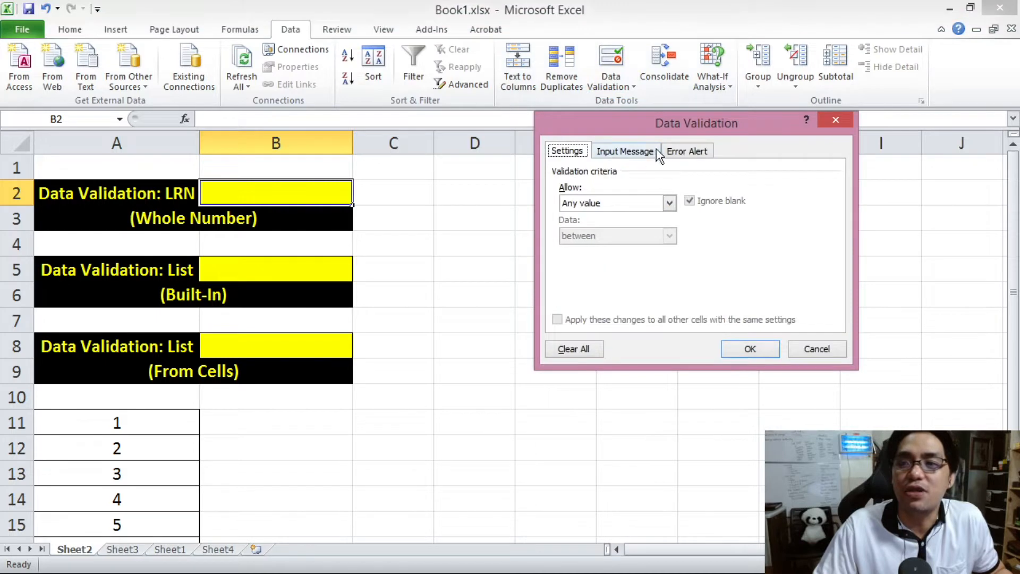
pyautogui.moveTo(695, 129); pyautogui.dragTo(547, 99)
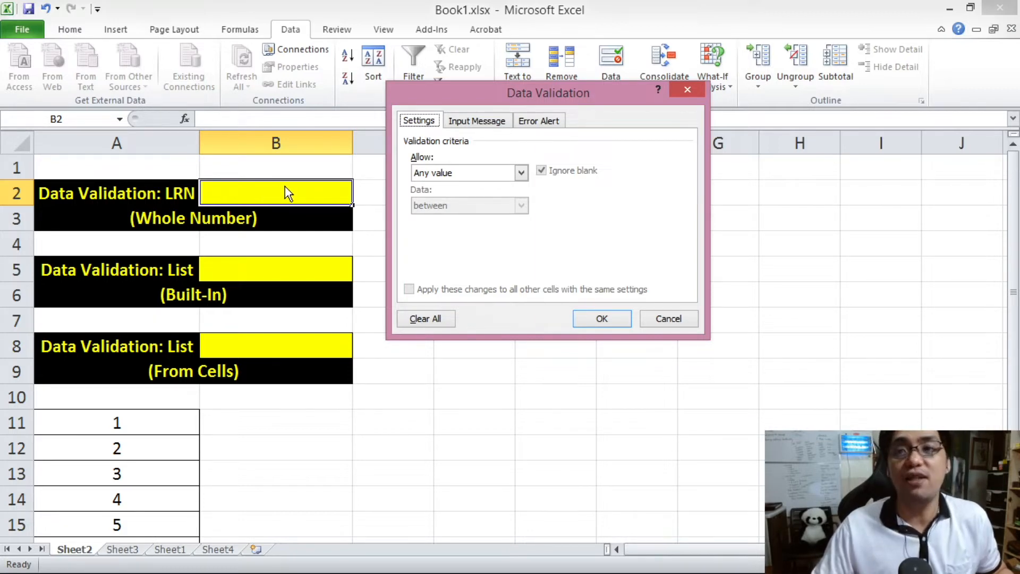
pyautogui.click(522, 175)
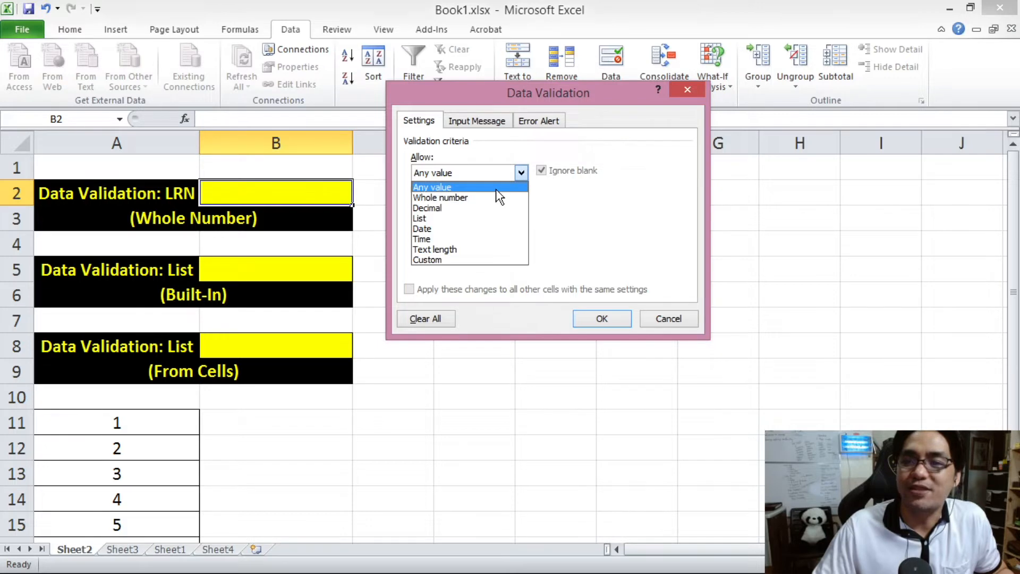
pyautogui.click(481, 186)
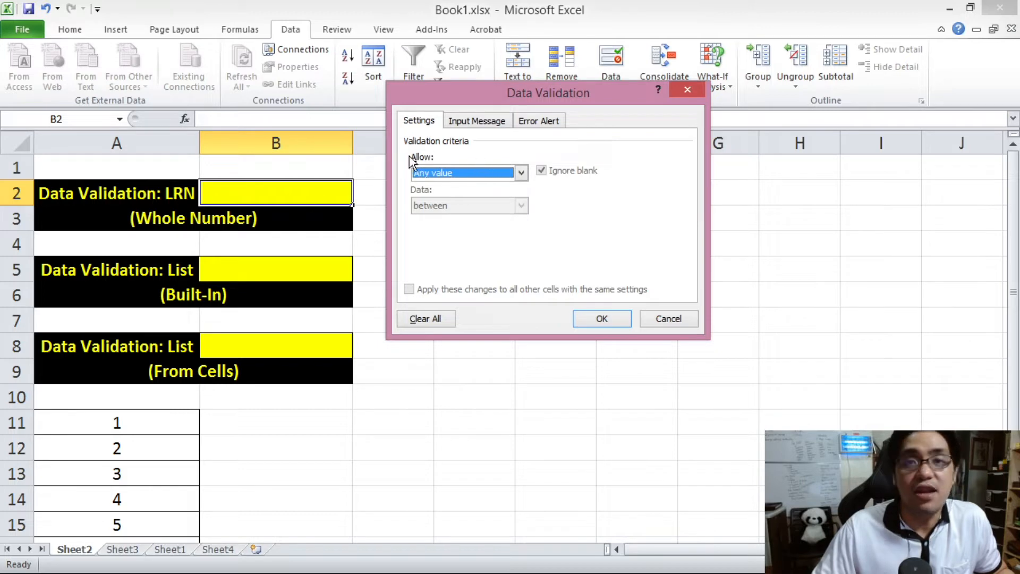
pyautogui.click(499, 174)
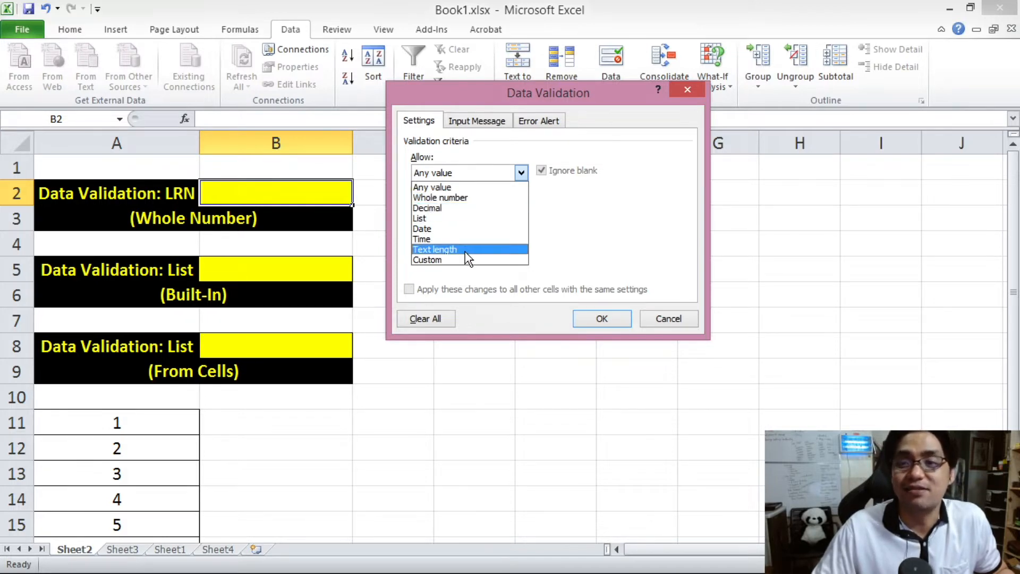
pyautogui.click(464, 197)
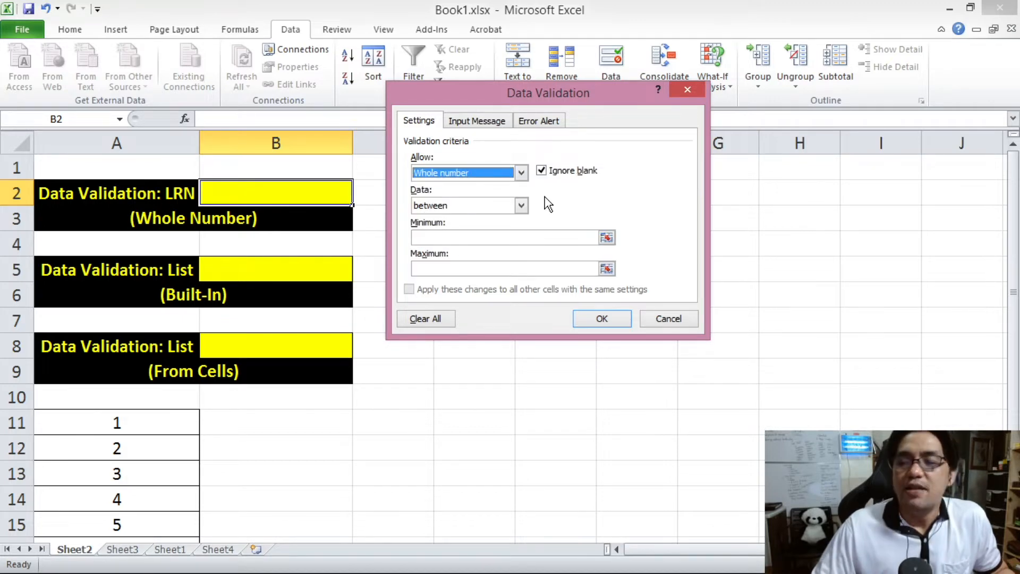
pyautogui.click(482, 174)
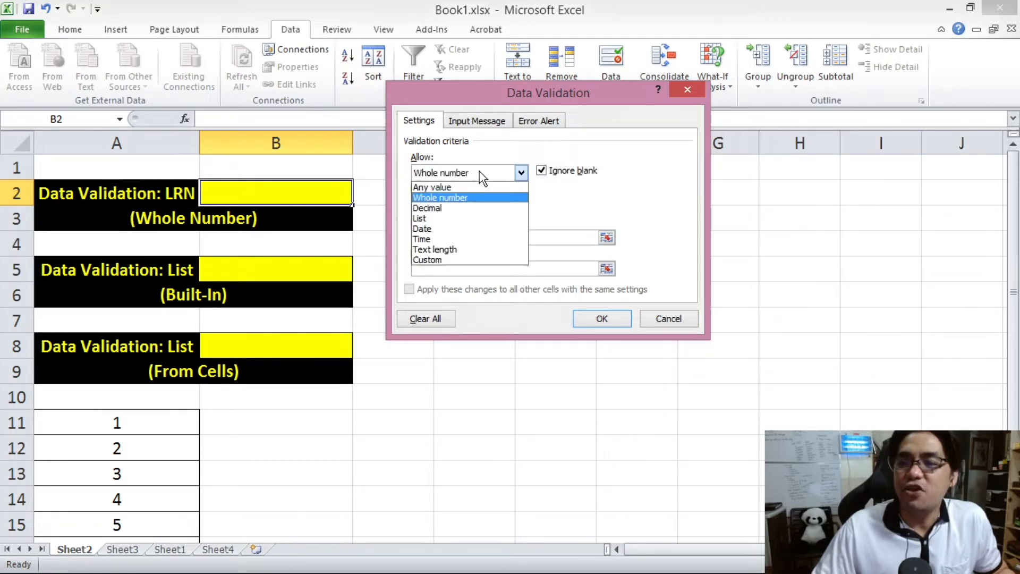
pyautogui.click(461, 197)
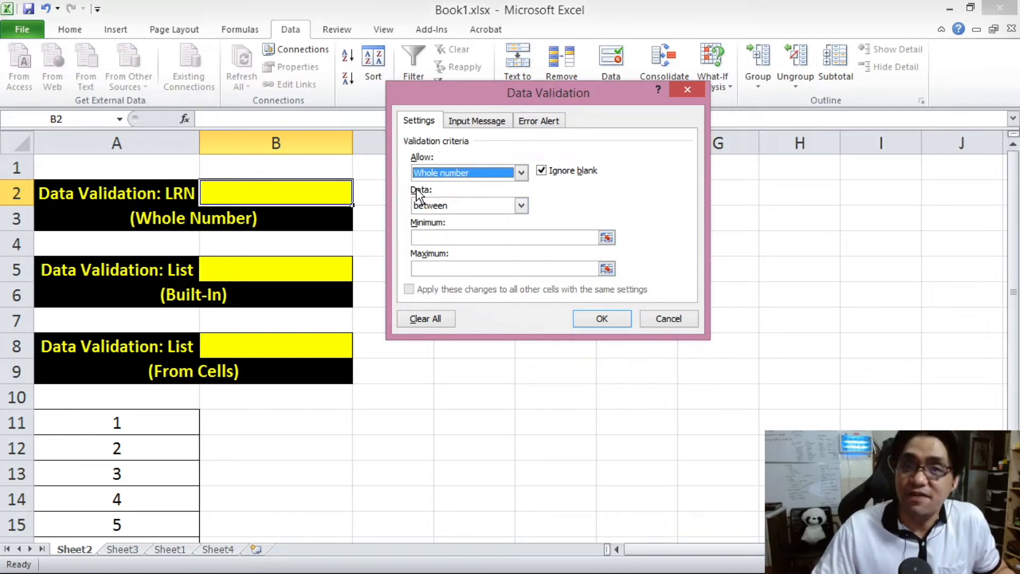
# Examine the comparison conditions available for the whole number rule, including "between" and "not between".
pyautogui.click(455, 203)
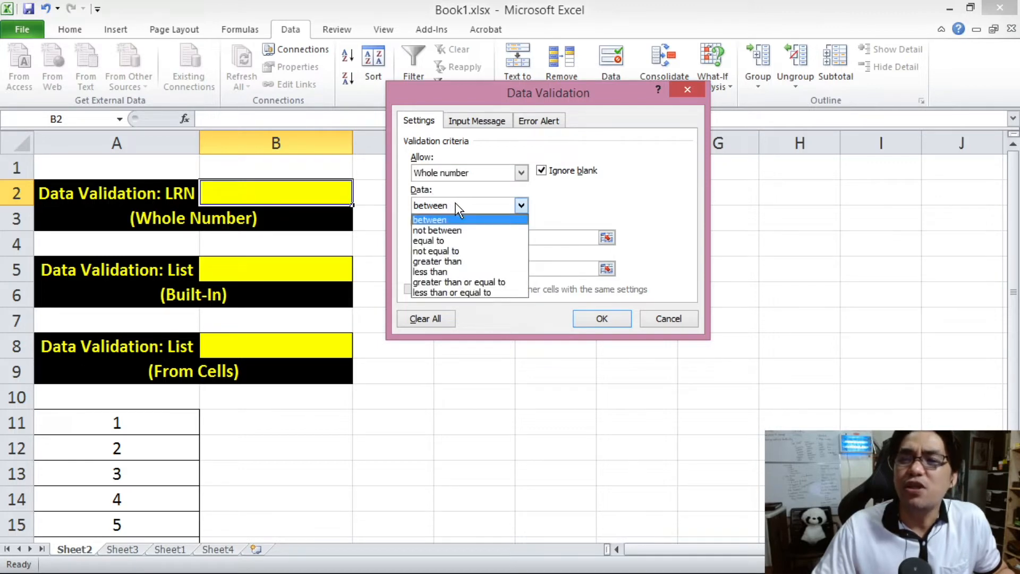
pyautogui.click(456, 205)
pyautogui.click(456, 205)
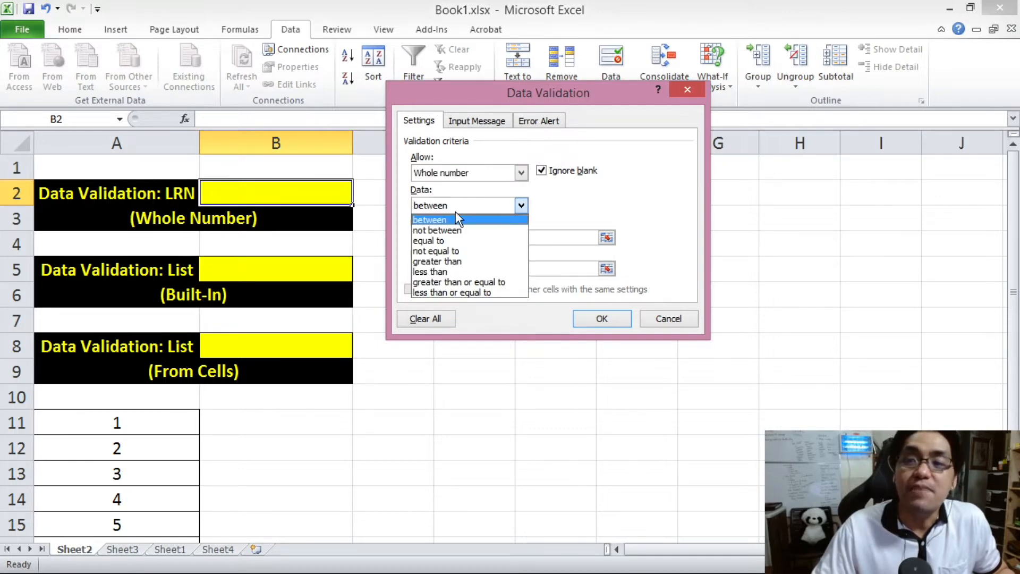
pyautogui.click(455, 224)
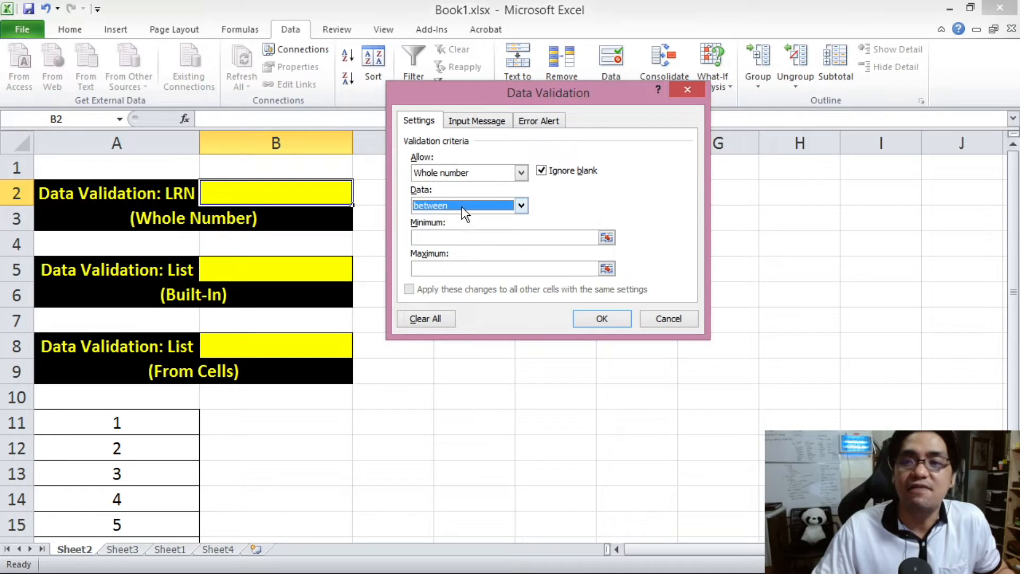
pyautogui.click(462, 207)
pyautogui.click(469, 225)
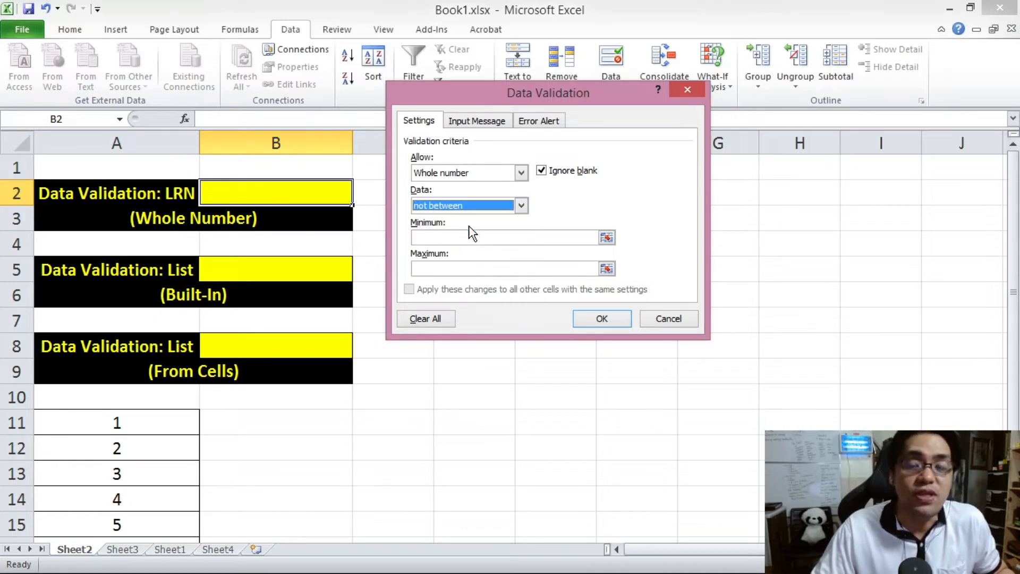
pyautogui.click(469, 204)
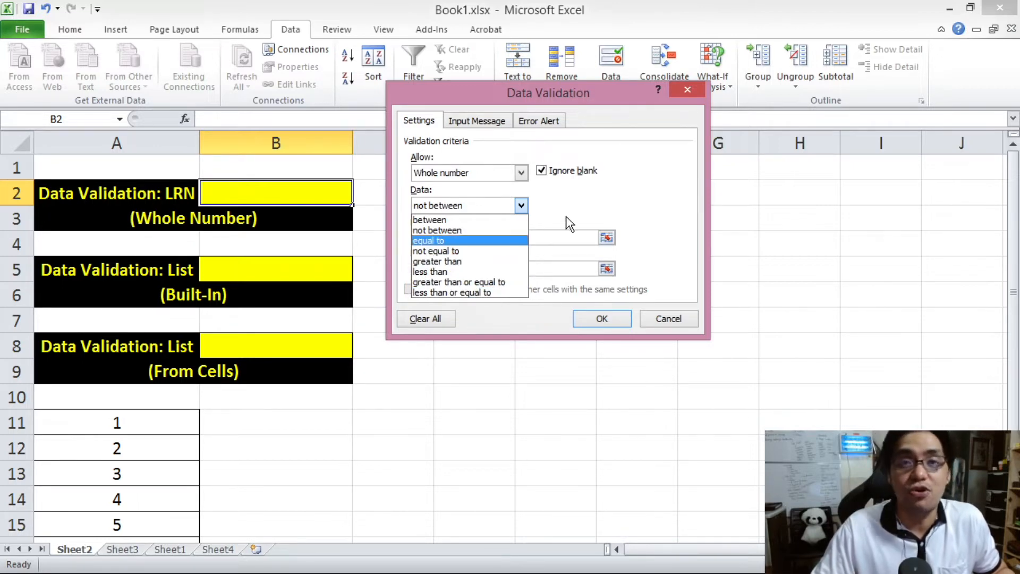
pyautogui.click(544, 210)
pyautogui.click(503, 204)
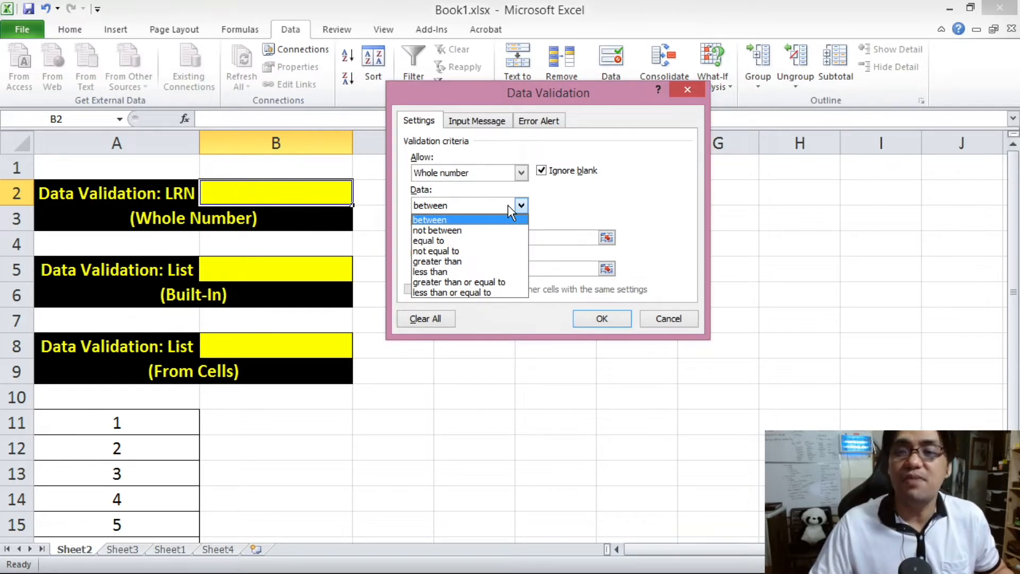
pyautogui.click(466, 221)
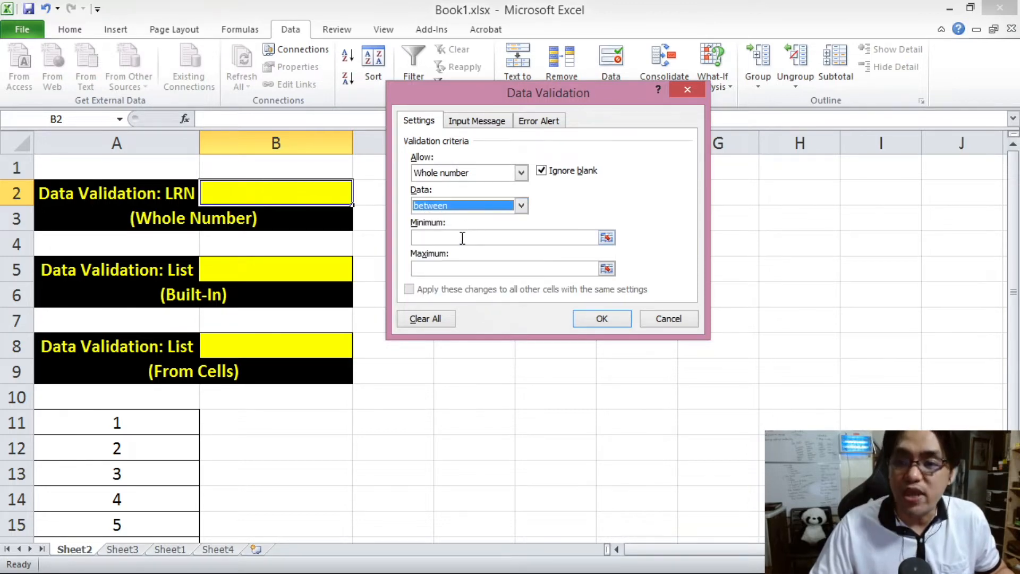
pyautogui.click(462, 238)
pyautogui.write('1')
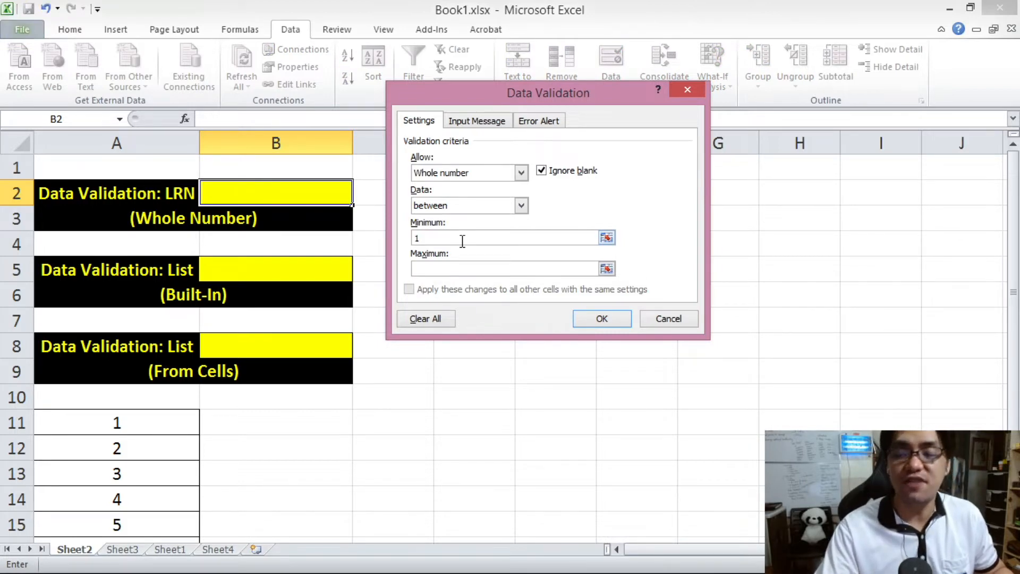
pyautogui.write('00')
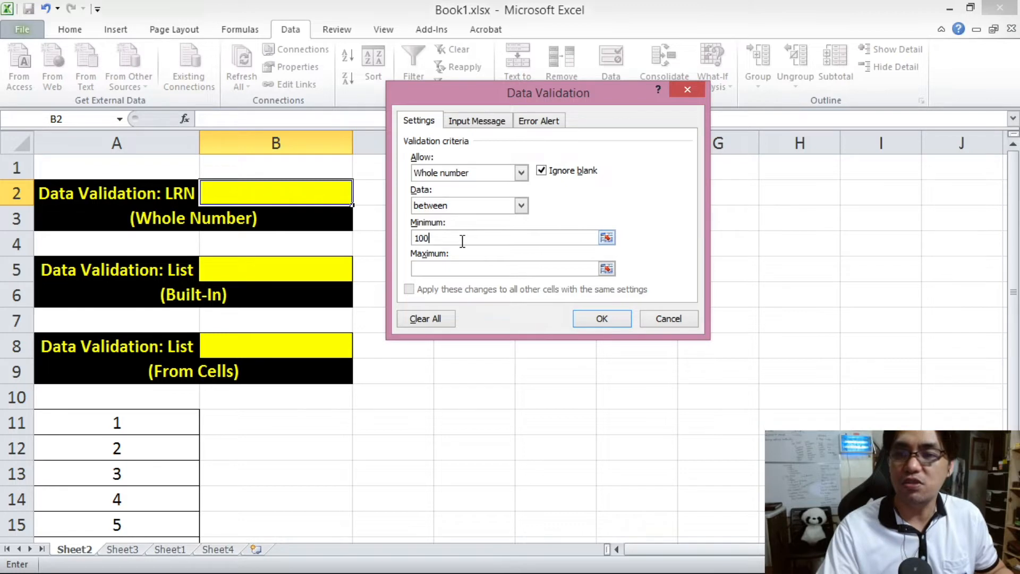
pyautogui.write('0000')
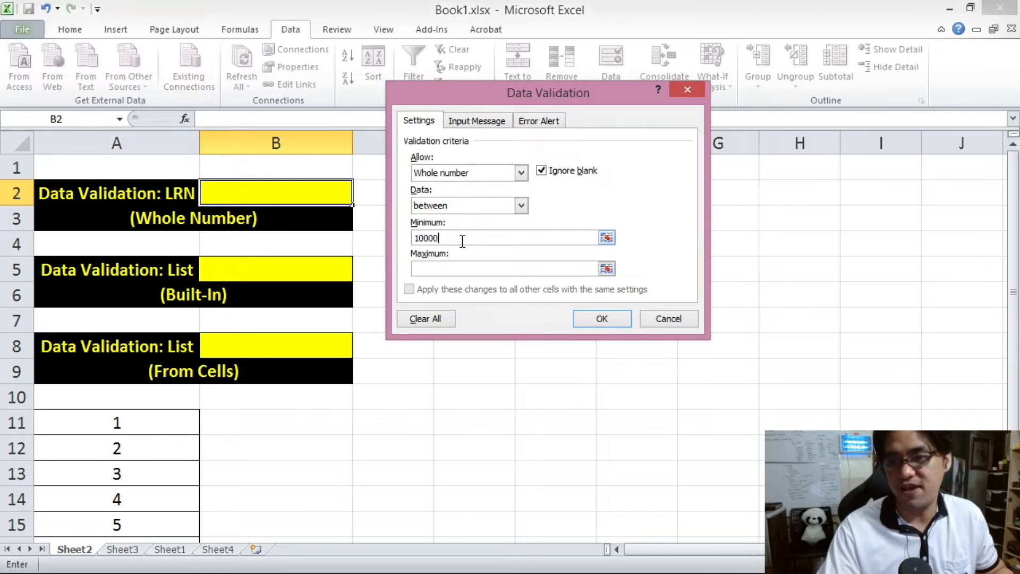
pyautogui.write('00000')
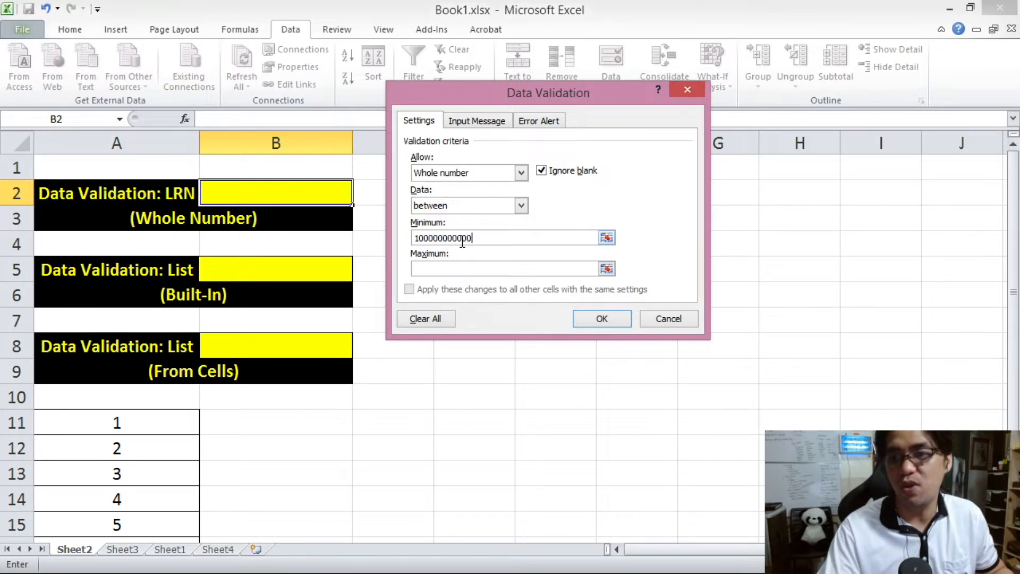
pyautogui.moveTo(481, 238); pyautogui.dragTo(416, 238)
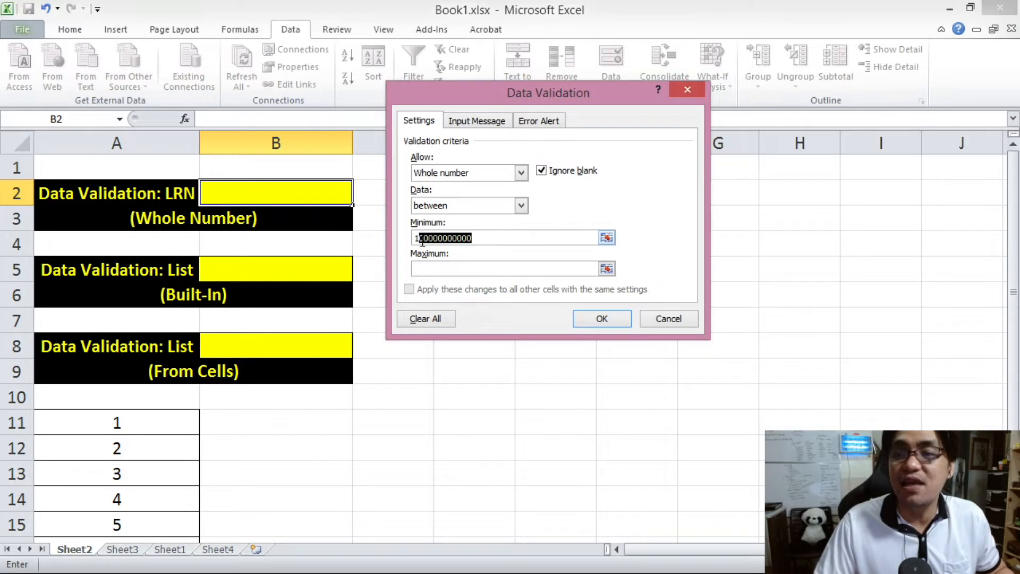
pyautogui.click(451, 269)
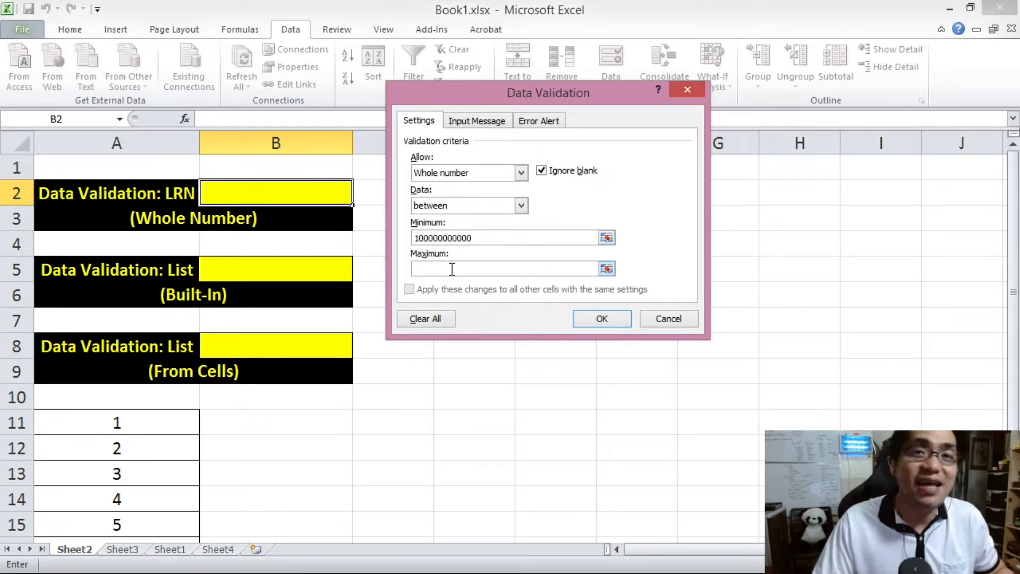
pyautogui.write('999999999')
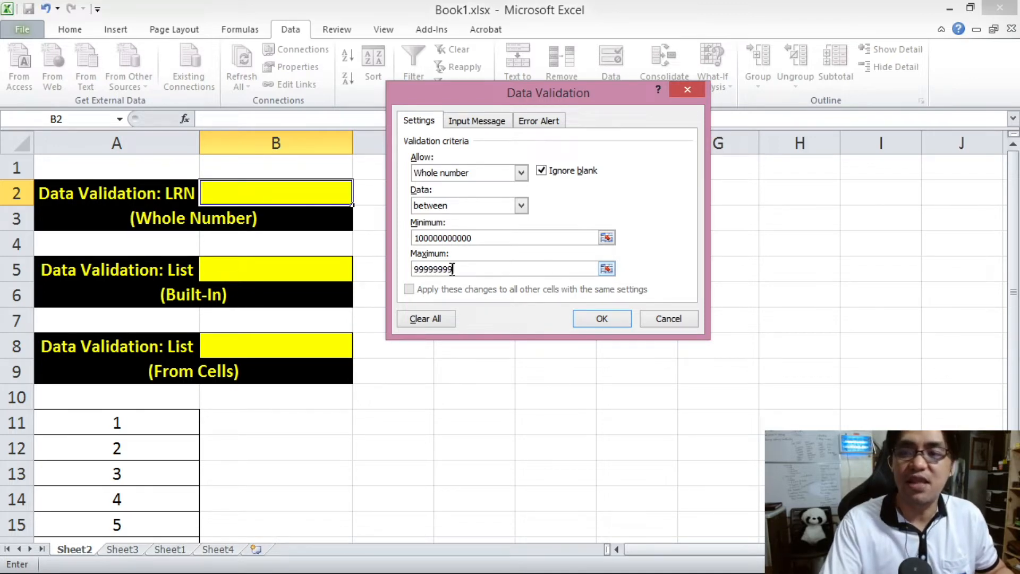
pyautogui.write('999')
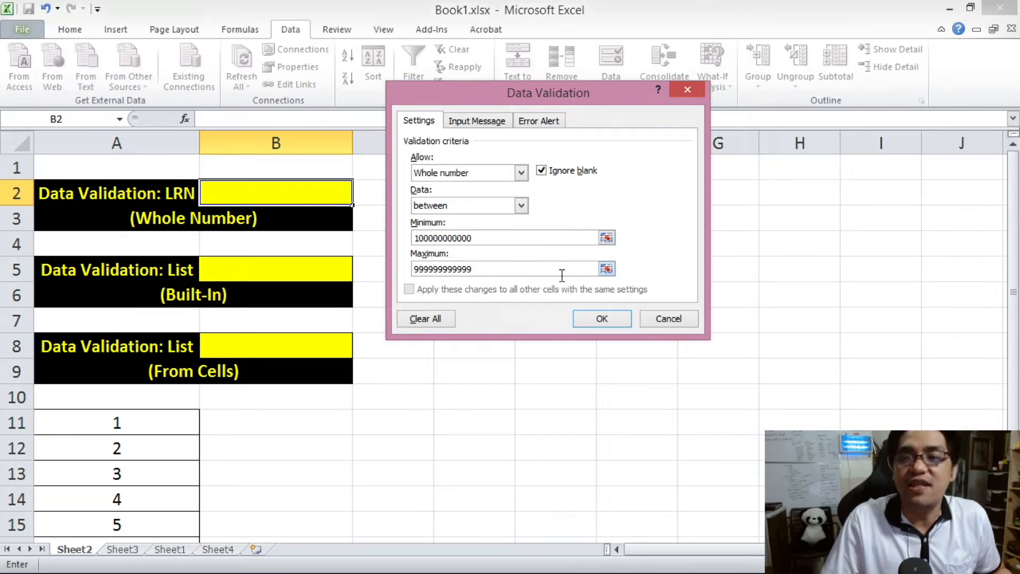
pyautogui.click(602, 319)
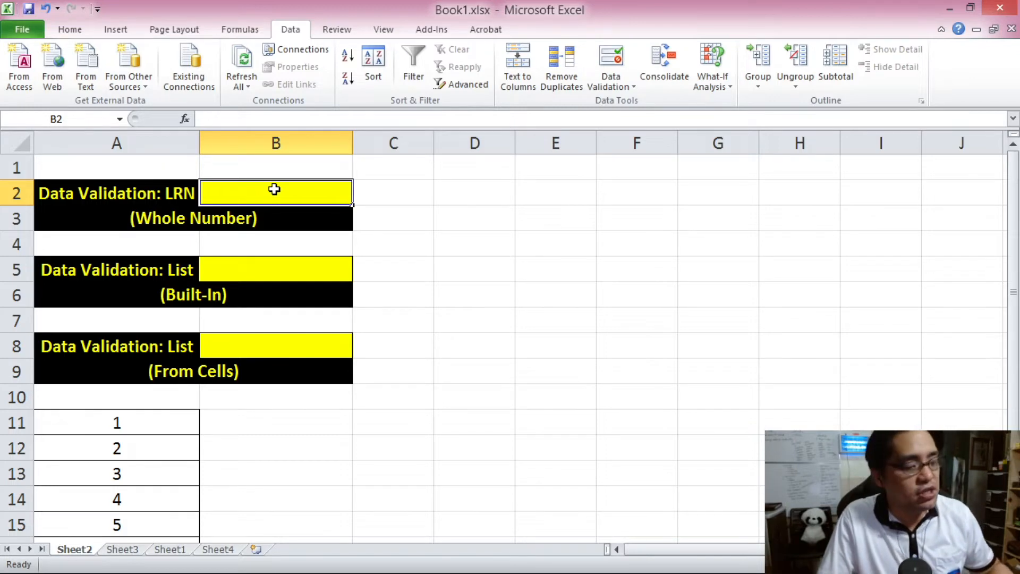
# Test the rule by entering a 12-digit sample LRN in cell B2, and clear the cell.
pyautogui.write('123456789')
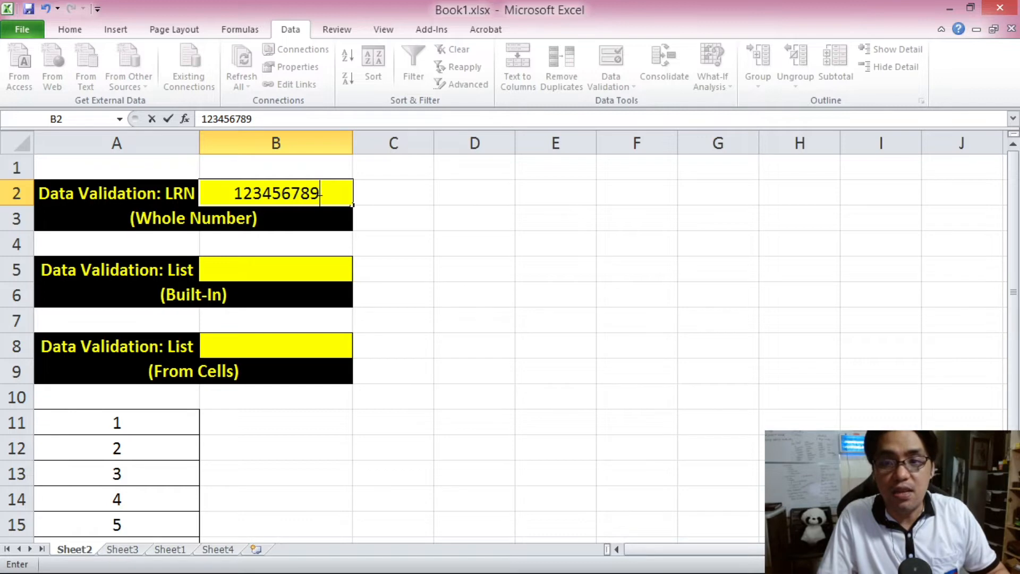
pyautogui.write('012')
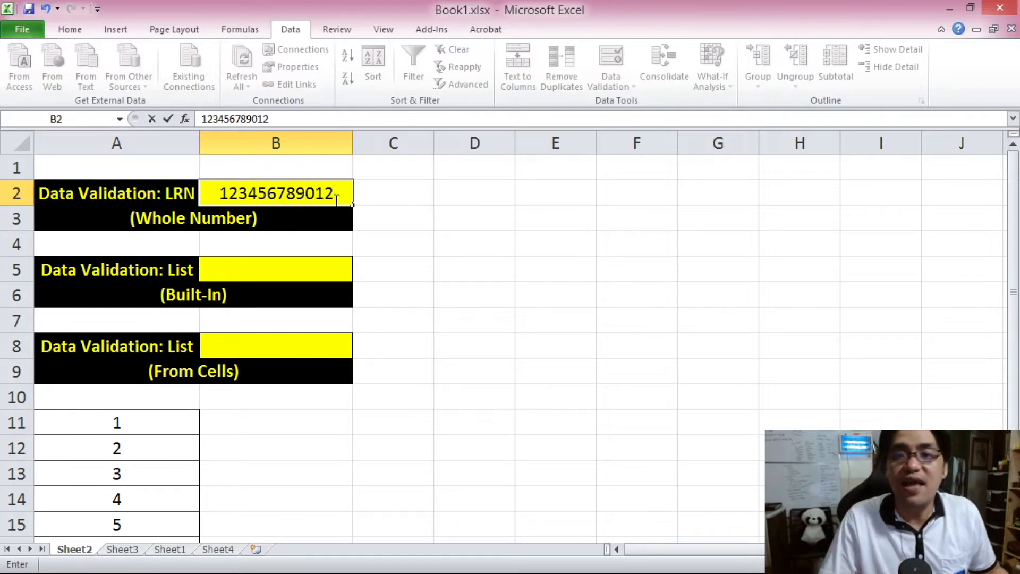
pyautogui.press('Return')
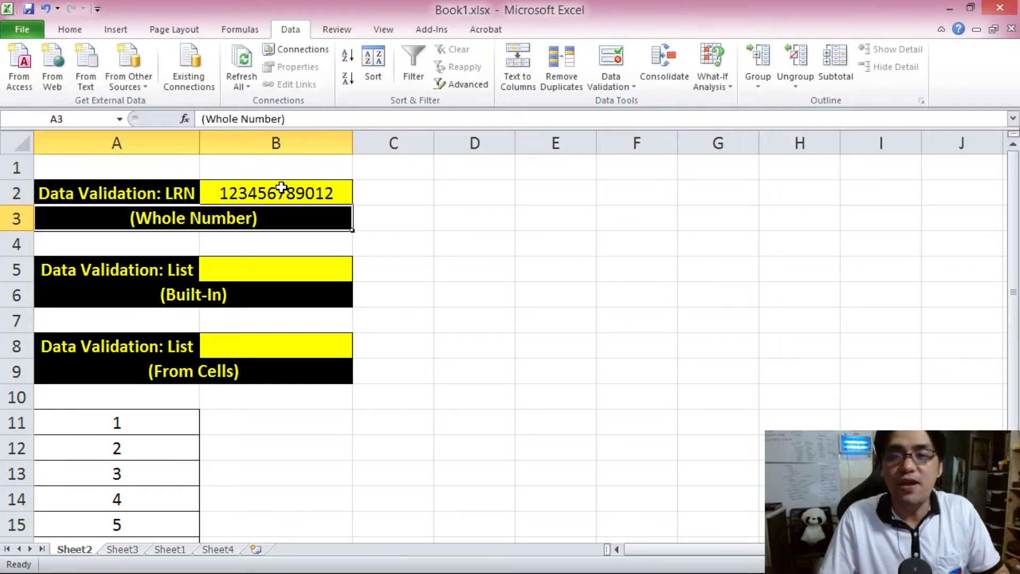
pyautogui.click(306, 197)
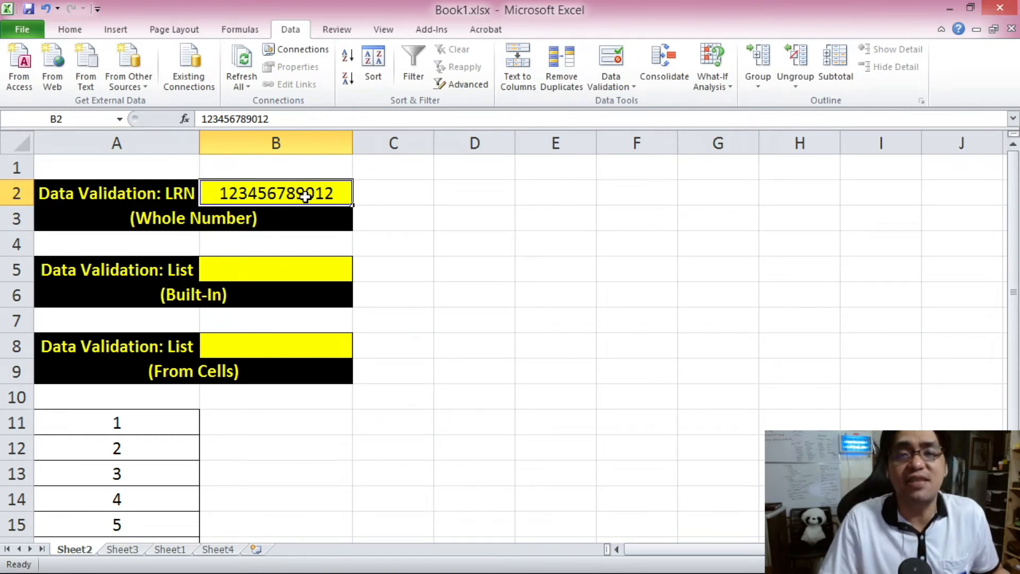
pyautogui.press('Delete')
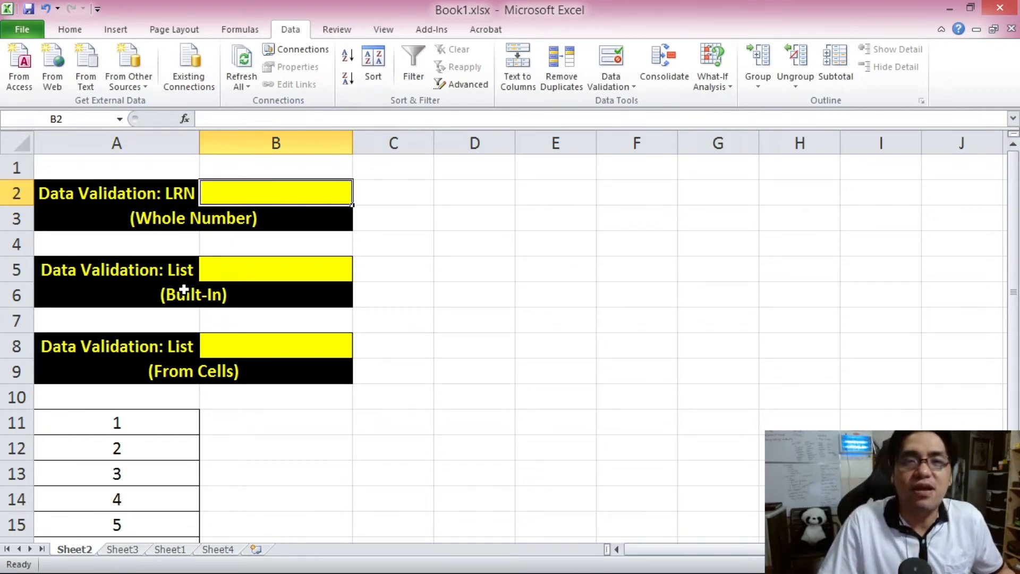
# Try to enter an 11-digit sample LRN in cell B2 to test the lower limit.
pyautogui.write('123')
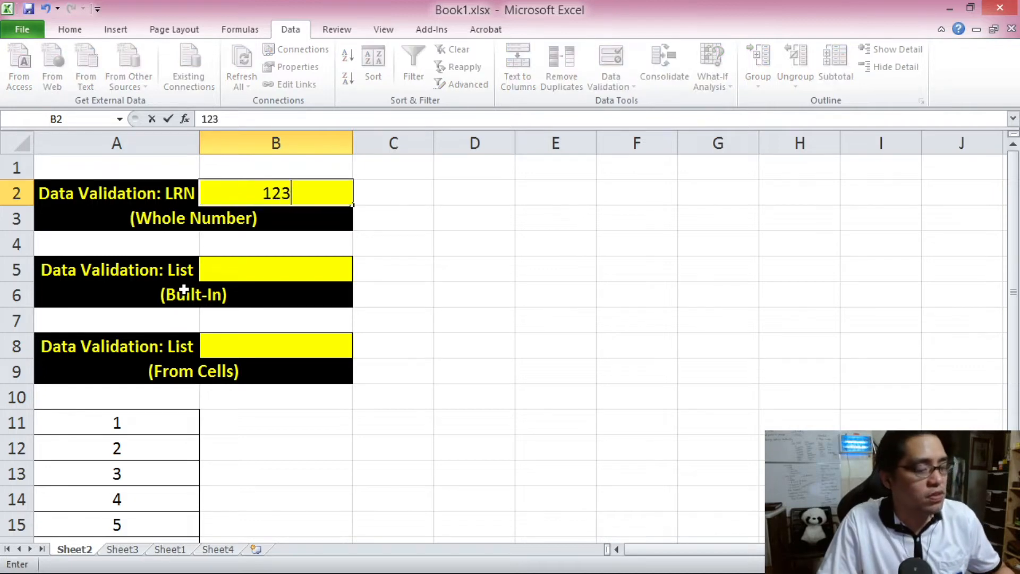
pyautogui.write('4567890')
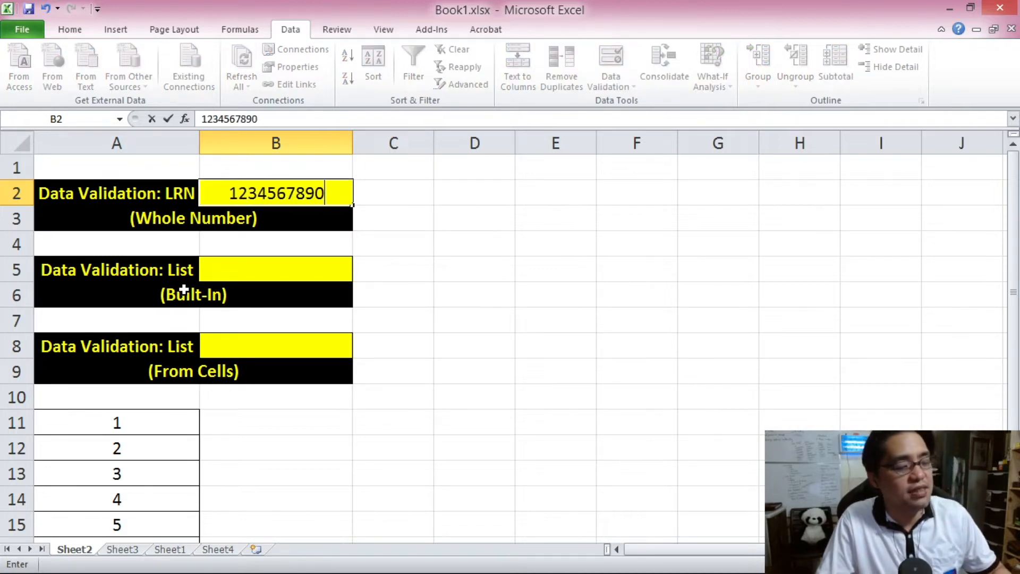
pyautogui.write('1')
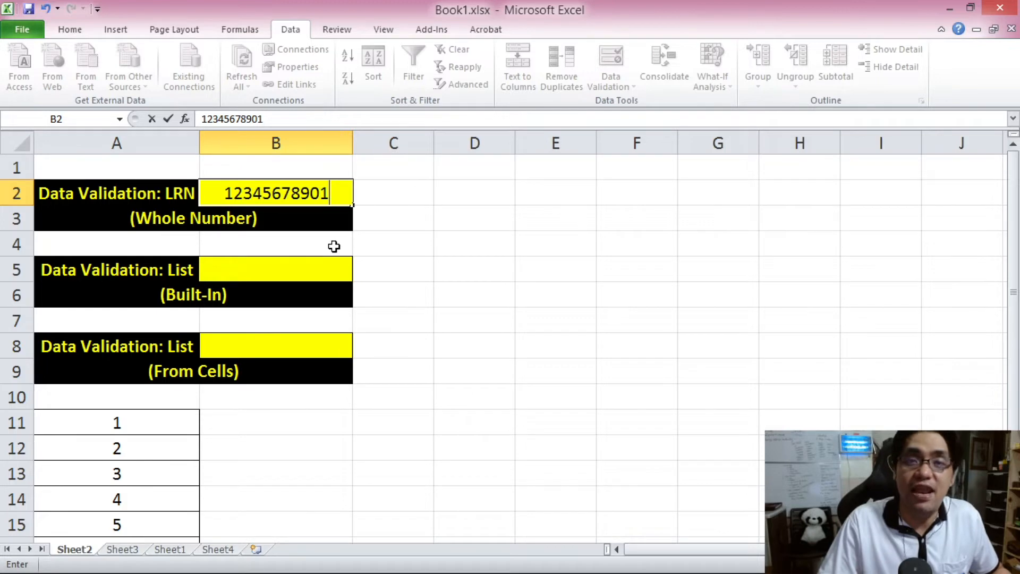
pyautogui.press('Return')
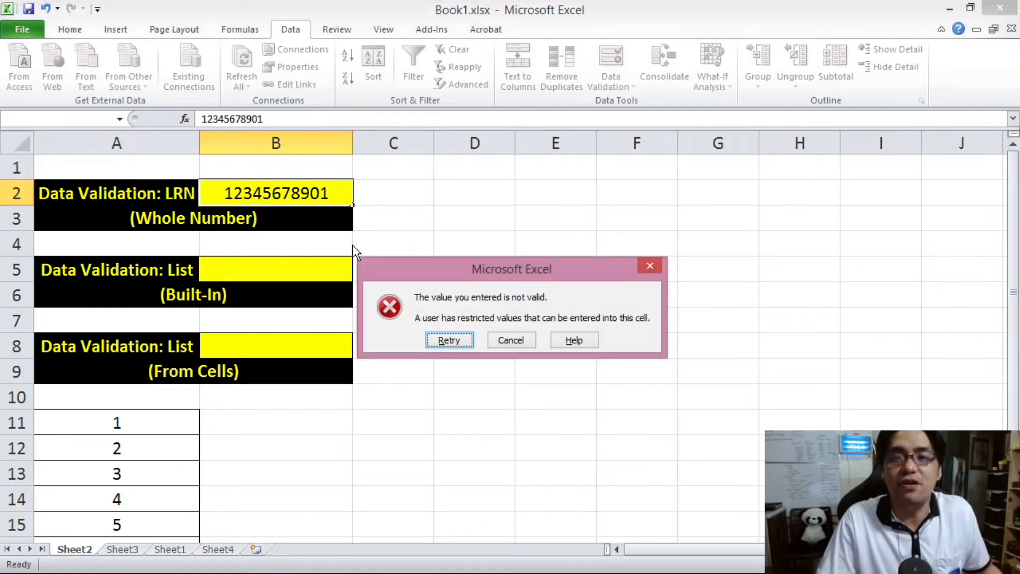
# Discard the 11-digit entry and try to enter a 13-digit sample LRN in cell B2 to test the upper limit.
pyautogui.moveTo(435, 262); pyautogui.dragTo(433, 188)
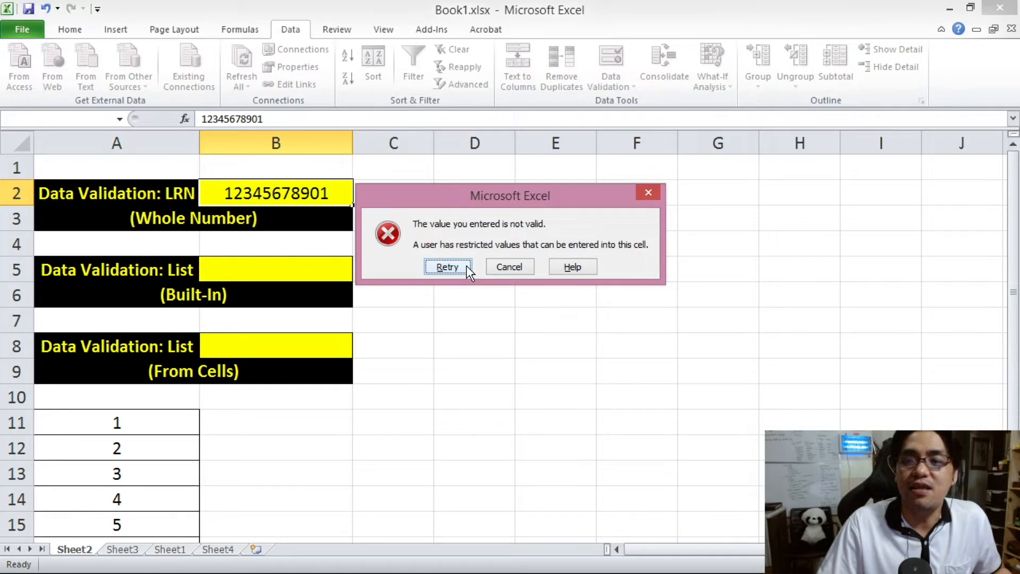
pyautogui.click(509, 266)
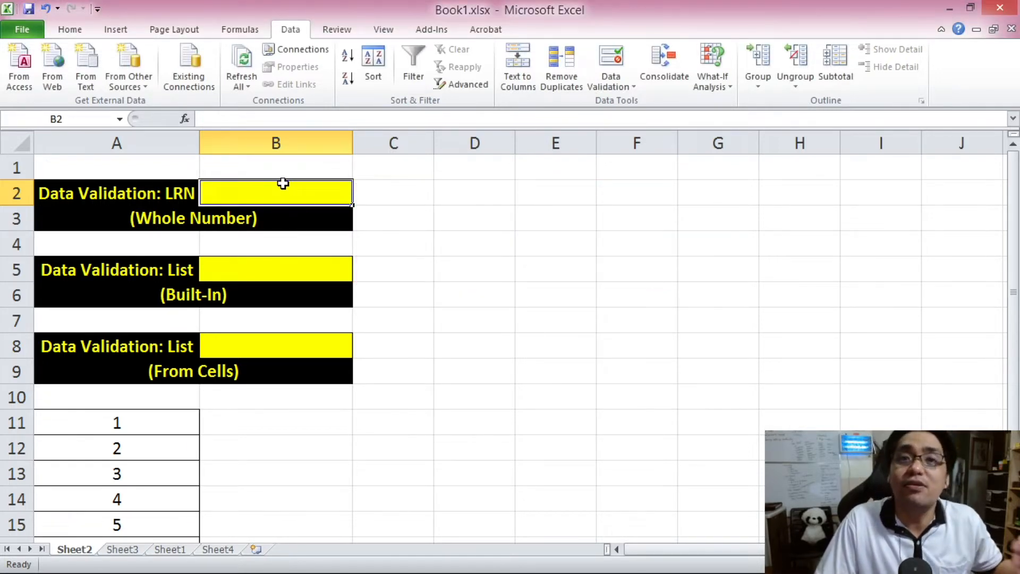
pyautogui.write('1234567890123')
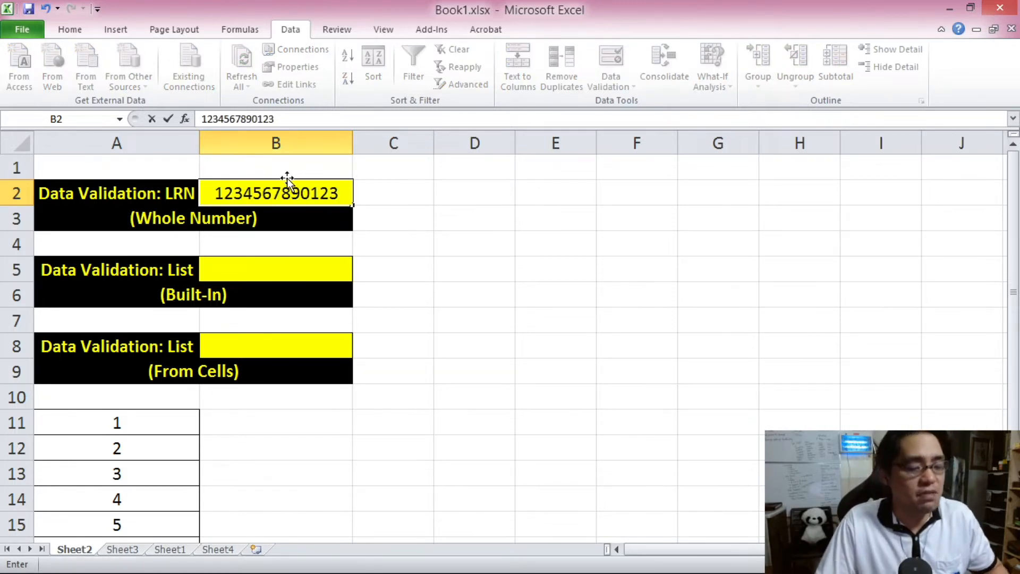
pyautogui.press('Return')
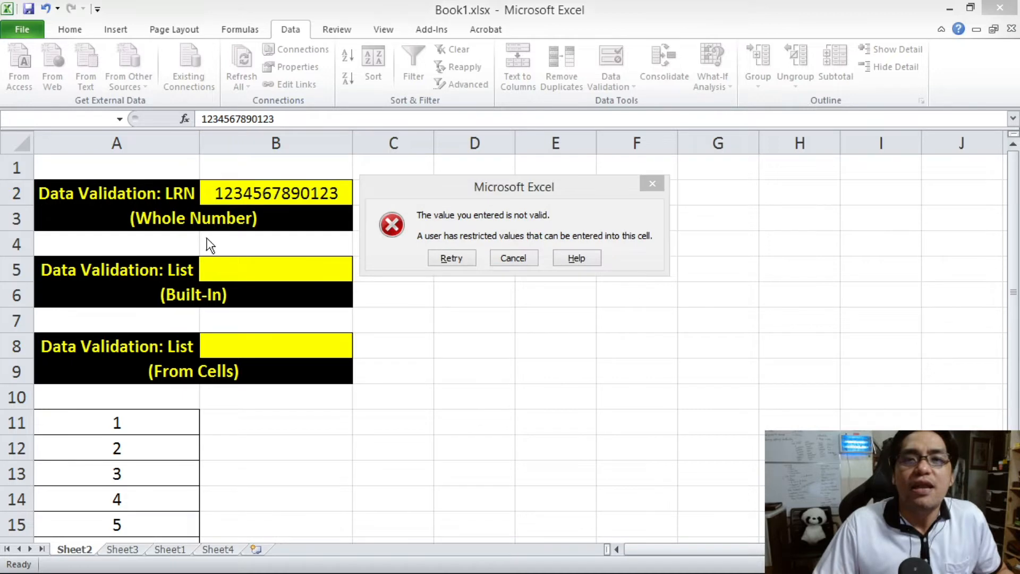
pyautogui.click(551, 190)
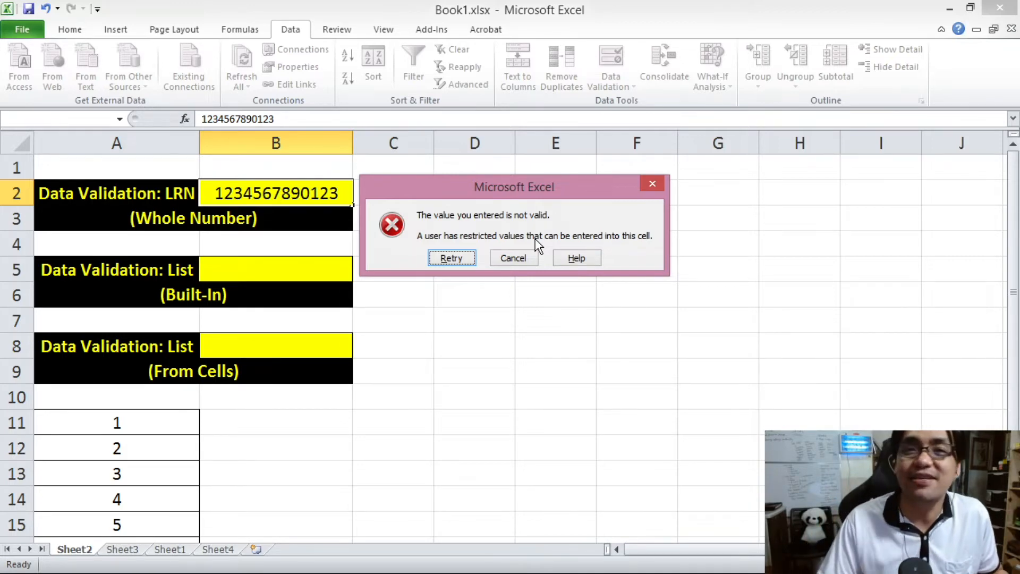
pyautogui.click(511, 259)
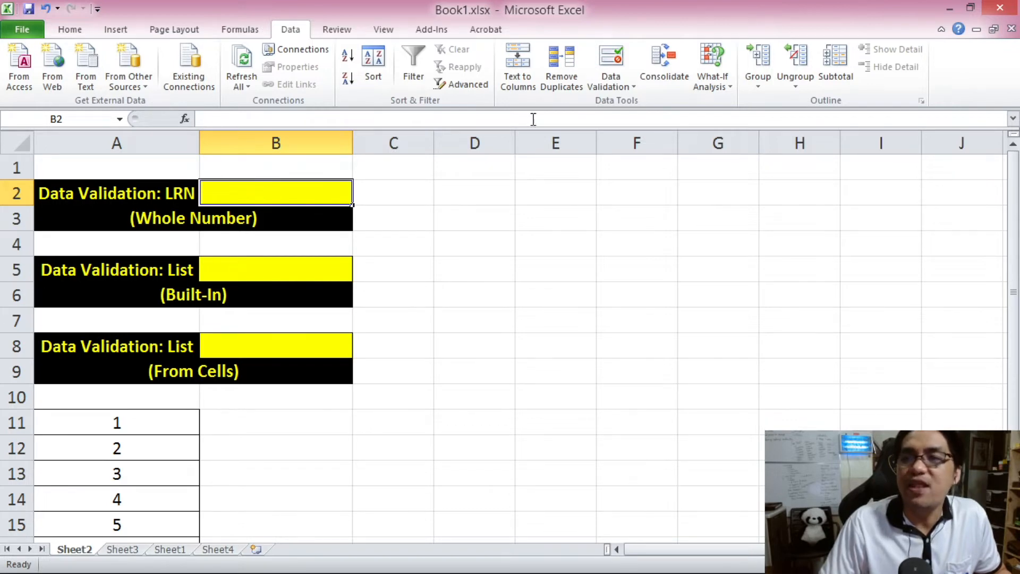
# Open cell B2's data validation and give its input message the title "Learner Reference Number".
pyautogui.click(613, 65)
pyautogui.moveTo(568, 92); pyautogui.dragTo(535, 89)
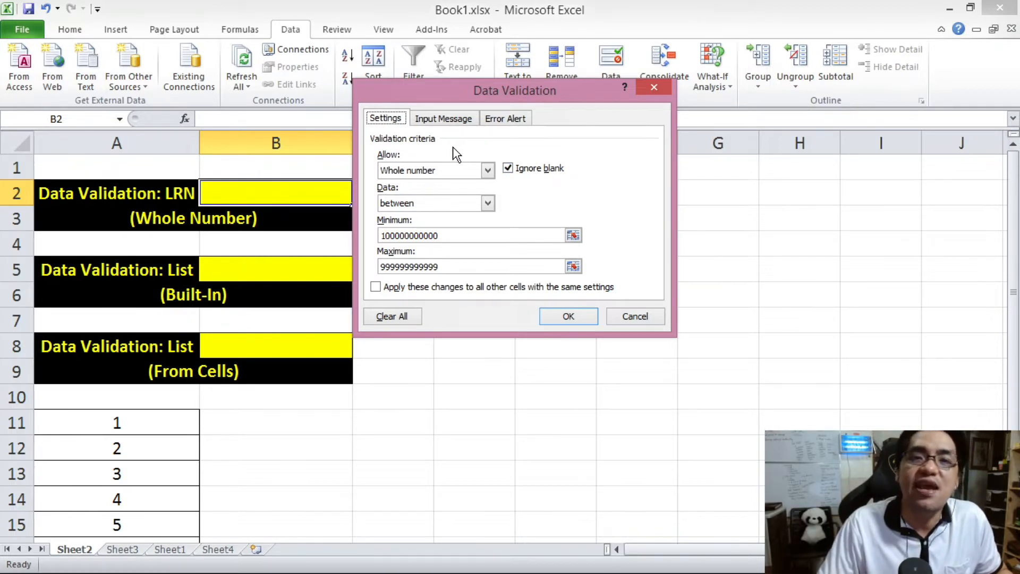
pyautogui.click(437, 124)
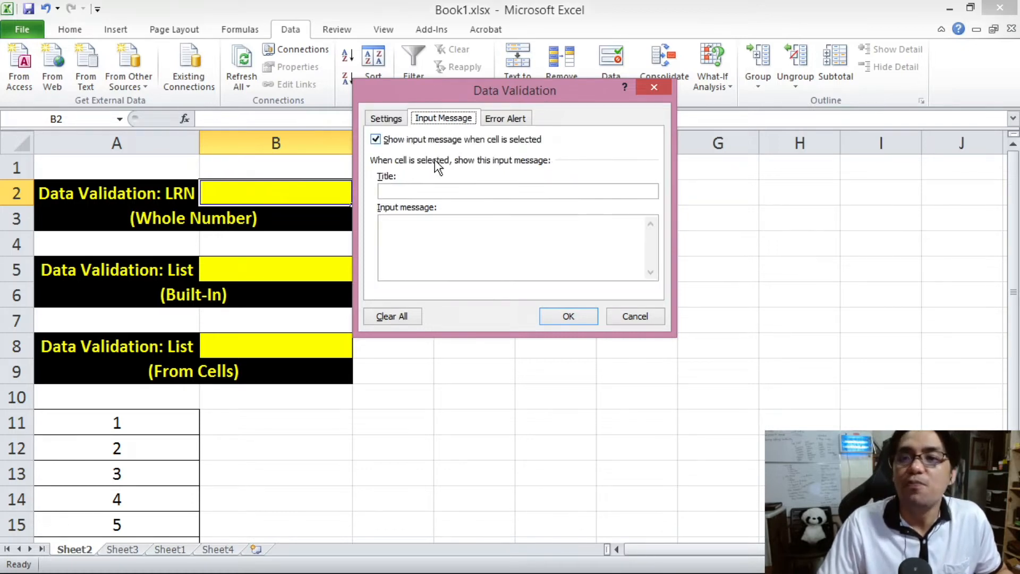
pyautogui.click(434, 189)
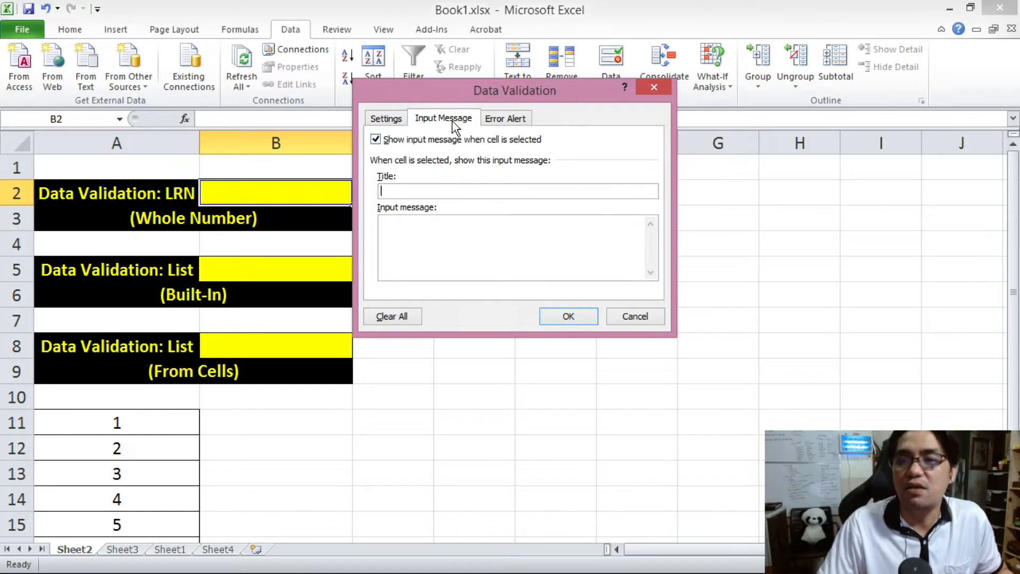
pyautogui.click(380, 142)
pyautogui.click(384, 141)
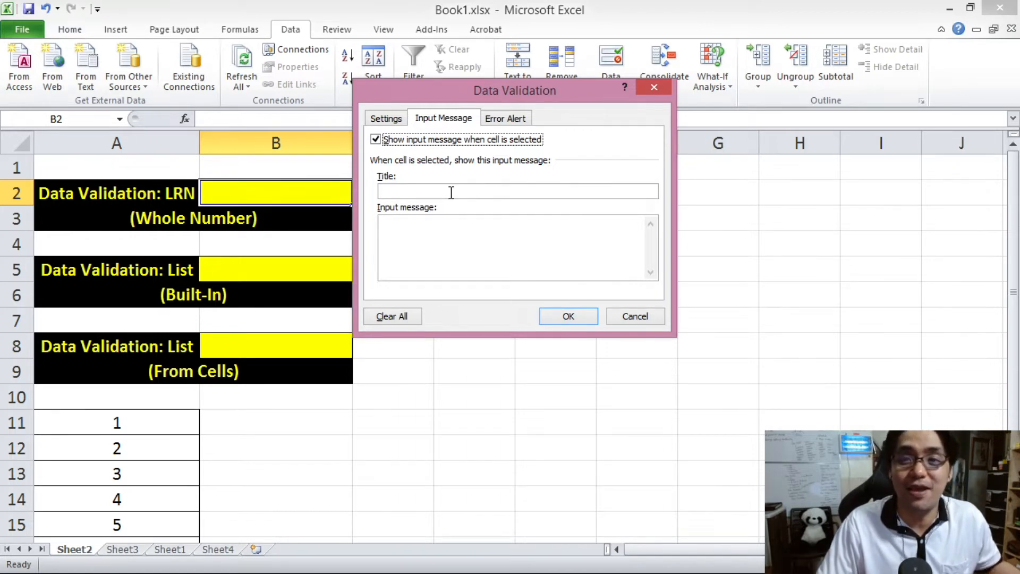
pyautogui.click(393, 191)
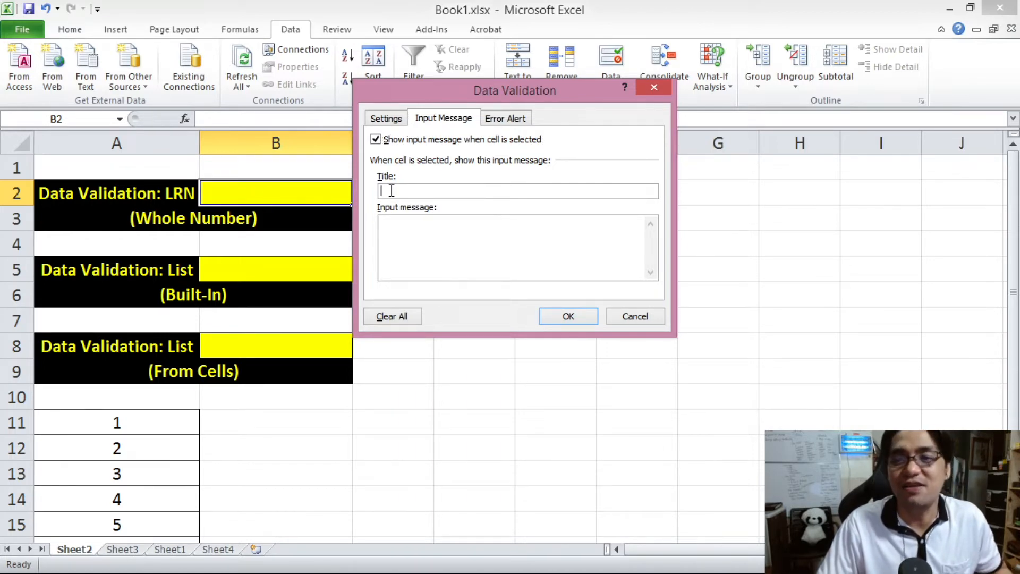
pyautogui.write('Learner Reference Number')
pyautogui.press('Tab')
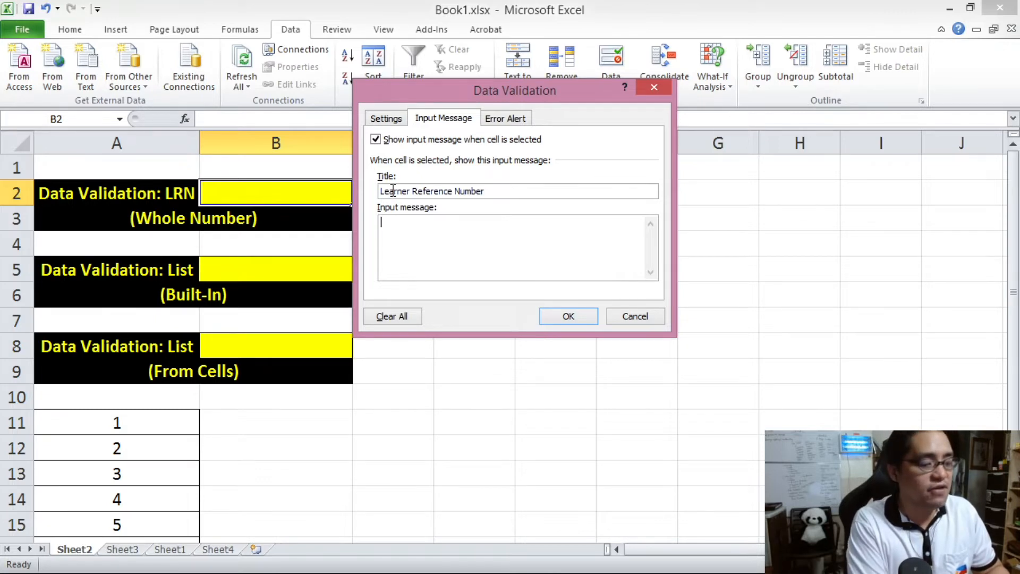
# Set the input message text to "Please enter a valid 12-digit whole number." and apply it to cell B2.
pyautogui.write('Plea')
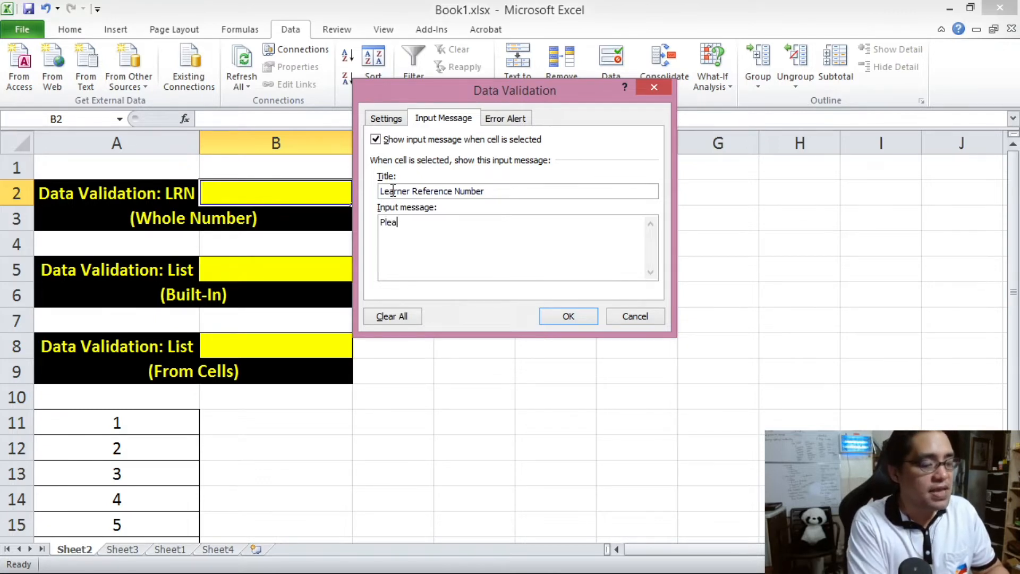
pyautogui.write('se enter ')
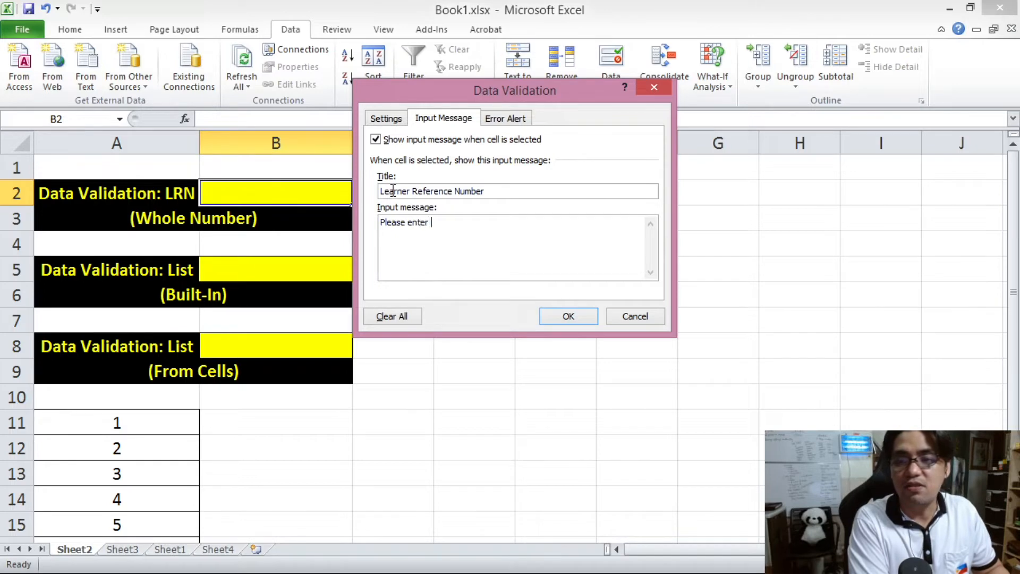
pyautogui.write('a valid 12-d')
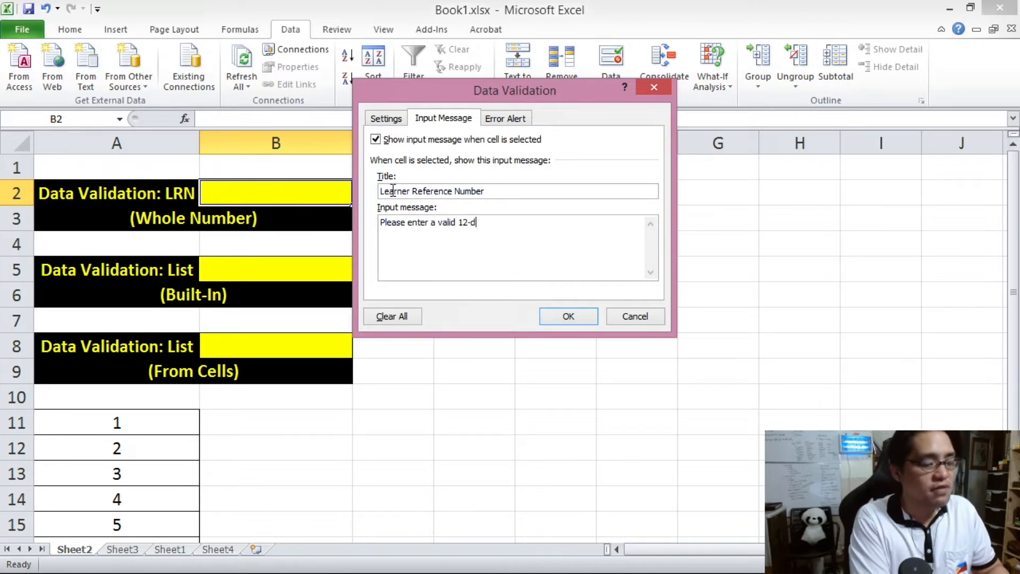
pyautogui.write('igit whole')
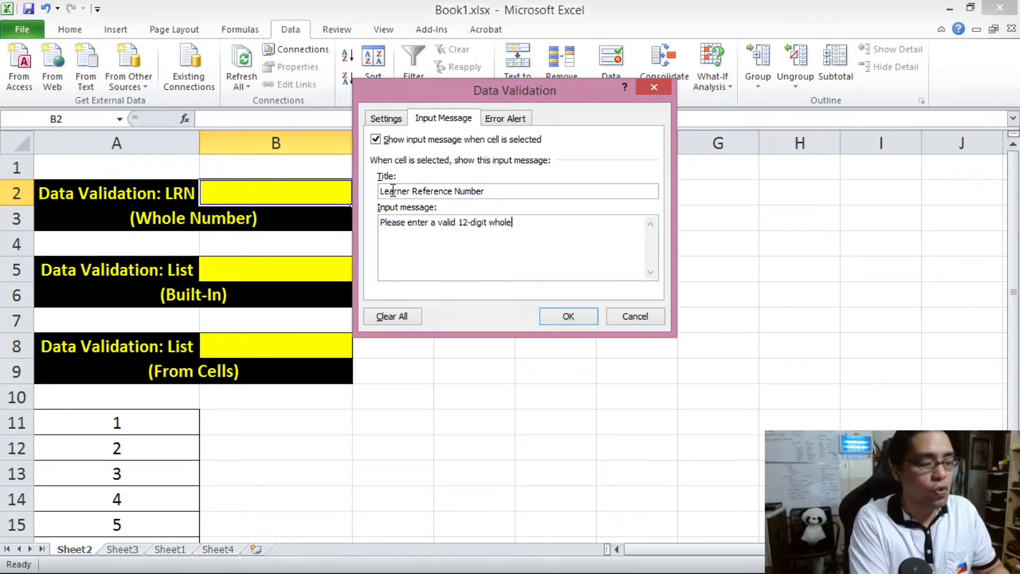
pyautogui.write(' number.')
pyautogui.click(568, 317)
# Select other empty cells and reselect cell B2 to check its input message.
pyautogui.click(376, 424)
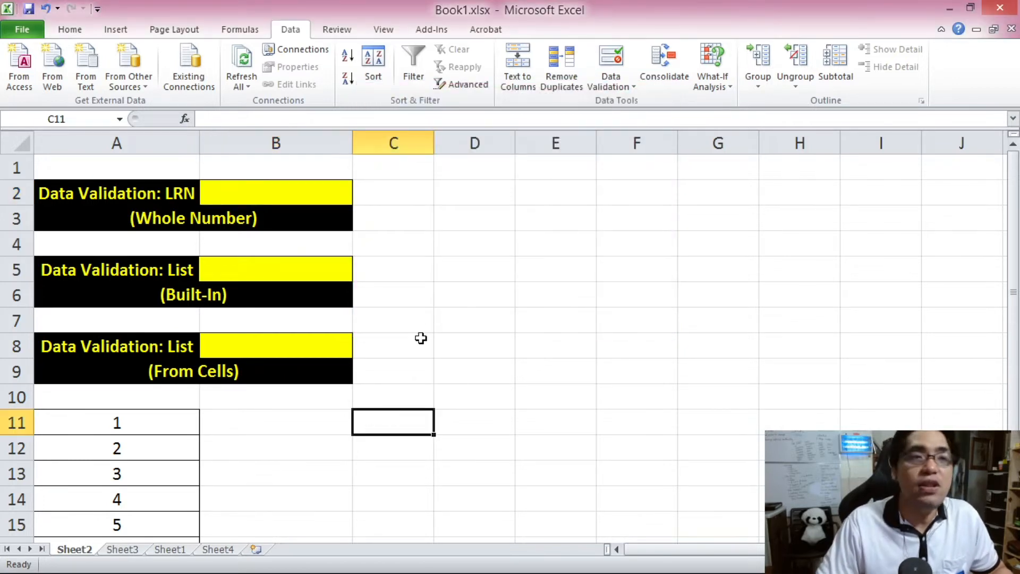
pyautogui.click(518, 268)
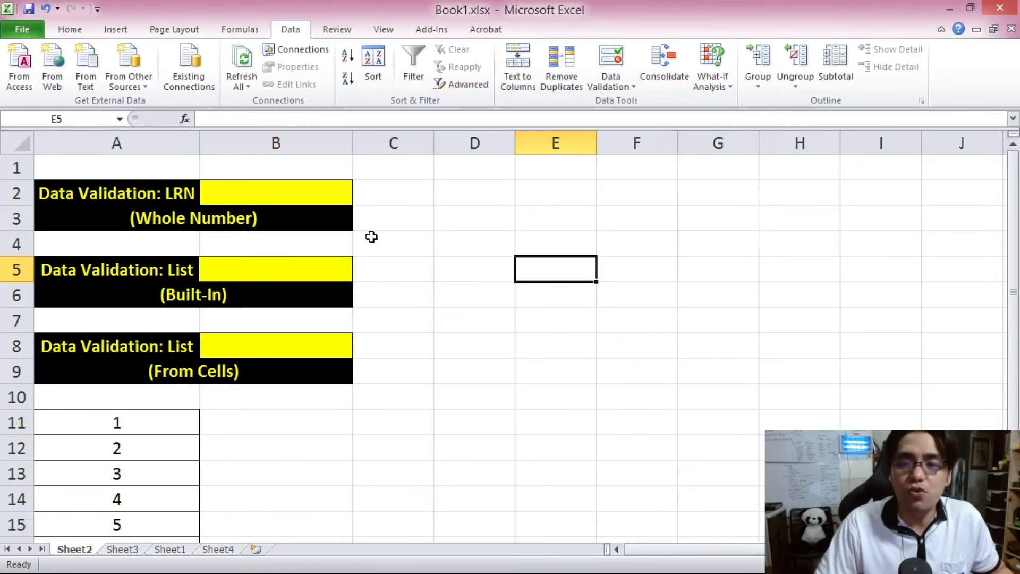
pyautogui.click(335, 201)
pyautogui.moveTo(351, 226)
pyautogui.mouseDown()
pyautogui.moveTo(398, 216)
pyautogui.moveTo(371, 207)
pyautogui.moveTo(347, 227)
pyautogui.mouseUp()
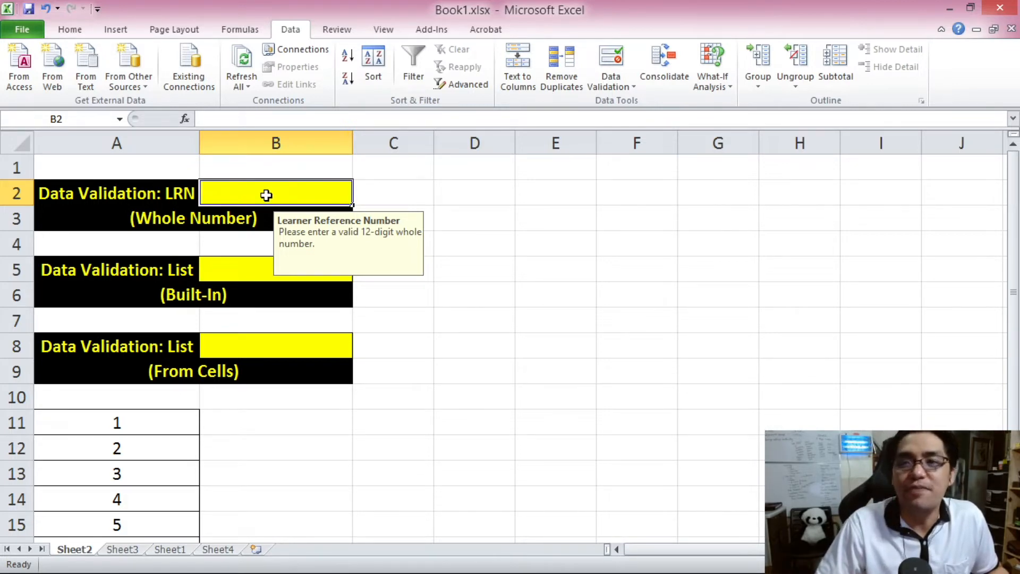
# Try to enter the text "asfasfsdfs" in cell B2 to test the rule with non-numeric data, and discard the entry.
pyautogui.write('asf')
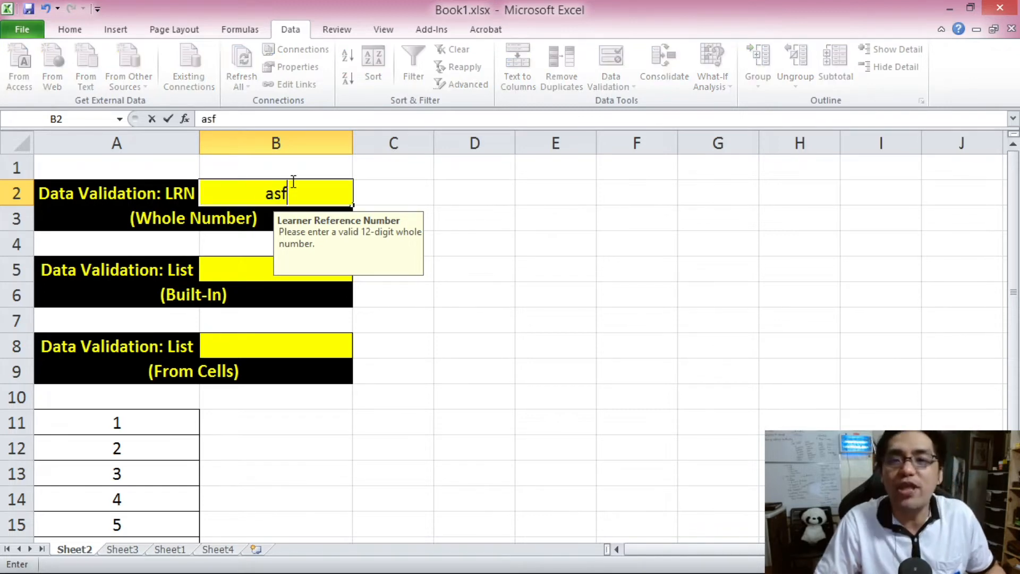
pyautogui.write('asfsdfs')
pyautogui.press('Return')
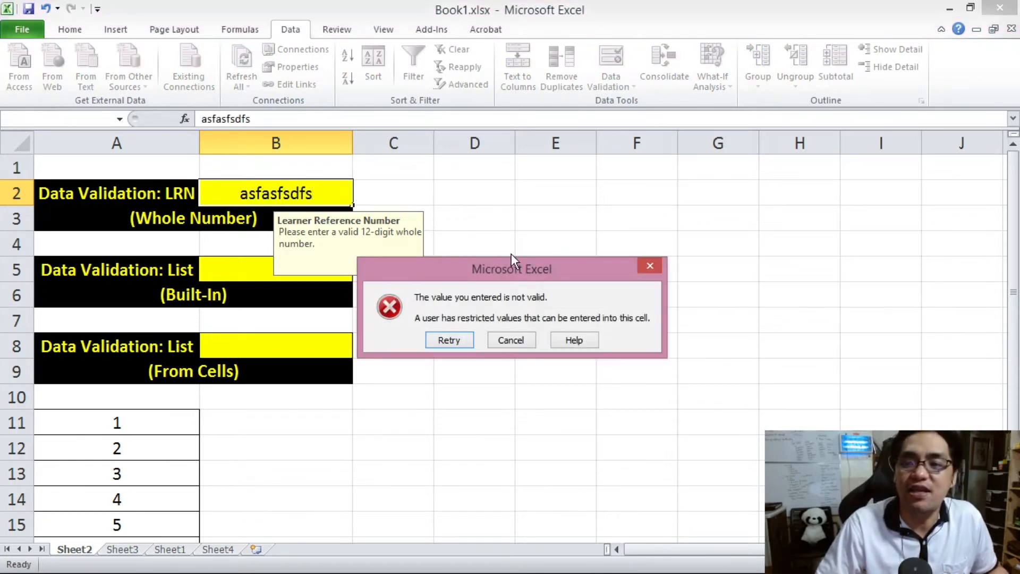
pyautogui.click(511, 340)
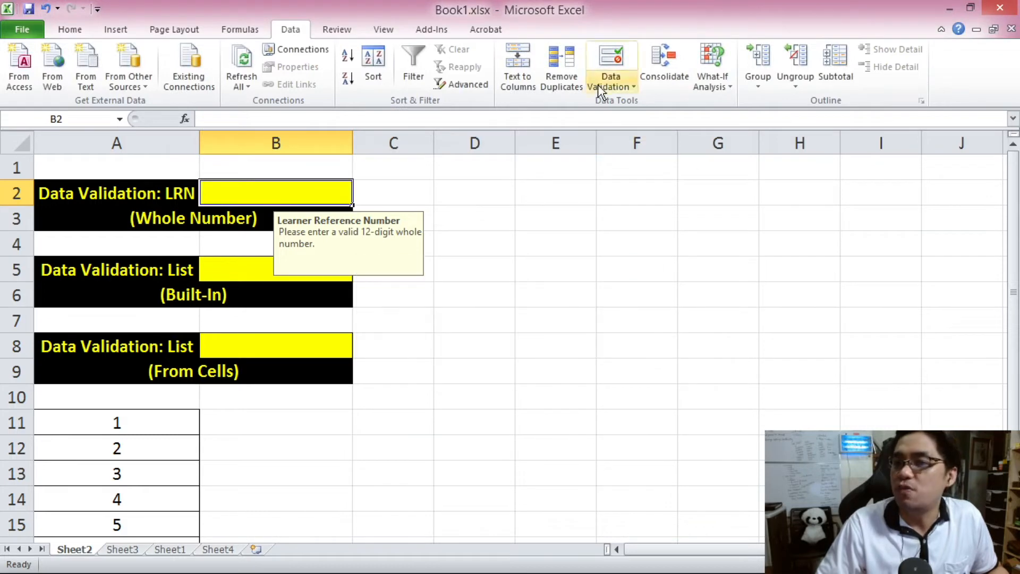
# Open cell B2's validation error alert settings, try the Warning and Information styles, and set the style to Stop.
pyautogui.click(617, 55)
pyautogui.click(398, 122)
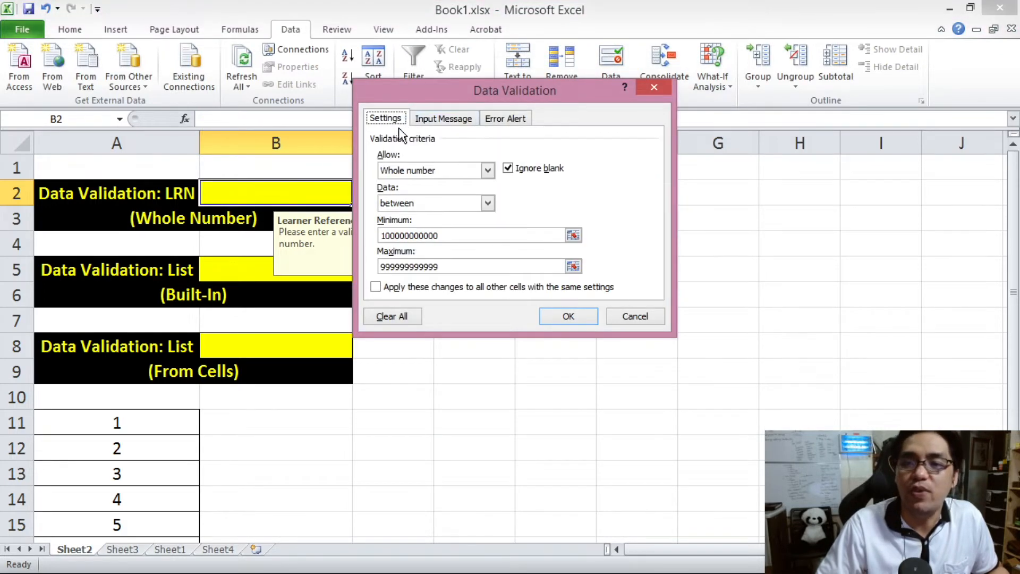
pyautogui.click(444, 119)
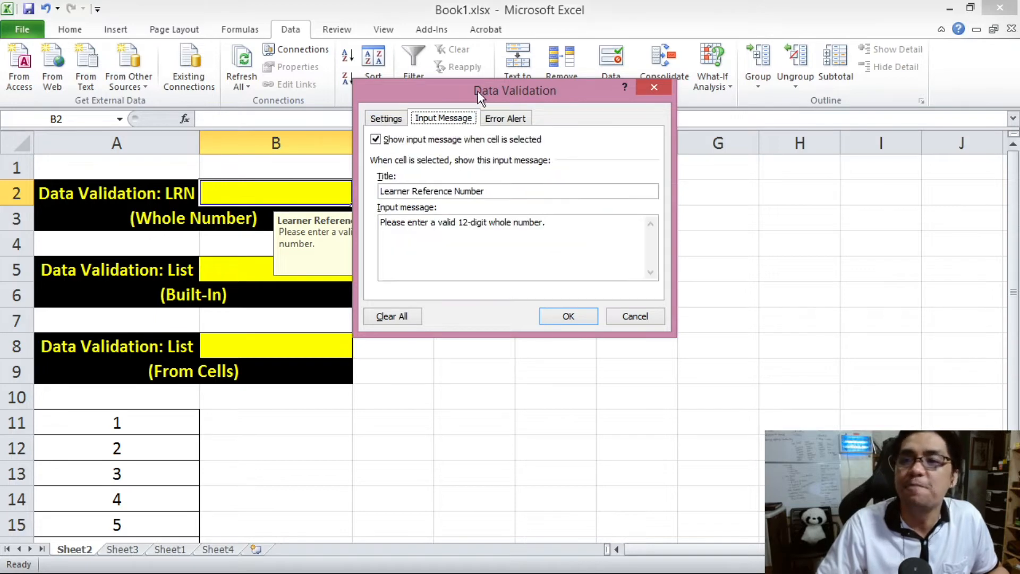
pyautogui.click(512, 120)
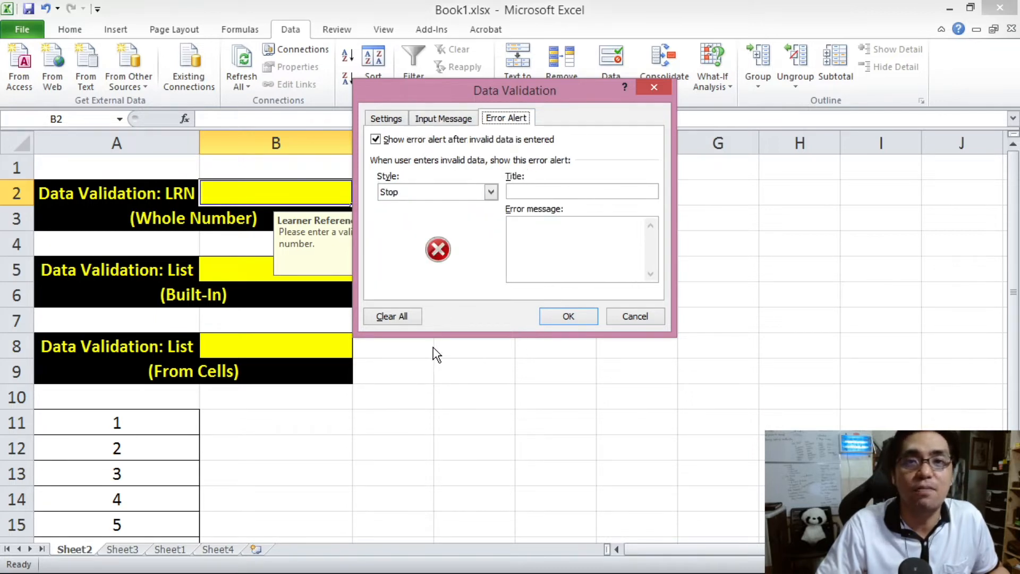
pyautogui.click(490, 192)
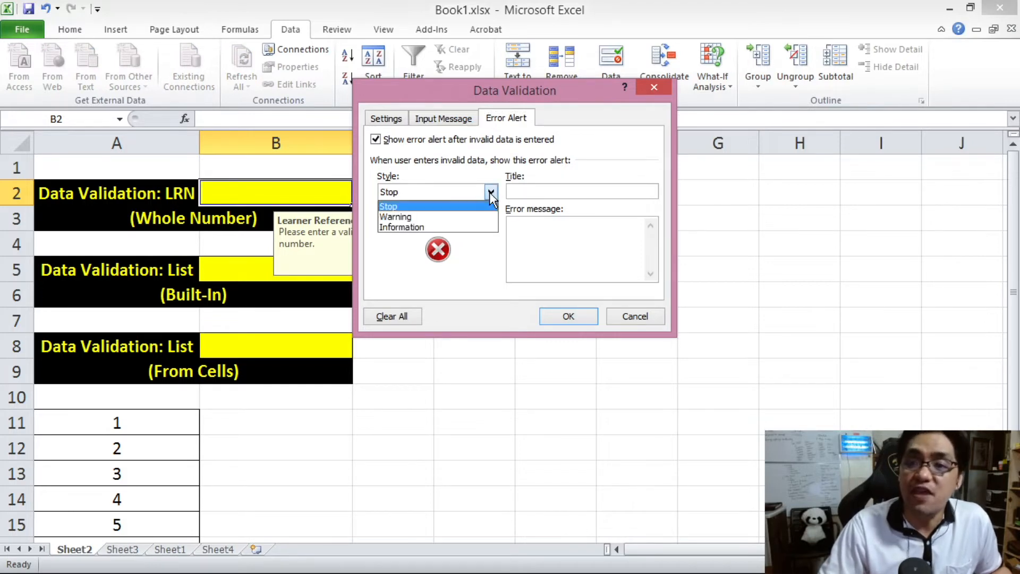
pyautogui.click(420, 215)
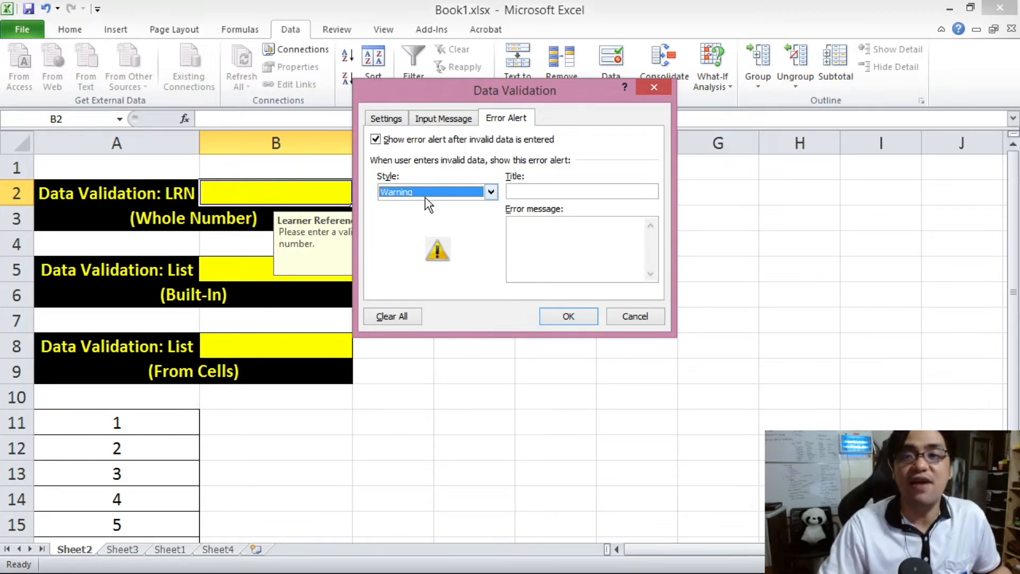
pyautogui.click(425, 198)
pyautogui.click(432, 228)
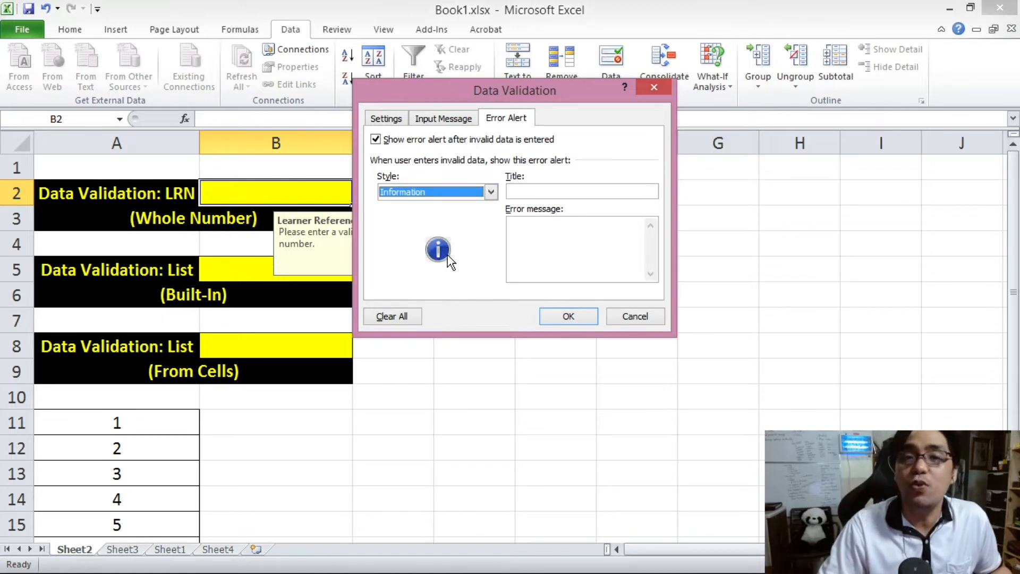
pyautogui.click(461, 193)
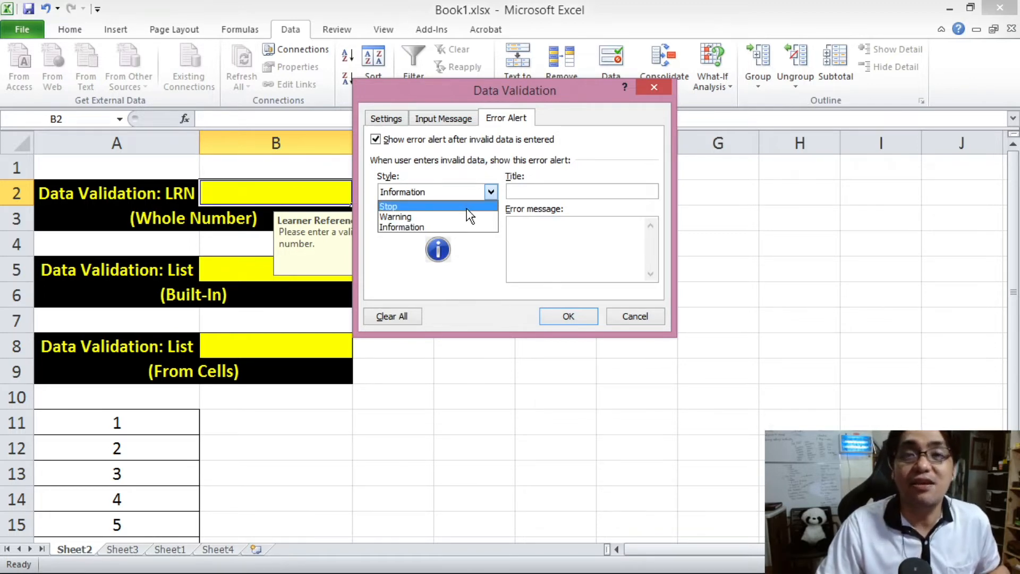
pyautogui.click(467, 208)
# Set the error alert title for cell B2 to "Invalid Learner Reference Number".
pyautogui.click(578, 193)
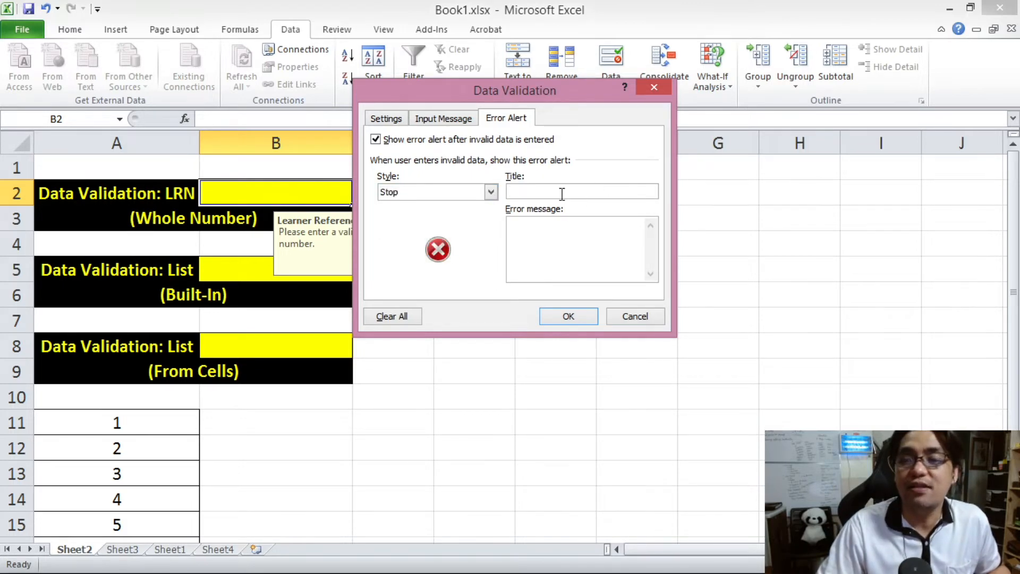
pyautogui.write('Invalid Re')
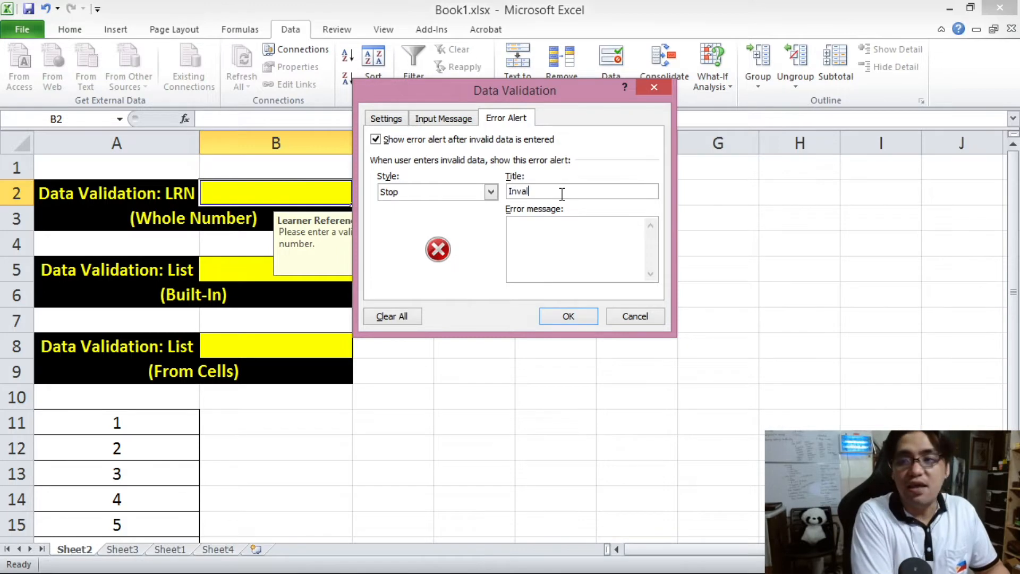
pyautogui.press('BackSpace')
pyautogui.press('BackSpace')
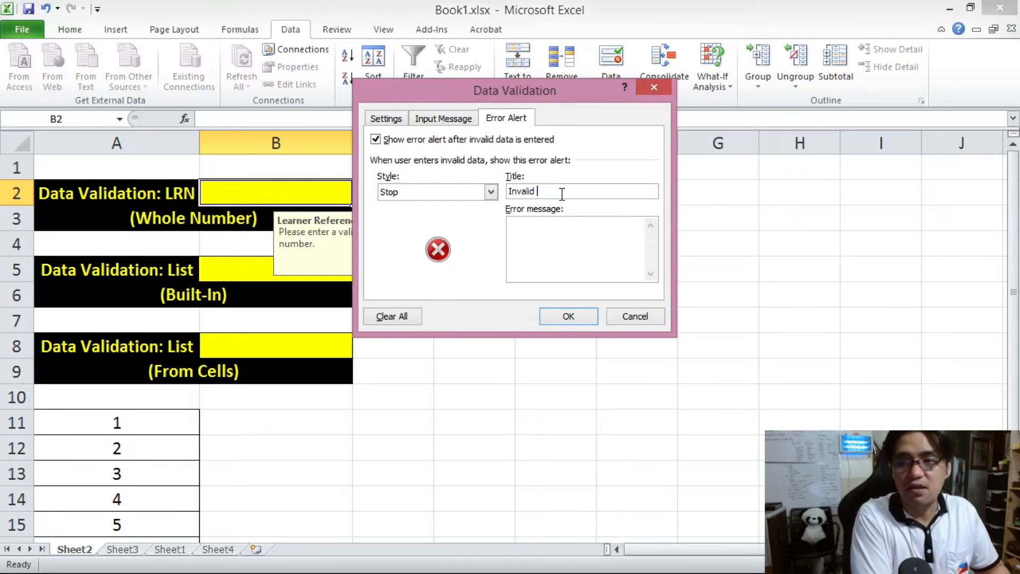
pyautogui.write('Learner Refere')
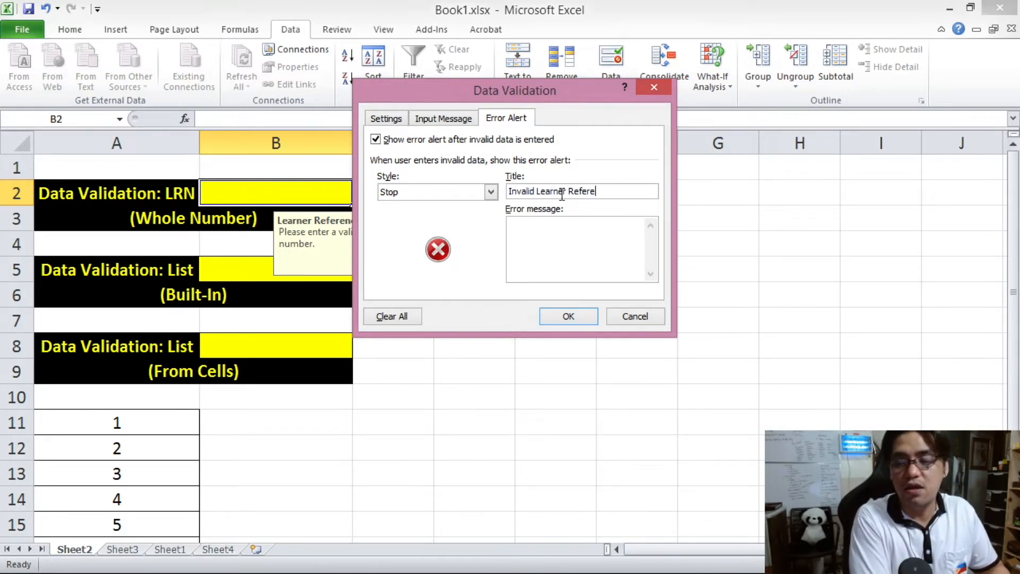
pyautogui.write('nce Number')
pyautogui.press('Tab')
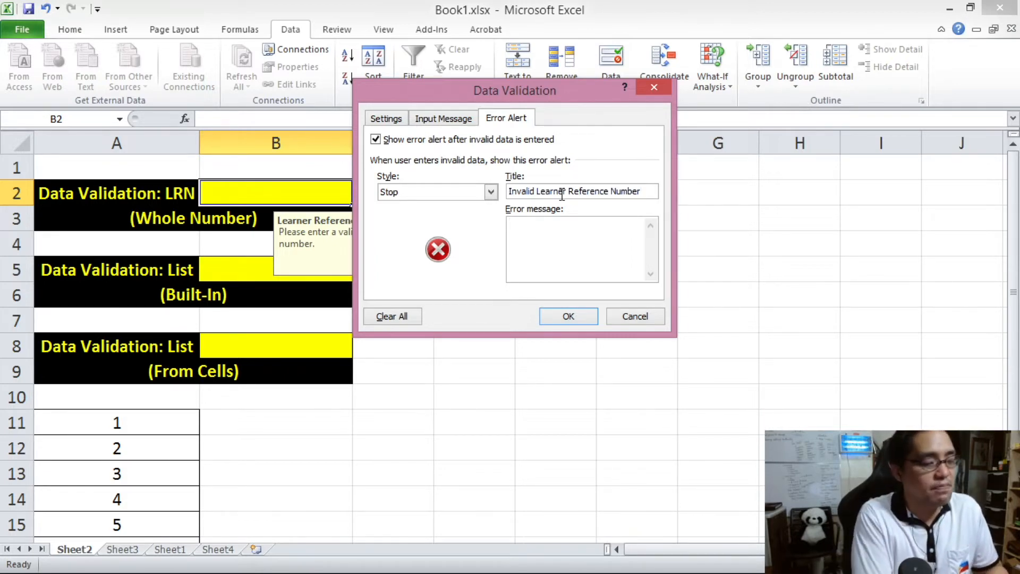
pyautogui.write('Please enter a')
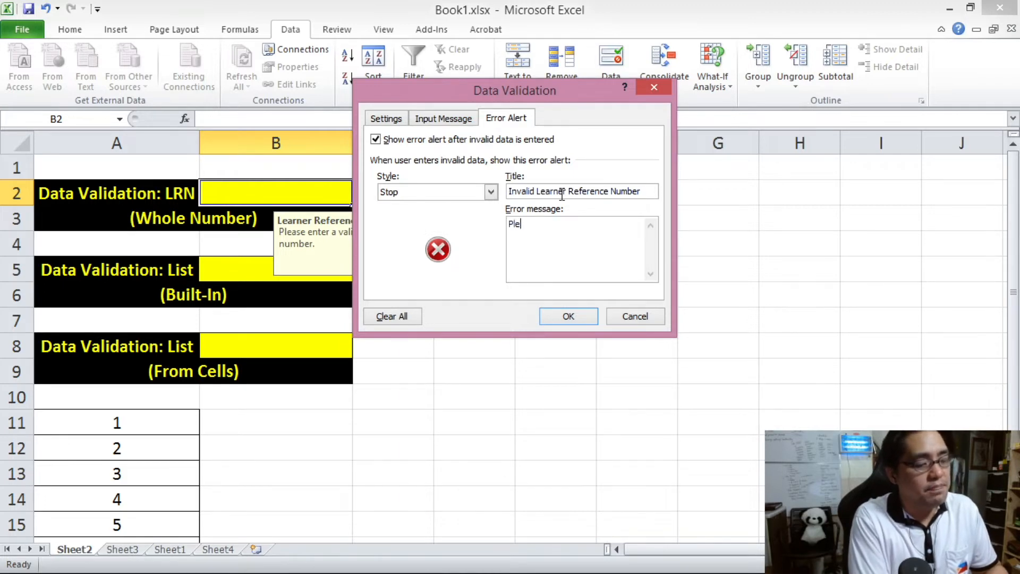
pyautogui.press('BackSpace')
pyautogui.press('BackSpace')
pyautogui.press('BackSpace')
pyautogui.press('BackSpace')
pyautogui.press('BackSpace')
pyautogui.press('BackSpace')
pyautogui.press('BackSpace')
pyautogui.press('BackSpace')
pyautogui.press('BackSpace')
pyautogui.press('BackSpace')
pyautogui.press('BackSpace')
pyautogui.press('BackSpace')
pyautogui.press('BackSpace')
pyautogui.press('BackSpace')
pyautogui.press('BackSpace')
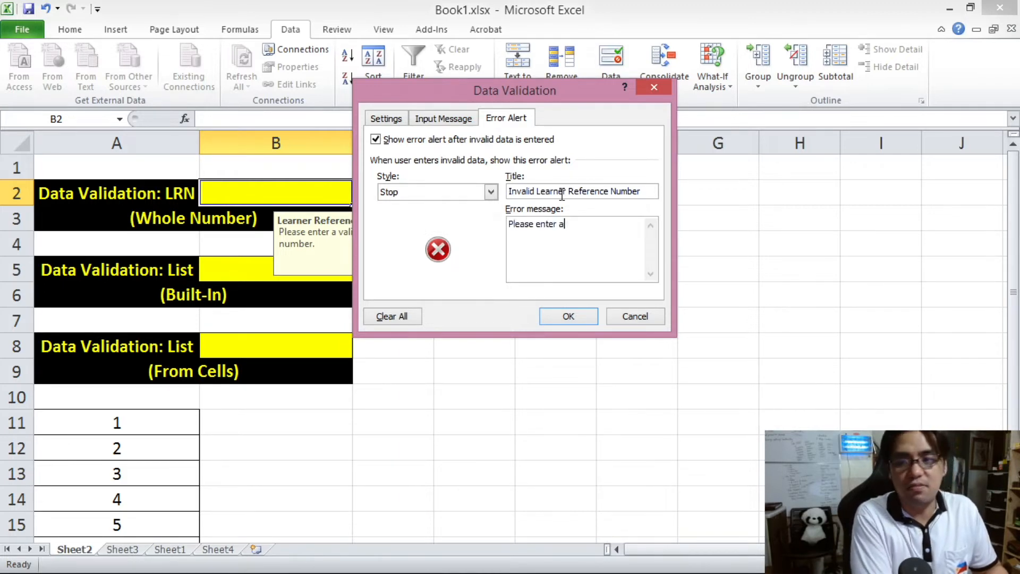
# Set the error message to "You may have entered an 11-digit or 13-digit number. Please enter a 12-digit number." and apply it to cell B2.
pyautogui.write('You may have et')
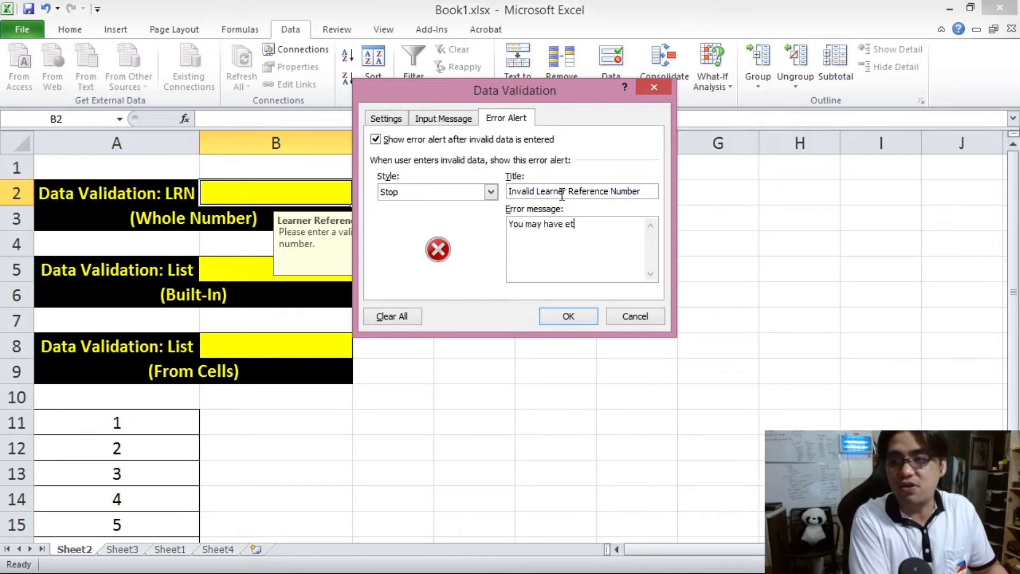
pyautogui.press('BackSpace')
pyautogui.write('nterd')
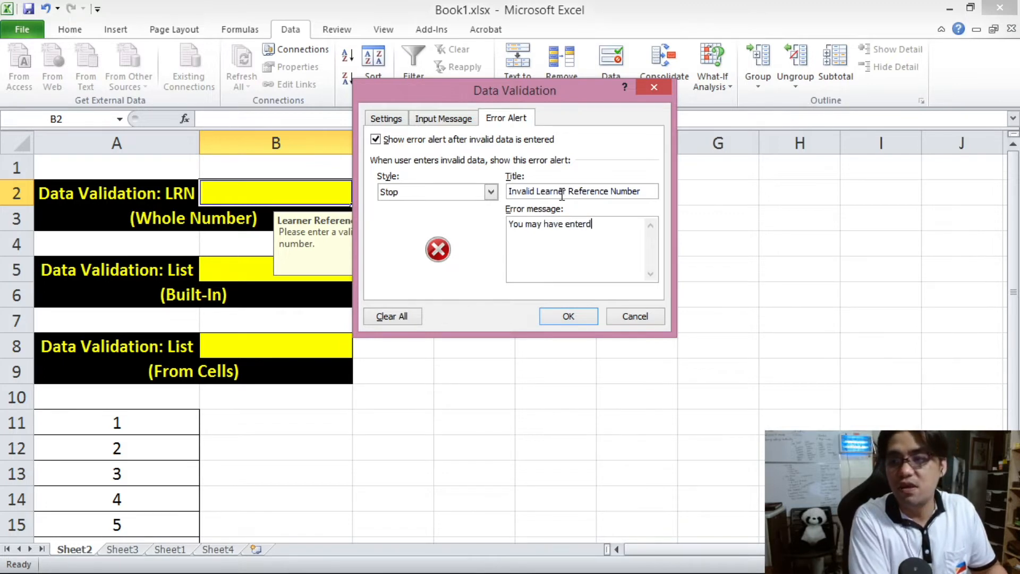
pyautogui.press('BackSpace')
pyautogui.write('ed an 11-')
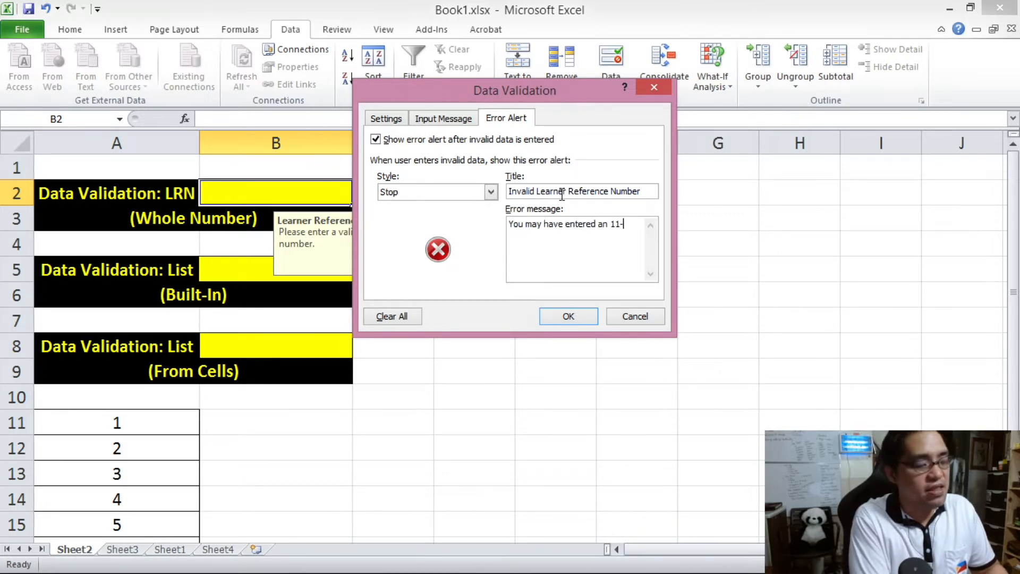
pyautogui.write('digit or 12-')
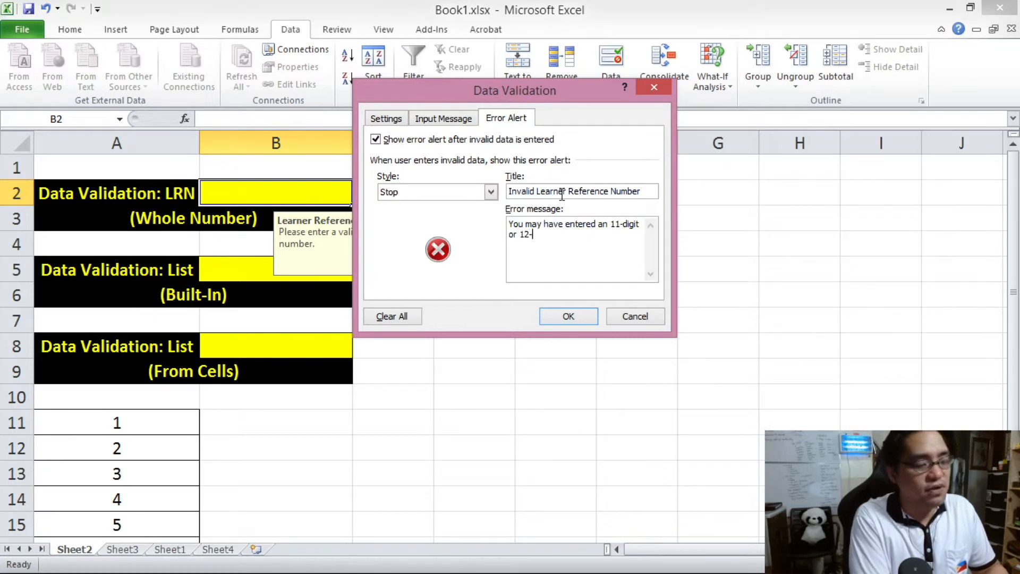
pyautogui.press('BackSpace')
pyautogui.write('3')
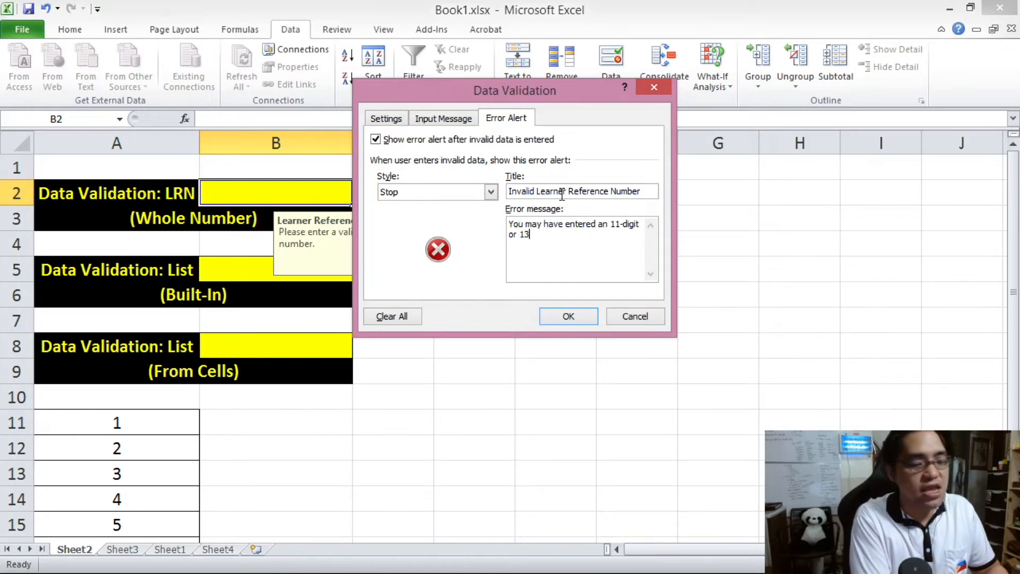
pyautogui.write('-digit number.')
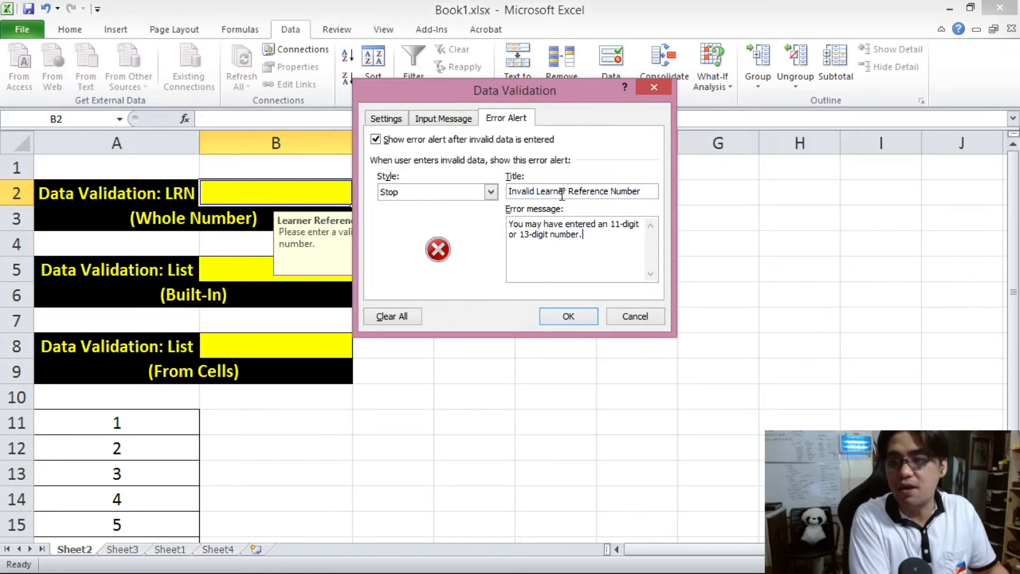
pyautogui.write(' Please enter an')
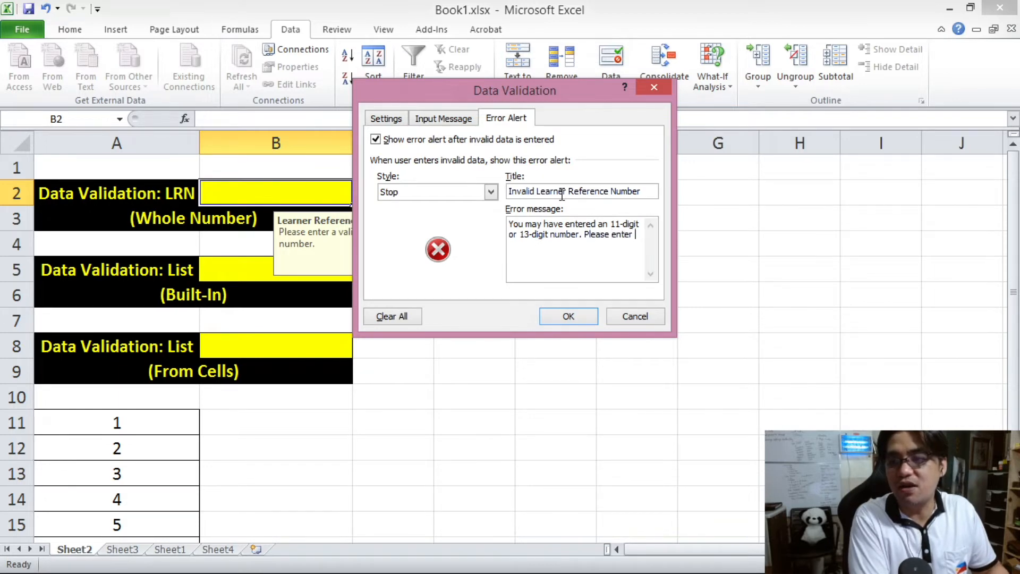
pyautogui.press('BackSpace')
pyautogui.press('BackSpace')
pyautogui.write('12')
pyautogui.write('-digit number')
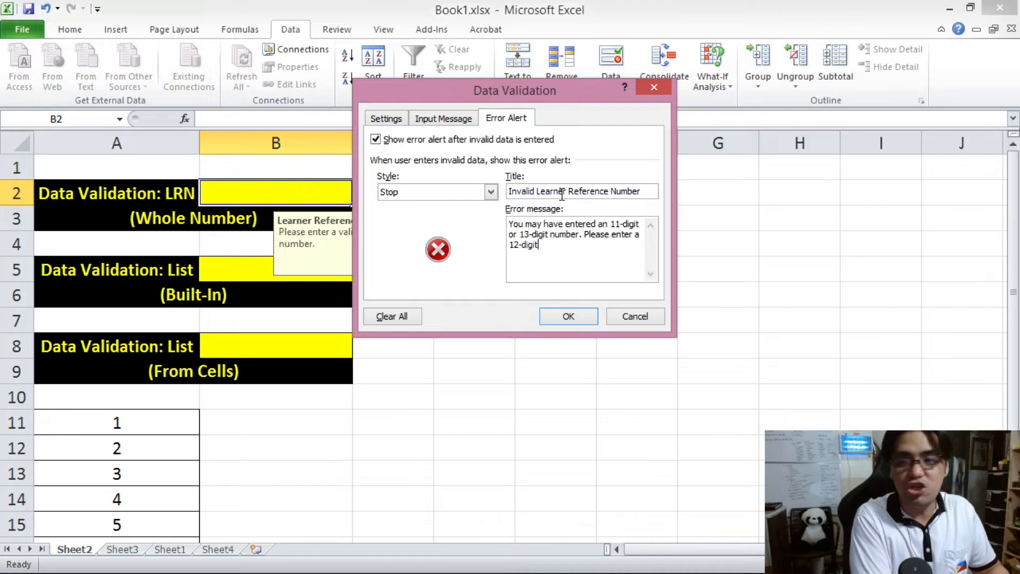
pyautogui.write('.')
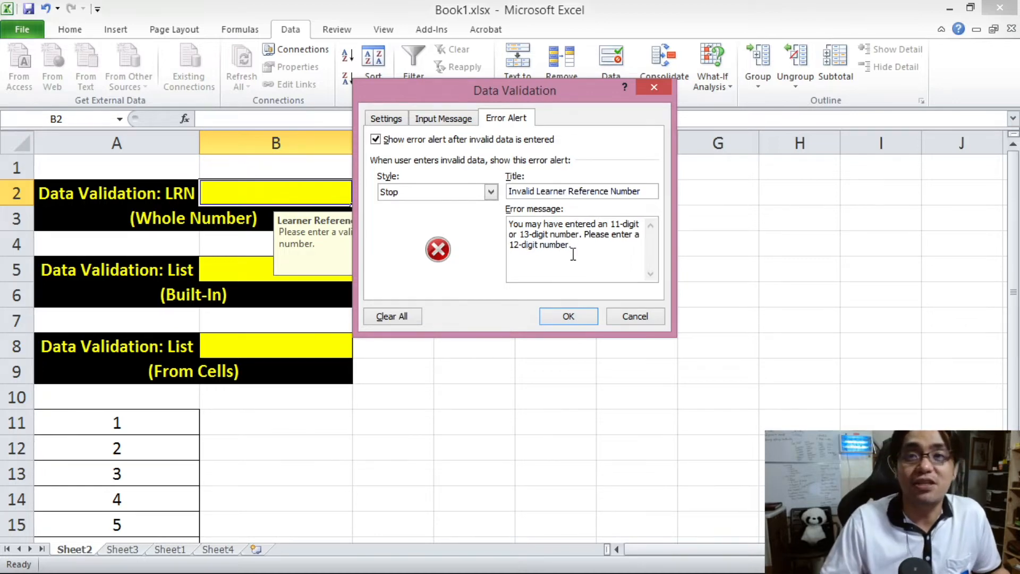
pyautogui.click(586, 316)
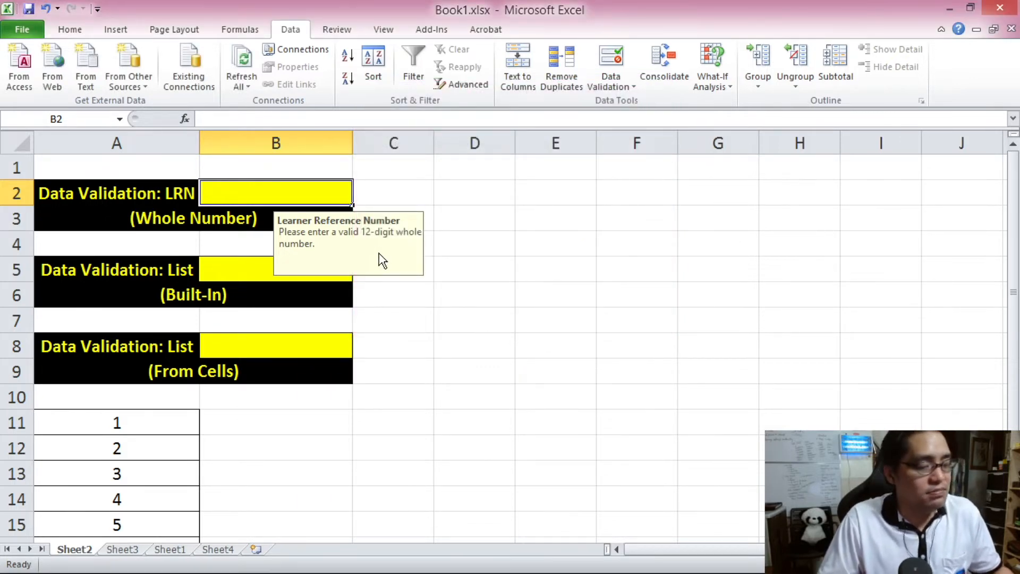
# Try to enter a 17-digit number in cell B2 to test the Stop alert, and discard the entry.
pyautogui.write('12313131313112312')
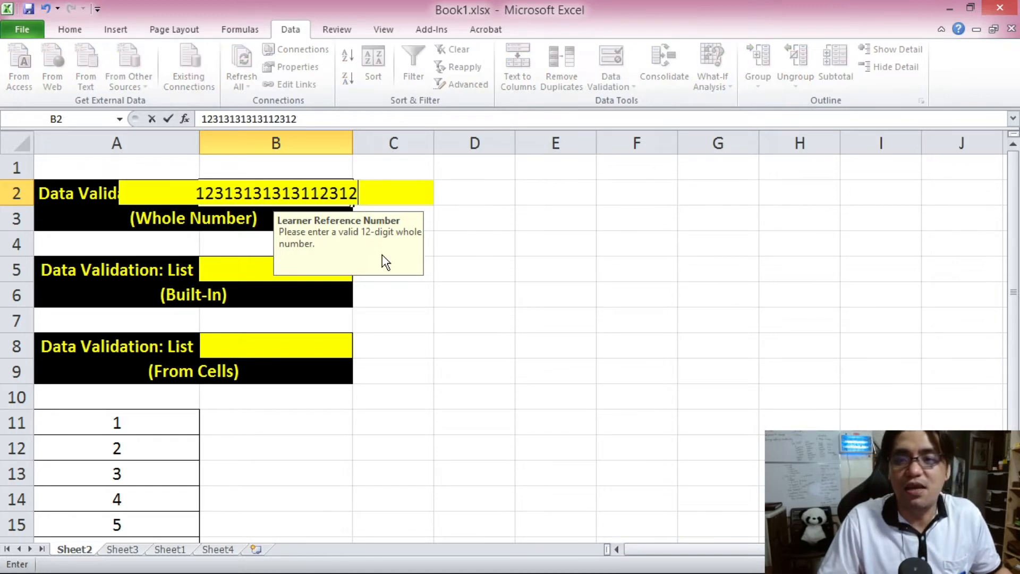
pyautogui.press('Return')
pyautogui.moveTo(487, 268); pyautogui.dragTo(542, 181)
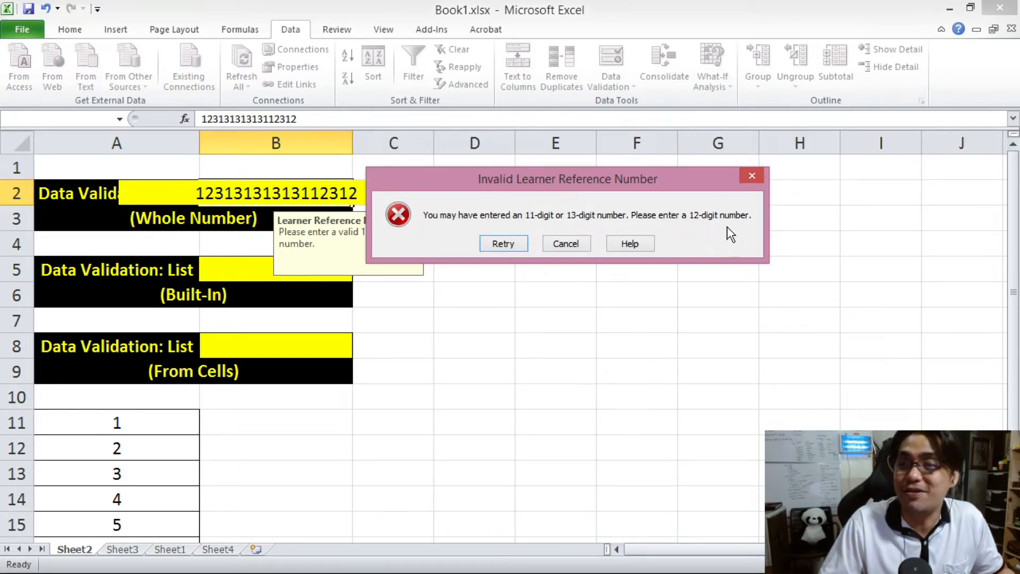
pyautogui.press('Escape')
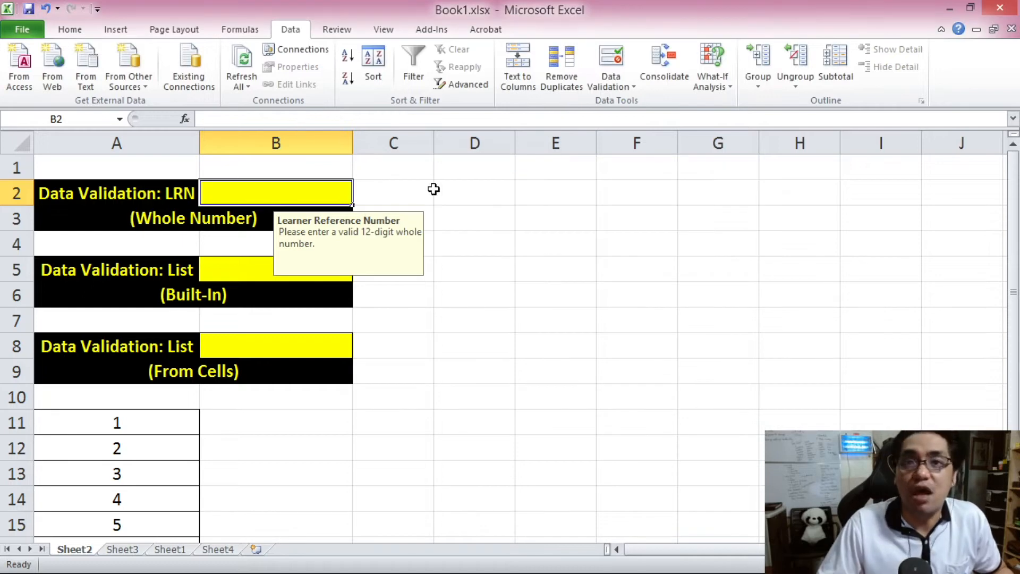
# Set the error alert style of cell B2's data validation to Warning and apply it.
pyautogui.click(622, 60)
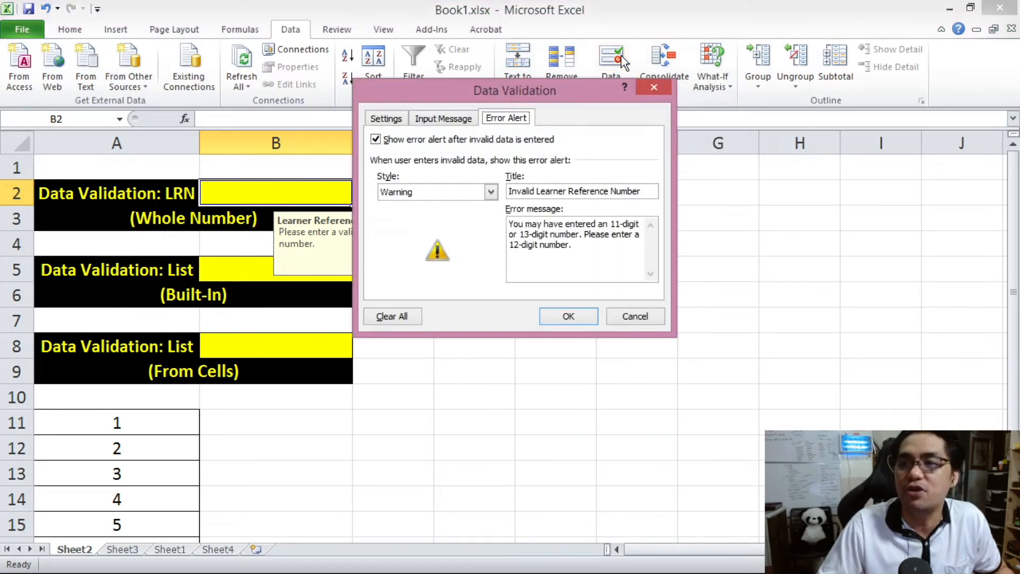
pyautogui.click(491, 192)
pyautogui.click(415, 204)
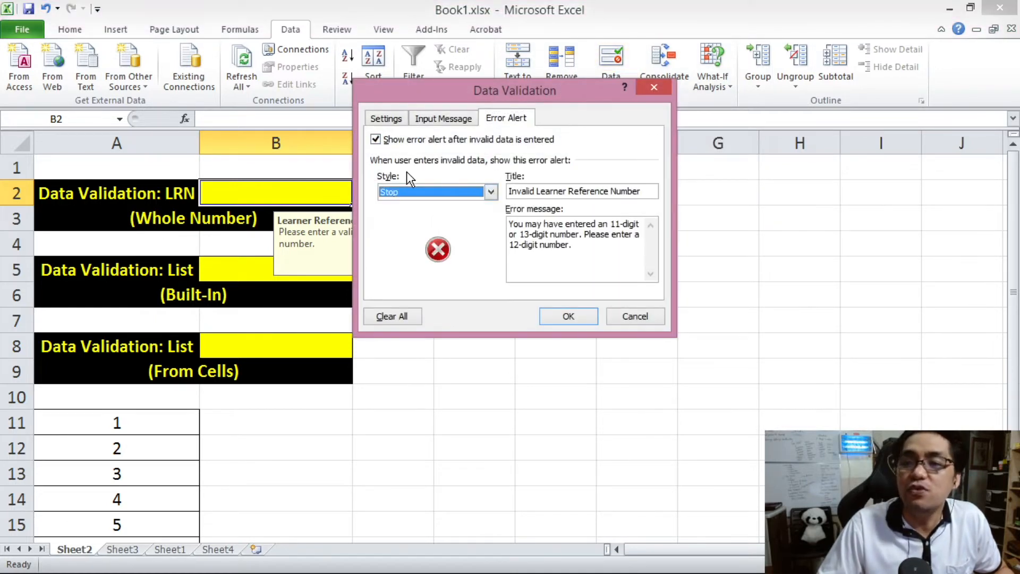
pyautogui.click(438, 194)
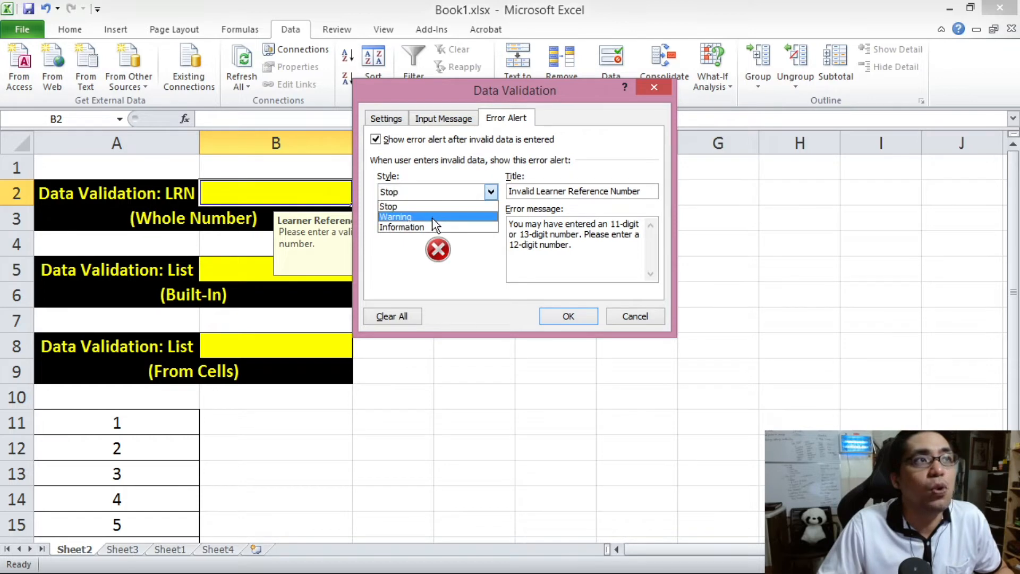
pyautogui.click(432, 218)
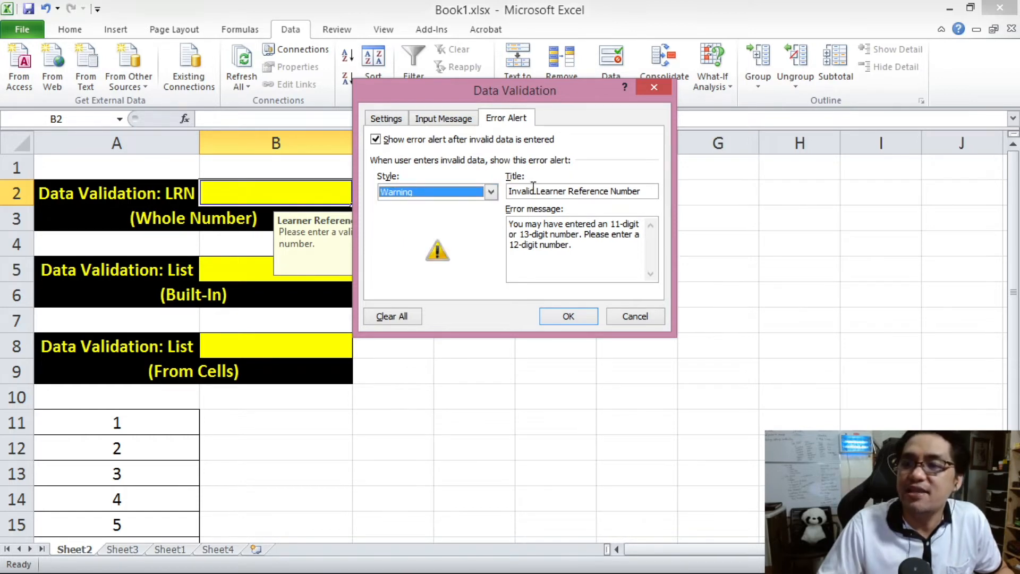
pyautogui.click(577, 314)
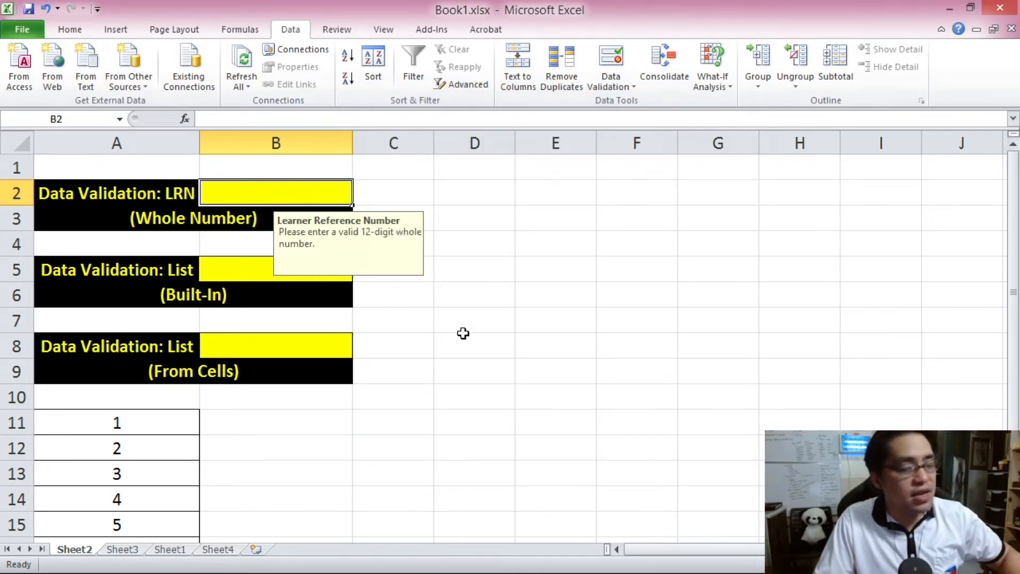
# Test the Warning alert by entering an 11-digit number in cell B2 and choosing to continue, and undo the entry.
pyautogui.write('1234567890')
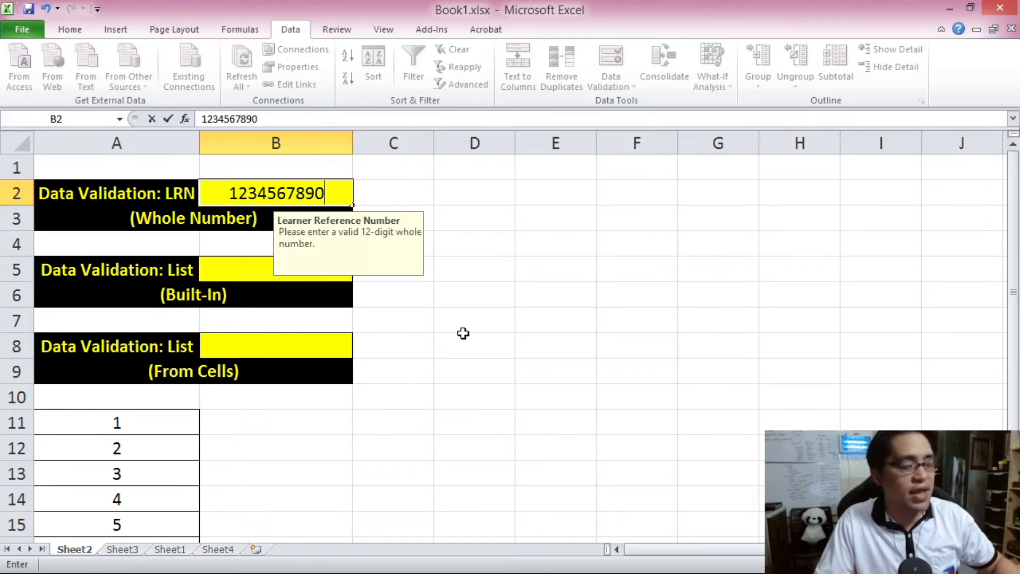
pyautogui.write('1')
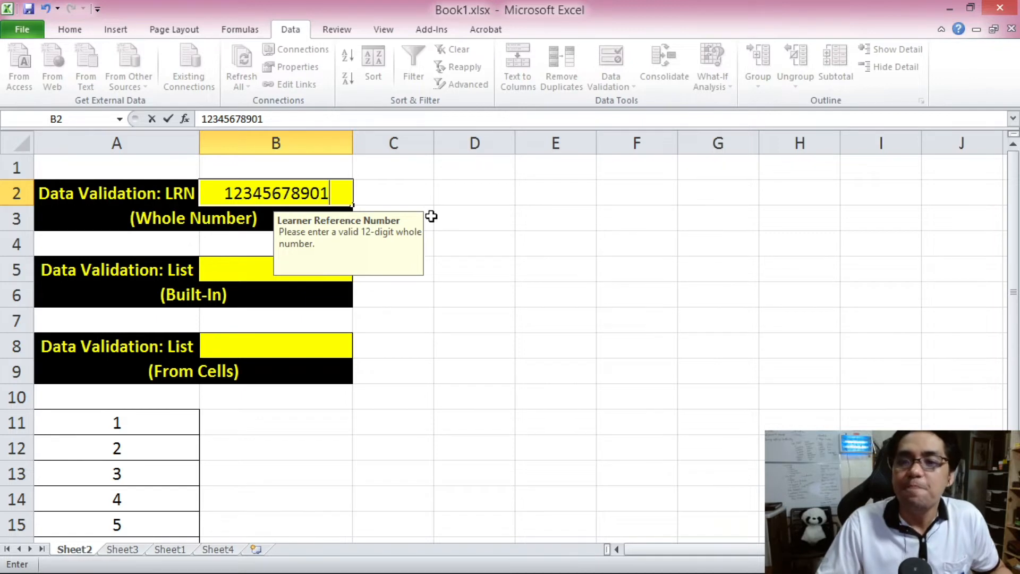
pyautogui.press('Return')
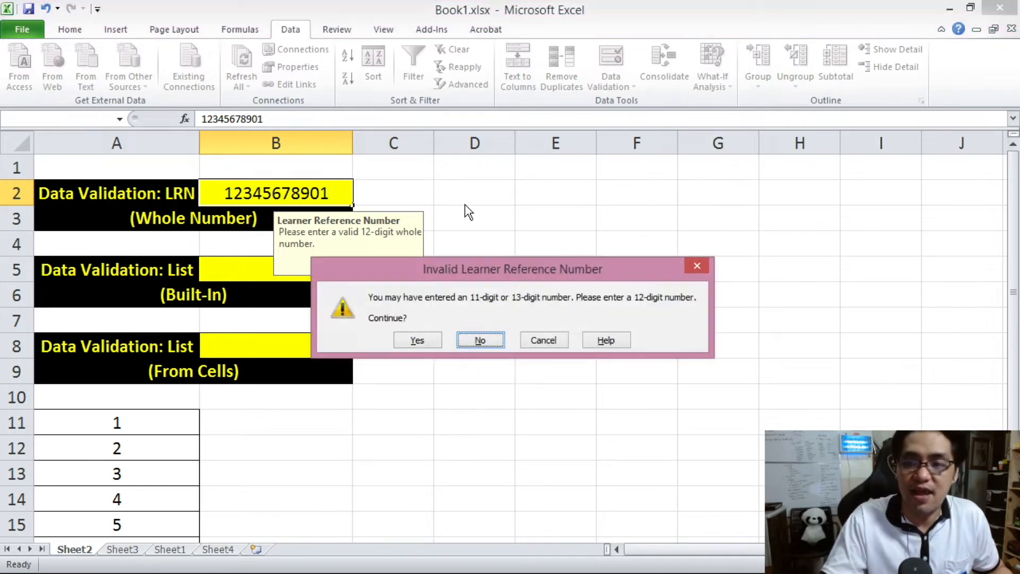
pyautogui.moveTo(430, 276); pyautogui.dragTo(496, 167)
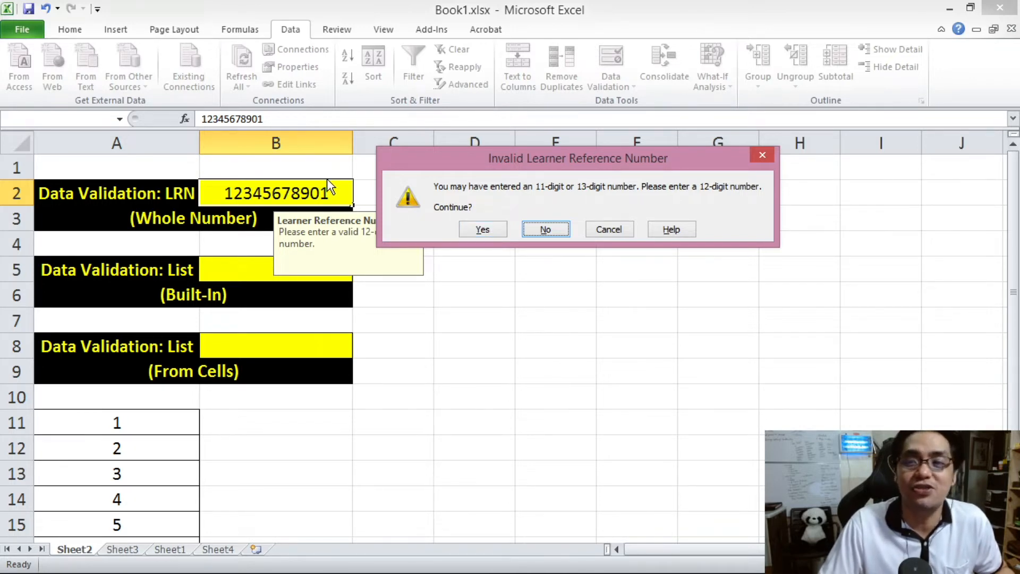
pyautogui.click(485, 231)
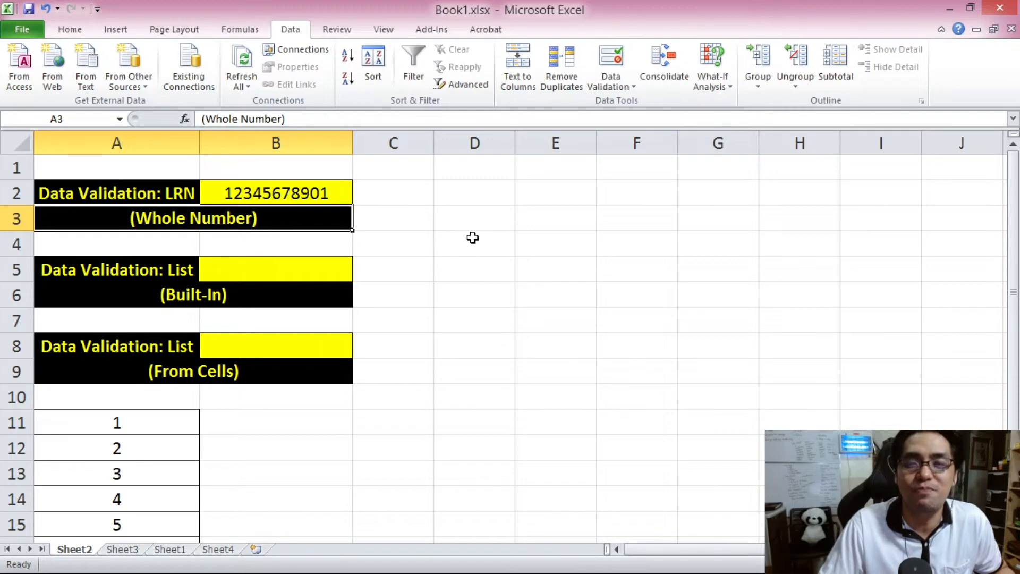
pyautogui.hotkey('ctrl', 'z')
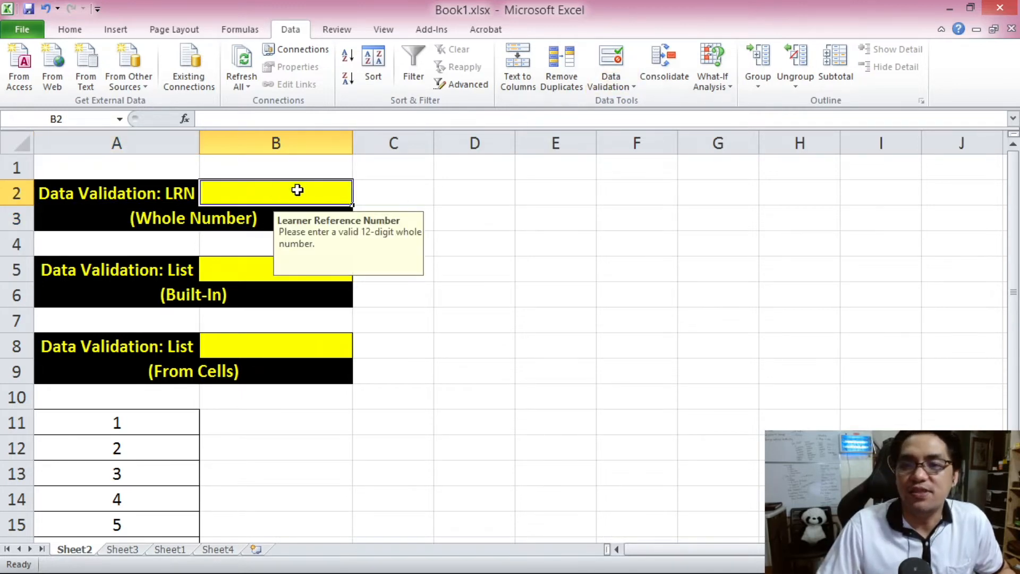
# Set the error alert style of cell B2's data validation to Information and apply it.
pyautogui.click(615, 58)
pyautogui.click(456, 187)
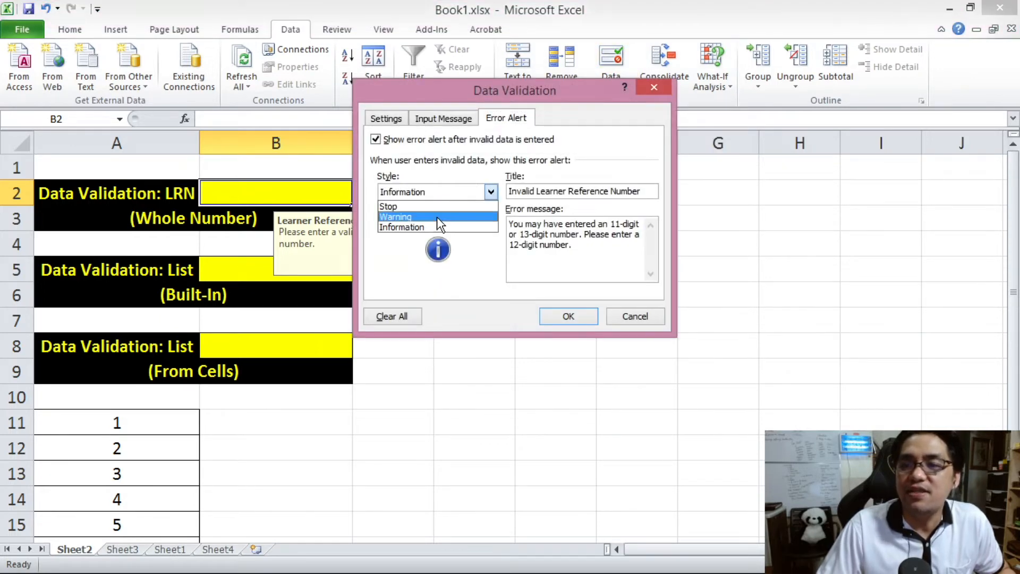
pyautogui.click(437, 217)
pyautogui.click(437, 190)
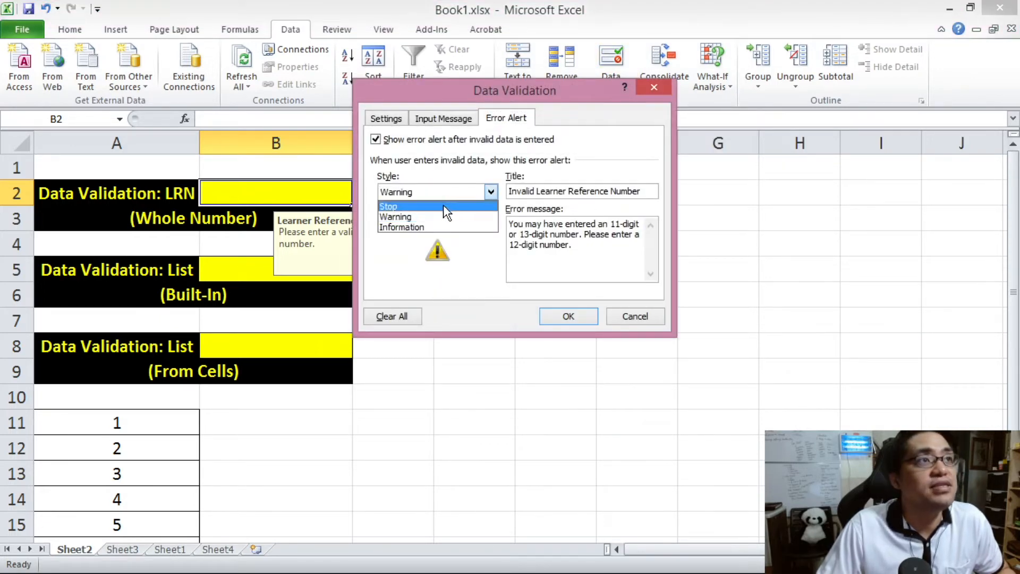
pyautogui.click(438, 225)
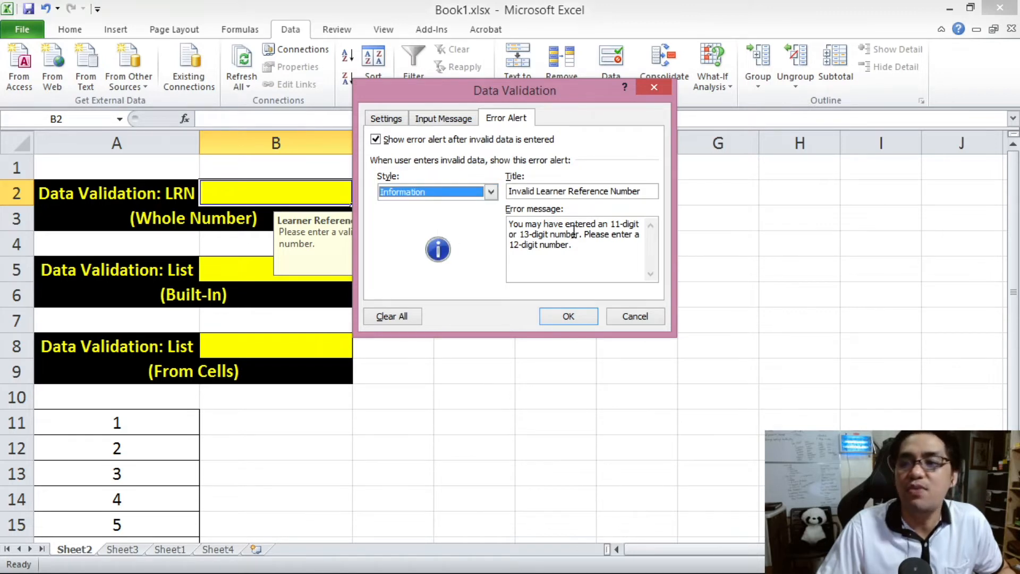
pyautogui.click(568, 315)
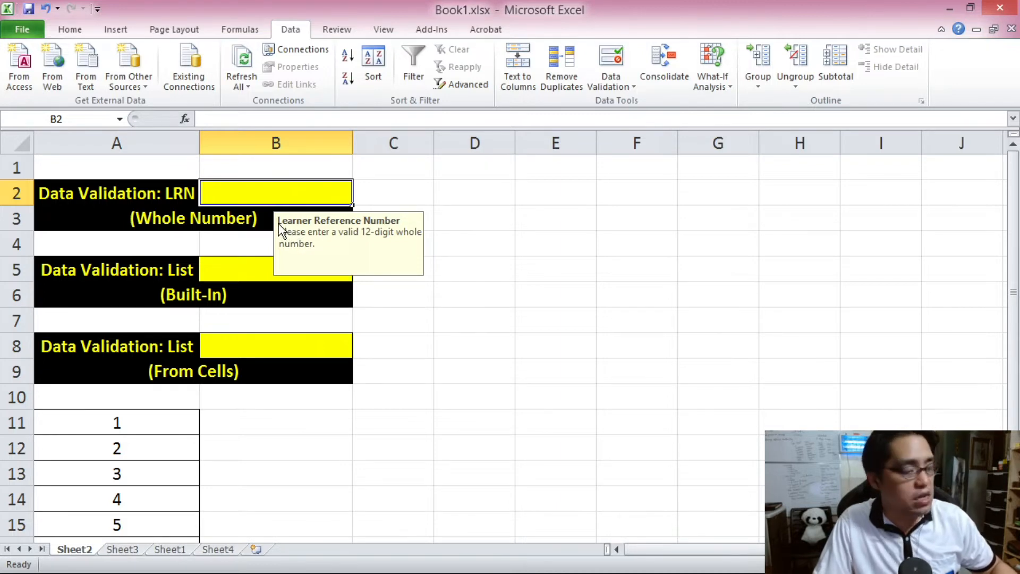
# Test the Information alert by entering a 13-digit number in cell B2 and accepting the entry despite the alert.
pyautogui.write('1234567890123')
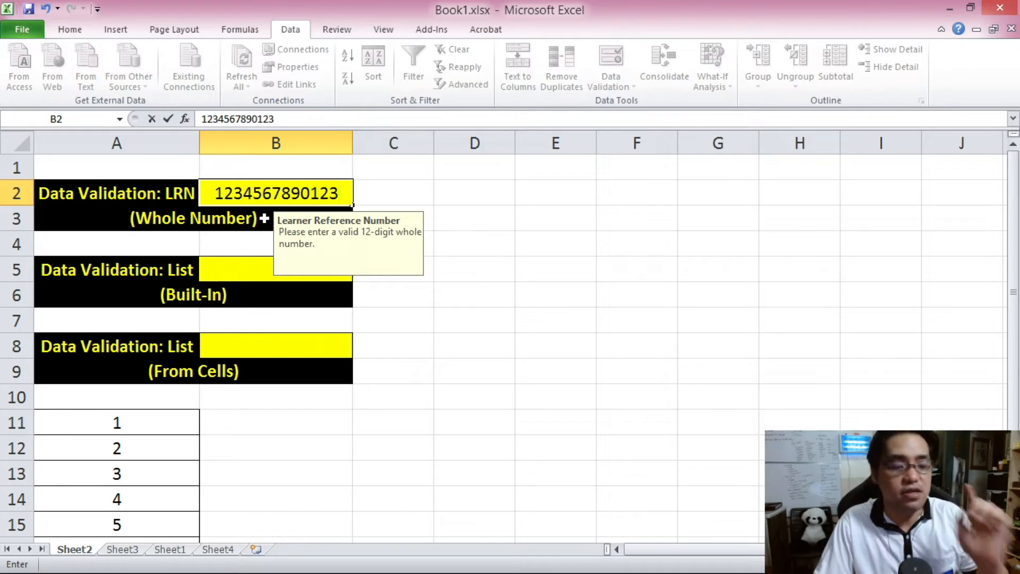
pyautogui.press('Return')
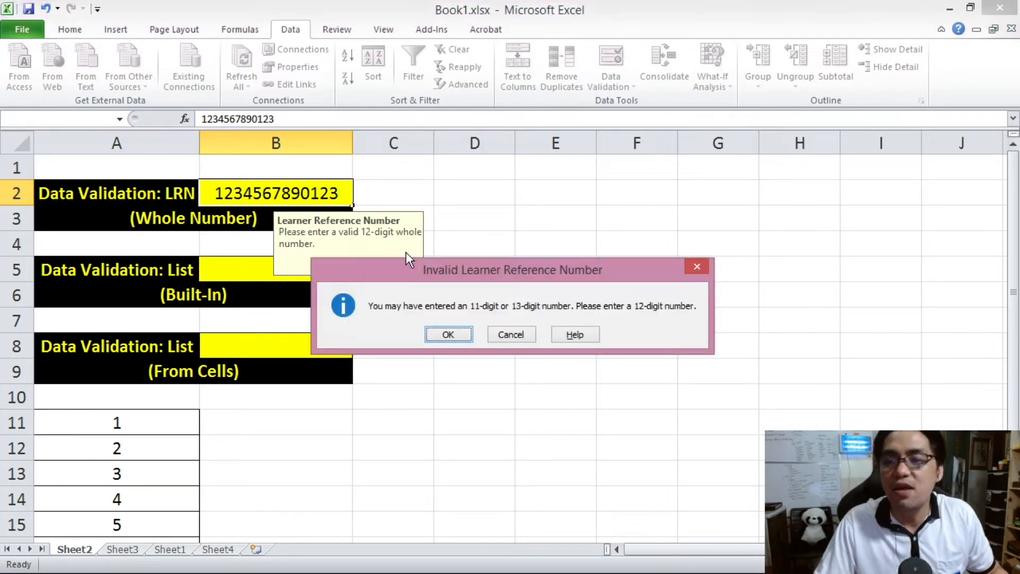
pyautogui.moveTo(437, 272); pyautogui.dragTo(496, 168)
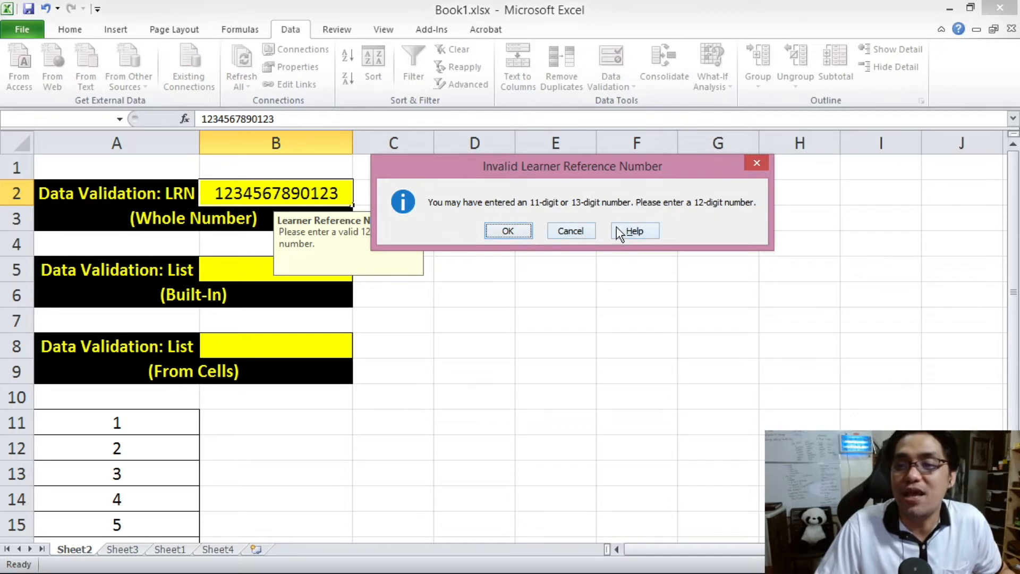
pyautogui.click(513, 234)
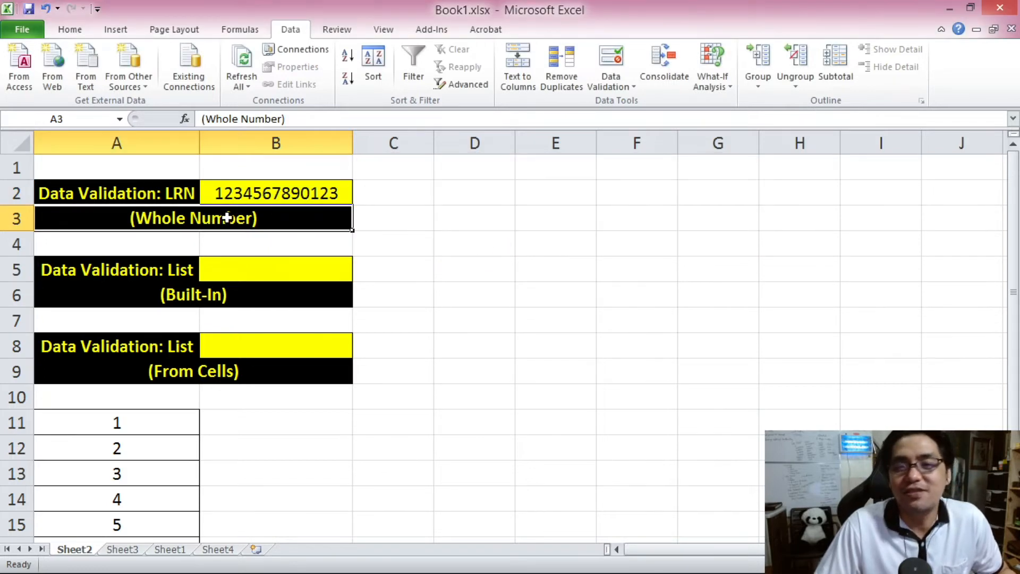
# Display cell B2's input message and move the message box over column A, around rows 3 to 5.
pyautogui.click(260, 194)
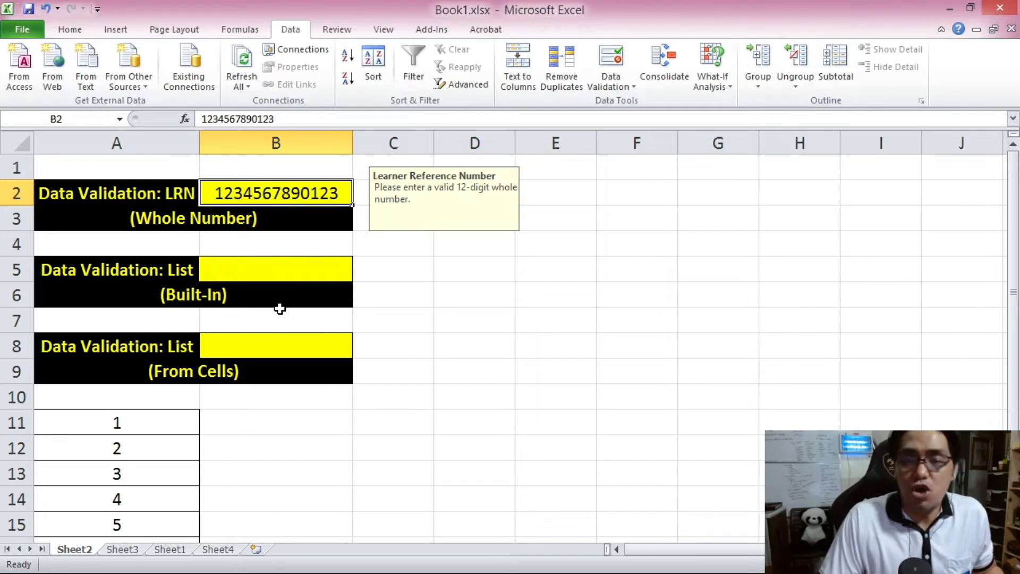
pyautogui.click(252, 219)
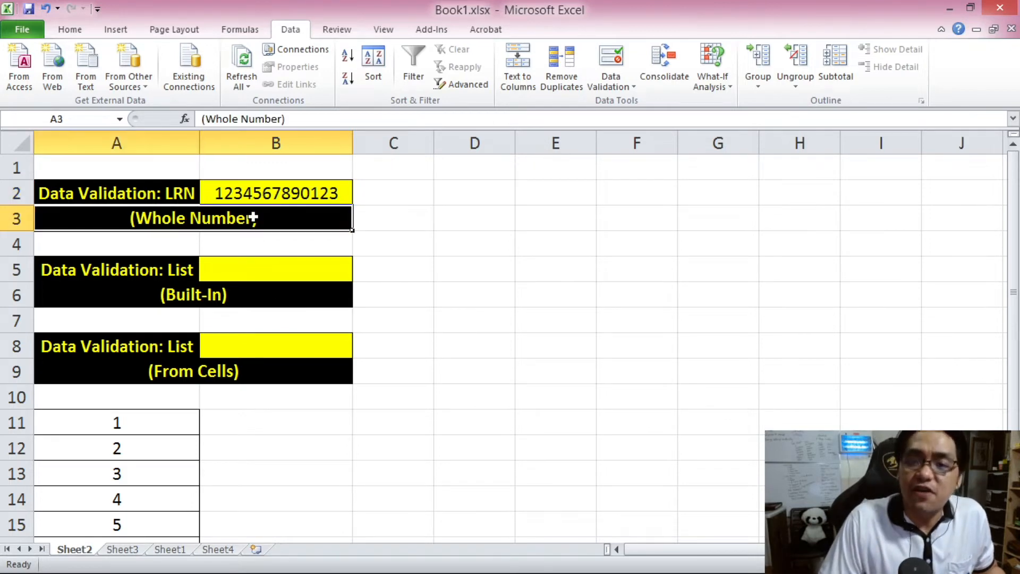
pyautogui.click(300, 184)
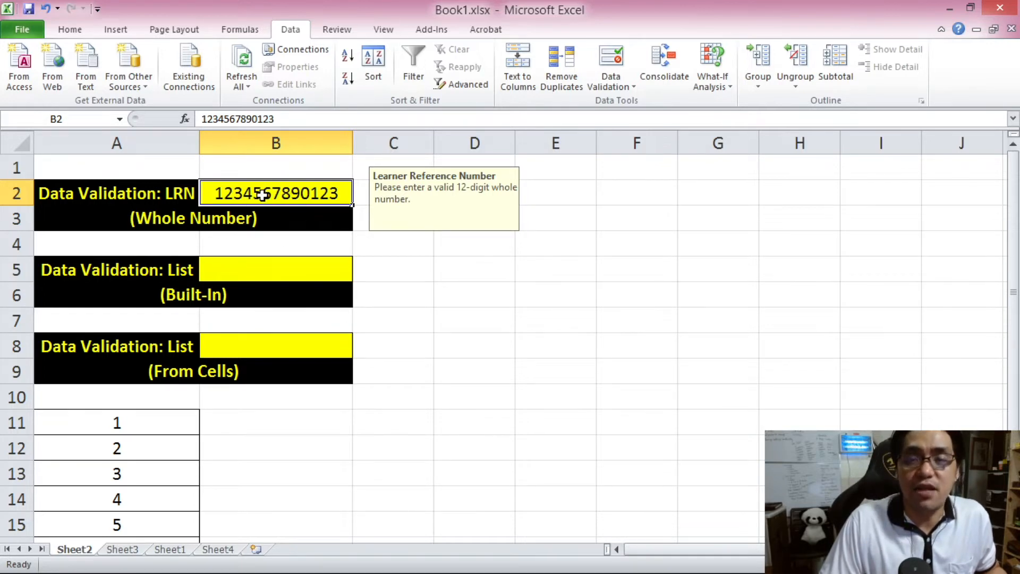
pyautogui.moveTo(398, 215); pyautogui.dragTo(391, 214)
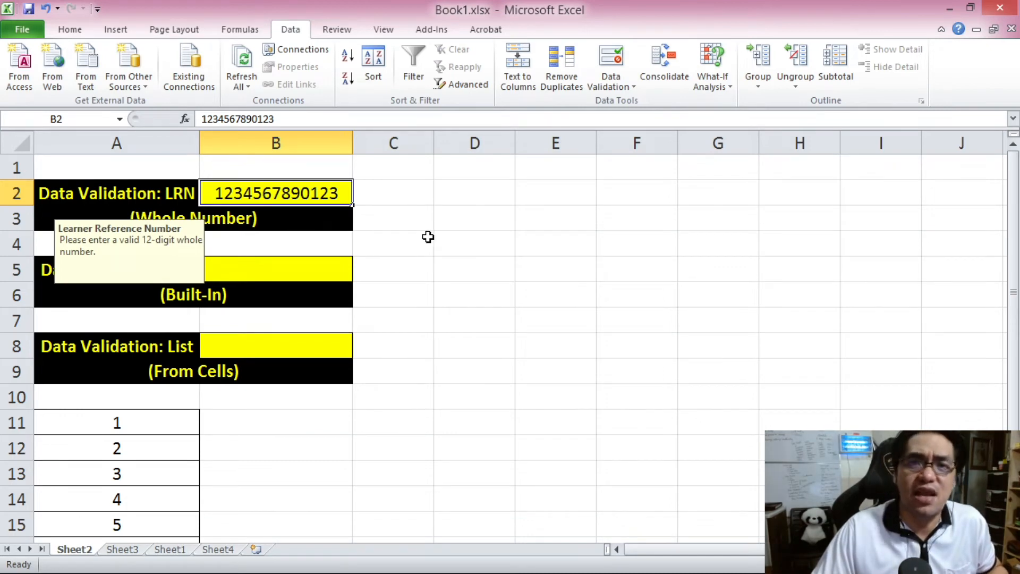
pyautogui.click(462, 194)
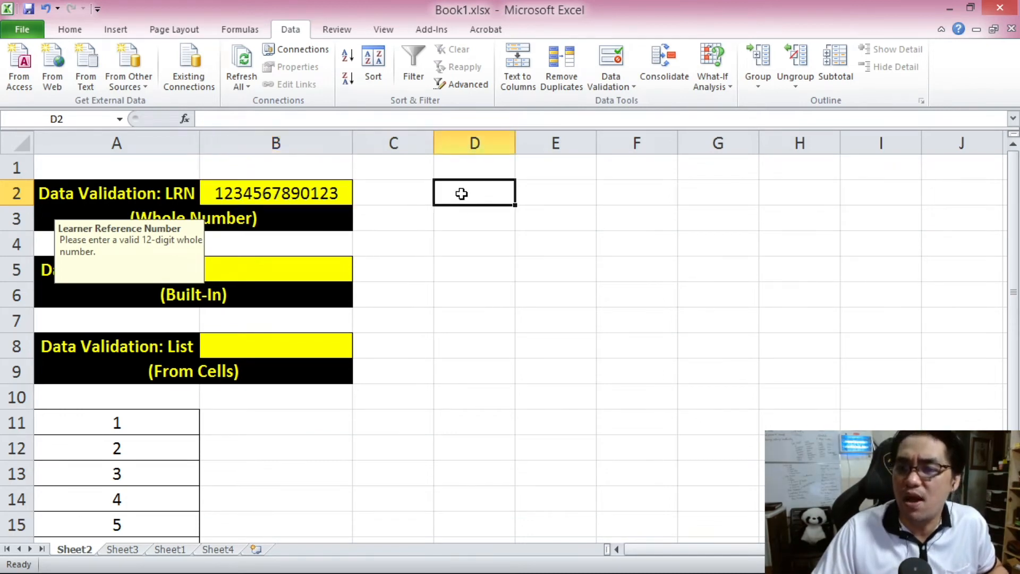
pyautogui.rightClick(461, 193)
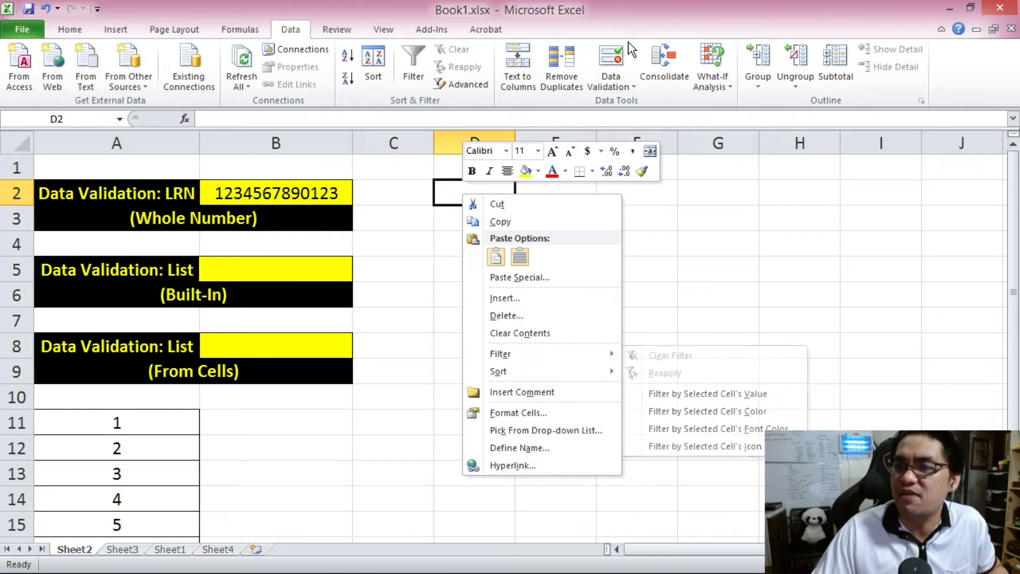
pyautogui.click(618, 55)
pyautogui.click(657, 87)
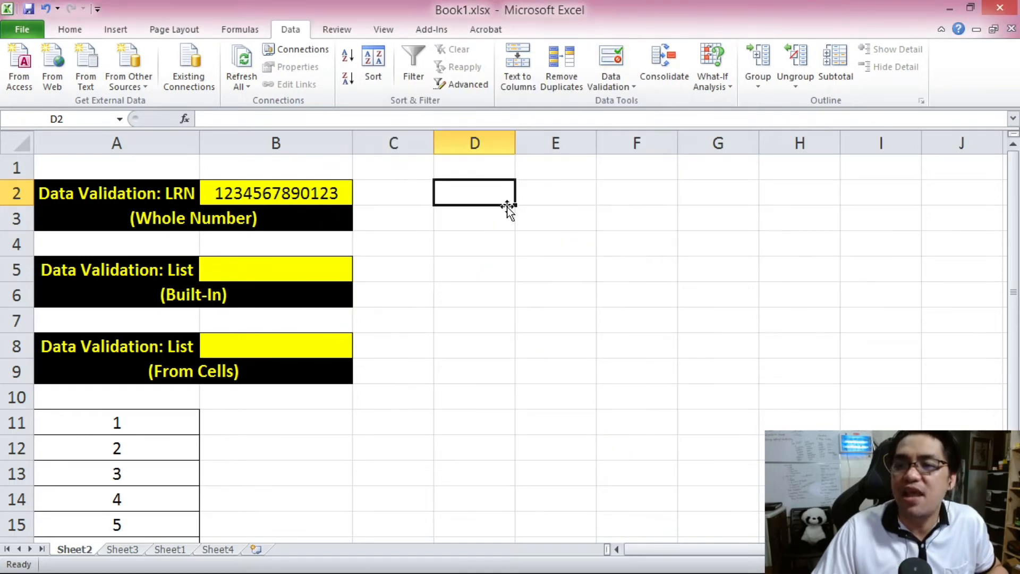
pyautogui.click(477, 218)
pyautogui.click(476, 246)
pyautogui.click(482, 274)
pyautogui.click(483, 297)
pyautogui.click(486, 325)
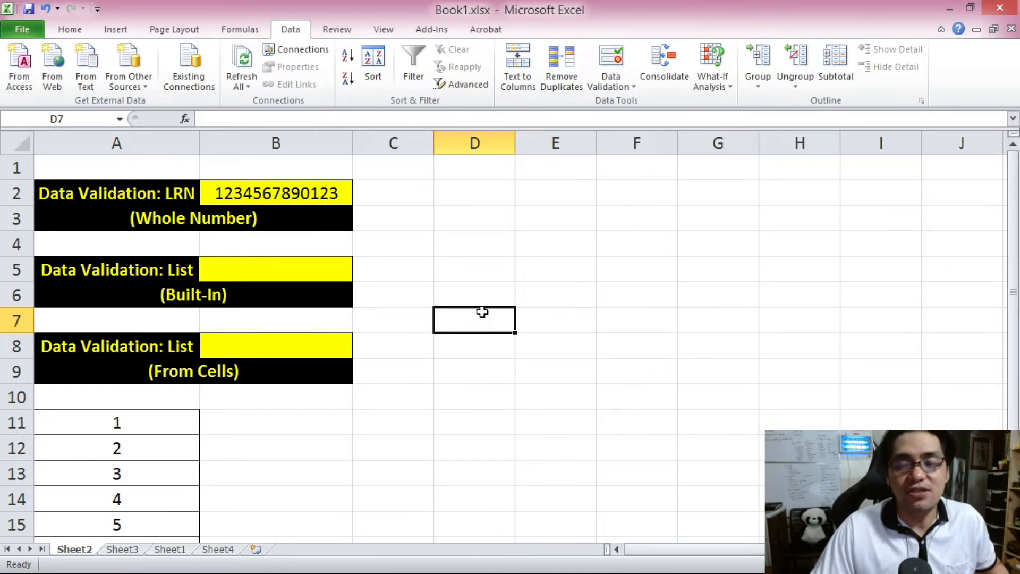
# Review the data validation settings for the cell range D2:D14 and close them without applying anything.
pyautogui.moveTo(476, 188); pyautogui.dragTo(450, 490)
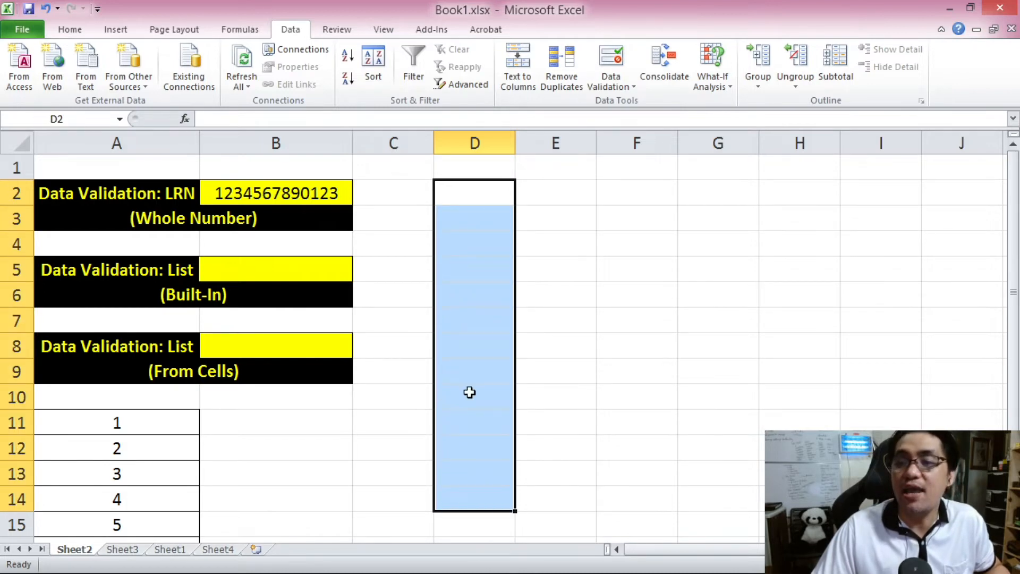
pyautogui.click(614, 54)
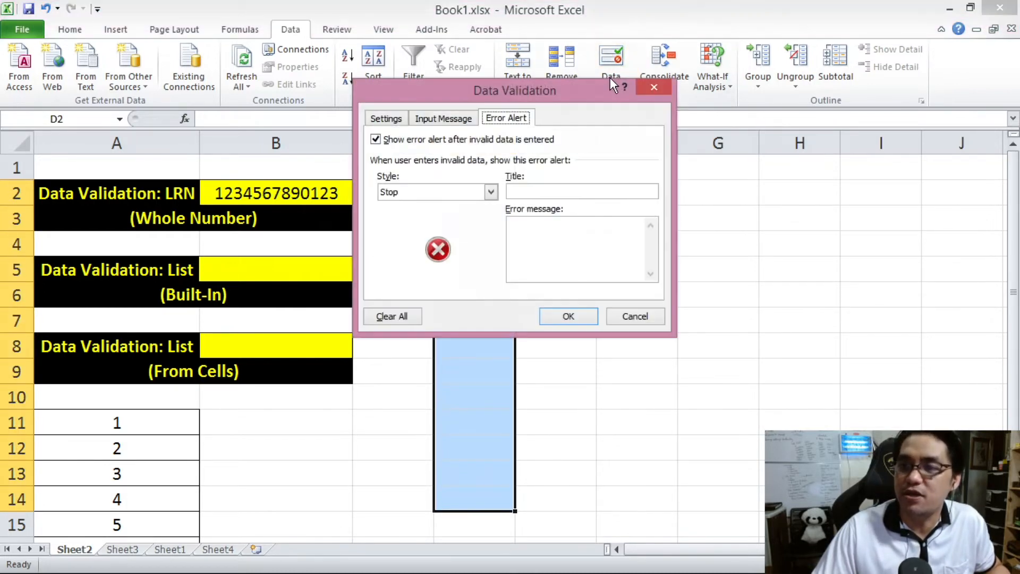
pyautogui.click(427, 120)
pyautogui.click(387, 118)
pyautogui.moveTo(467, 101); pyautogui.dragTo(690, 76)
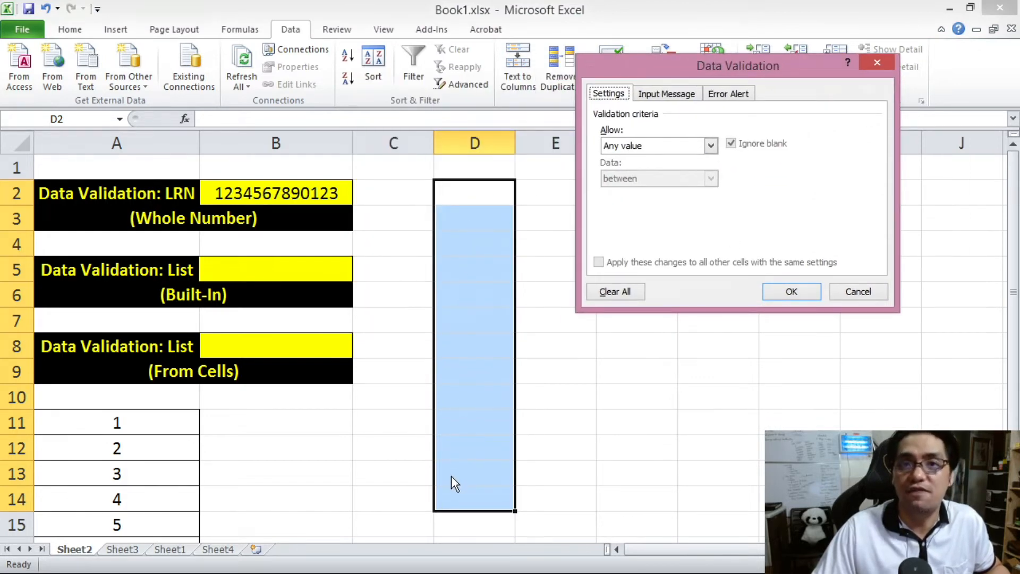
pyautogui.click(876, 294)
pyautogui.click(425, 266)
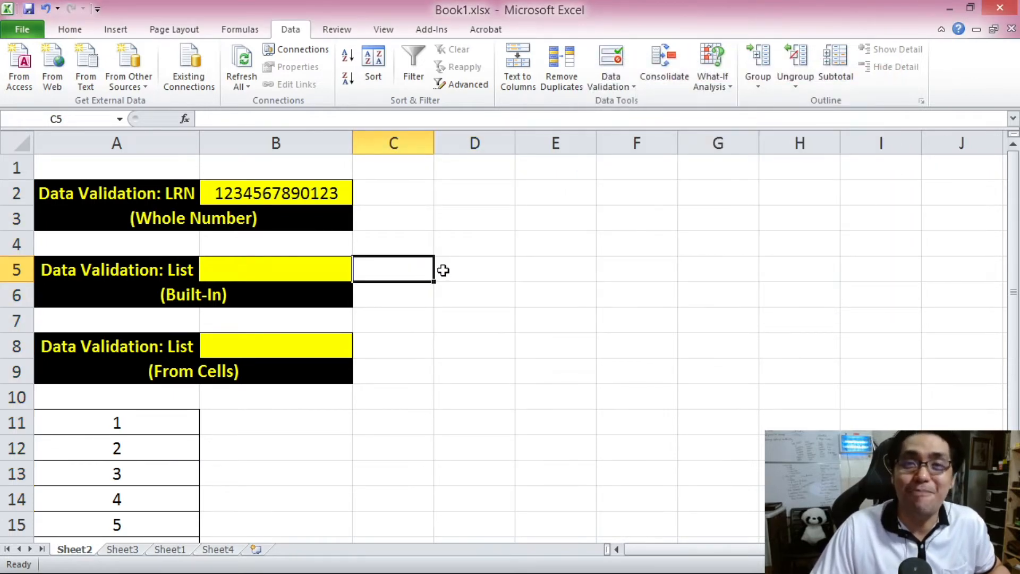
# Copy cell B2 with its data validation into cells D2:D14 and widen column D to about twice its width.
pyautogui.click(319, 196)
pyautogui.hotkey('ctrl', 'c')
pyautogui.click(491, 200)
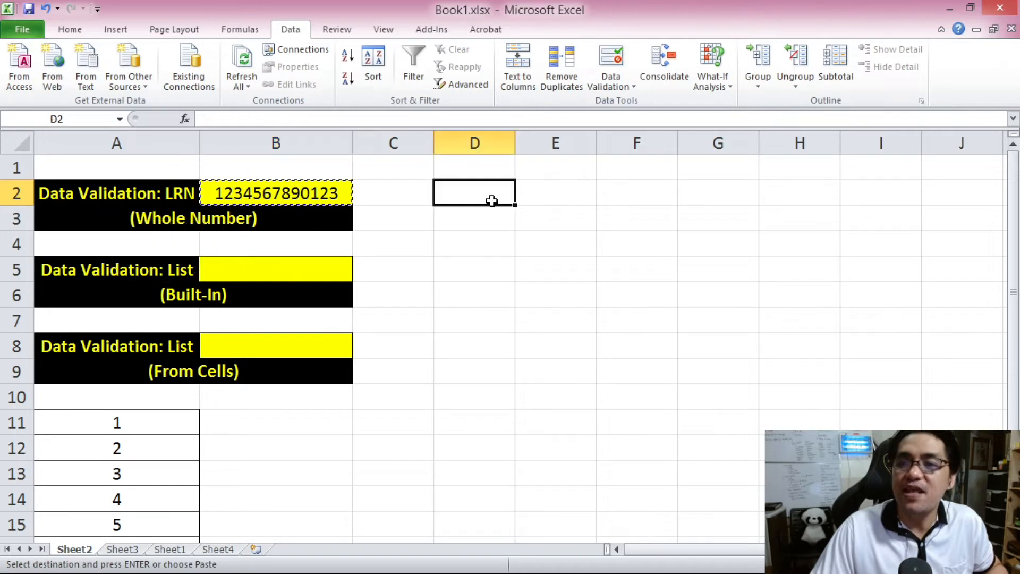
pyautogui.hotkey('ctrl', 'v')
pyautogui.moveTo(480, 203); pyautogui.dragTo(483, 492)
pyautogui.hotkey('ctrl', 'v')
pyautogui.click(687, 387)
pyautogui.moveTo(514, 133); pyautogui.dragTo(597, 135)
# Check the input message on several of the copied cells in column D, moving the message box over column B.
pyautogui.click(532, 187)
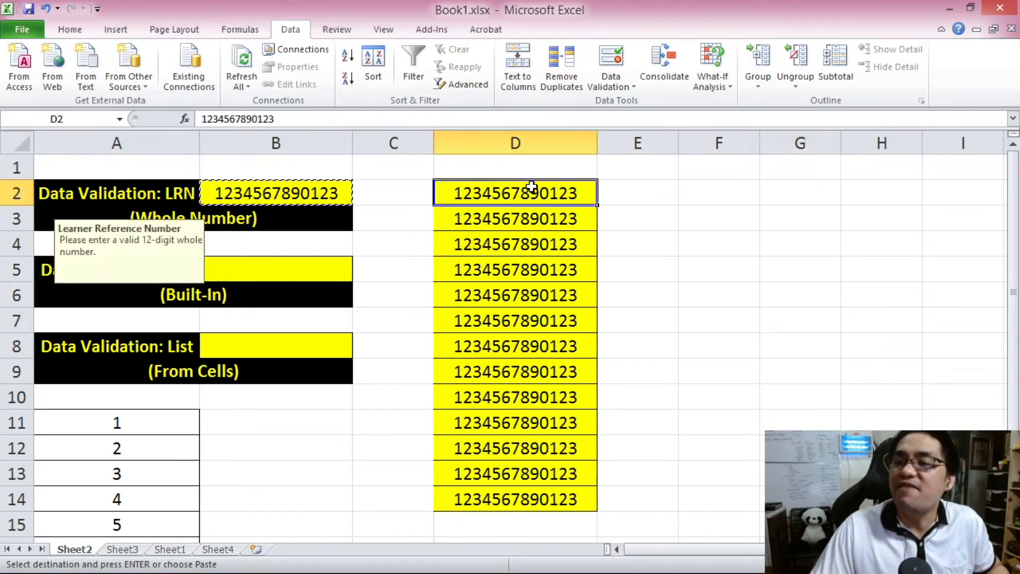
pyautogui.click(529, 218)
pyautogui.click(524, 192)
pyautogui.click(521, 218)
pyautogui.click(518, 269)
pyautogui.click(520, 295)
pyautogui.moveTo(153, 257); pyautogui.dragTo(353, 266)
pyautogui.click(484, 194)
pyautogui.click(478, 321)
pyautogui.keyDown('shift'); pyautogui.click(481, 346); pyautogui.keyUp('shift')
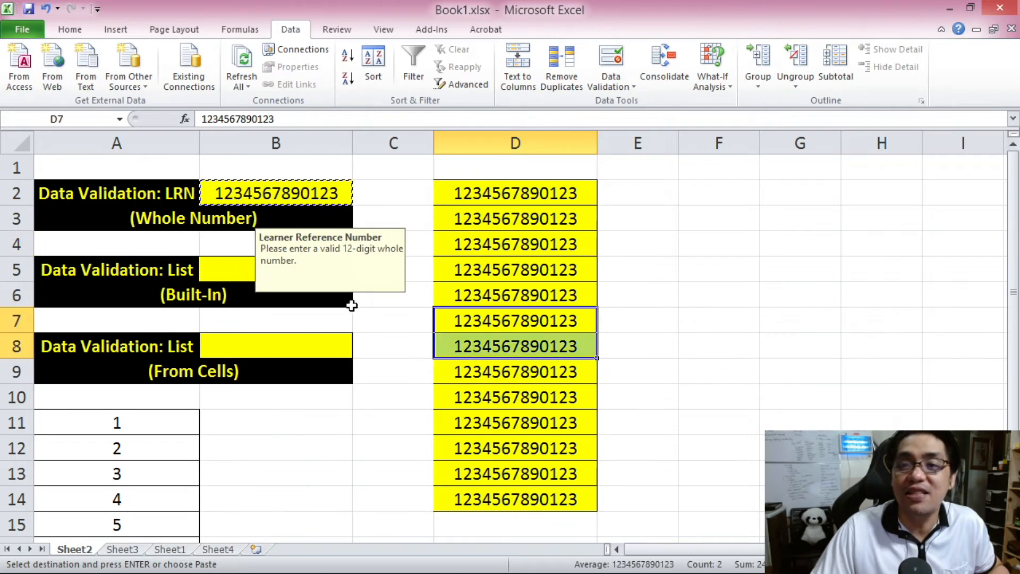
# Test the copied validation by trying to enter the text adadad in cells D4 and D5, and discard the entries.
pyautogui.click(291, 191)
pyautogui.click(515, 247)
pyautogui.write('adadad')
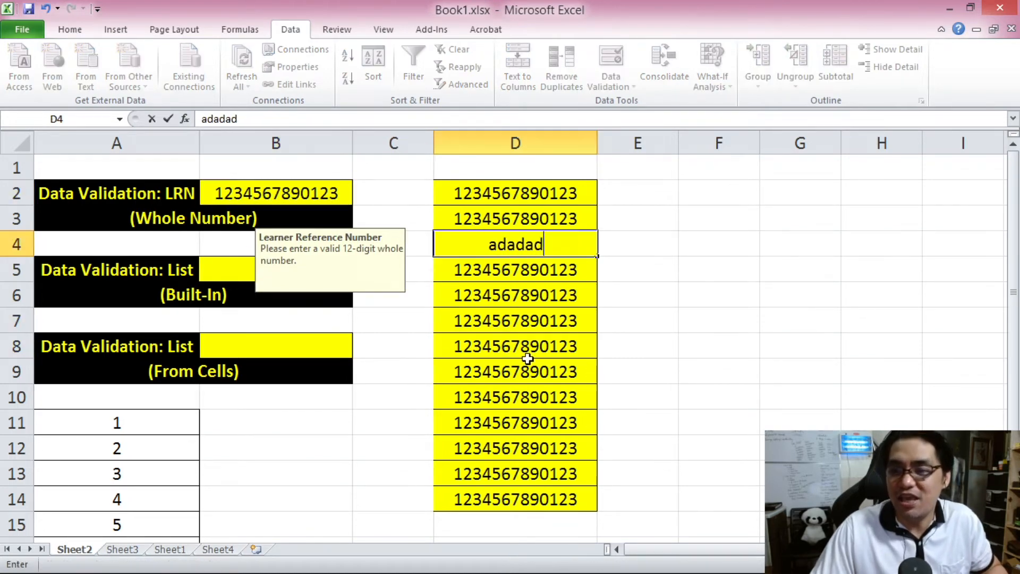
pyautogui.click(528, 361)
pyautogui.click(512, 335)
pyautogui.write('adadada')
pyautogui.click(531, 386)
pyautogui.click(511, 336)
pyautogui.click(513, 272)
pyautogui.write('adadad')
pyautogui.click(527, 296)
pyautogui.click(510, 331)
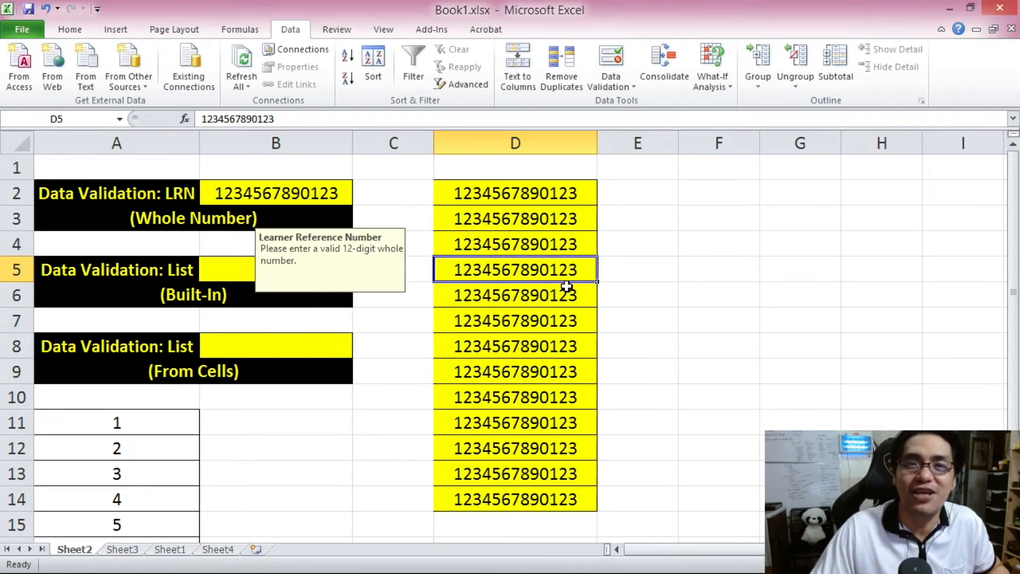
# Switch to Sheet3 and examine the headings and Items cells of Quiz 1 to Quiz 3.
pyautogui.hotkey('ctrl', 'pagedown')
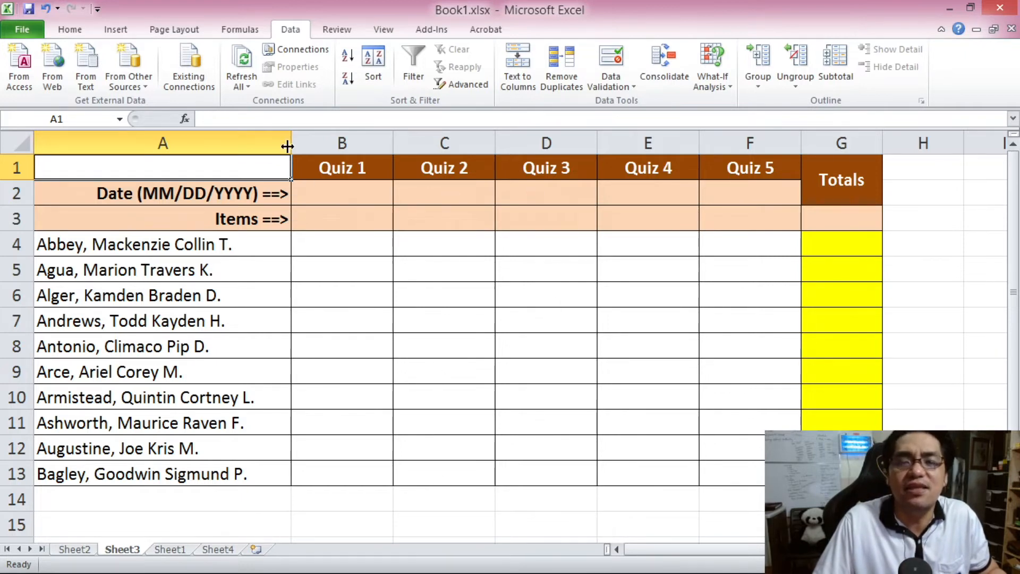
pyautogui.click(336, 212)
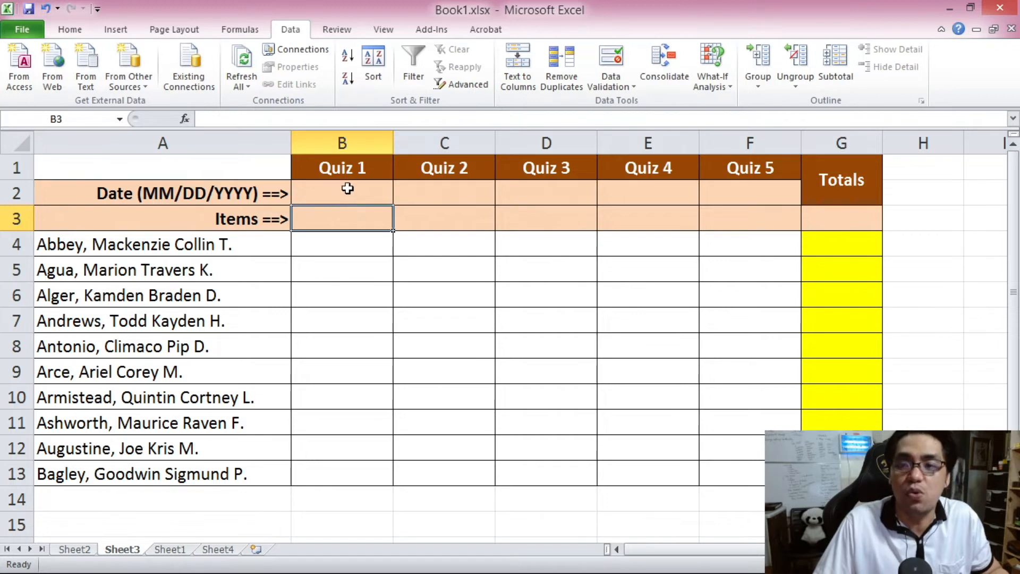
pyautogui.click(348, 167)
pyautogui.click(440, 216)
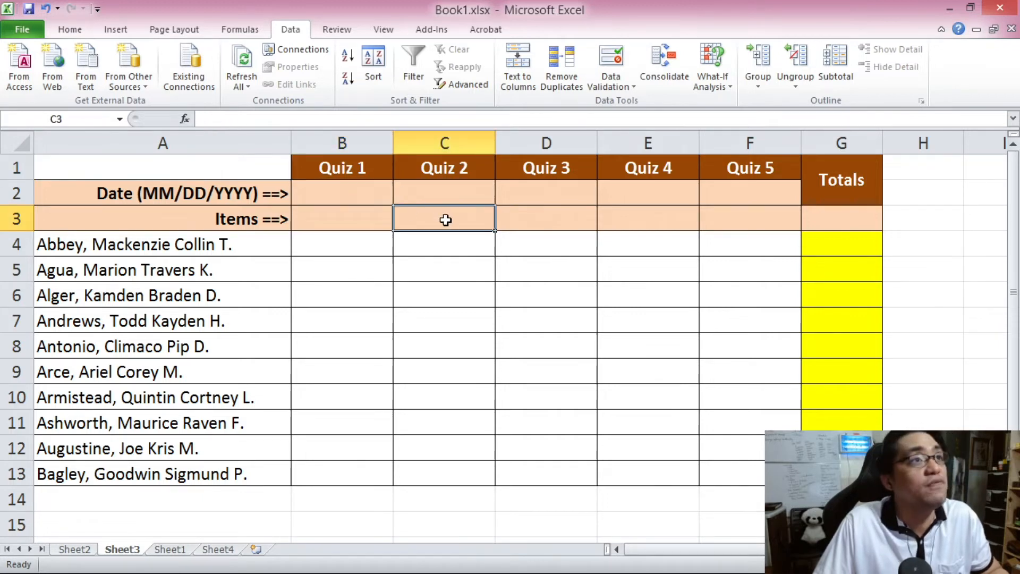
pyautogui.click(446, 168)
pyautogui.click(529, 213)
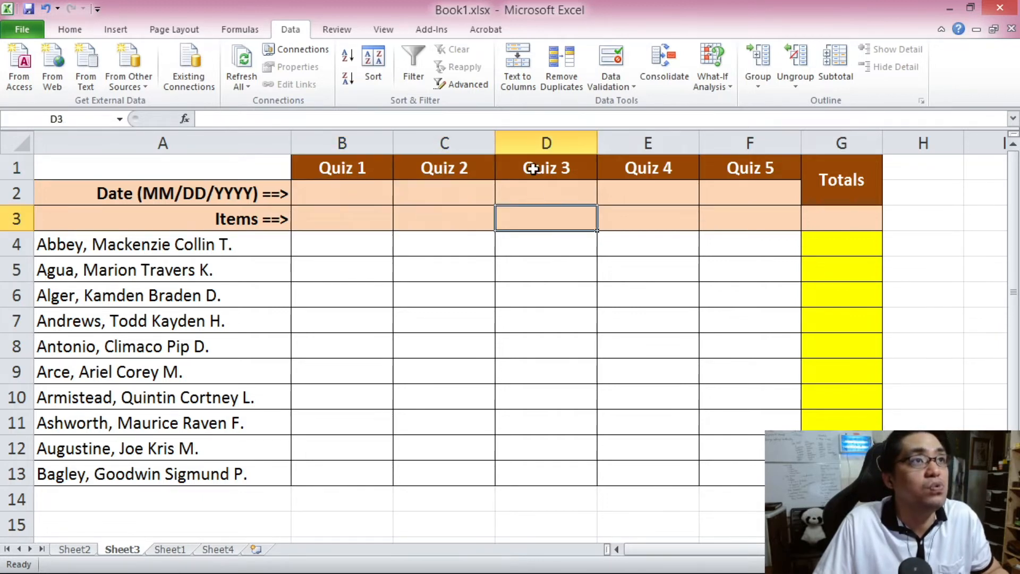
pyautogui.click(533, 168)
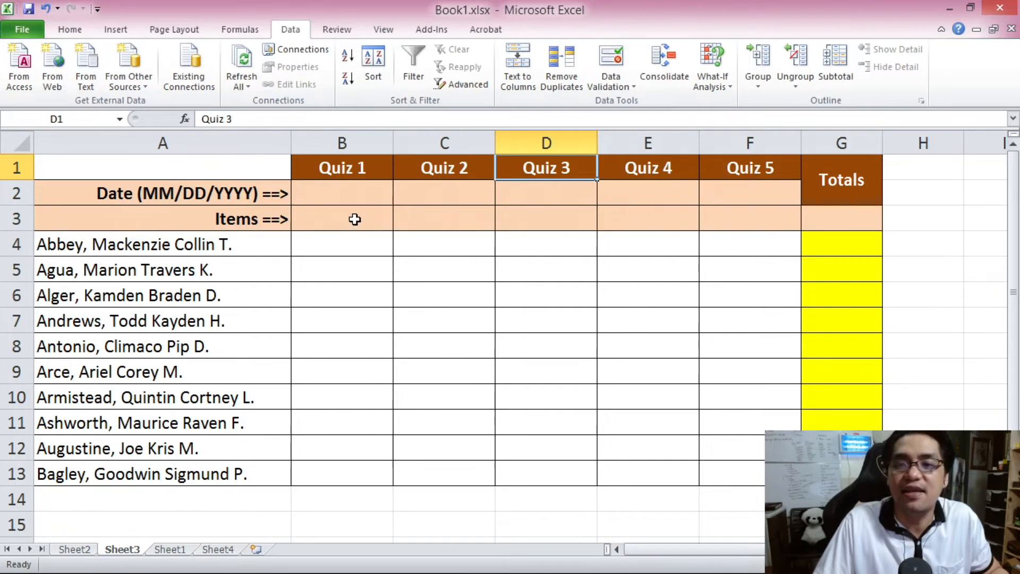
# Enter 0 as the number of items for Quiz 1 in cell B3, and clear the entry.
pyautogui.click(354, 219)
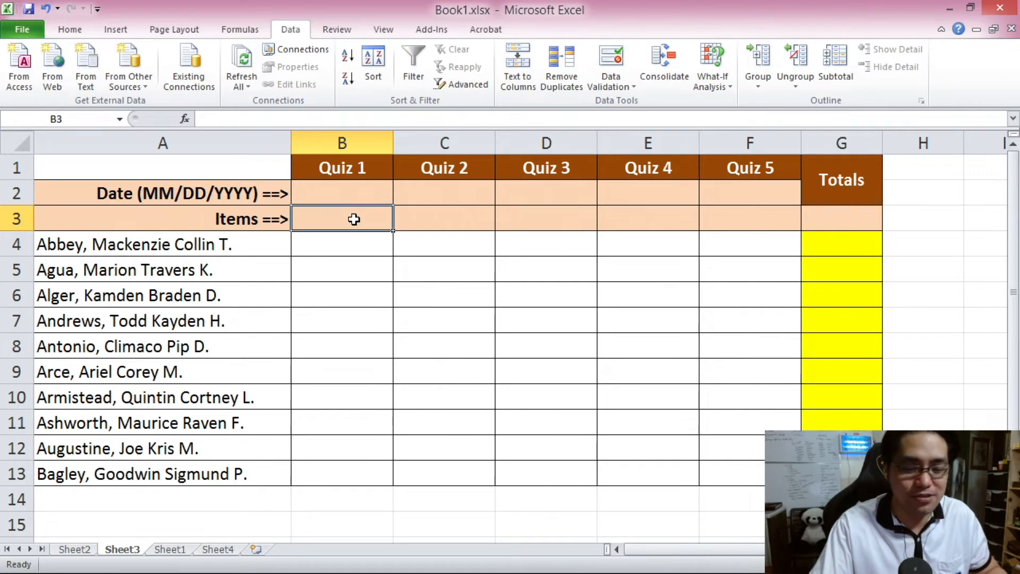
pyautogui.write('0')
pyautogui.click(471, 247)
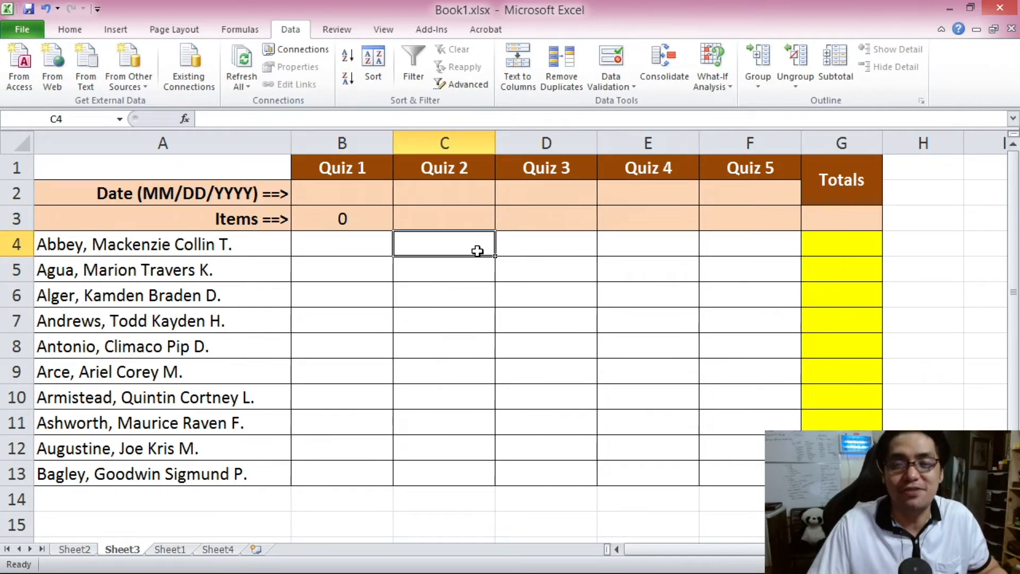
pyautogui.click(363, 222)
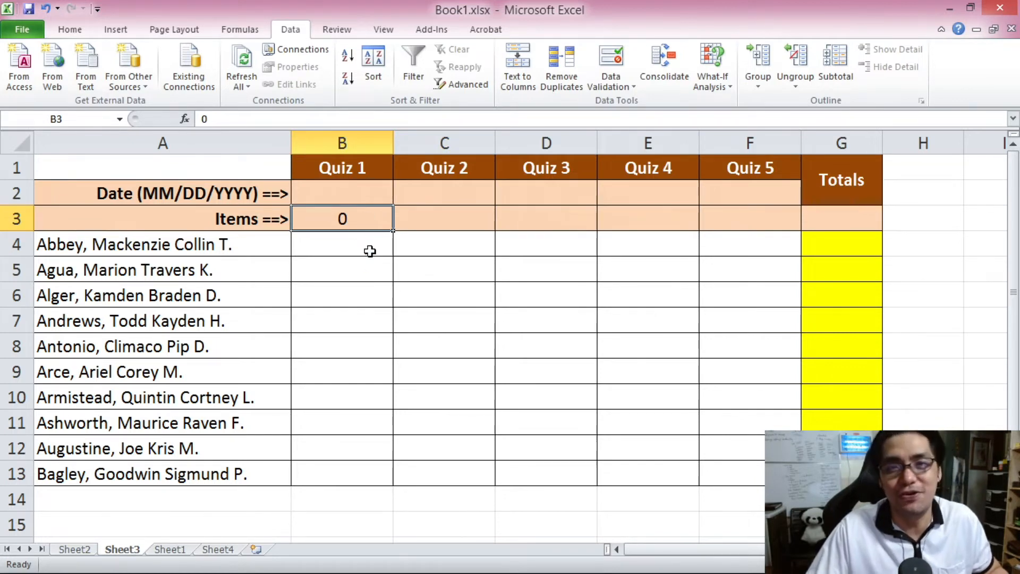
pyautogui.press('Delete')
pyautogui.click(338, 279)
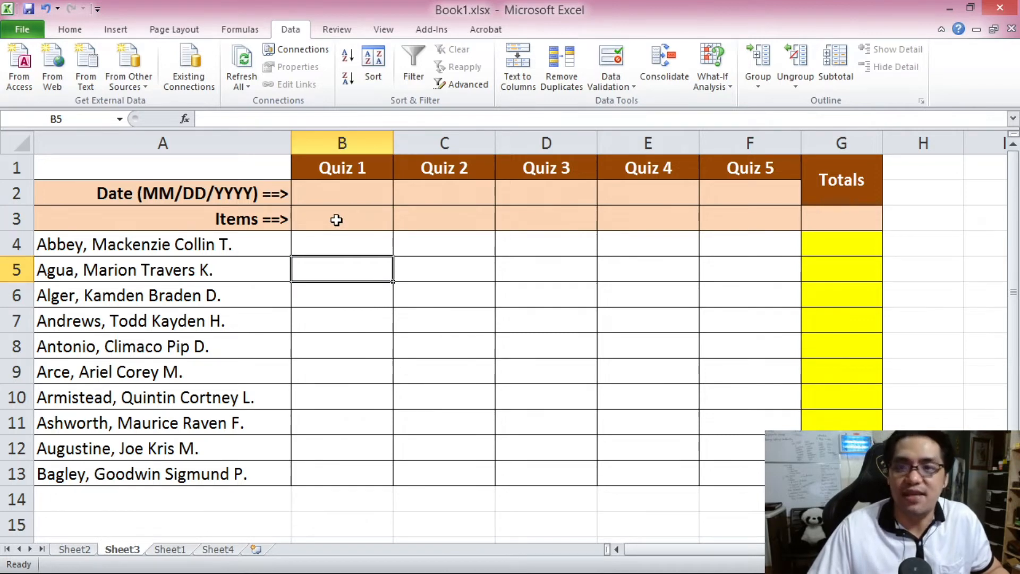
# Restrict the Items cells B3:F3 for Quiz 1 to Quiz 5 to decimal values greater than 0 using data validation.
pyautogui.moveTo(337, 220); pyautogui.dragTo(759, 224)
pyautogui.moveTo(337, 216); pyautogui.dragTo(742, 228)
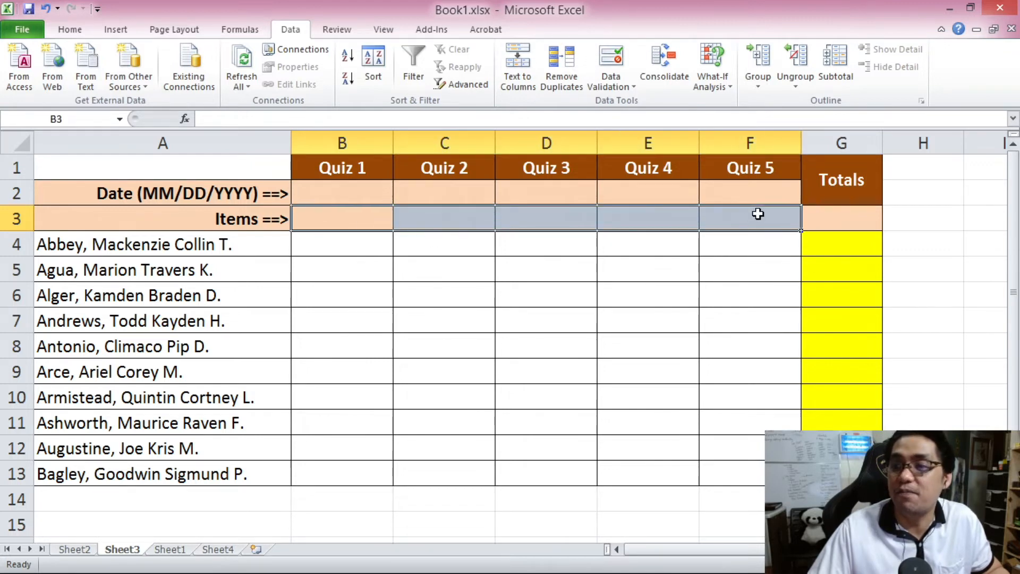
pyautogui.click(612, 50)
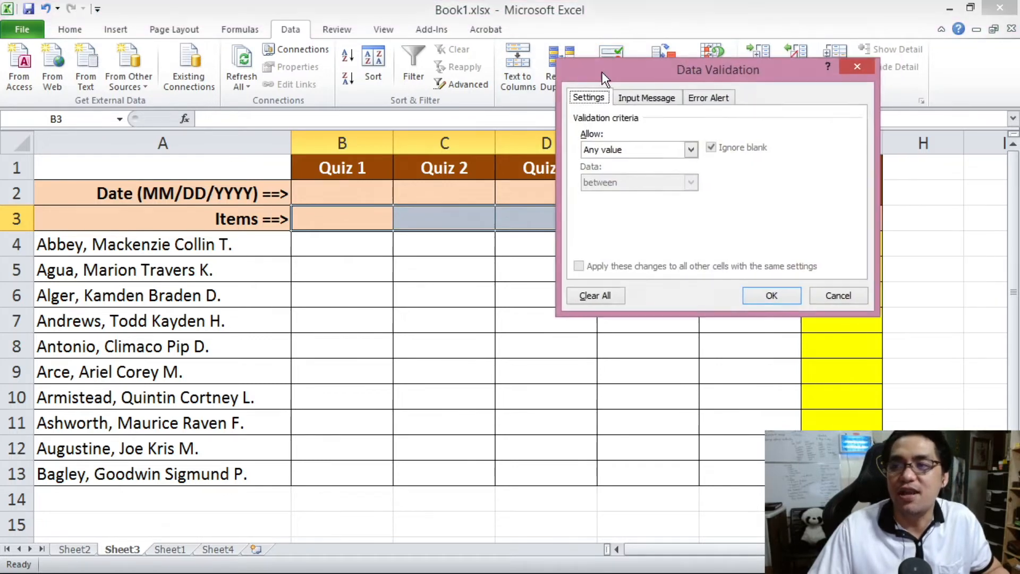
pyautogui.moveTo(601, 72); pyautogui.dragTo(362, 84)
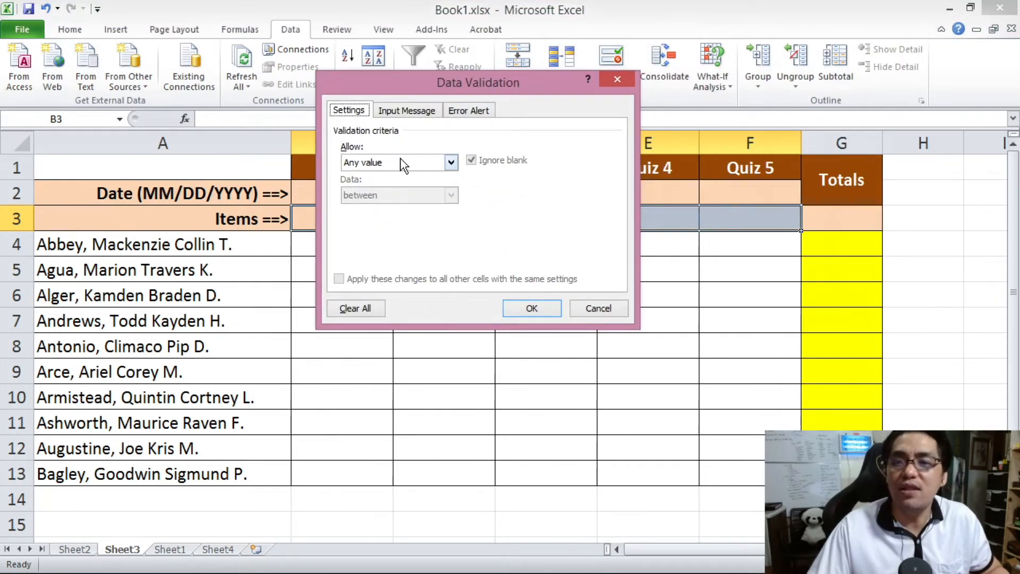
pyautogui.click(401, 159)
pyautogui.click(392, 198)
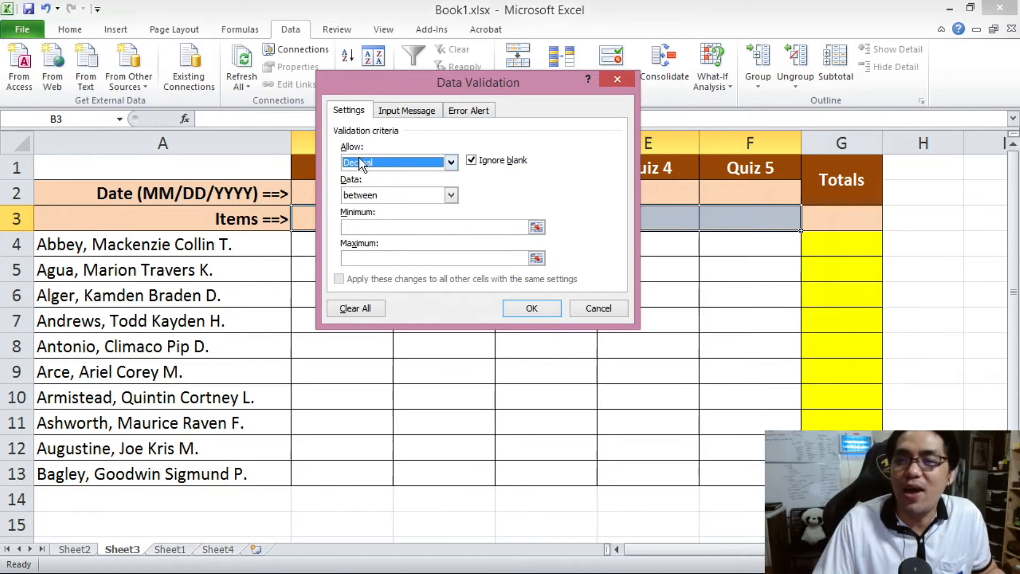
pyautogui.click(399, 201)
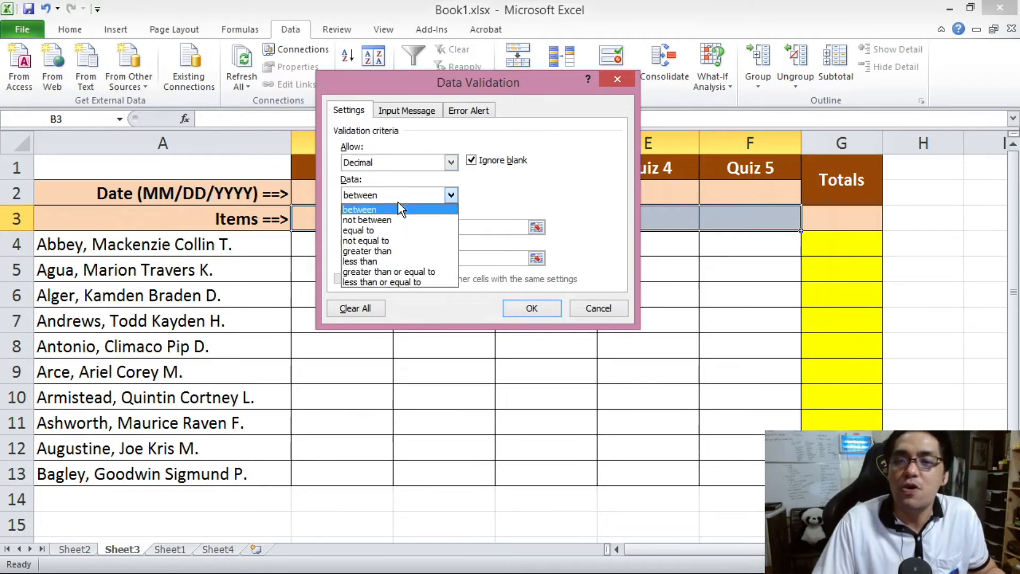
pyautogui.click(394, 251)
pyautogui.click(380, 226)
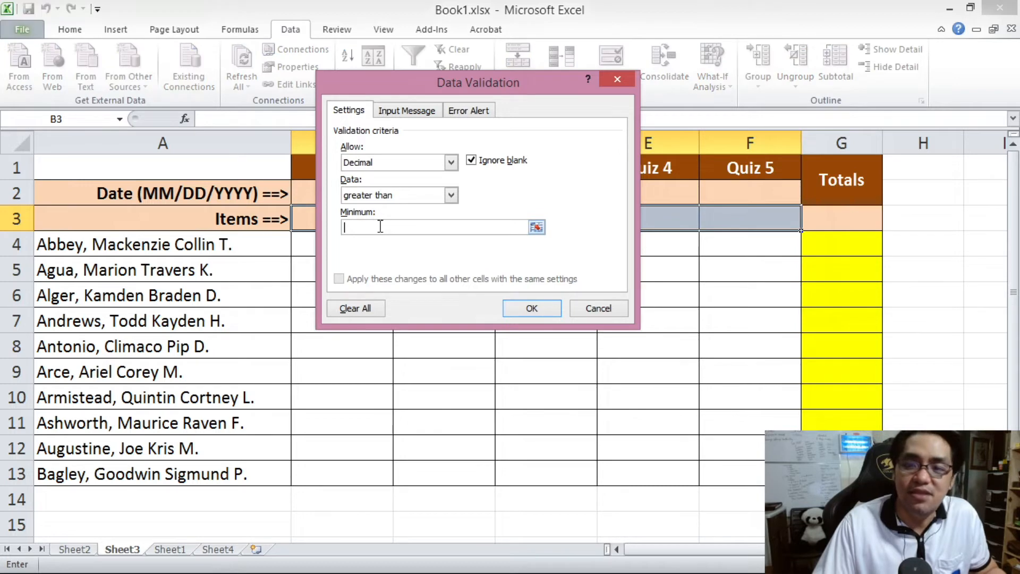
pyautogui.write('0')
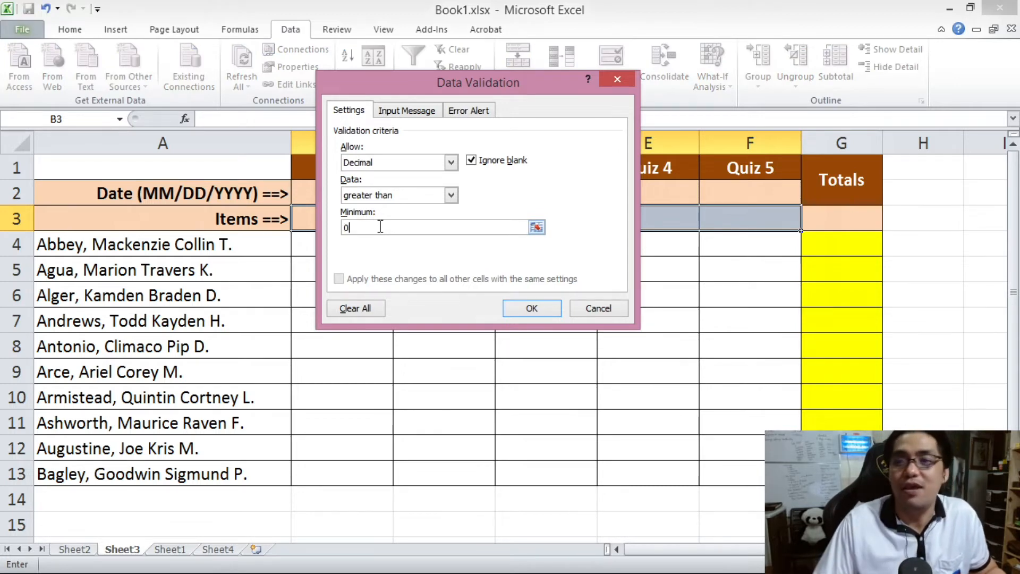
pyautogui.click(542, 309)
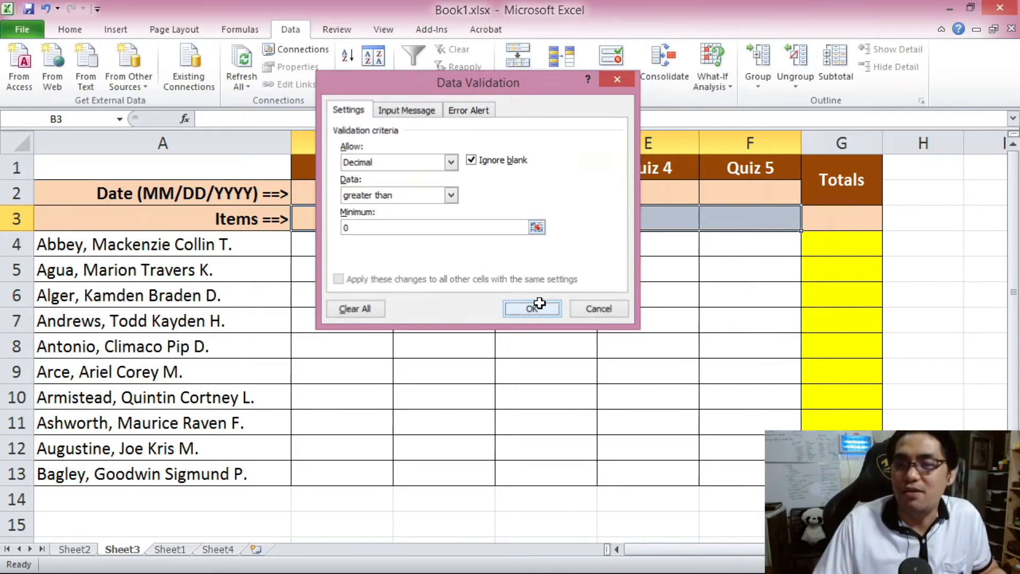
# Test the validation with allowed item counts by entering 0.5 for Quiz 1 in B3 and 10 for Quiz 2 in C3.
pyautogui.click(387, 314)
pyautogui.click(354, 219)
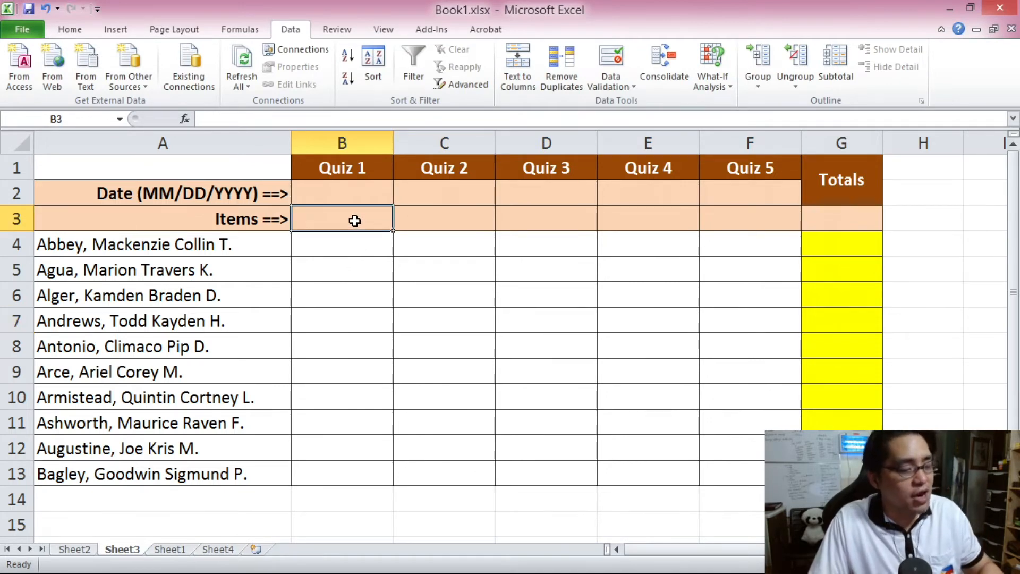
pyautogui.write('0.5')
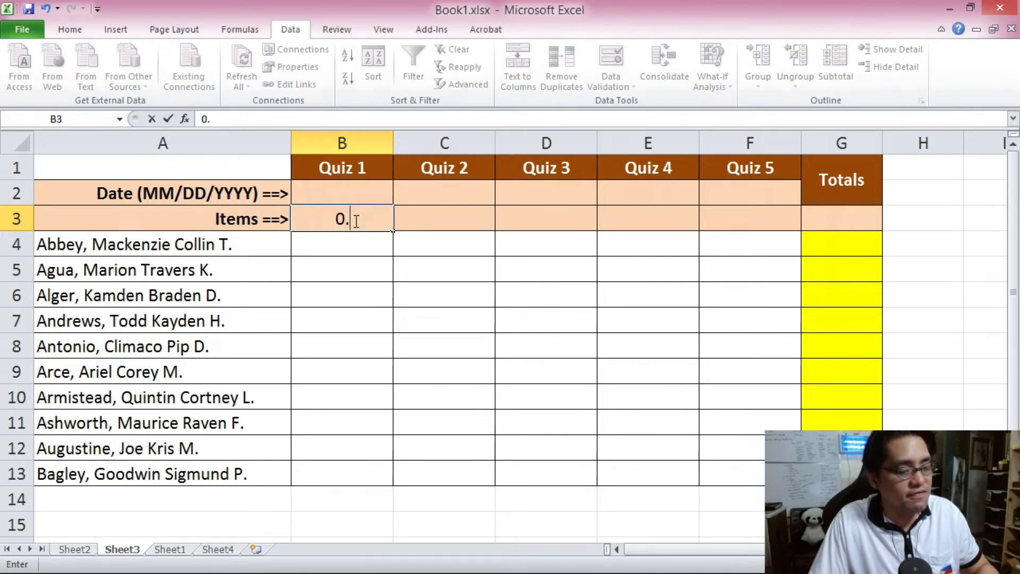
pyautogui.click(395, 318)
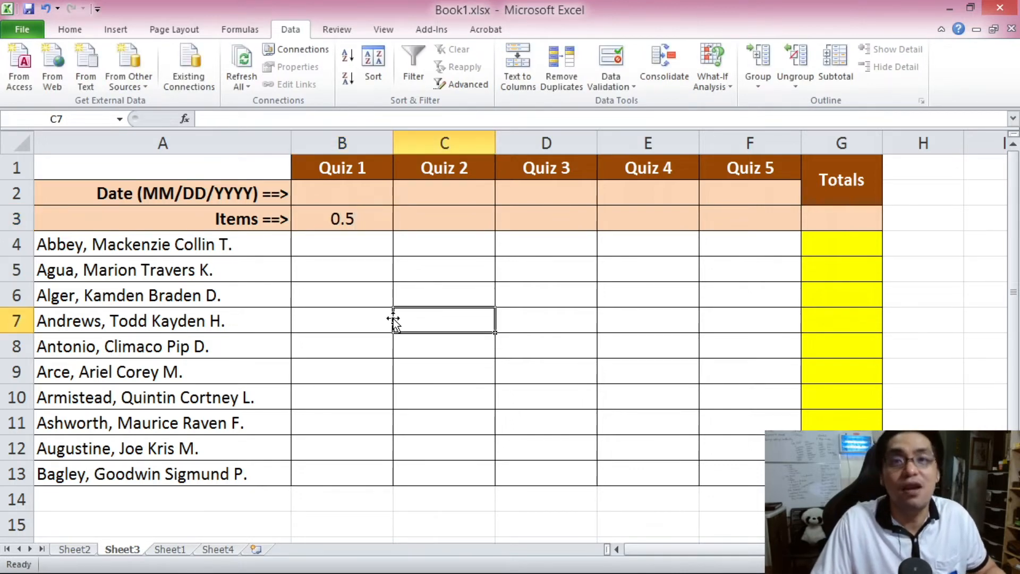
pyautogui.click(445, 218)
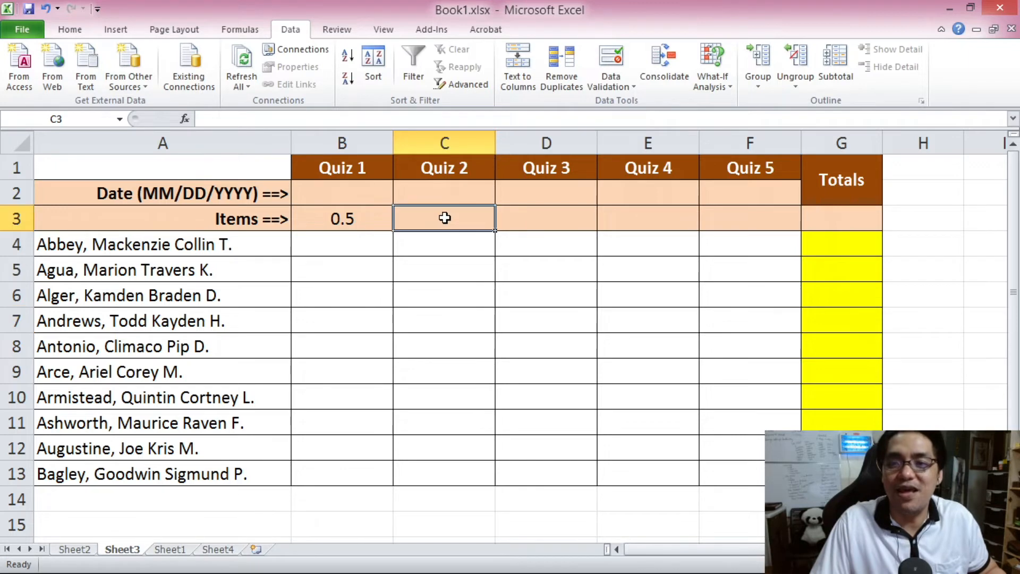
pyautogui.write('10')
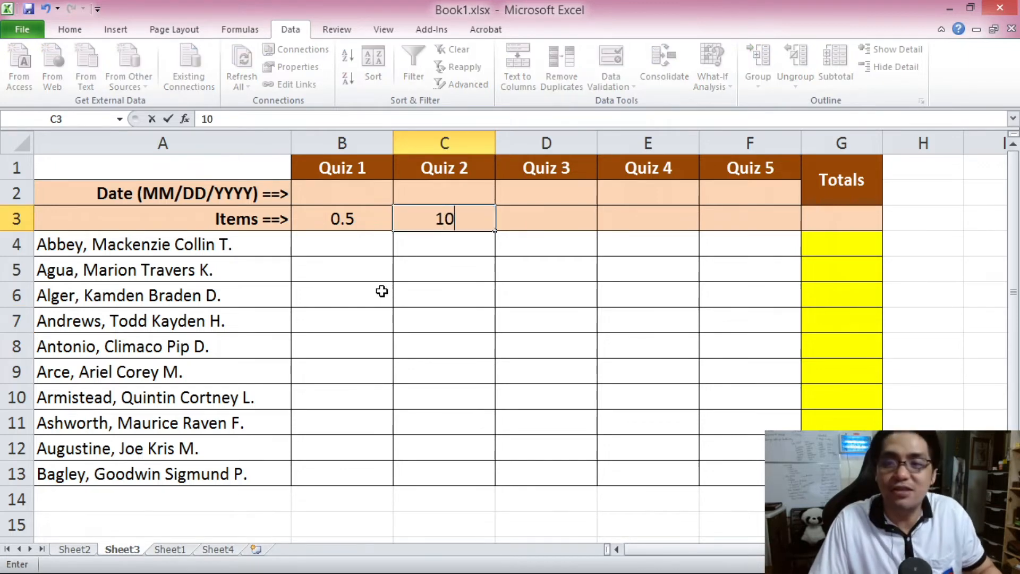
pyautogui.click(380, 294)
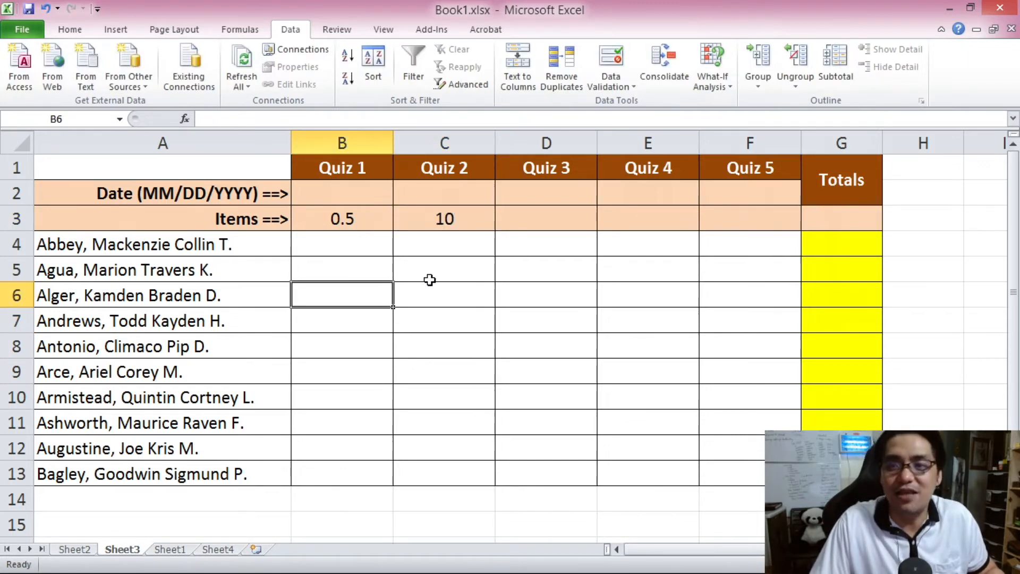
# Test the validation with disallowed item counts by trying -10 for Quiz 3 in D3 and 0 for Quiz 4 in E3.
pyautogui.click(529, 215)
pyautogui.write('-')
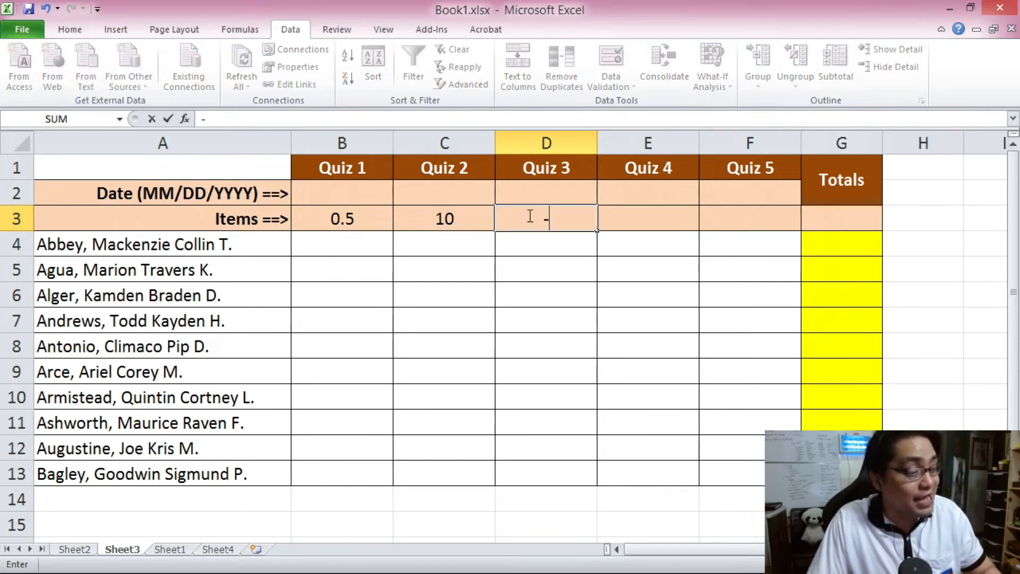
pyautogui.write('10')
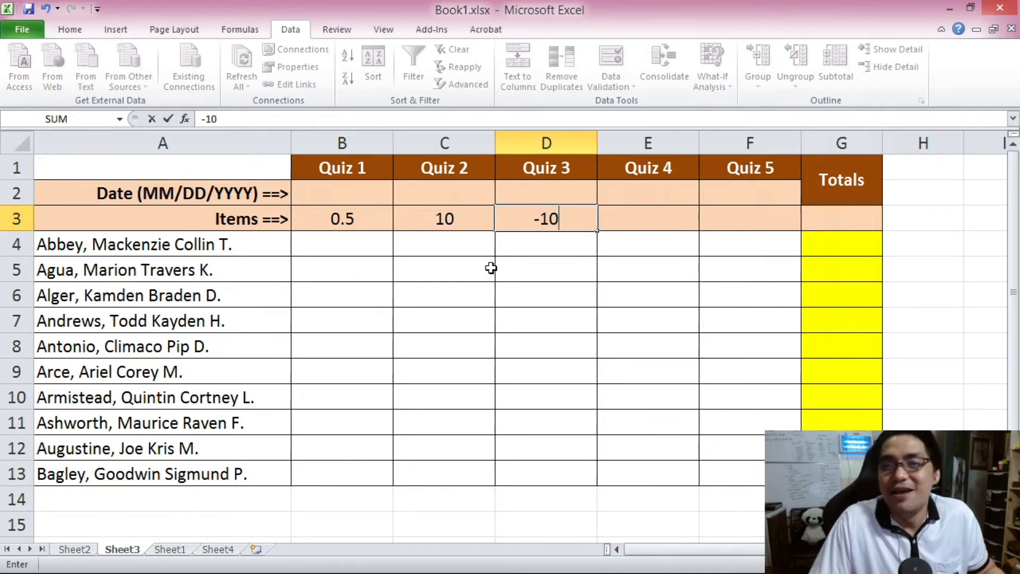
pyautogui.press('Return')
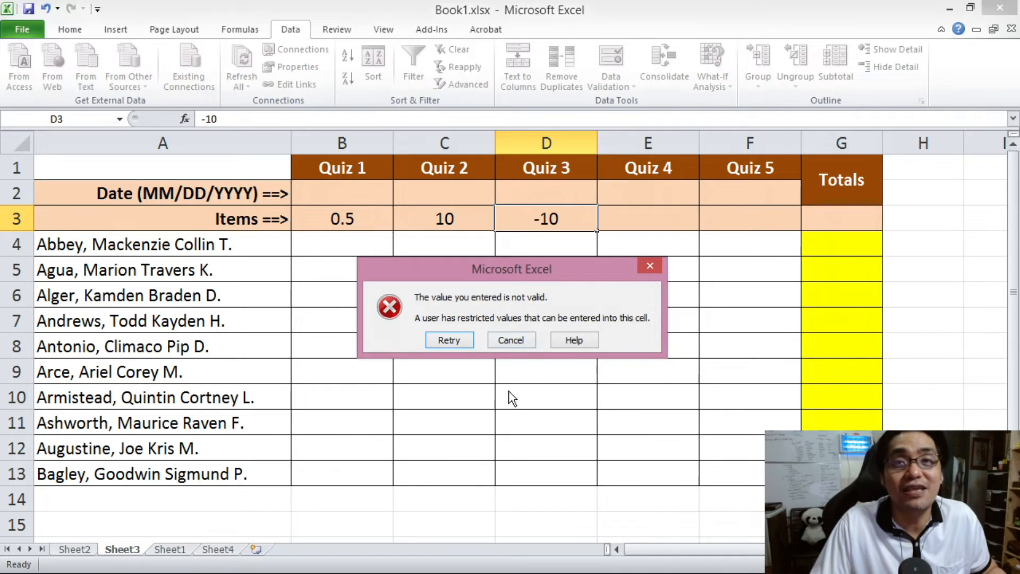
pyautogui.click(650, 265)
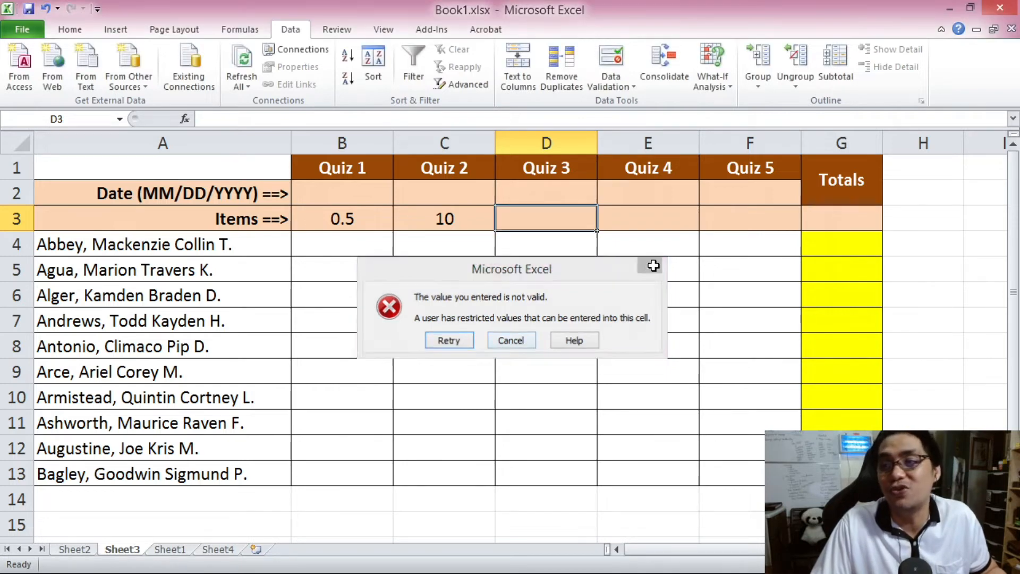
pyautogui.click(640, 222)
pyautogui.write('0')
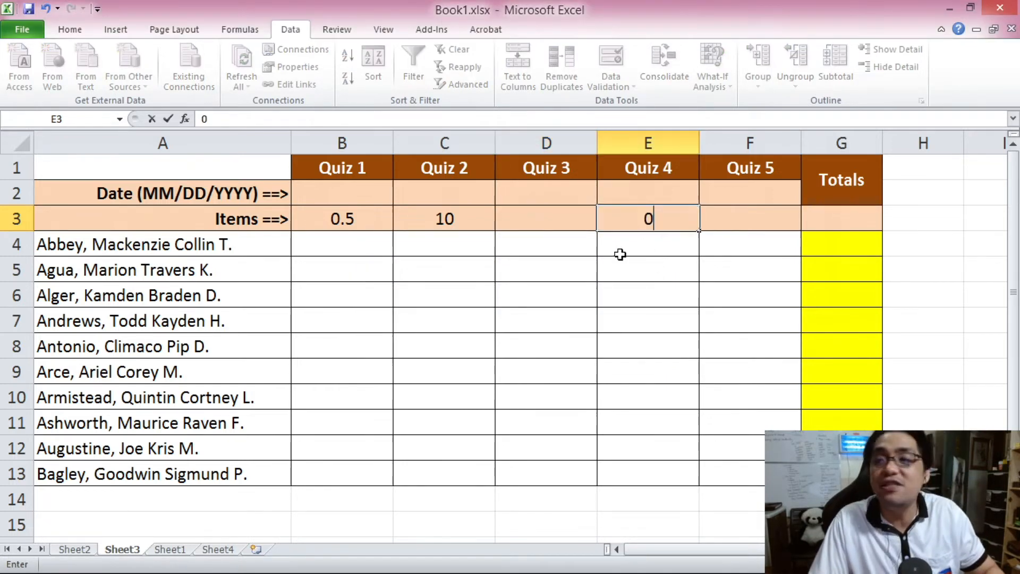
pyautogui.press('Return')
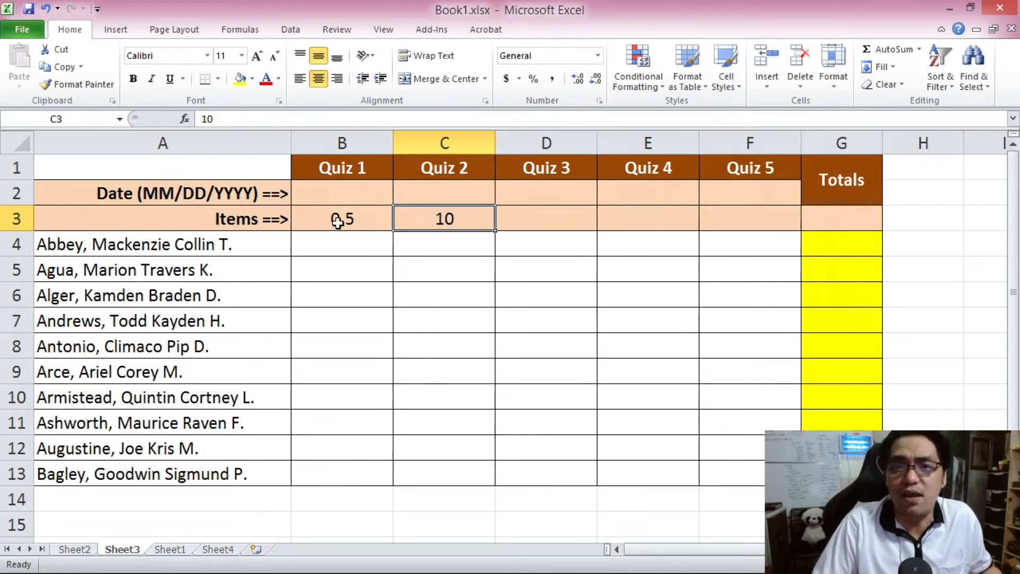
# Reopen the data validation of cells B3:F3 and title its Stop error alert "Number of Items".
pyautogui.moveTo(338, 222); pyautogui.dragTo(747, 209)
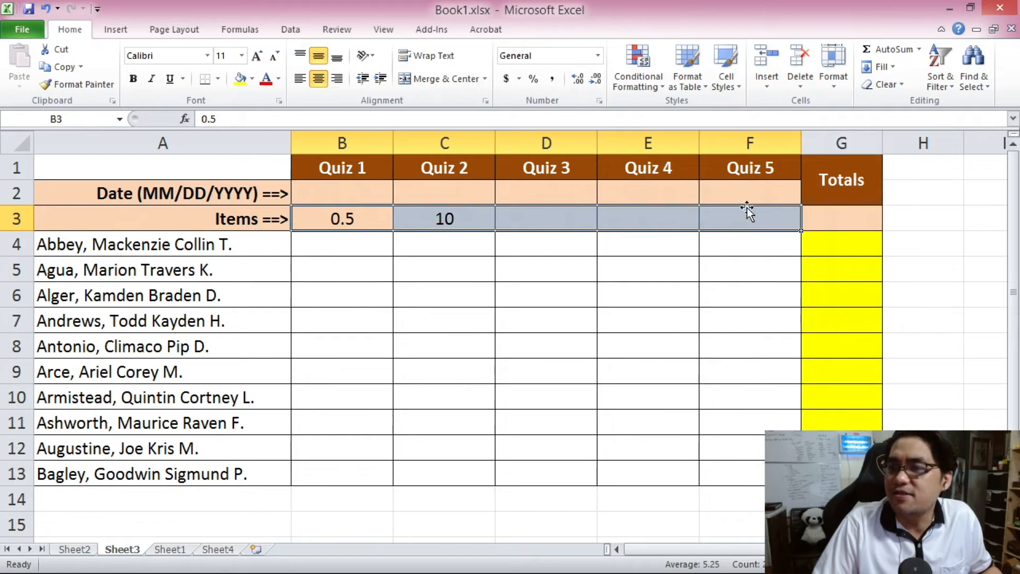
pyautogui.click(290, 37)
pyautogui.moveTo(345, 214); pyautogui.dragTo(733, 214)
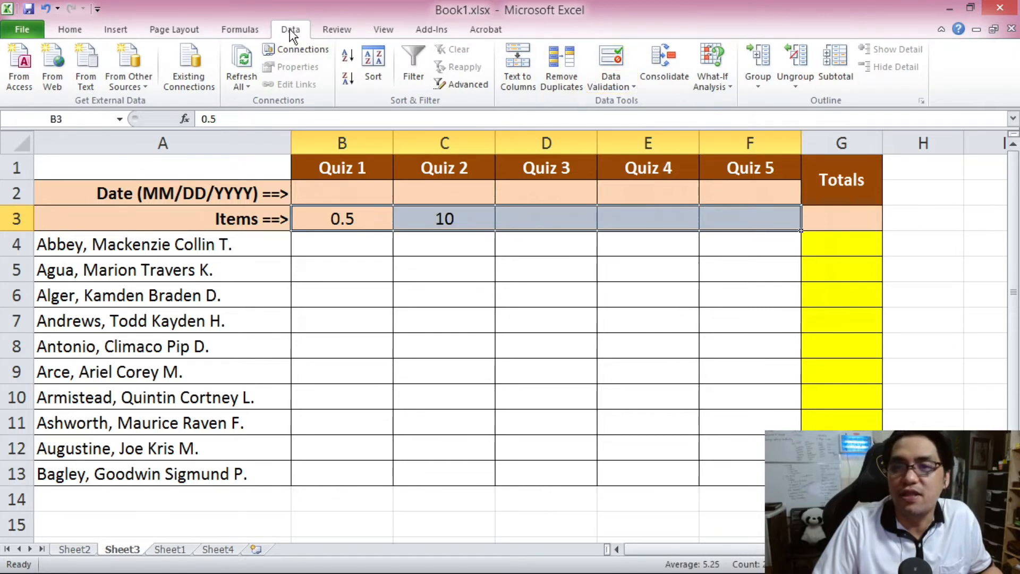
pyautogui.click(601, 59)
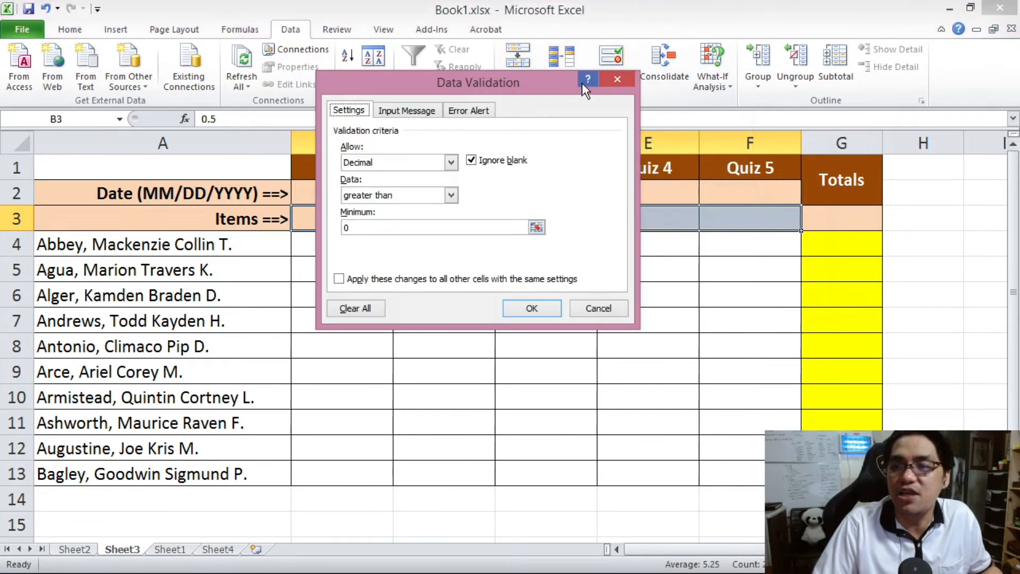
pyautogui.click(471, 110)
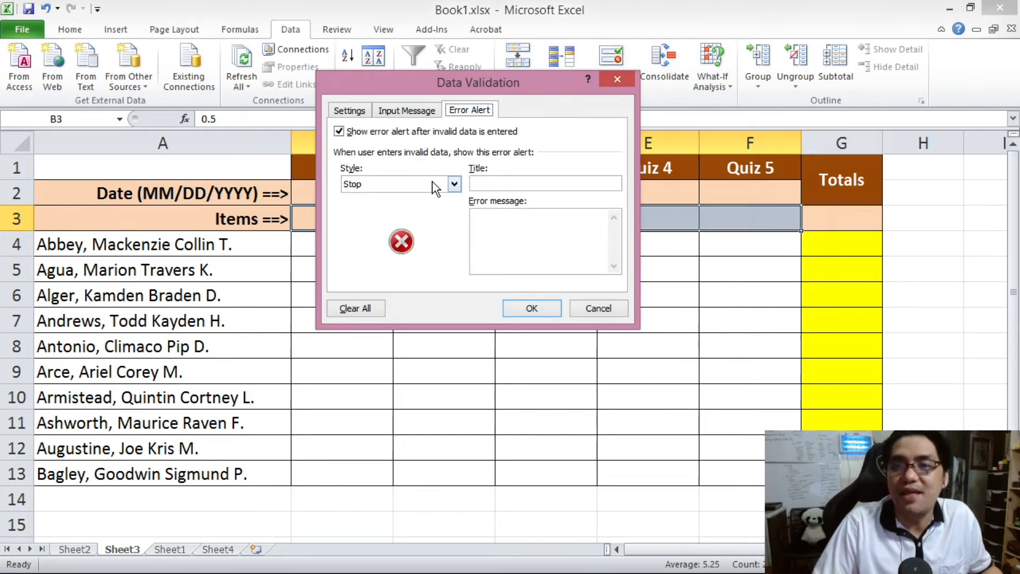
pyautogui.click(515, 183)
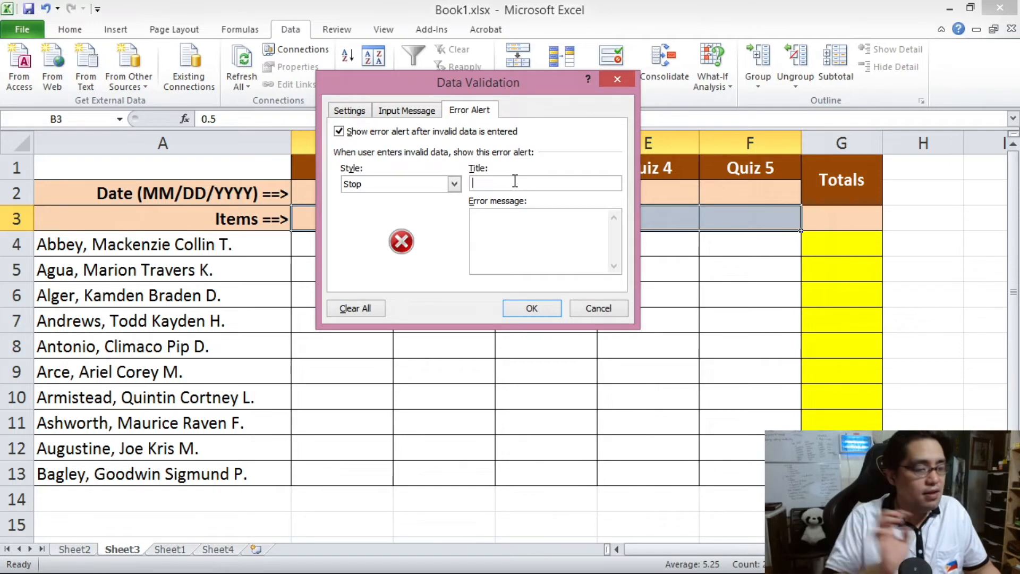
pyautogui.write('Numbe')
pyautogui.write('r of Items')
# Set the error message to "Please enter a valid number of items for the quiz, which is more than zero." and apply the validation.
pyautogui.write('Please ente')
pyautogui.write('r a val')
pyautogui.write('id number of items f')
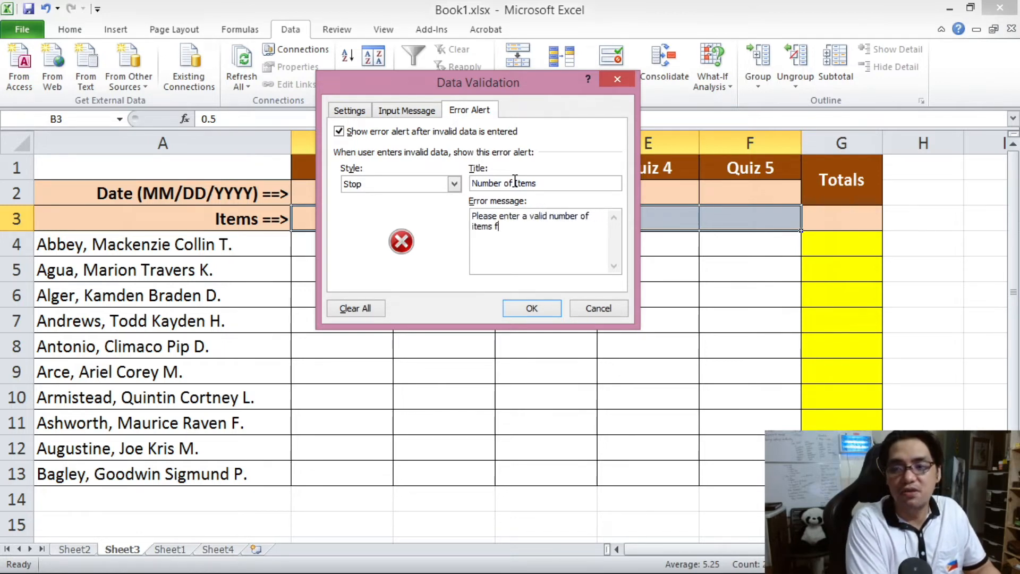
pyautogui.write('or the quiz, wh')
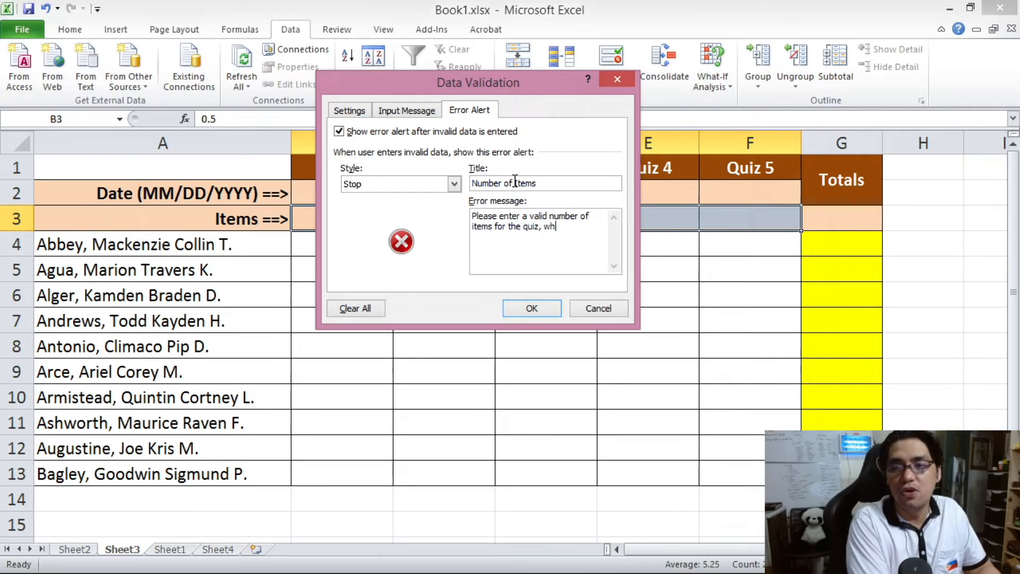
pyautogui.write('ich is more ')
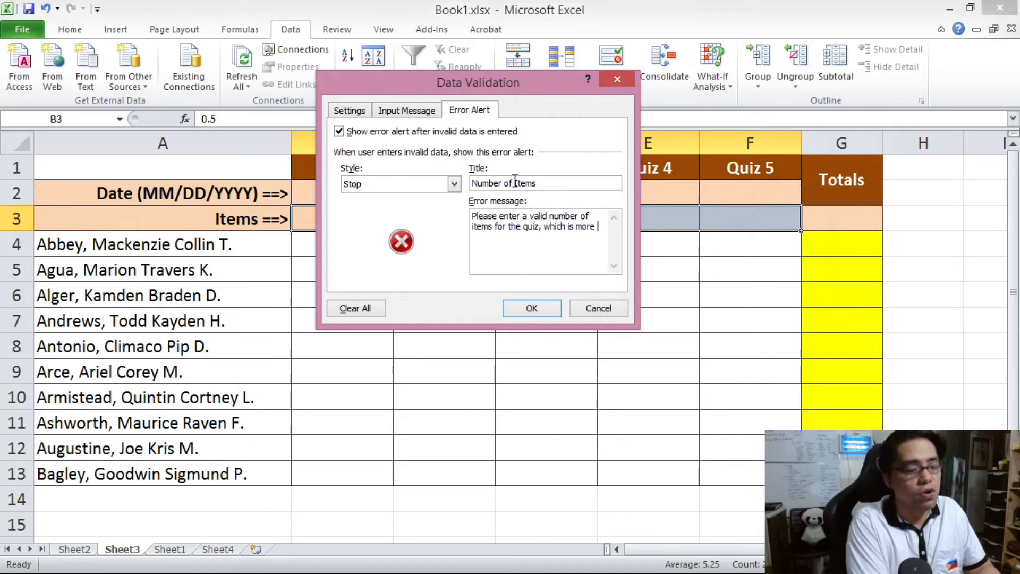
pyautogui.write('than zero.')
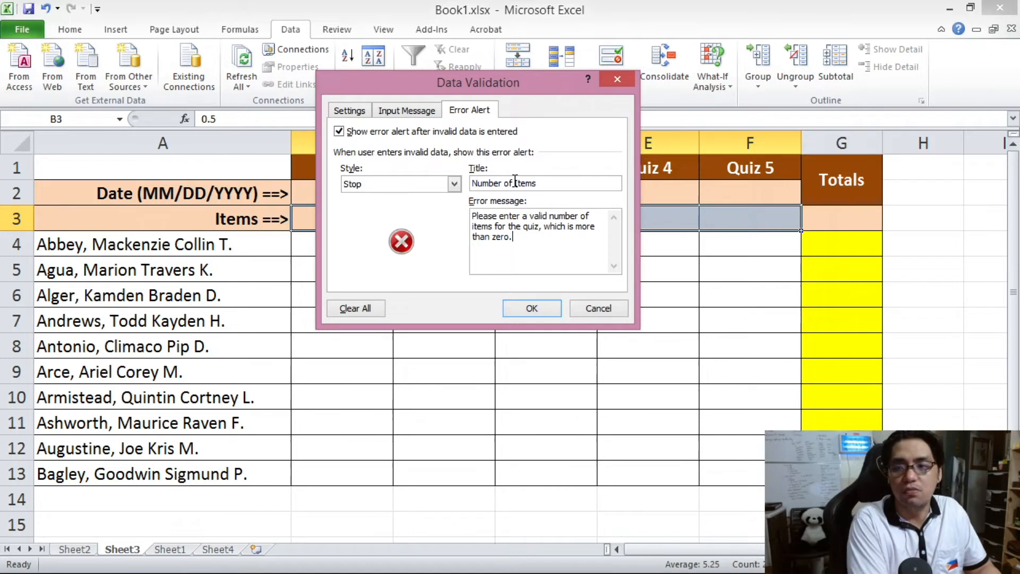
pyautogui.click(534, 309)
# Test the custom error alert by trying to enter -1 as the number of items for Quiz 3 in D3.
pyautogui.click(419, 338)
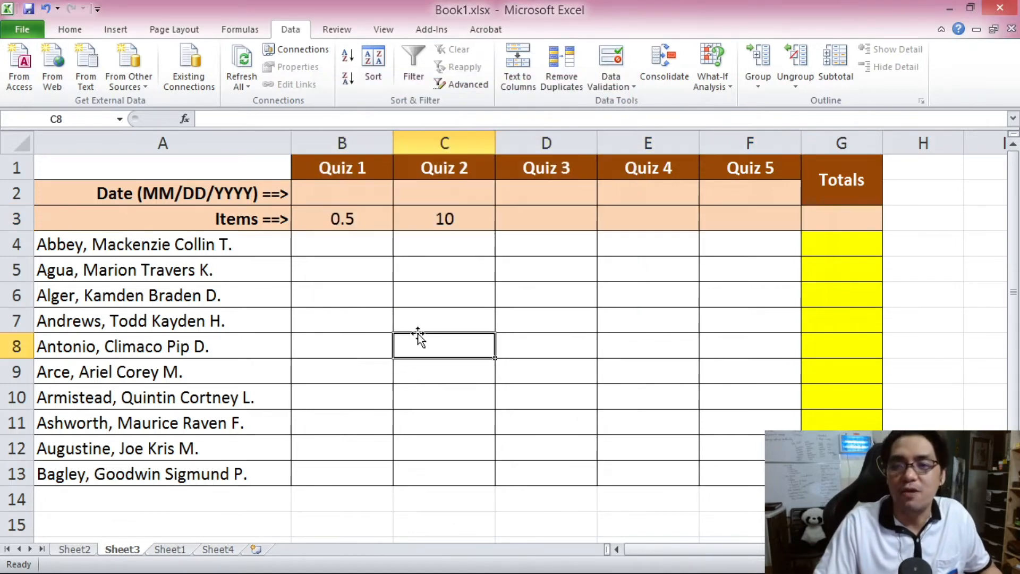
pyautogui.click(537, 222)
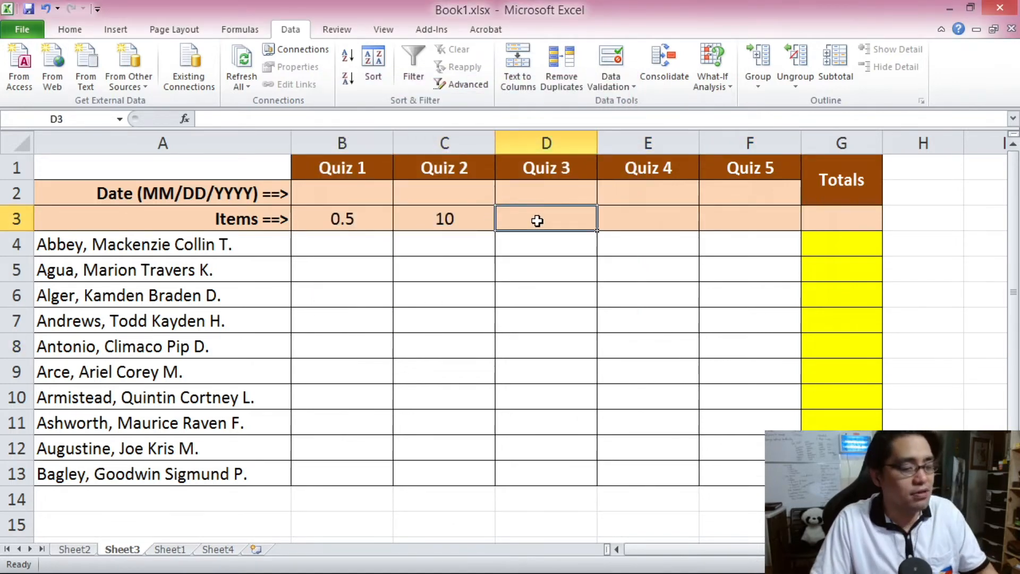
pyautogui.write('-1')
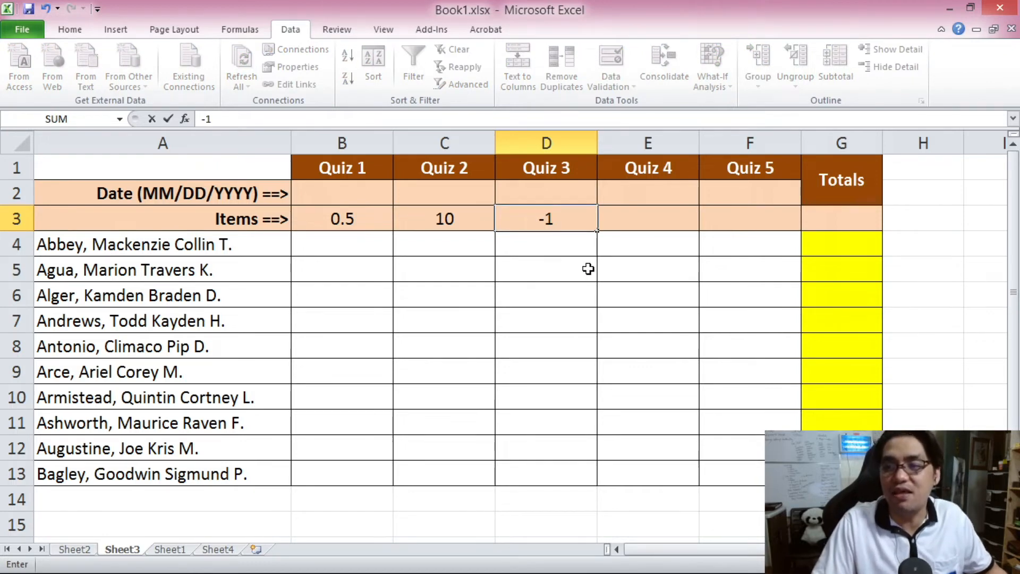
pyautogui.press('Return')
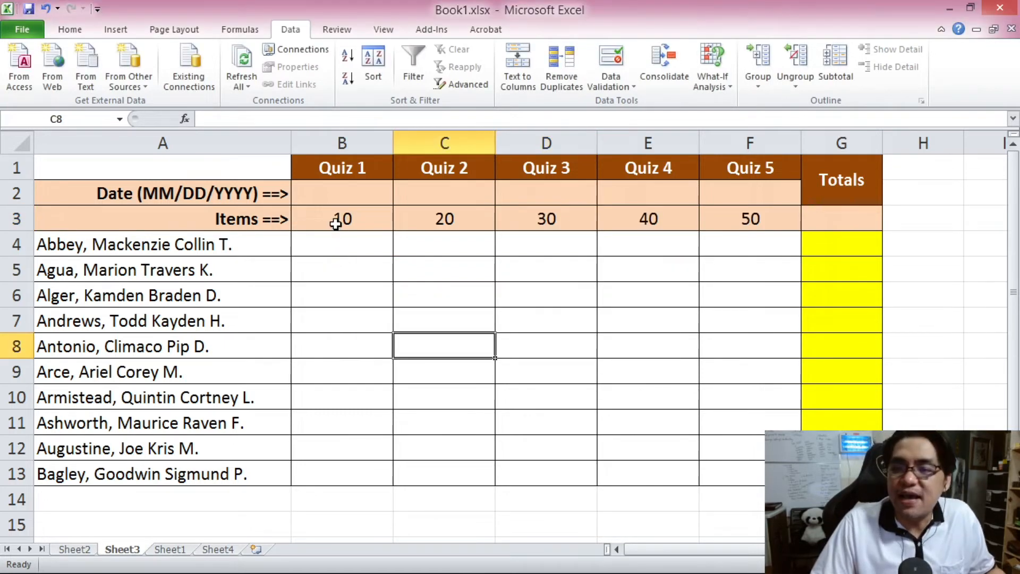
# Review the Items values of Quiz 1 to Quiz 5 and the student score ranges of Quiz 1 and Quiz 2 in rows 4 to 13.
pyautogui.click(339, 219)
pyautogui.click(457, 218)
pyautogui.click(526, 219)
pyautogui.click(627, 215)
pyautogui.click(721, 216)
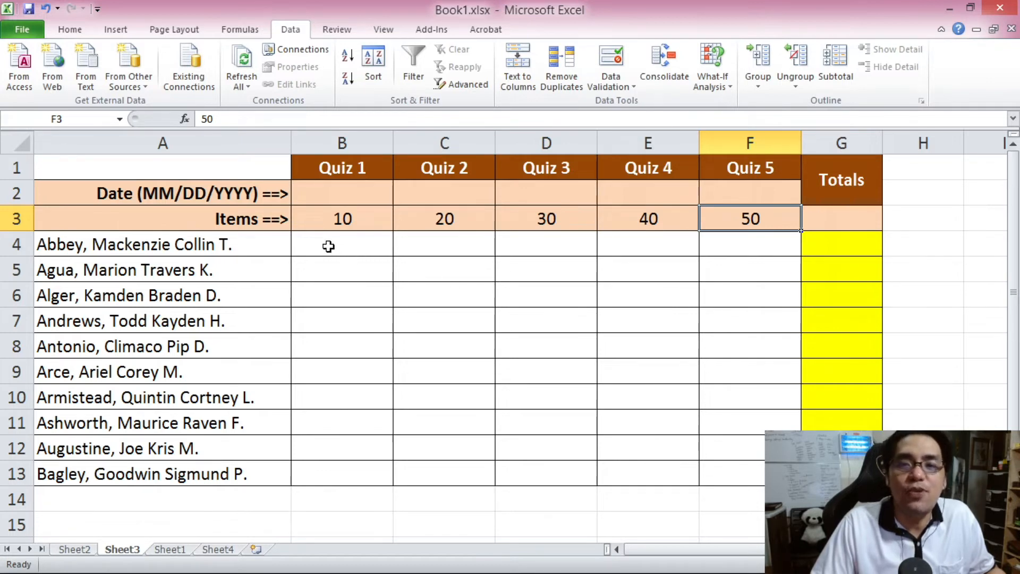
pyautogui.moveTo(329, 246); pyautogui.dragTo(346, 460)
pyautogui.moveTo(433, 255); pyautogui.dragTo(462, 480)
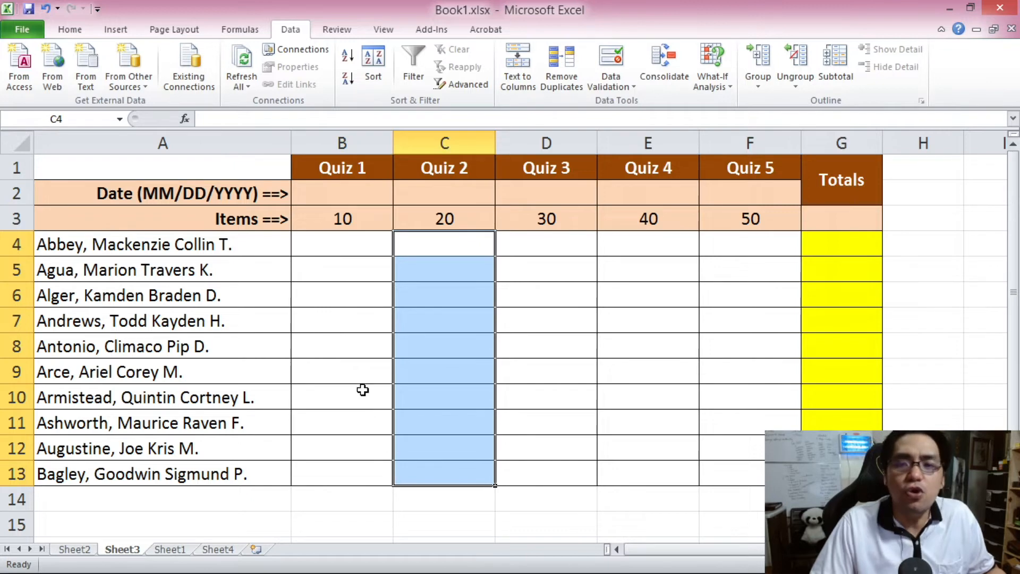
pyautogui.click(341, 266)
pyautogui.write('daadadasd')
pyautogui.click(384, 340)
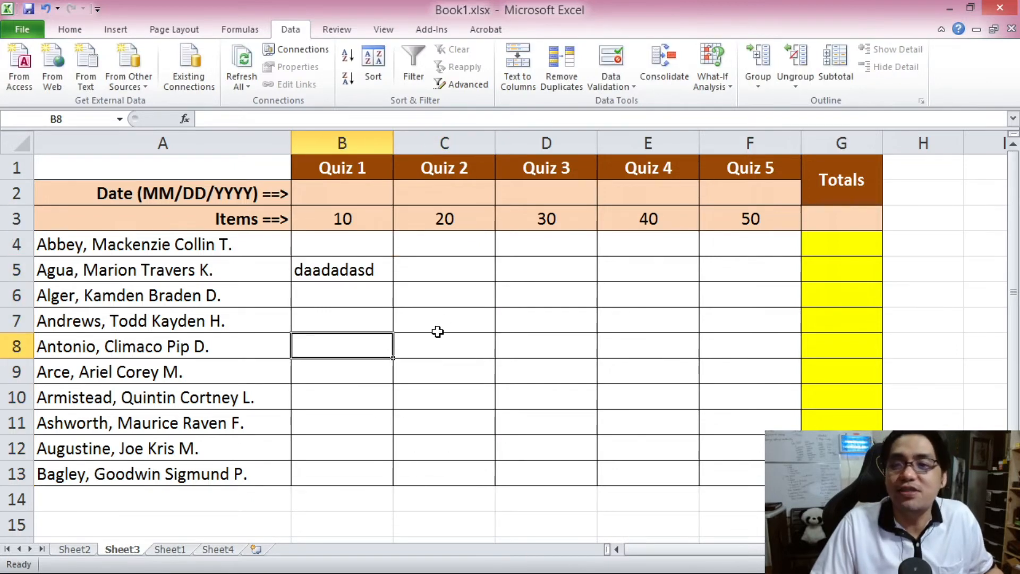
pyautogui.click(453, 269)
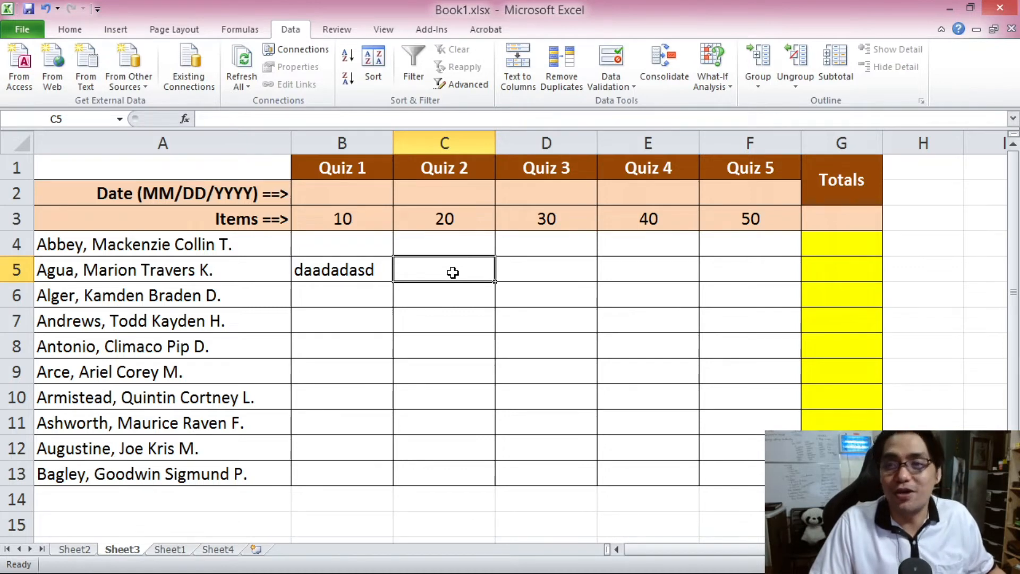
pyautogui.write('12313131313')
pyautogui.click(458, 316)
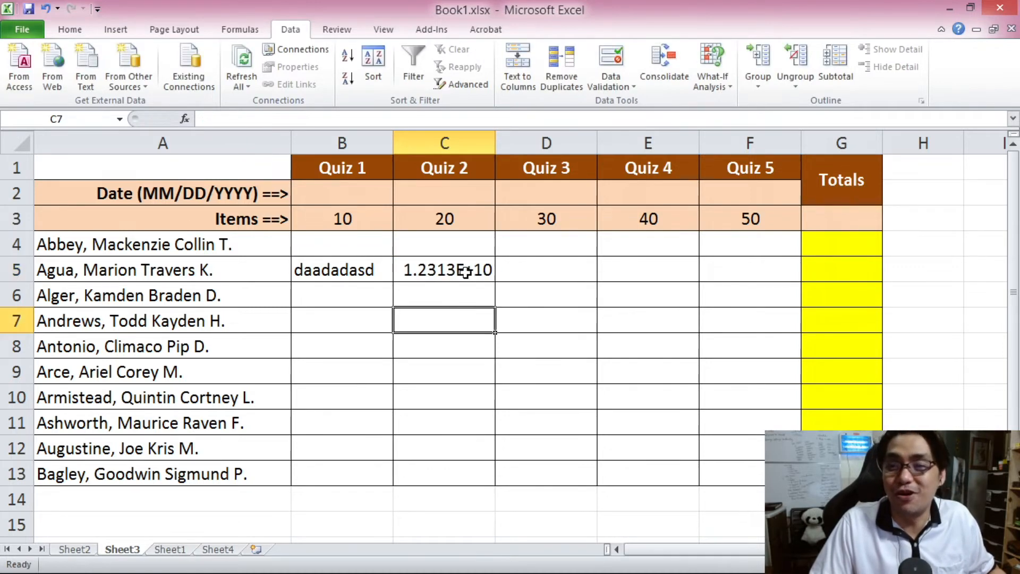
# Clear the test entries from cells C5 and B5.
pyautogui.click(457, 218)
pyautogui.click(452, 273)
pyautogui.press('Delete')
pyautogui.click(368, 273)
pyautogui.press('Delete')
pyautogui.moveTo(369, 252); pyautogui.dragTo(741, 463)
pyautogui.click(423, 387)
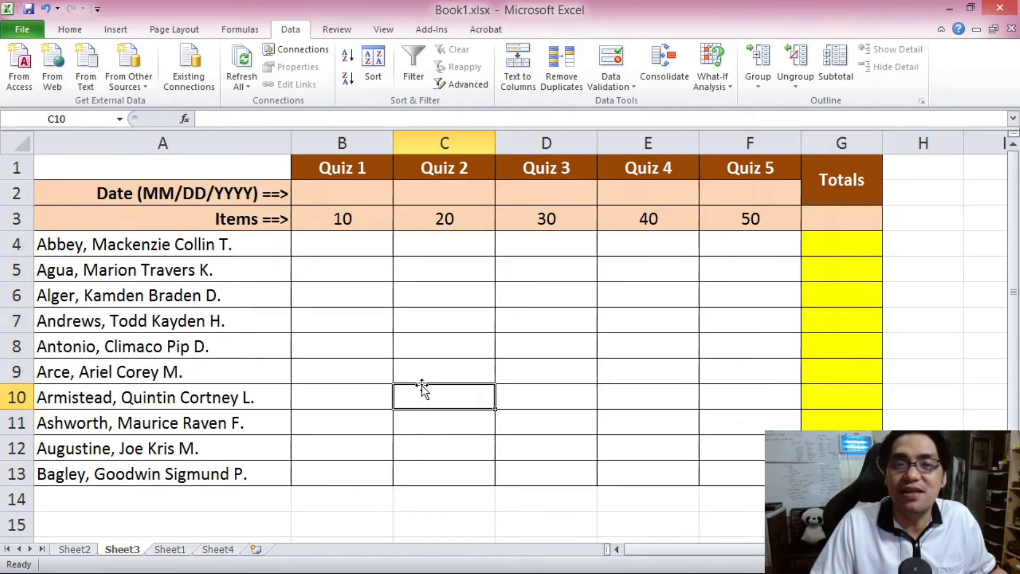
# Open the data validation settings for the first student's Quiz 1 score cell B4 and allow Decimal values.
pyautogui.click(363, 246)
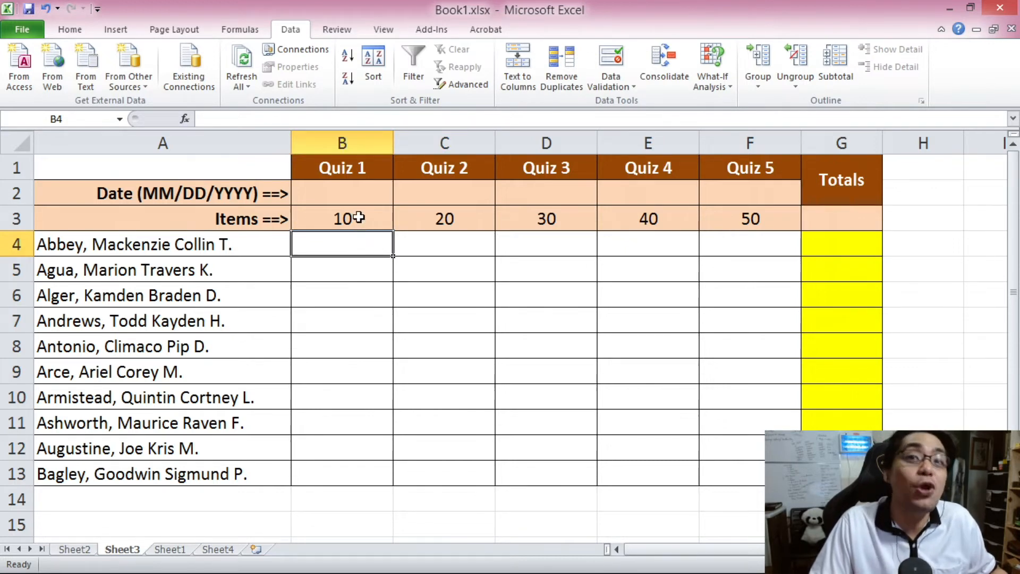
pyautogui.click(359, 217)
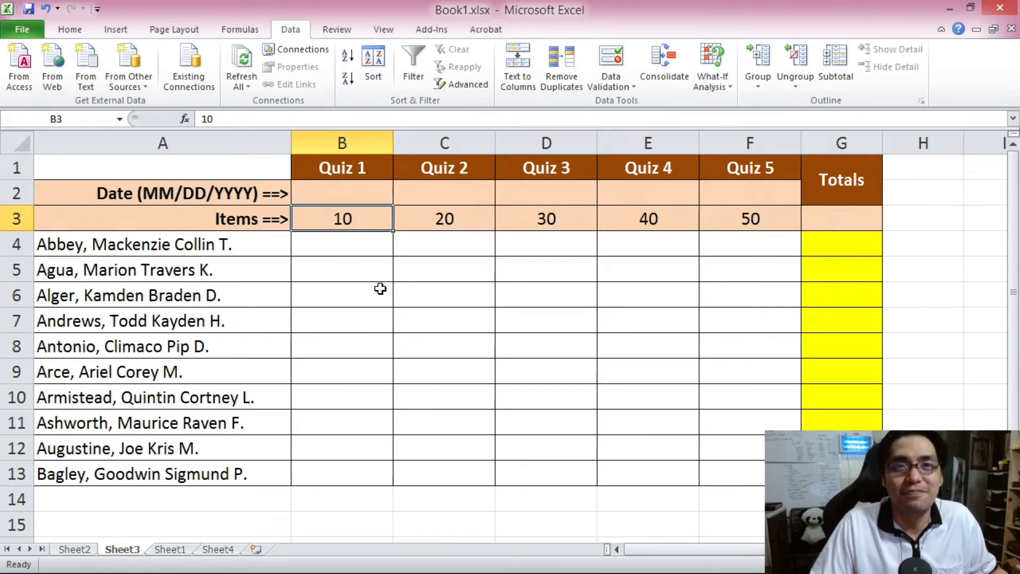
pyautogui.press('Down')
pyautogui.press('Down')
pyautogui.click(348, 247)
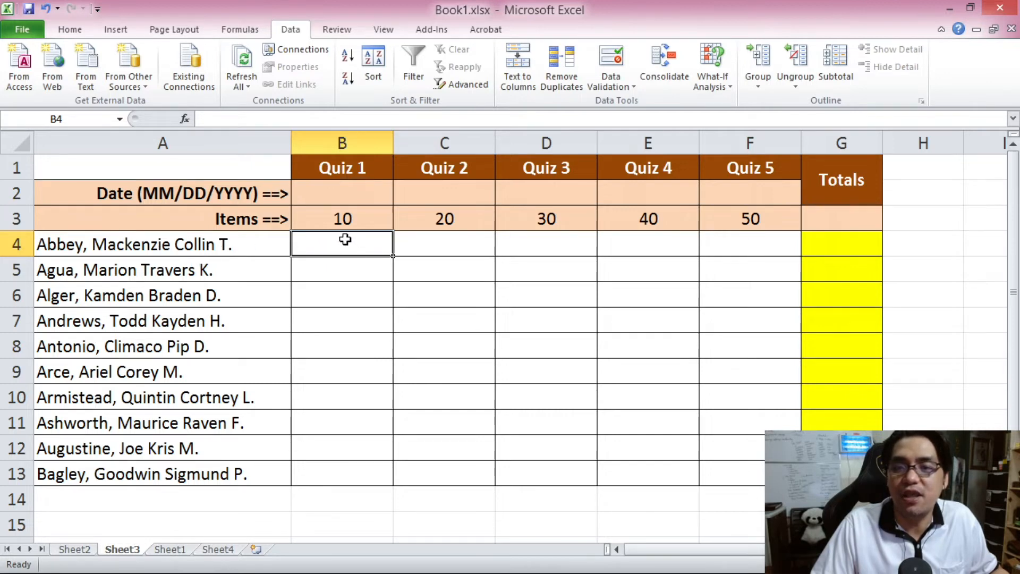
pyautogui.click(621, 67)
pyautogui.moveTo(423, 72); pyautogui.dragTo(629, 71)
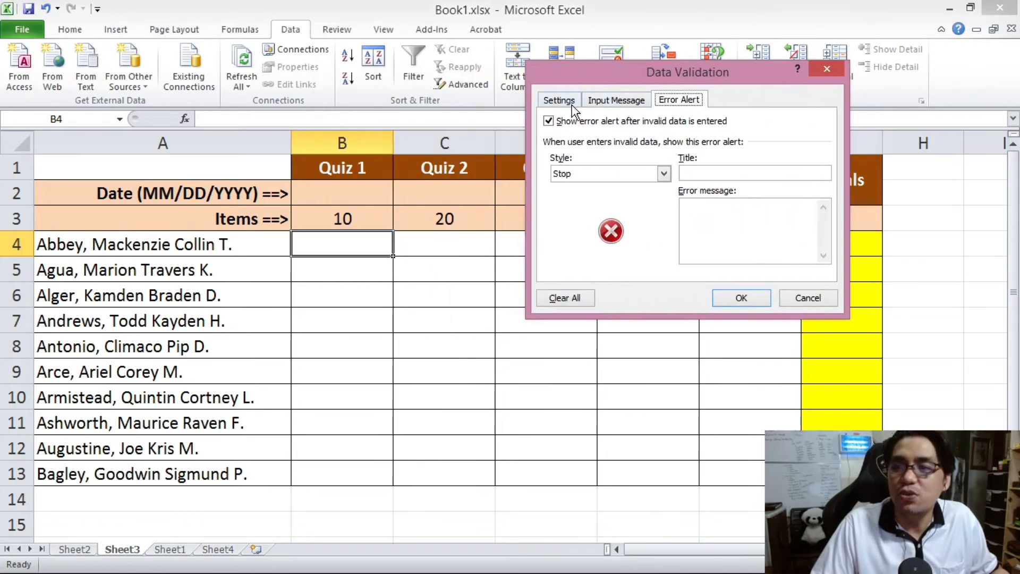
pyautogui.click(559, 100)
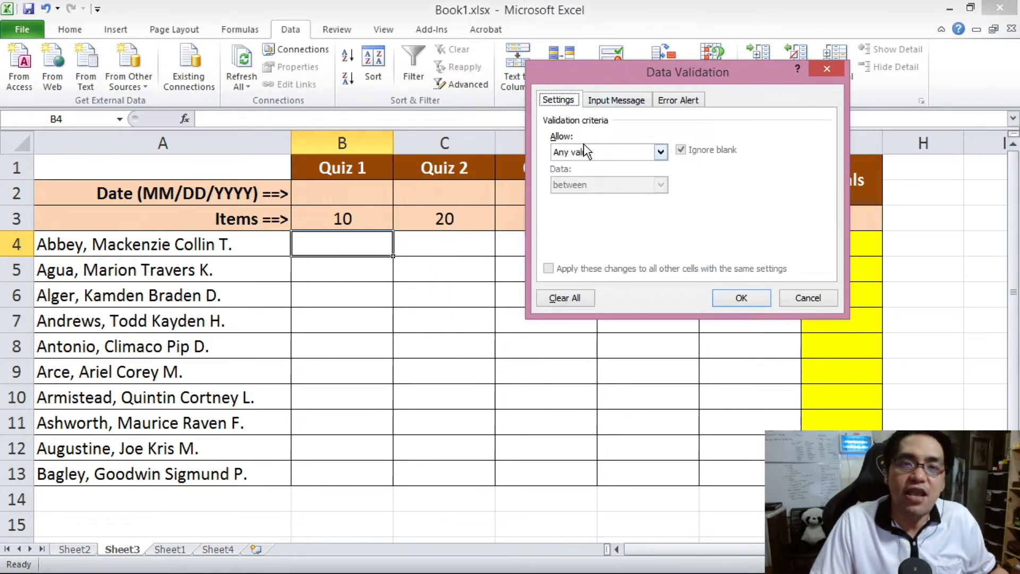
pyautogui.click(590, 157)
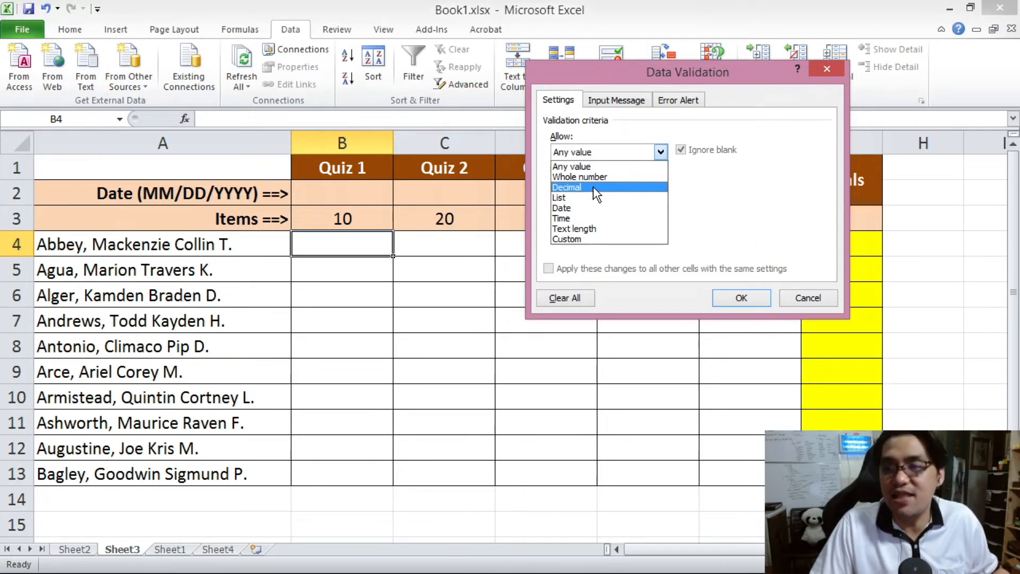
pyautogui.click(594, 186)
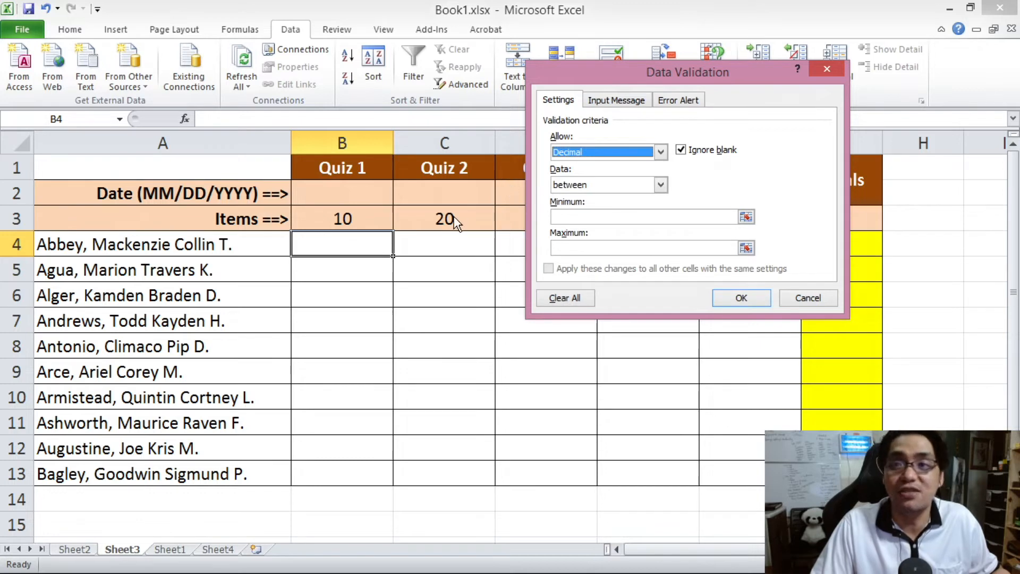
# Set the condition of B4's decimal rule to less than or equal to.
pyautogui.click(606, 154)
pyautogui.click(598, 187)
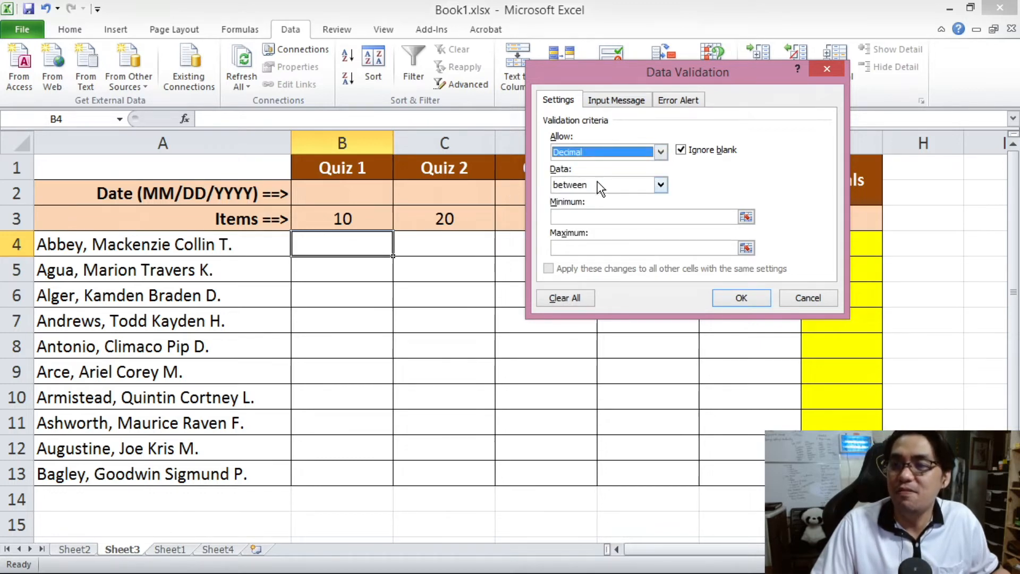
pyautogui.click(596, 183)
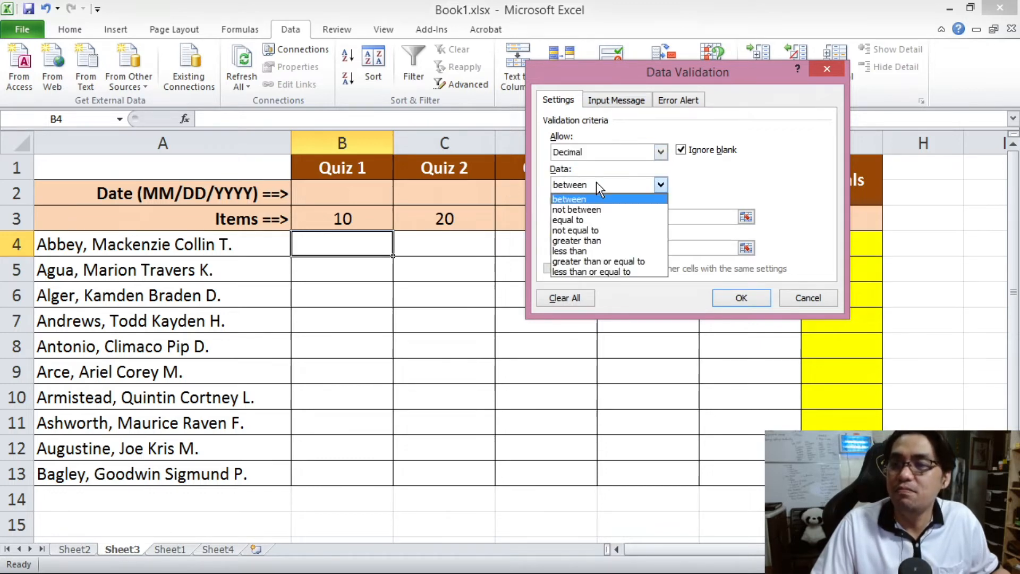
pyautogui.click(596, 270)
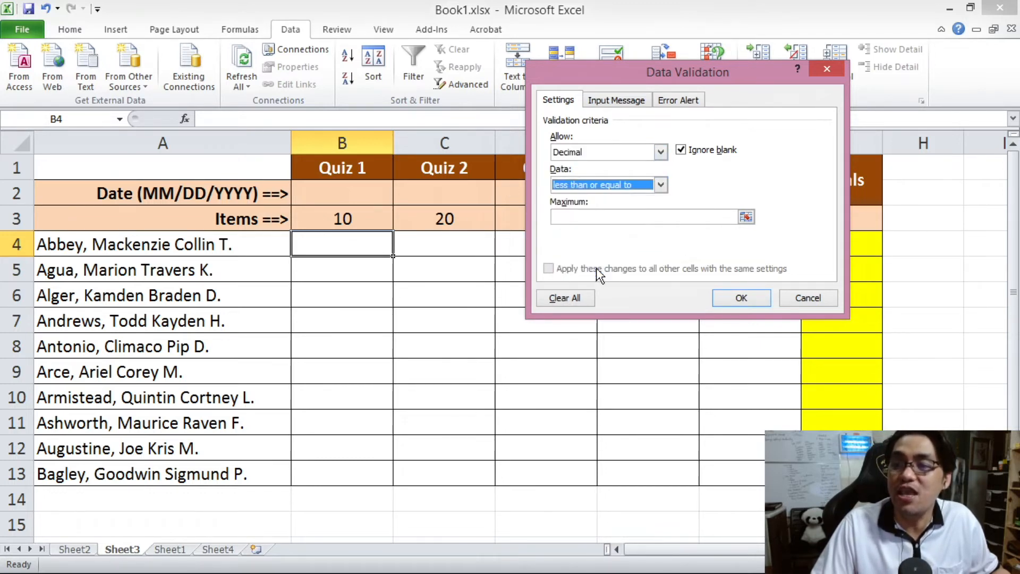
pyautogui.click(603, 216)
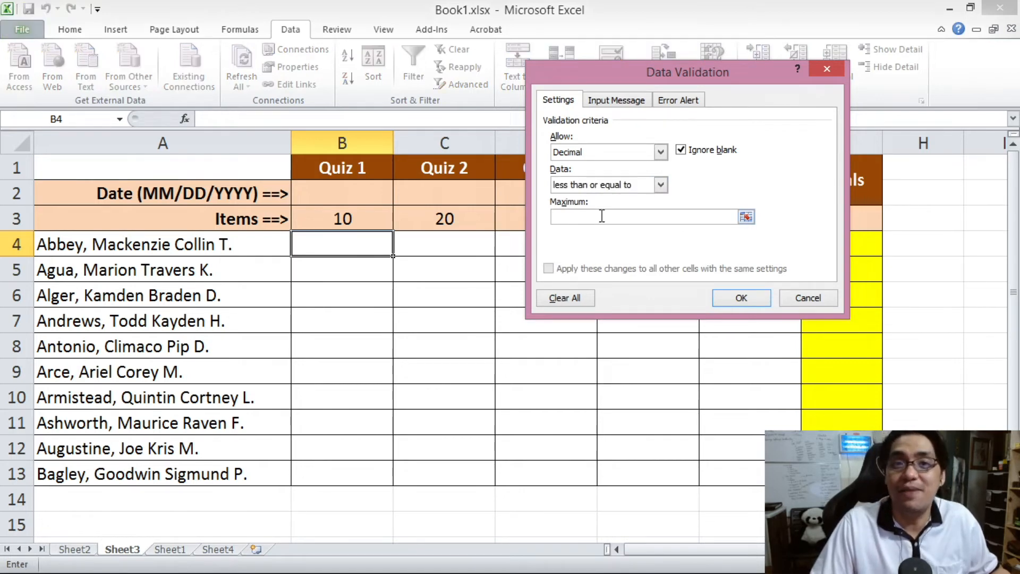
pyautogui.write('10')
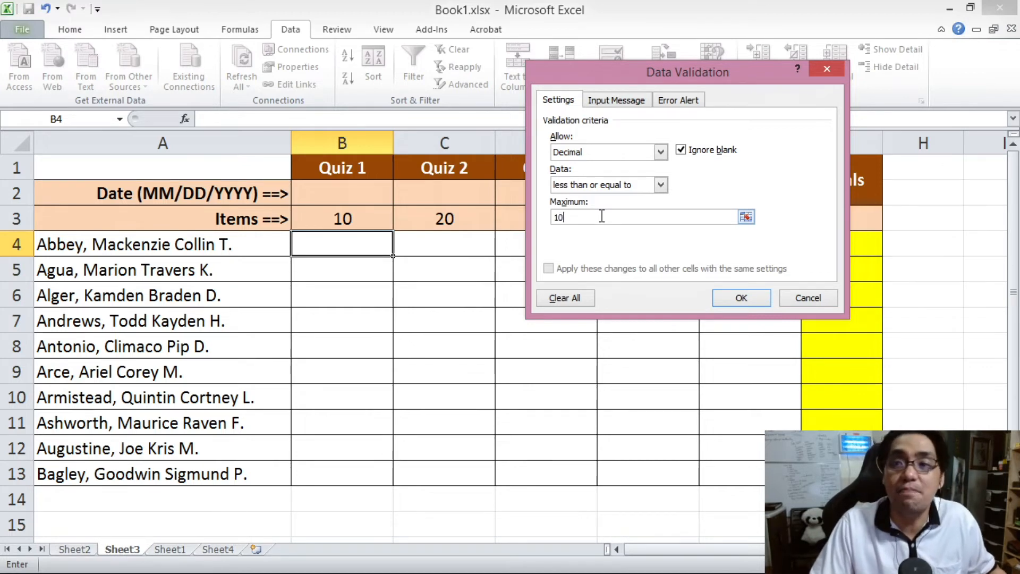
pyautogui.press('BackSpace')
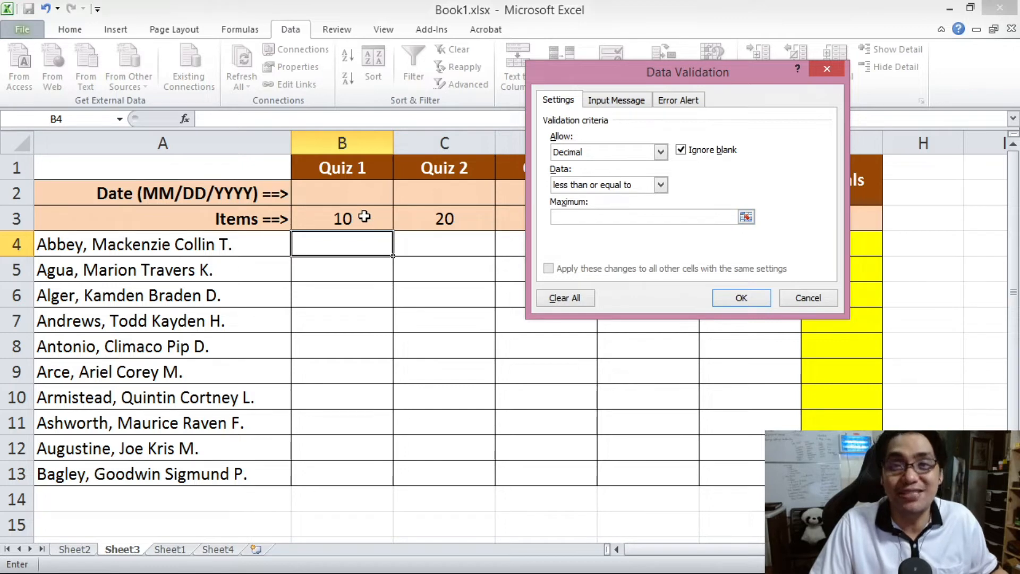
pyautogui.write('=')
pyautogui.click(343, 216)
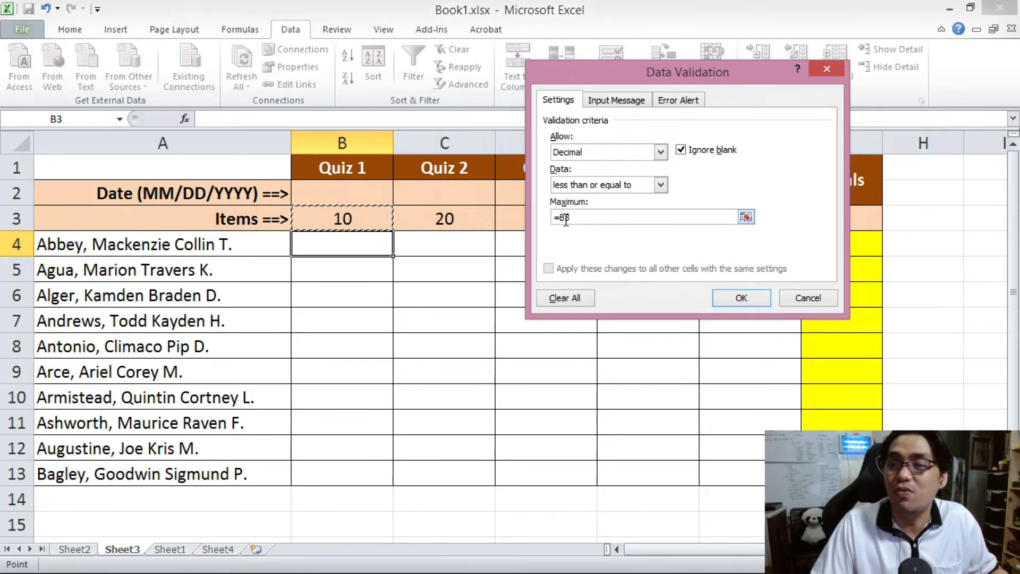
pyautogui.moveTo(584, 218); pyautogui.dragTo(538, 222)
pyautogui.click(573, 218)
pyautogui.press('BackSpace')
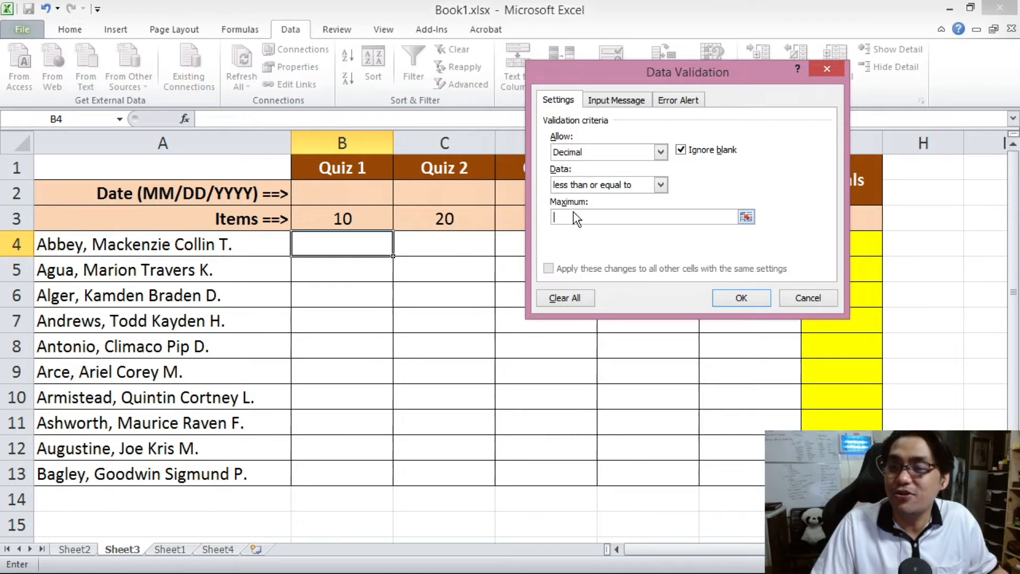
# Set the rule's maximum to =B3 by picking the Quiz 1 Items cell, and apply the validation.
pyautogui.click(747, 217)
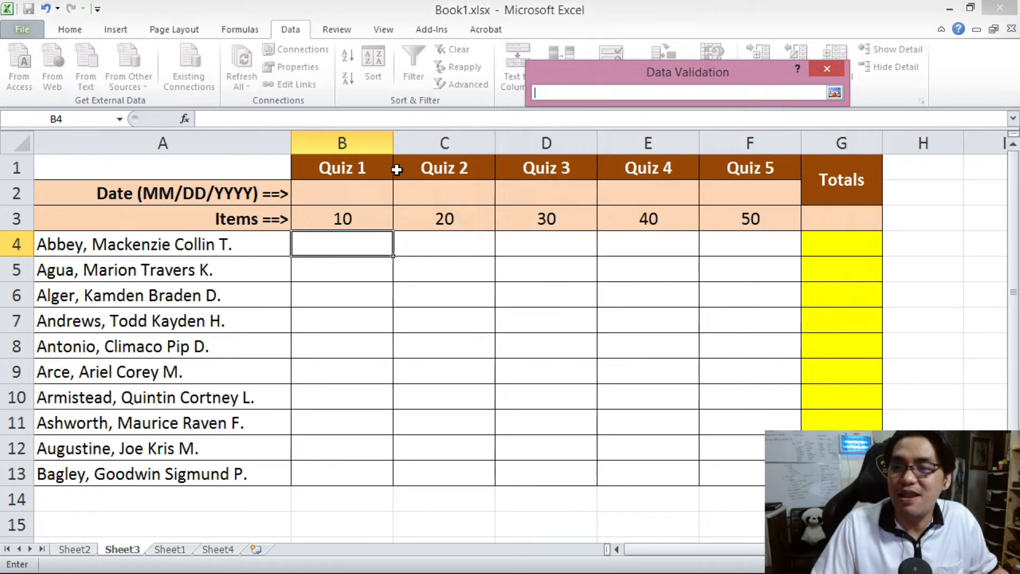
pyautogui.click(363, 219)
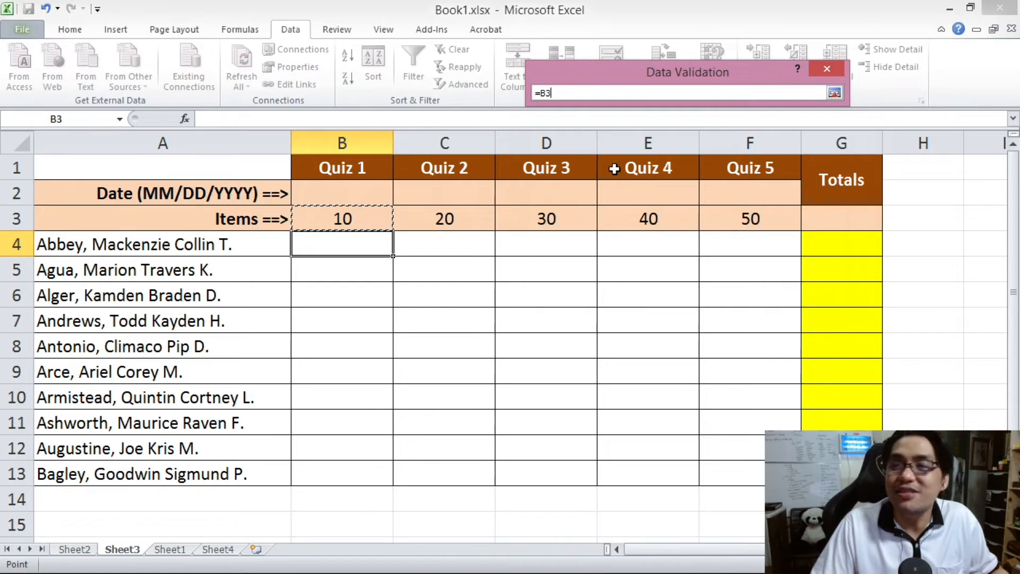
pyautogui.click(838, 95)
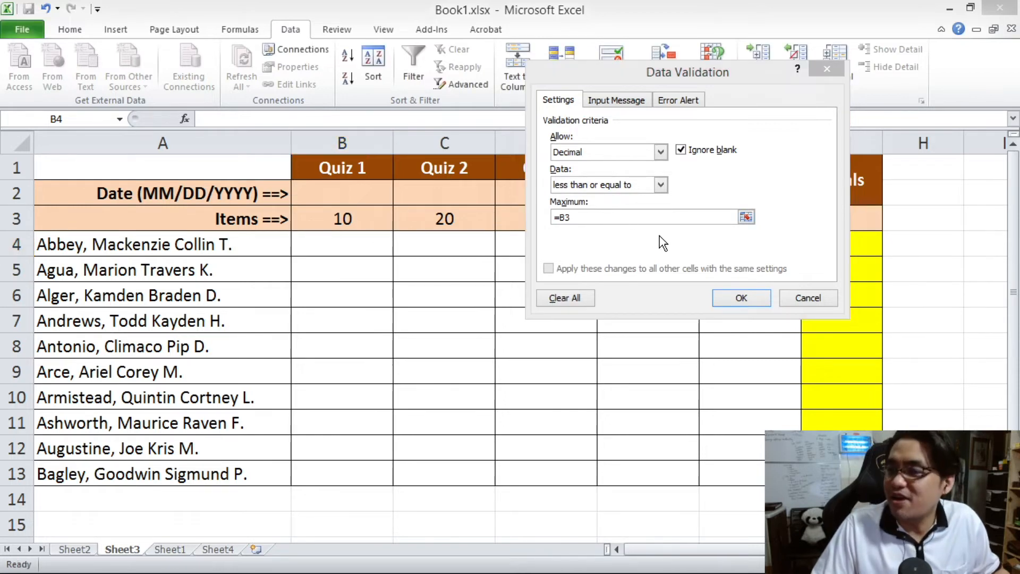
pyautogui.click(731, 299)
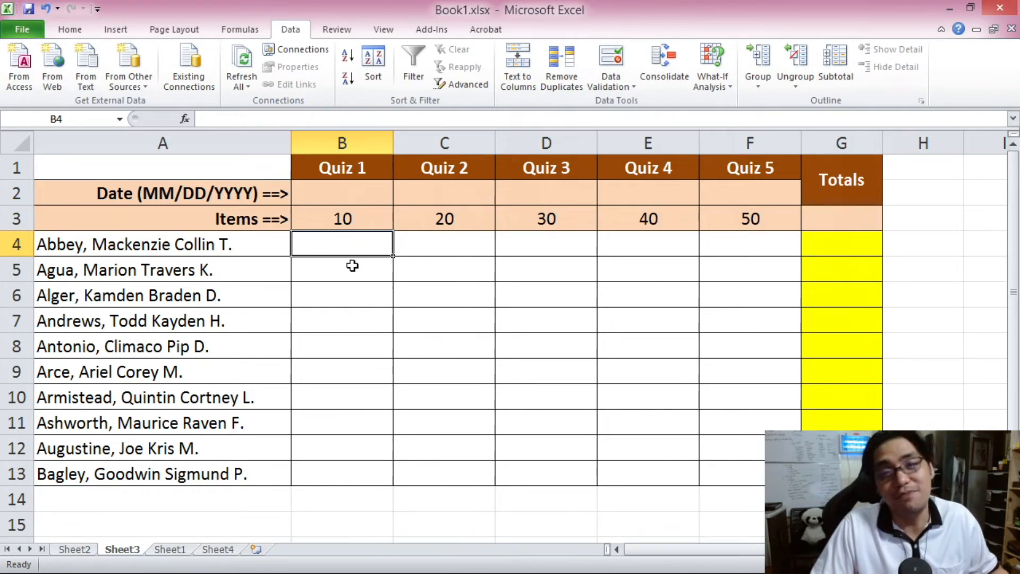
# Test the rule with valid scores by entering 1, 2, 5 and 10 in turn in cell B4.
pyautogui.write('1')
pyautogui.press('Return')
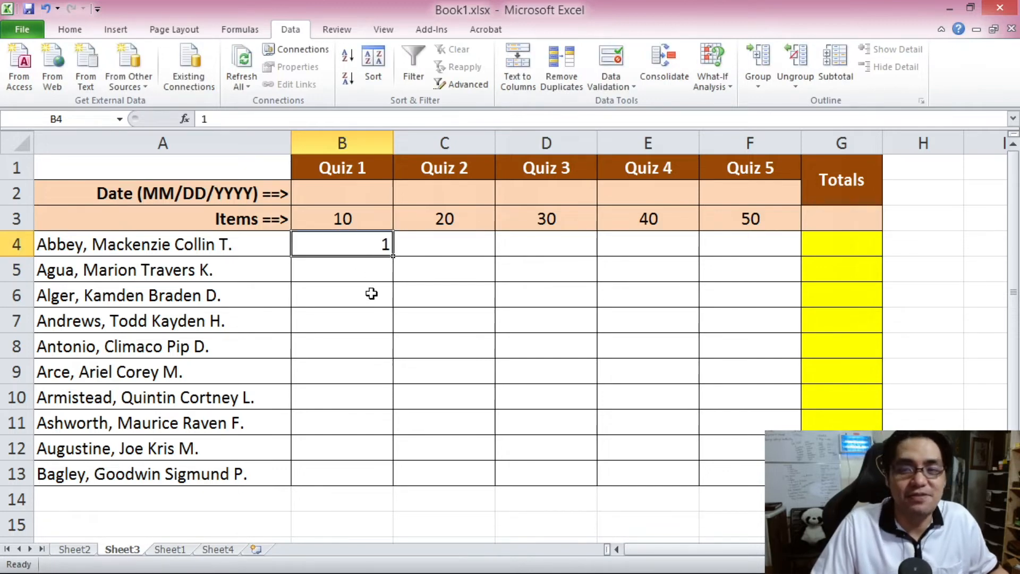
pyautogui.press('Up')
pyautogui.write('2')
pyautogui.press('Return')
pyautogui.press('Up')
pyautogui.write('5')
pyautogui.press('Return')
pyautogui.click(368, 244)
pyautogui.write('10')
pyautogui.press('Return')
pyautogui.press('Up')
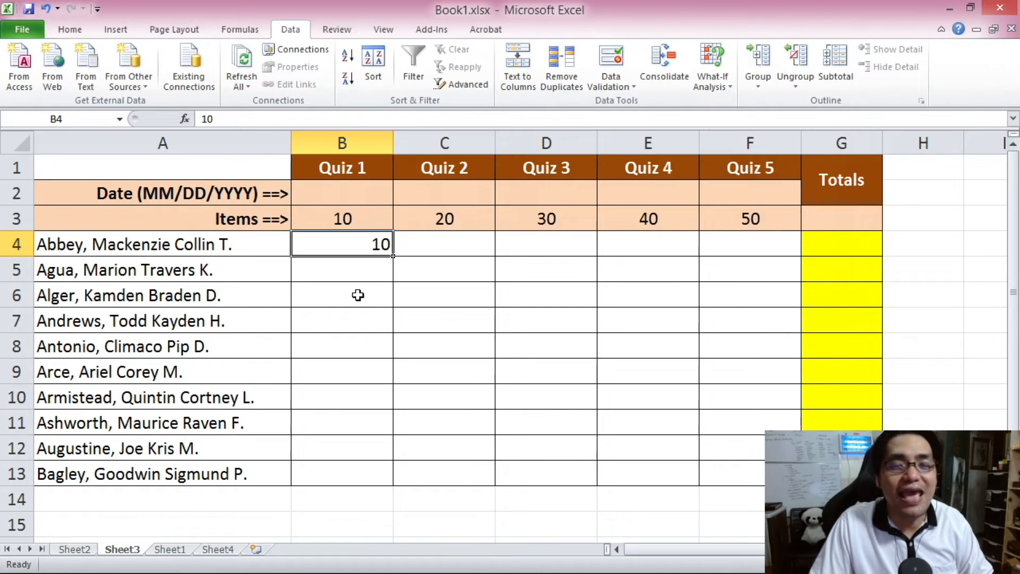
# Try to enter 11 in B4 to test a score above the Quiz 1 item count, and cancel the entry.
pyautogui.click(341, 218)
pyautogui.click(346, 243)
pyautogui.write('11')
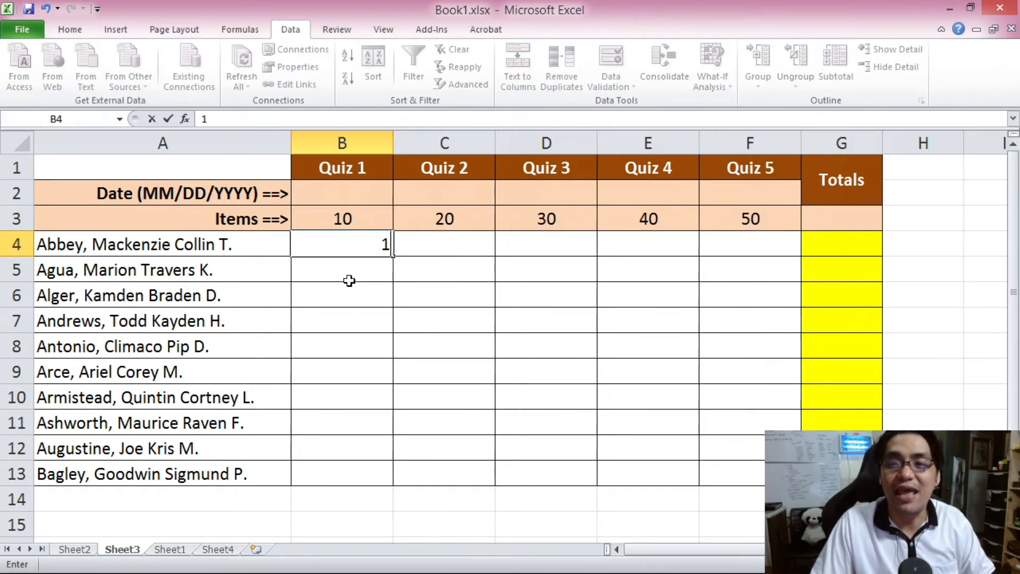
pyautogui.press('Return')
pyautogui.moveTo(494, 177); pyautogui.dragTo(512, 159)
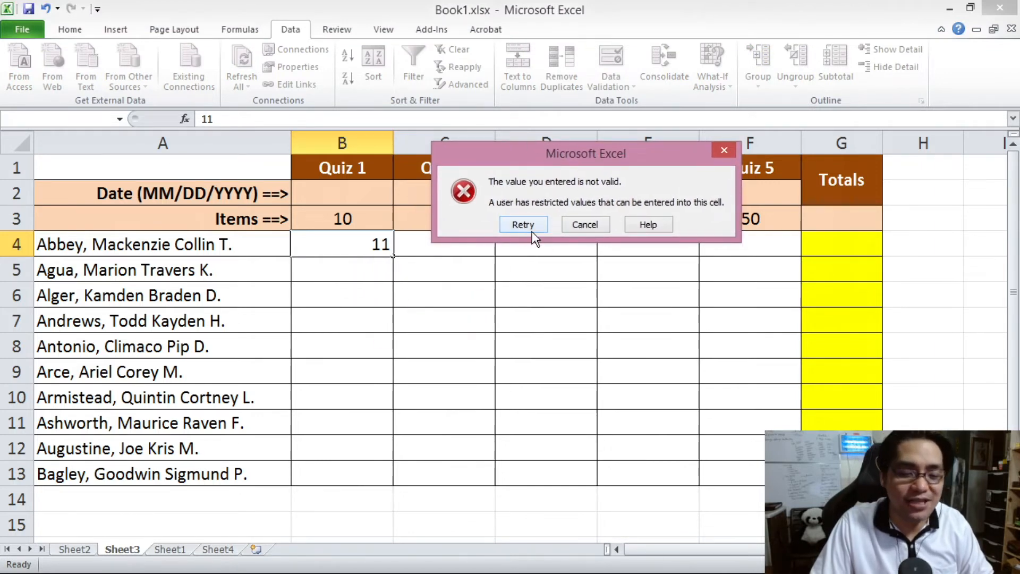
pyautogui.click(577, 225)
pyautogui.click(390, 284)
# Set the Quiz 1 Items value in B3 to 20 and enter a score of 11 in B4.
pyautogui.click(365, 224)
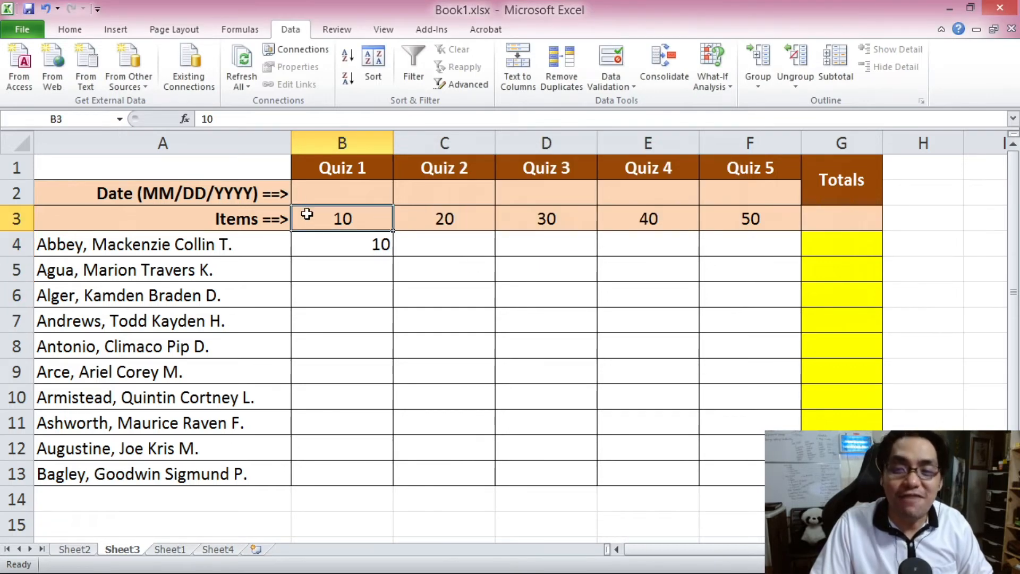
pyautogui.write('20')
pyautogui.click(353, 285)
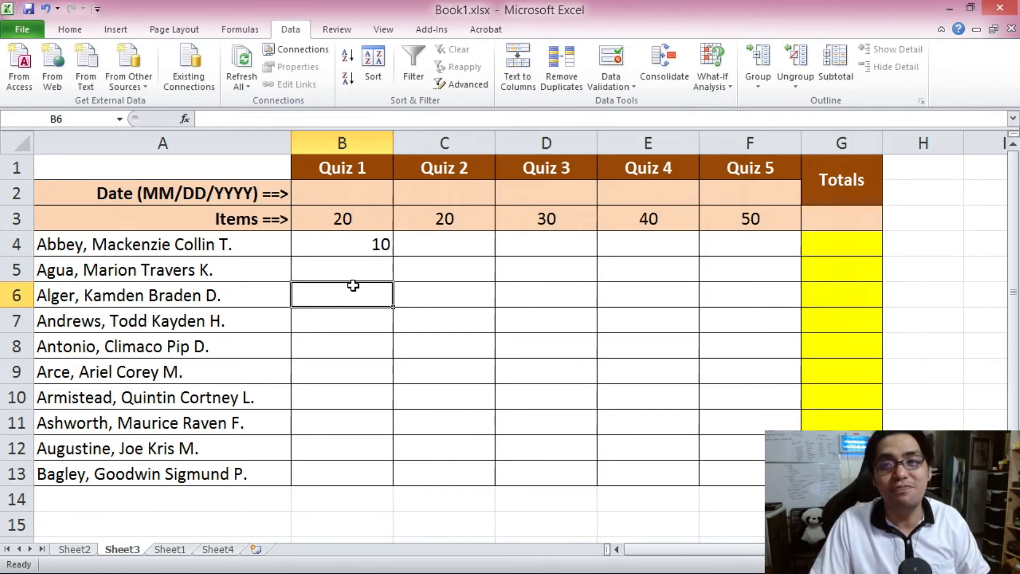
pyautogui.click(366, 222)
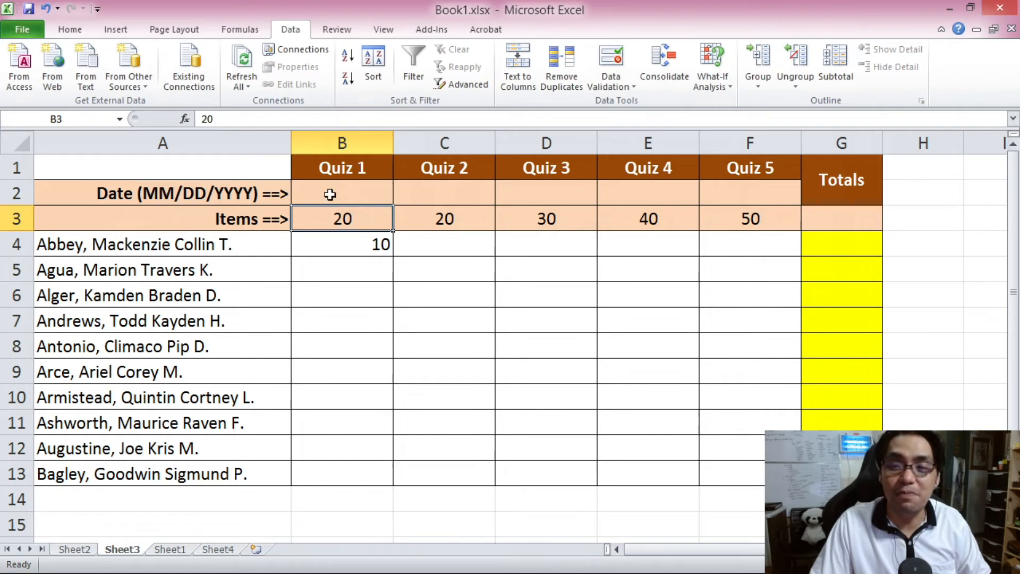
pyautogui.click(355, 255)
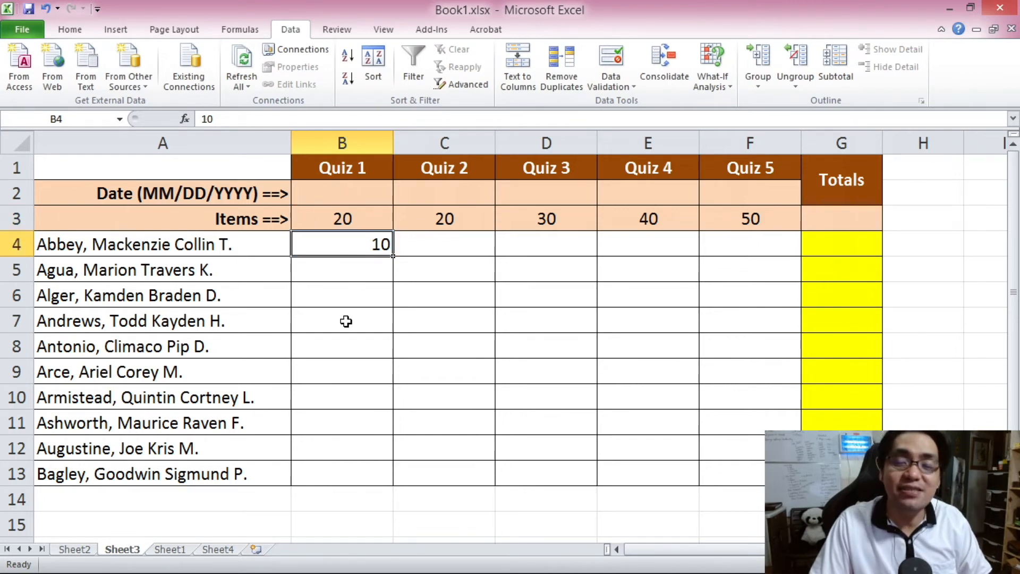
pyautogui.write('11')
pyautogui.click(344, 324)
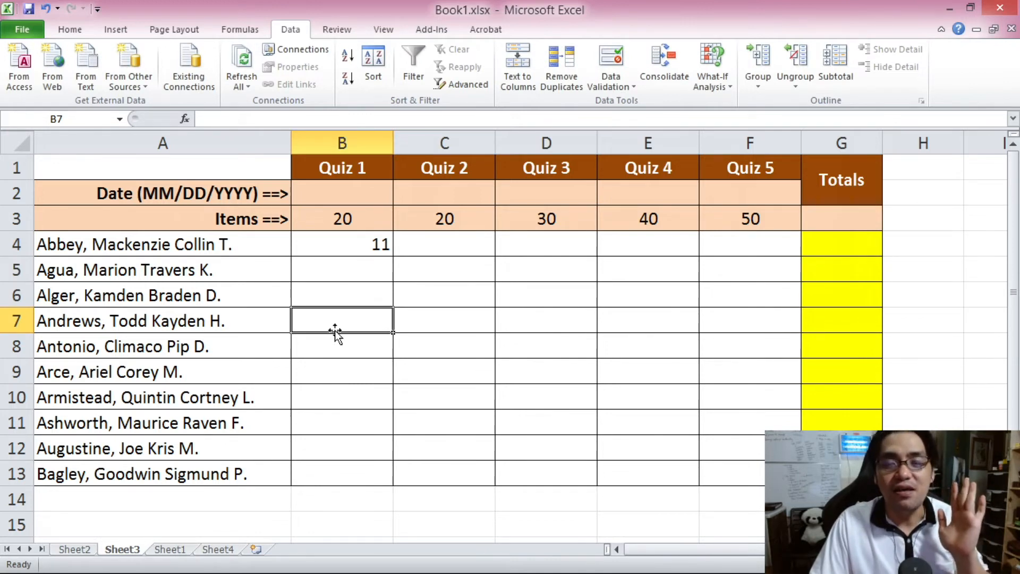
# Set the Quiz 1 Items value in B3 back to 10.
pyautogui.click(342, 245)
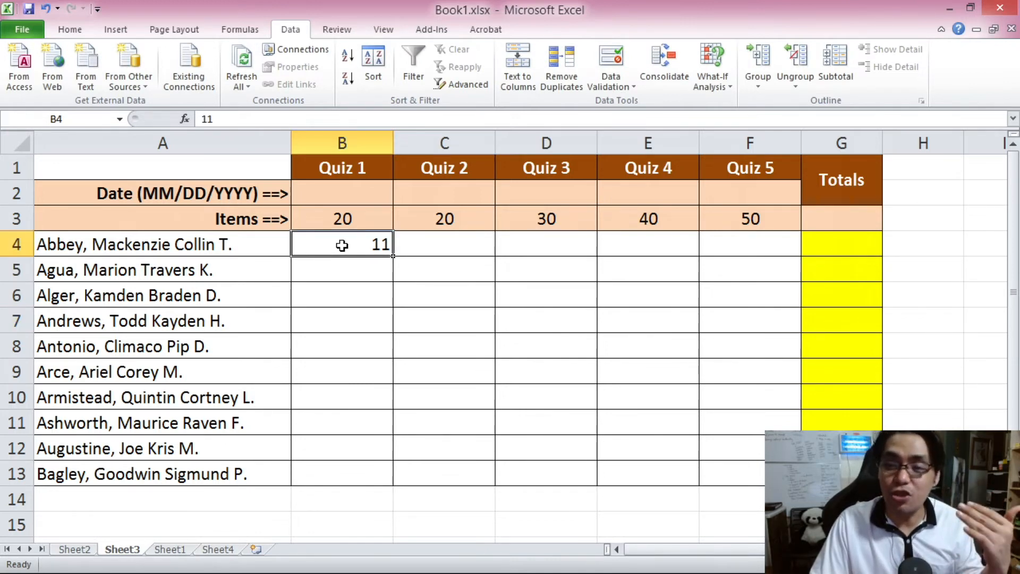
pyautogui.click(358, 223)
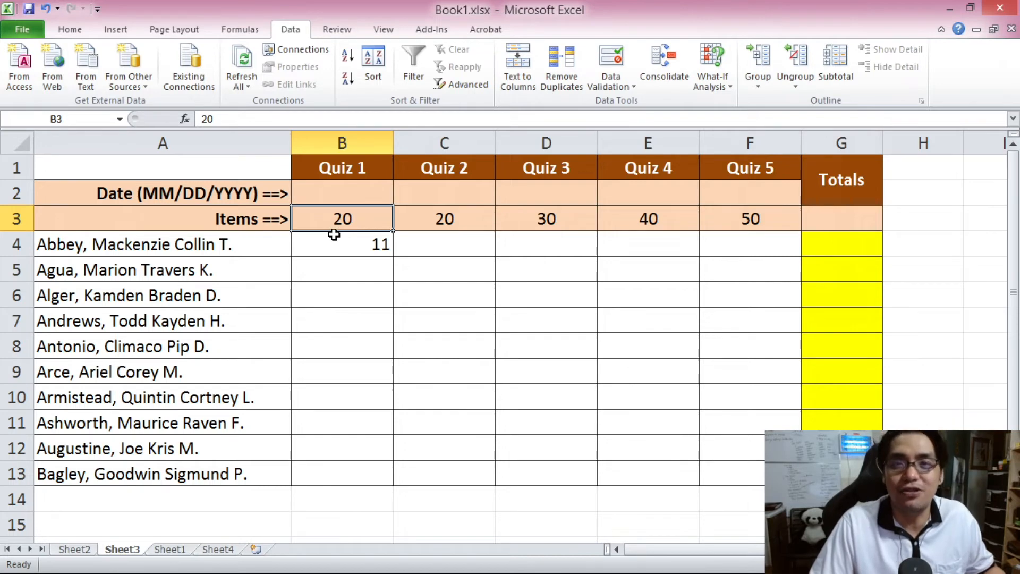
pyautogui.write('10')
pyautogui.press('Return')
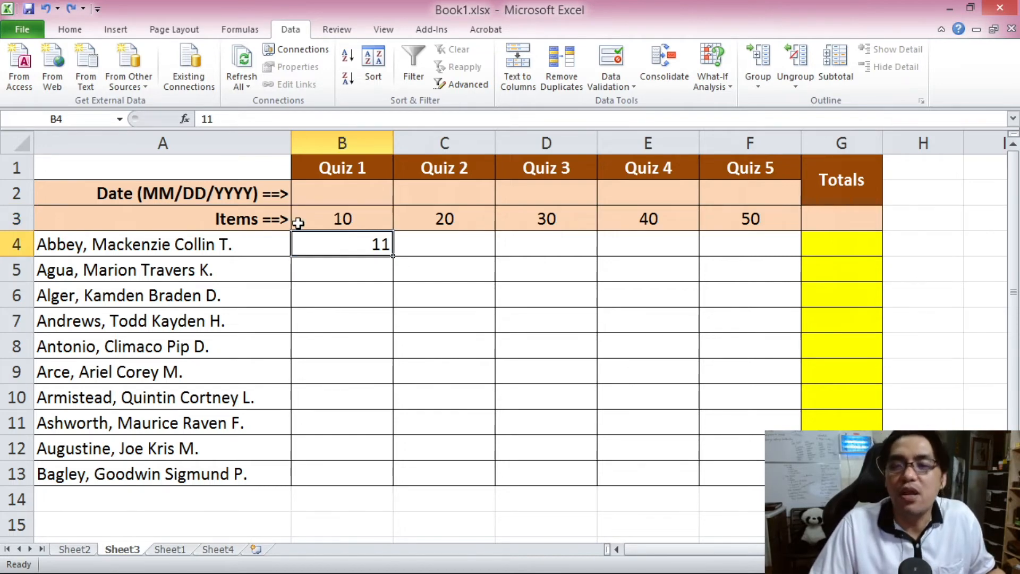
# Check the data validation rule applied to cell B5 in the Quiz 1 column and accept it as is.
pyautogui.click(339, 269)
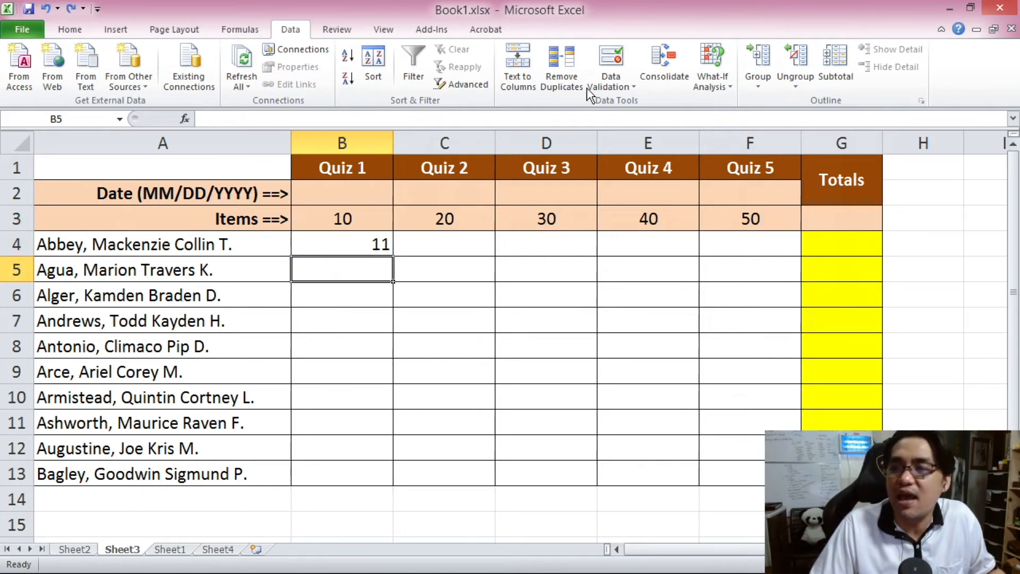
pyautogui.click(441, 297)
pyautogui.click(358, 329)
pyautogui.click(357, 277)
pyautogui.click(619, 53)
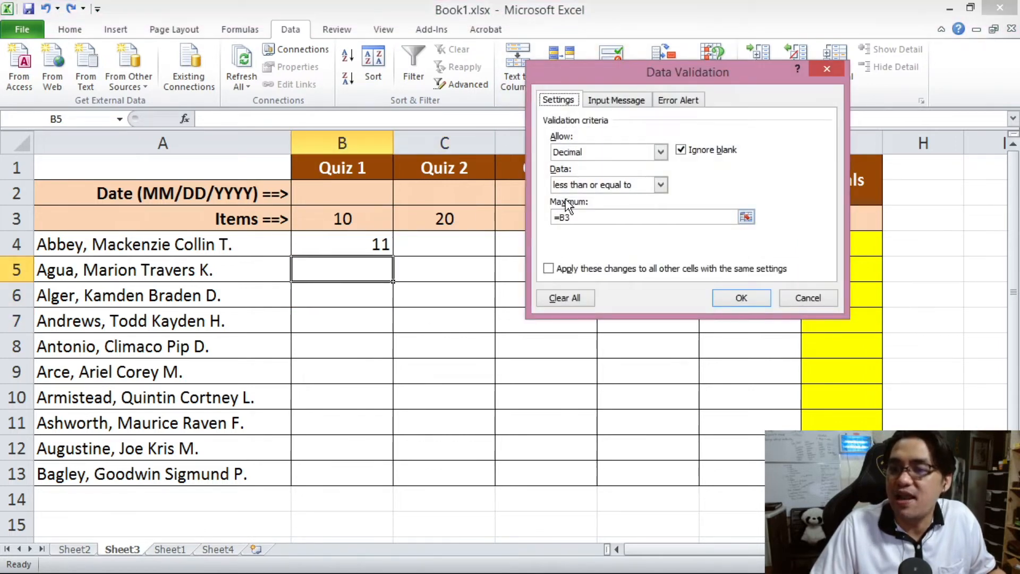
pyautogui.click(738, 298)
# Apply data validation to cell B6 allowing decimals less than or equal to the item count in =B3.
pyautogui.click(373, 305)
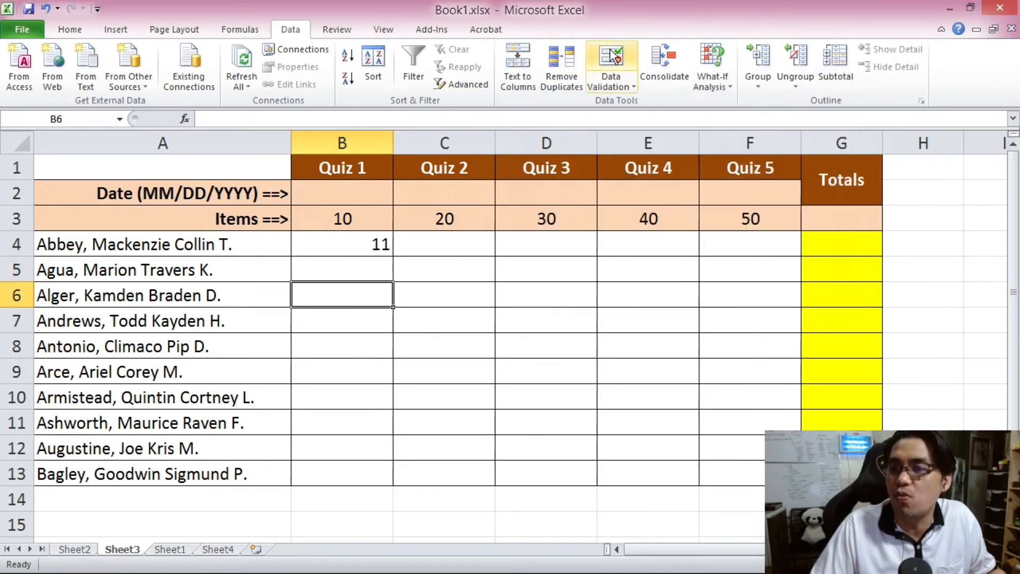
pyautogui.click(611, 58)
pyautogui.click(603, 151)
pyautogui.click(611, 187)
pyautogui.click(606, 185)
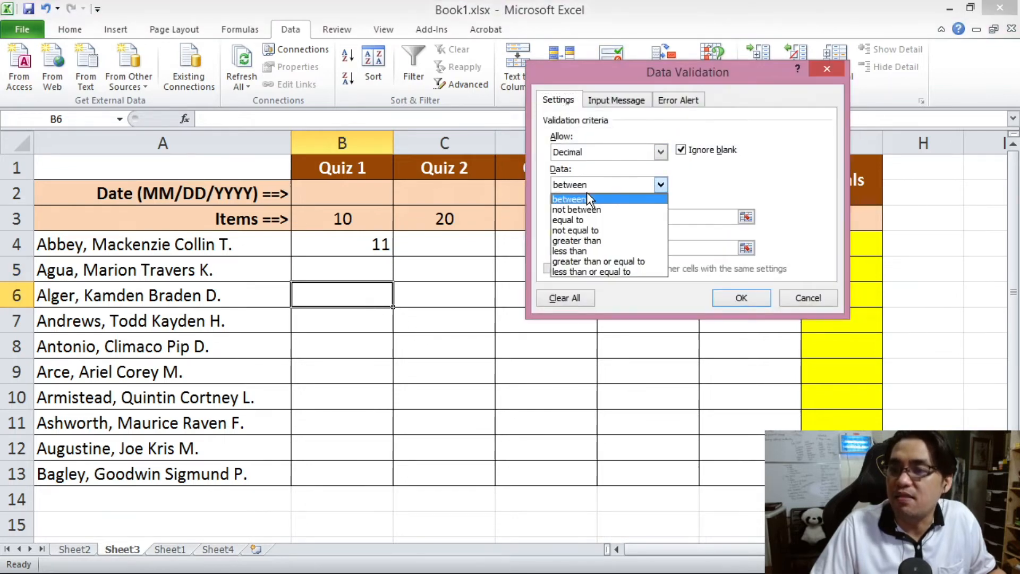
pyautogui.click(591, 272)
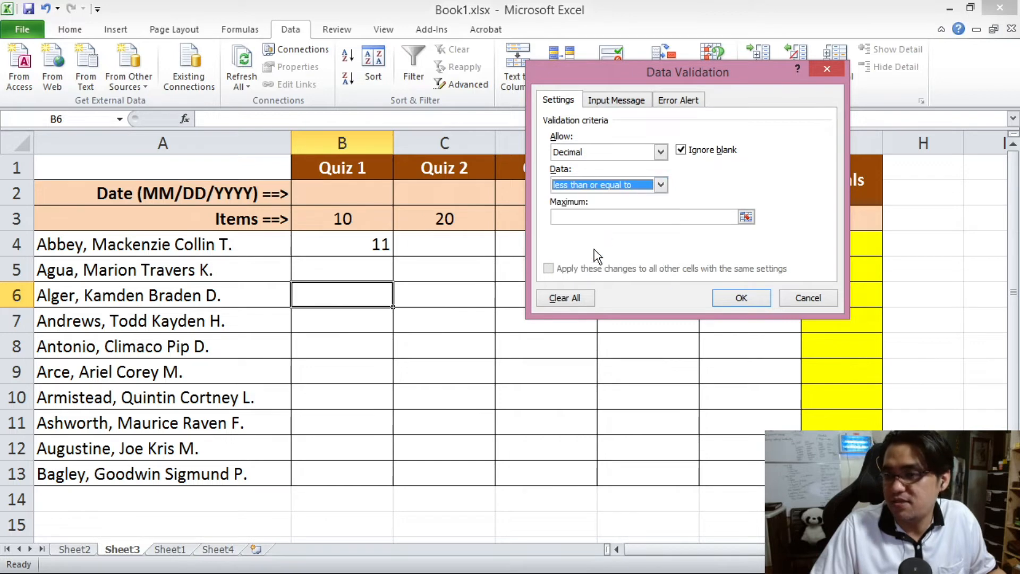
pyautogui.click(604, 218)
pyautogui.click(342, 219)
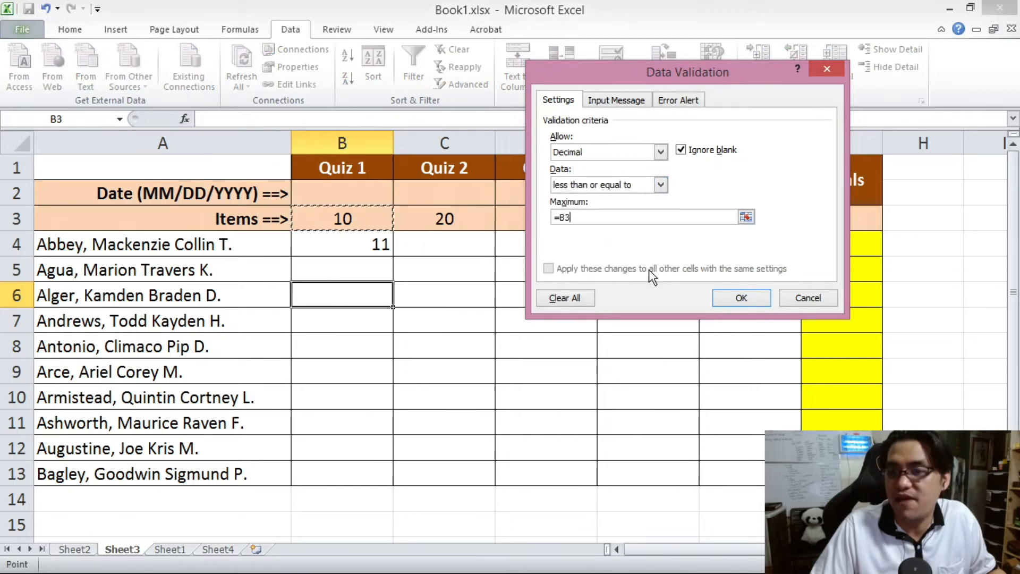
pyautogui.click(744, 296)
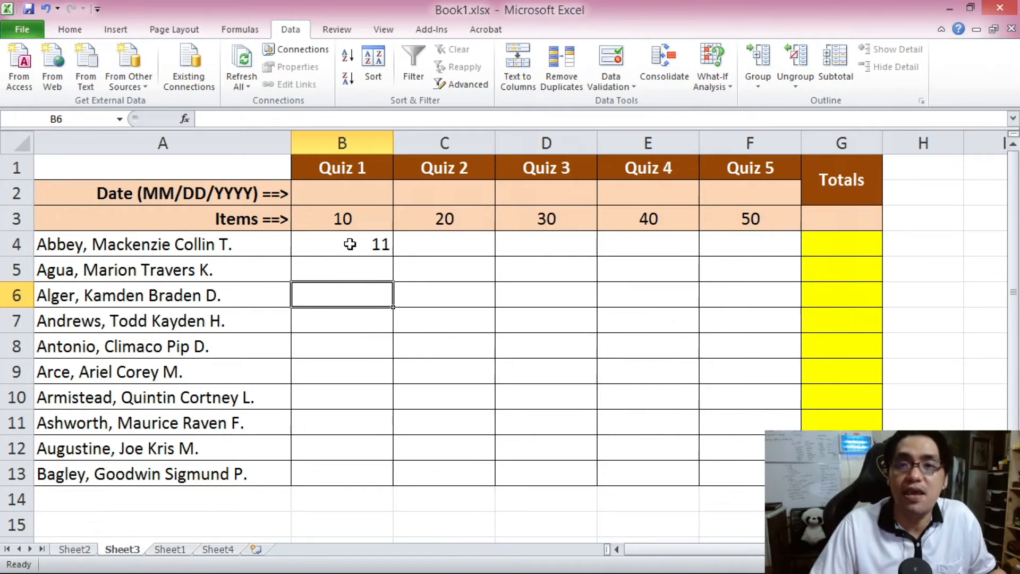
# Review the cell reference used as the maximum in the data validation rule of cell B4.
pyautogui.click(372, 247)
pyautogui.click(611, 69)
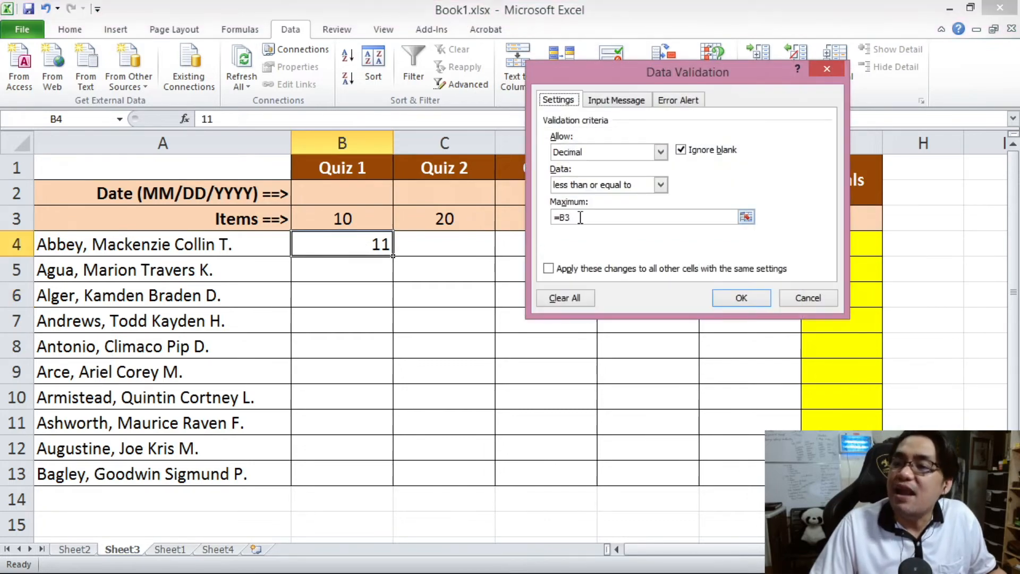
pyautogui.click(617, 217)
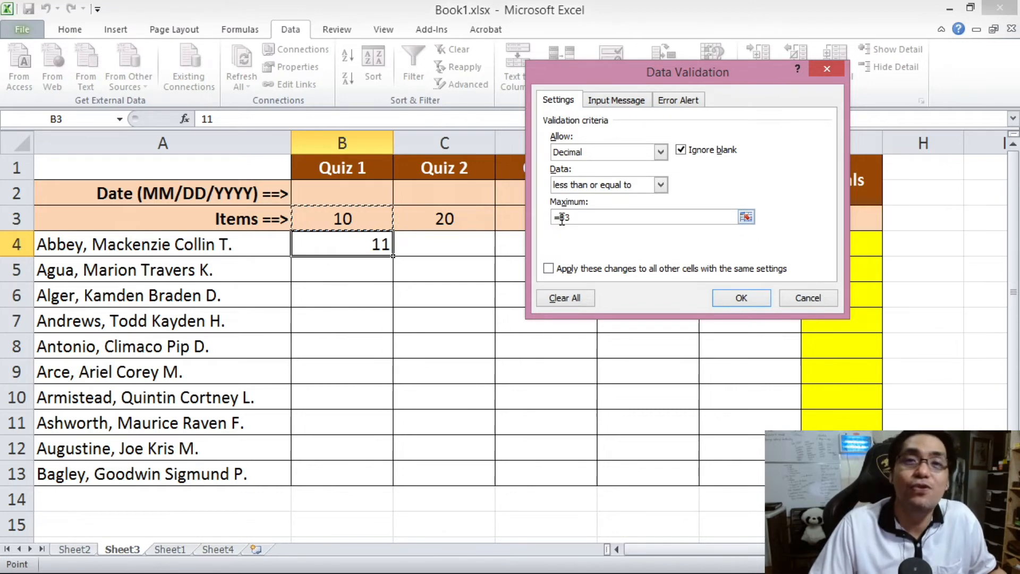
pyautogui.press('Return')
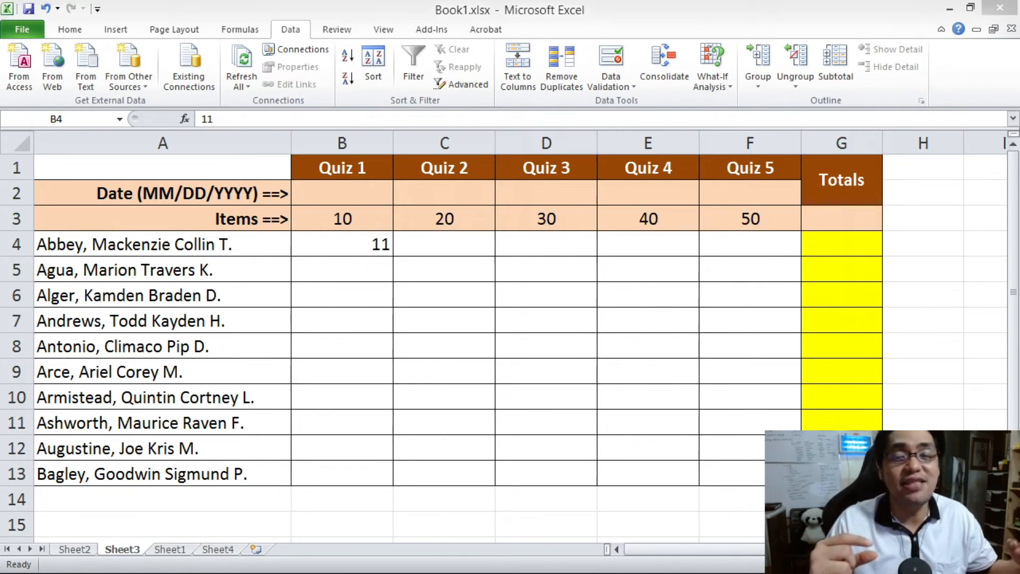
# Reopen the data validation of B4 and set it to Decimal, less than or equal to, with the maximum =B3.
pyautogui.click(333, 242)
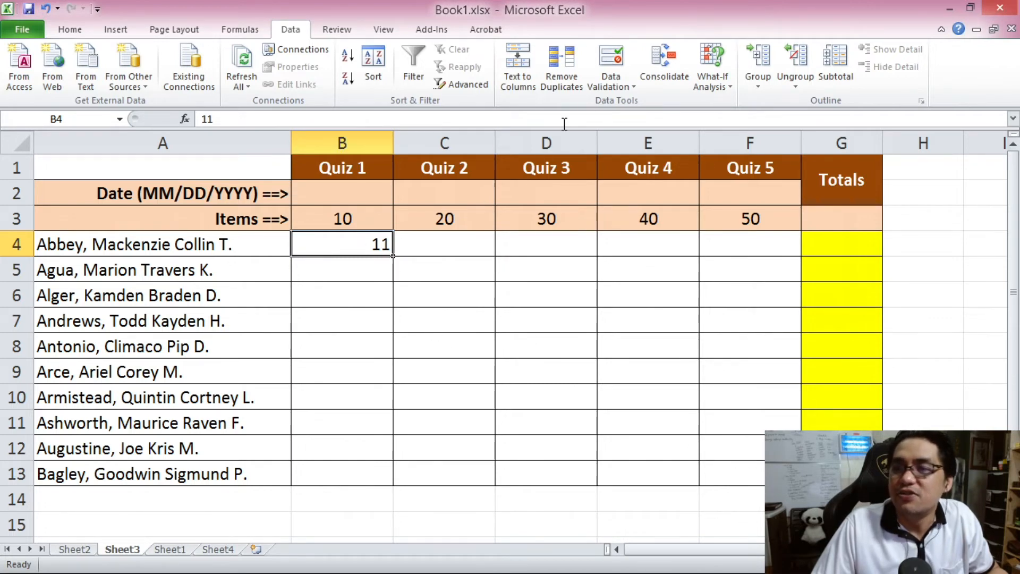
pyautogui.click(617, 57)
pyautogui.moveTo(610, 97); pyautogui.dragTo(578, 81)
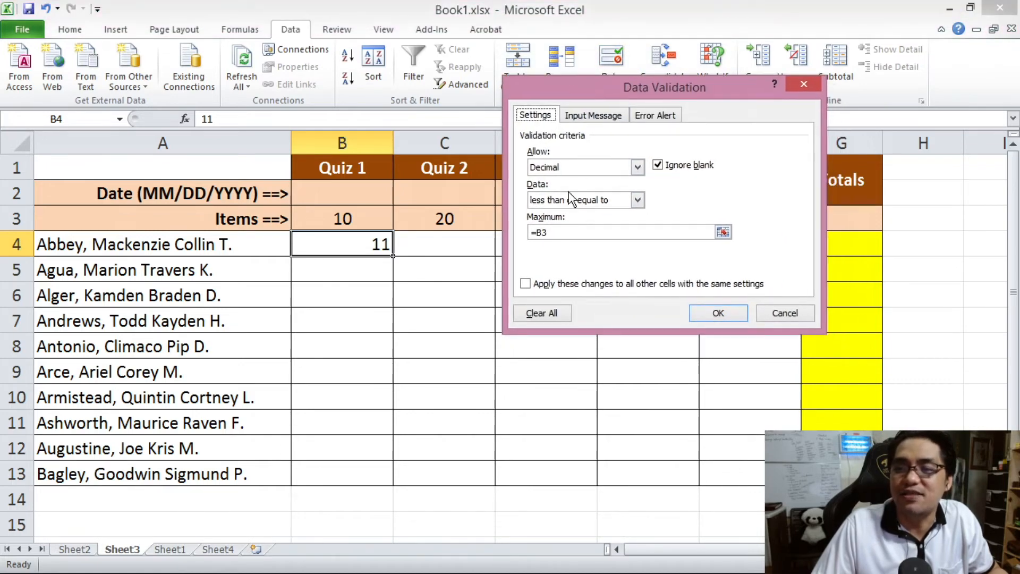
pyautogui.click(566, 237)
pyautogui.click(583, 168)
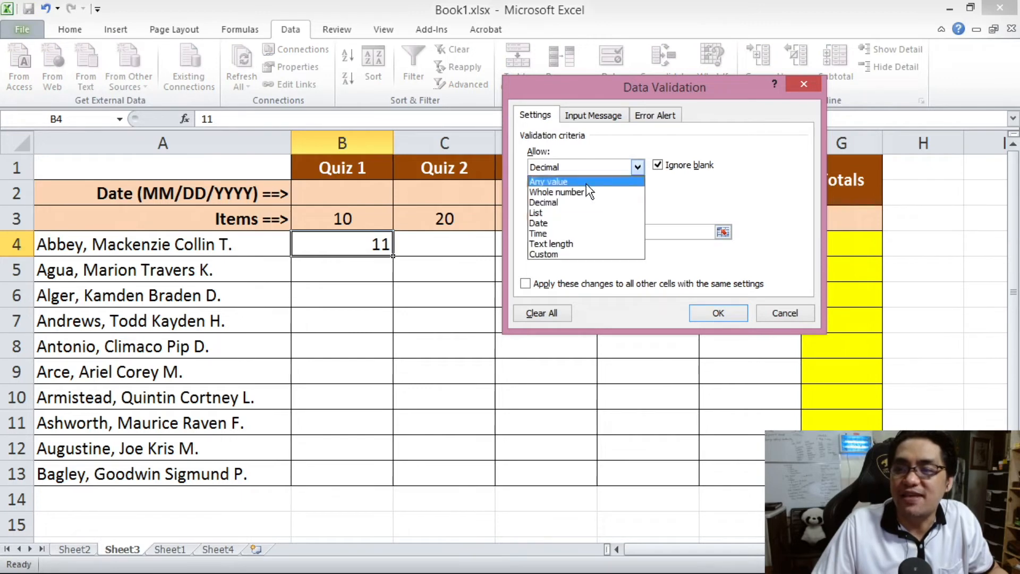
pyautogui.click(595, 203)
pyautogui.doubleClick(589, 202)
pyautogui.click(596, 232)
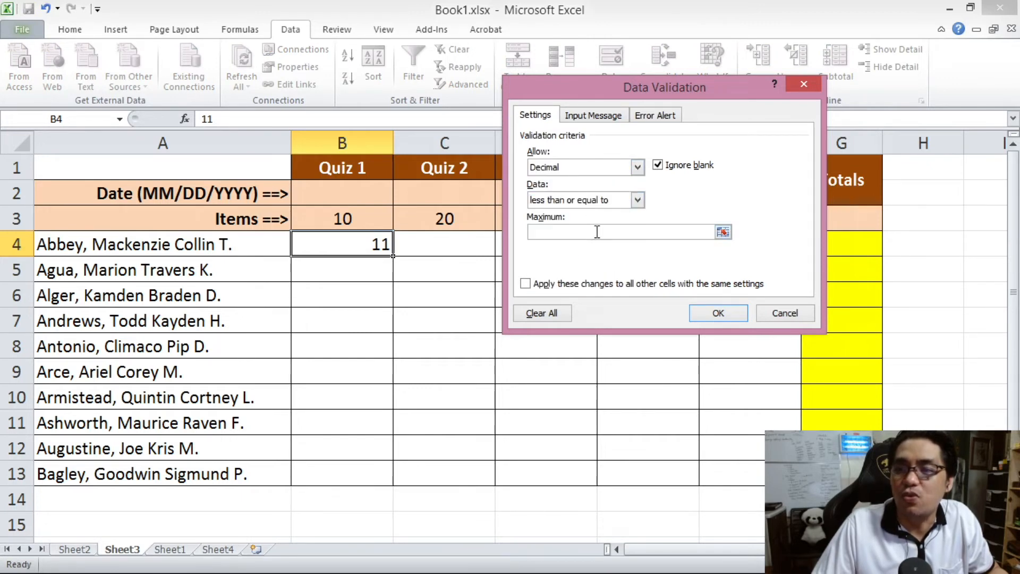
pyautogui.click(355, 218)
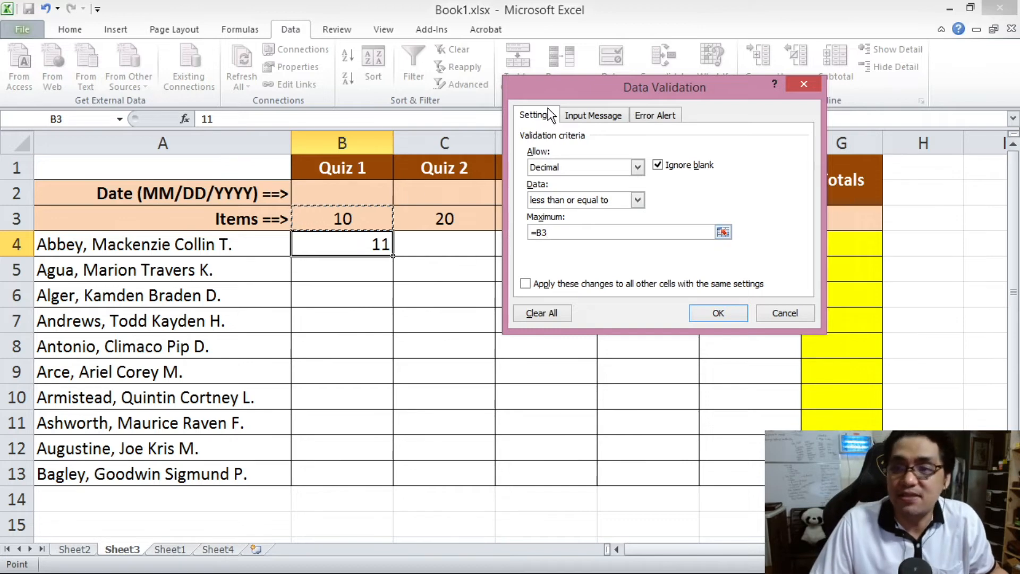
# Lock the row in the maximum reference of B4's validation rule so that it reads =B$3.
pyautogui.moveTo(643, 104); pyautogui.dragTo(0, 64)
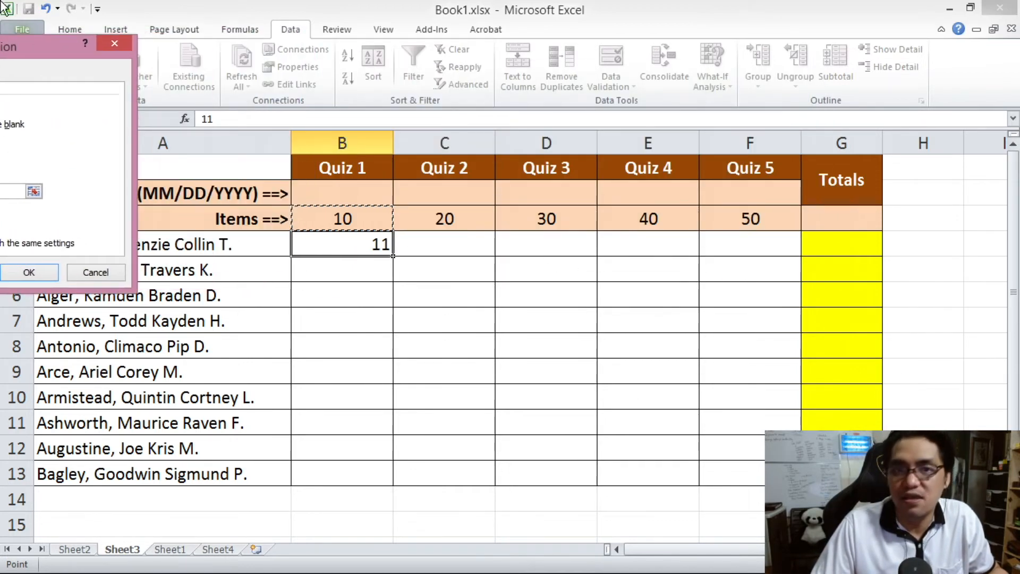
pyautogui.moveTo(30, 49); pyautogui.dragTo(482, 50)
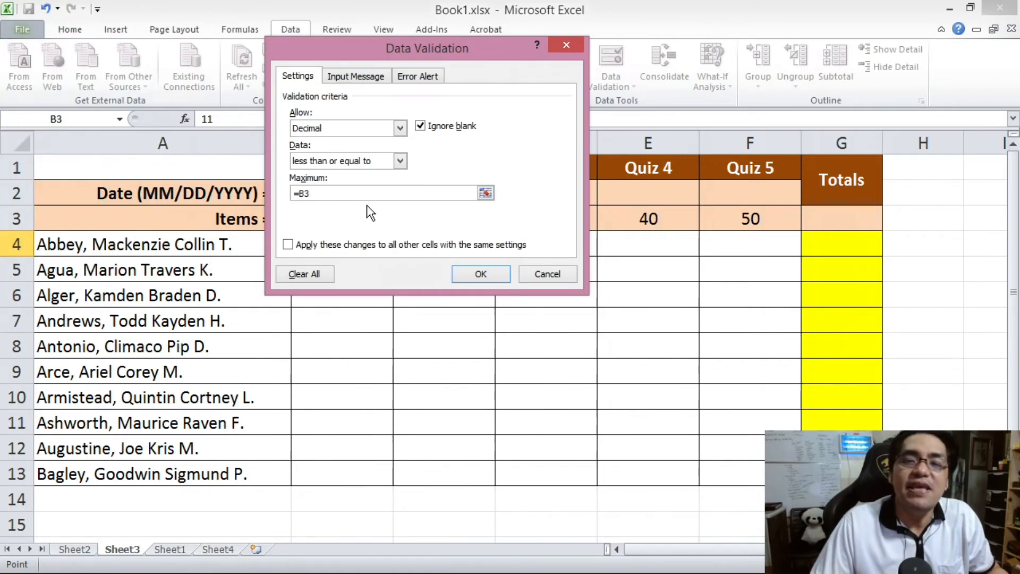
pyautogui.moveTo(360, 47); pyautogui.dragTo(621, 284)
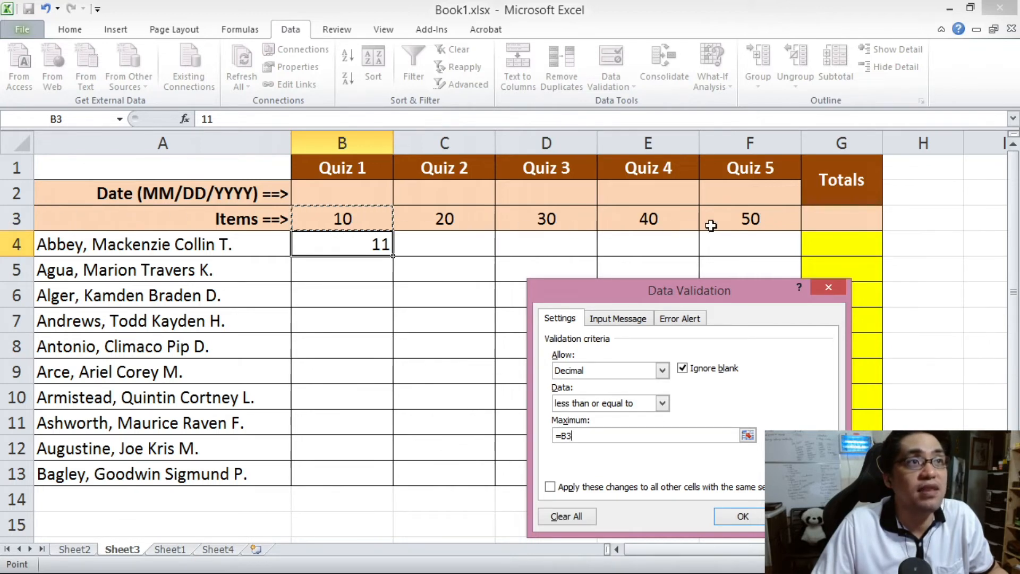
pyautogui.moveTo(758, 296); pyautogui.dragTo(725, 182)
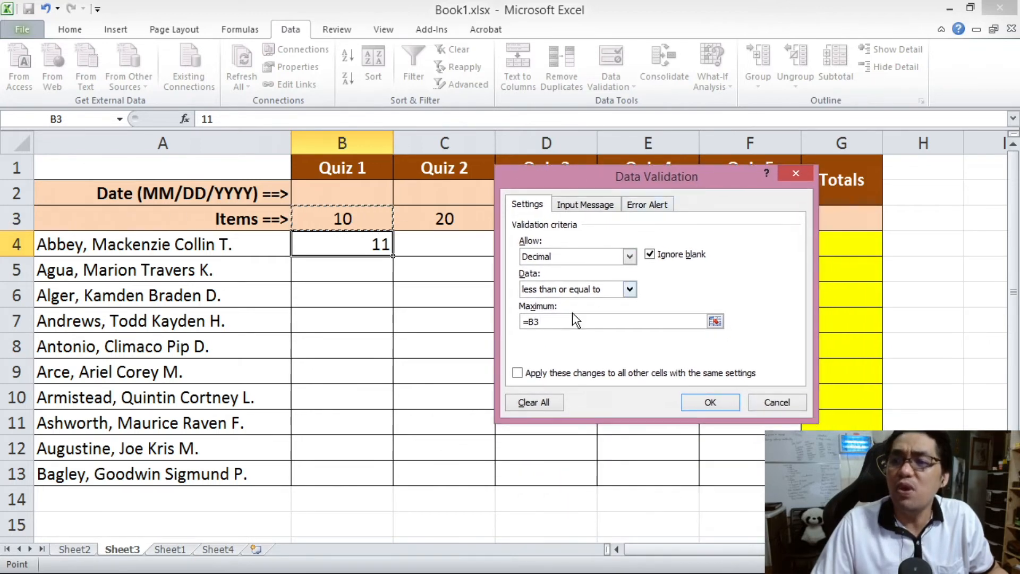
pyautogui.click(536, 324)
pyautogui.write('$')
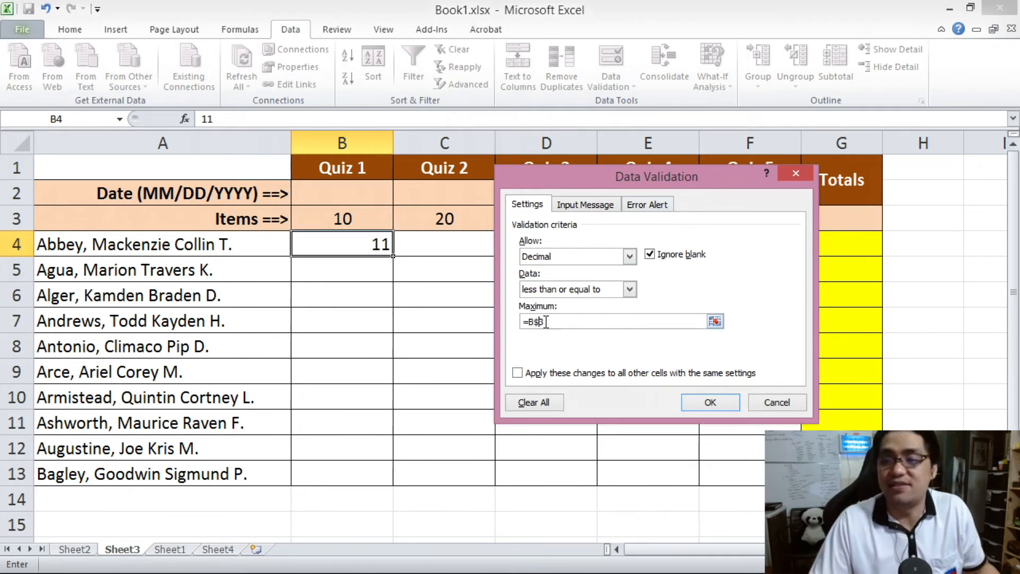
pyautogui.click(528, 322)
pyautogui.write('$')
pyautogui.press('Delete')
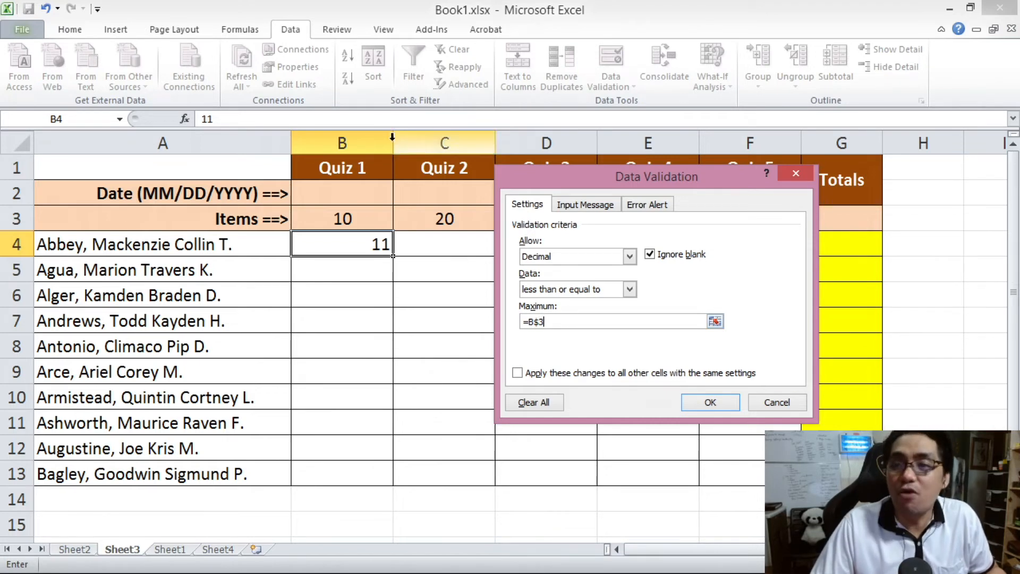
pyautogui.moveTo(560, 176); pyautogui.dragTo(13, 235)
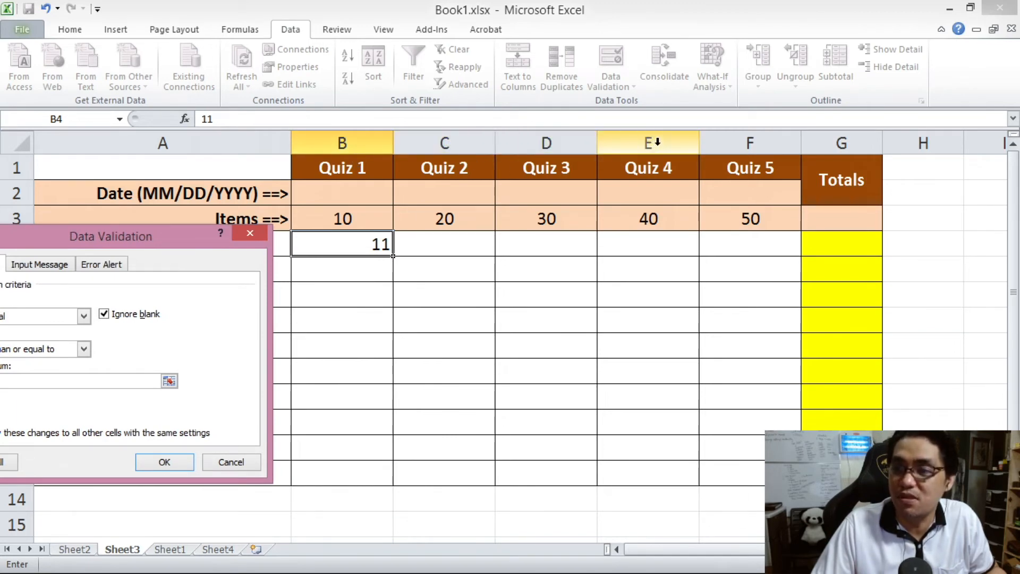
pyautogui.moveTo(182, 230); pyautogui.dragTo(565, 70)
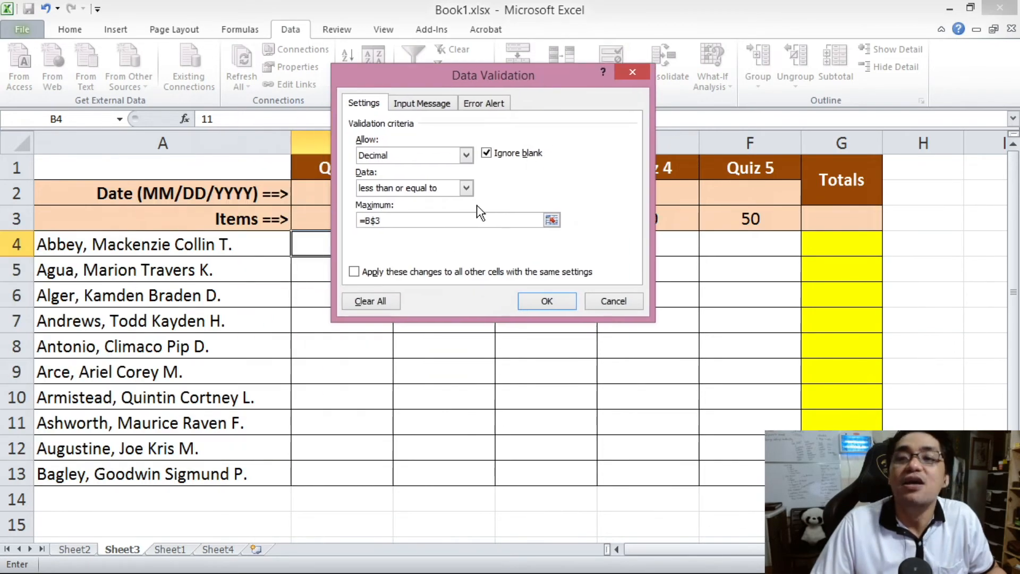
pyautogui.click(365, 220)
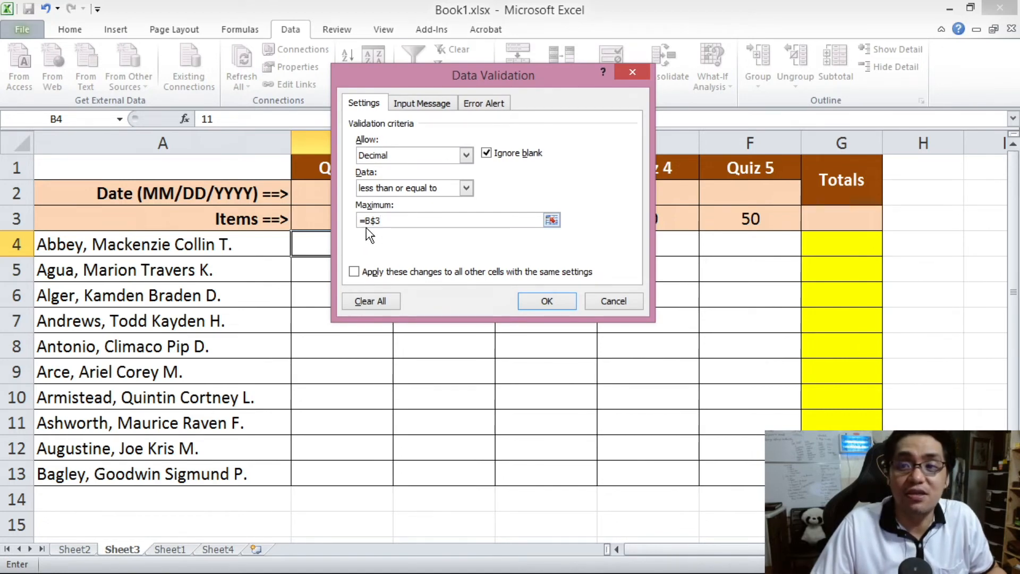
pyautogui.moveTo(371, 220); pyautogui.dragTo(390, 218)
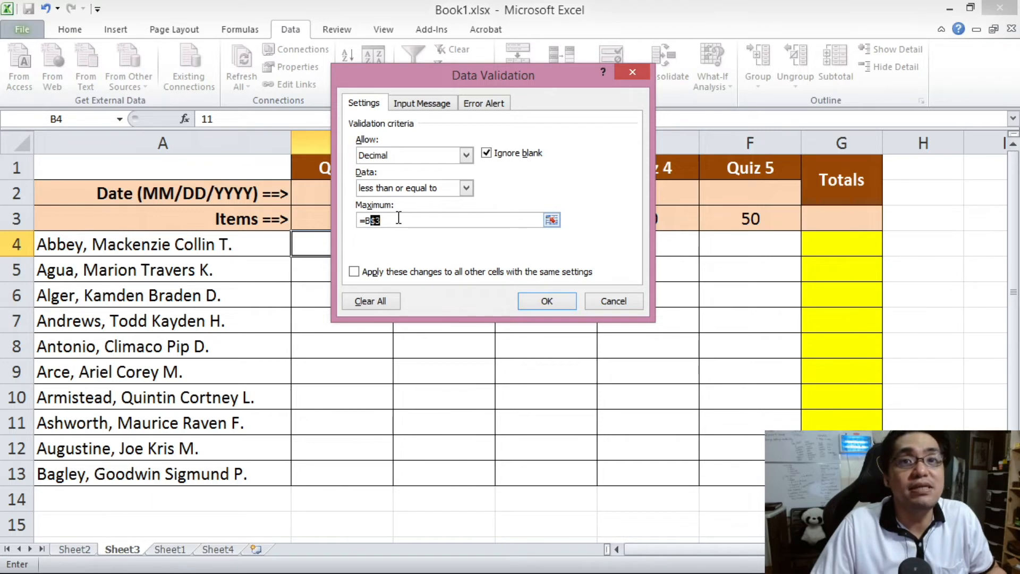
pyautogui.moveTo(421, 74); pyautogui.dragTo(296, 305)
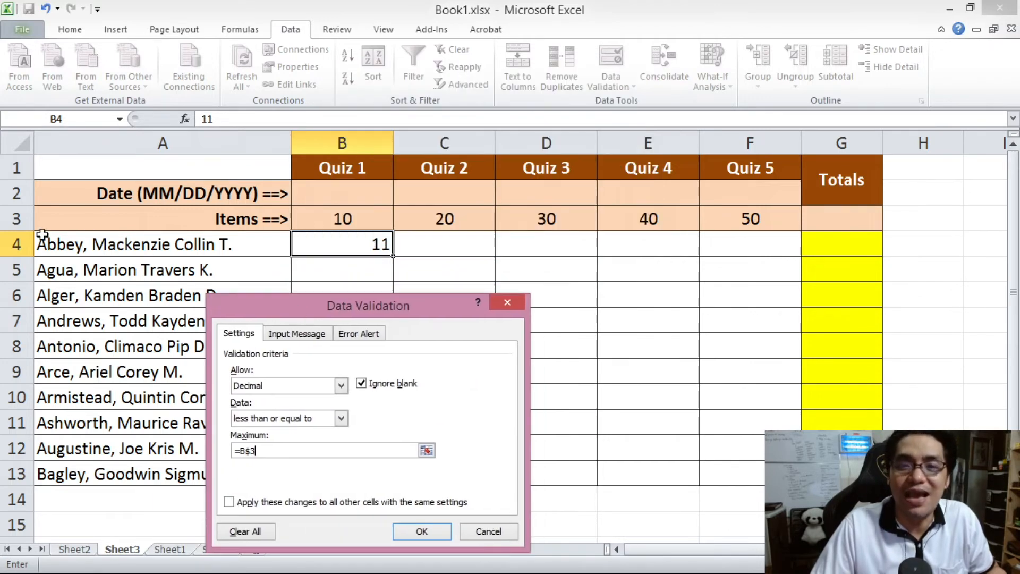
pyautogui.moveTo(478, 303); pyautogui.dragTo(620, 99)
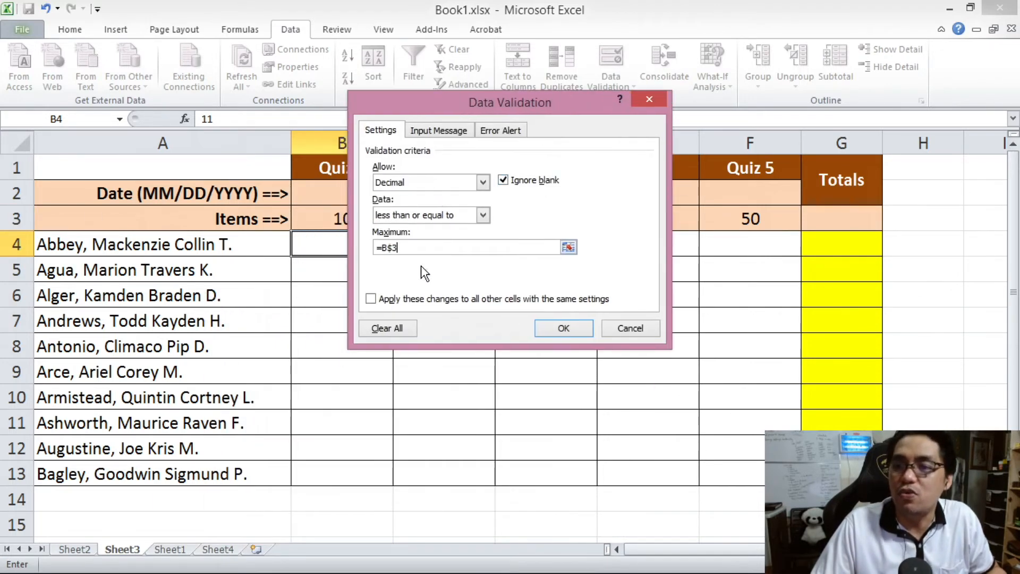
# Add an error alert titled "Invalid Score" with the message "Please enter a score lesser than or equal to the total score for this quiz.".
pyautogui.click(520, 133)
pyautogui.click(525, 204)
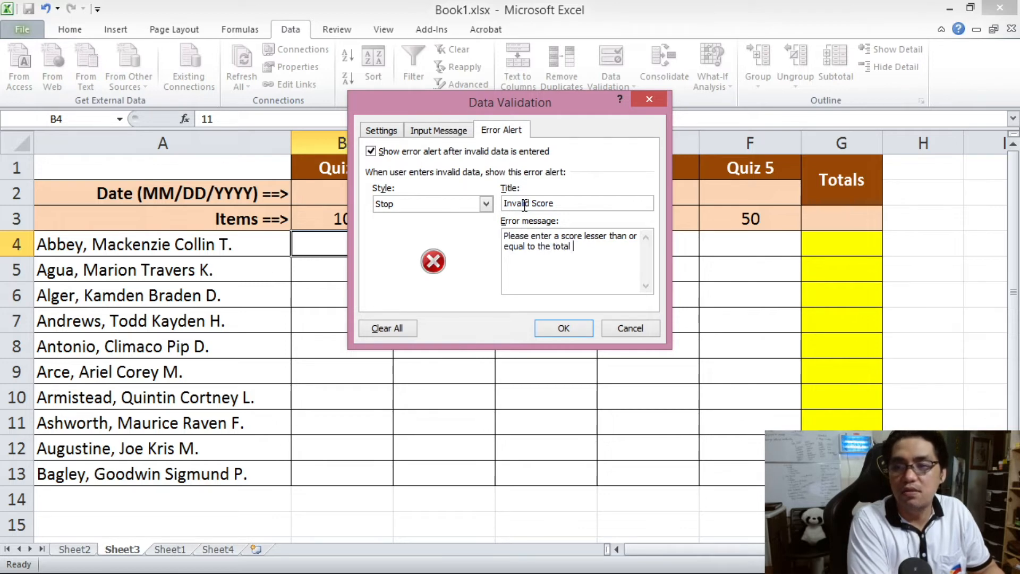
pyautogui.write('uiz.')
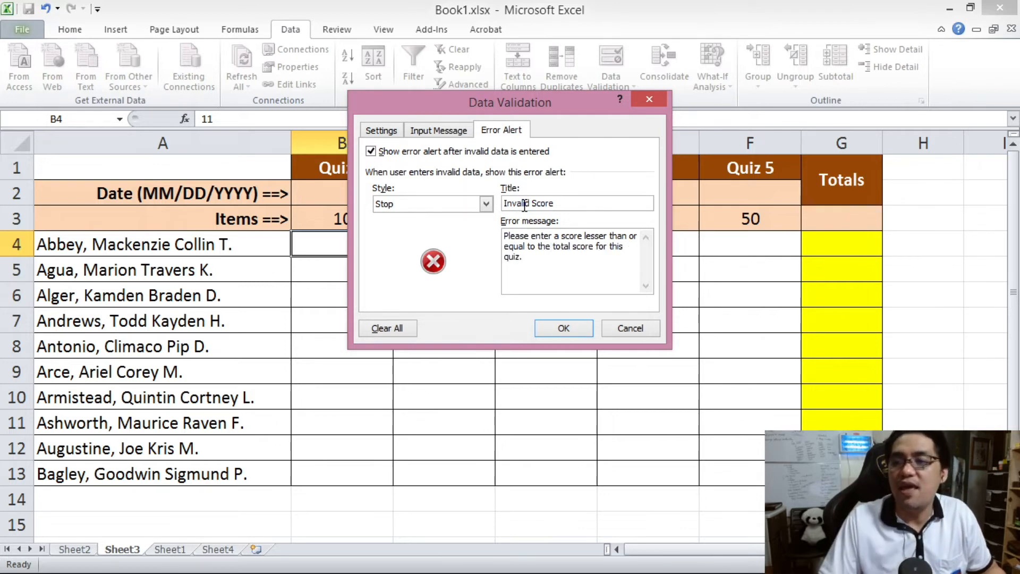
pyautogui.click(564, 328)
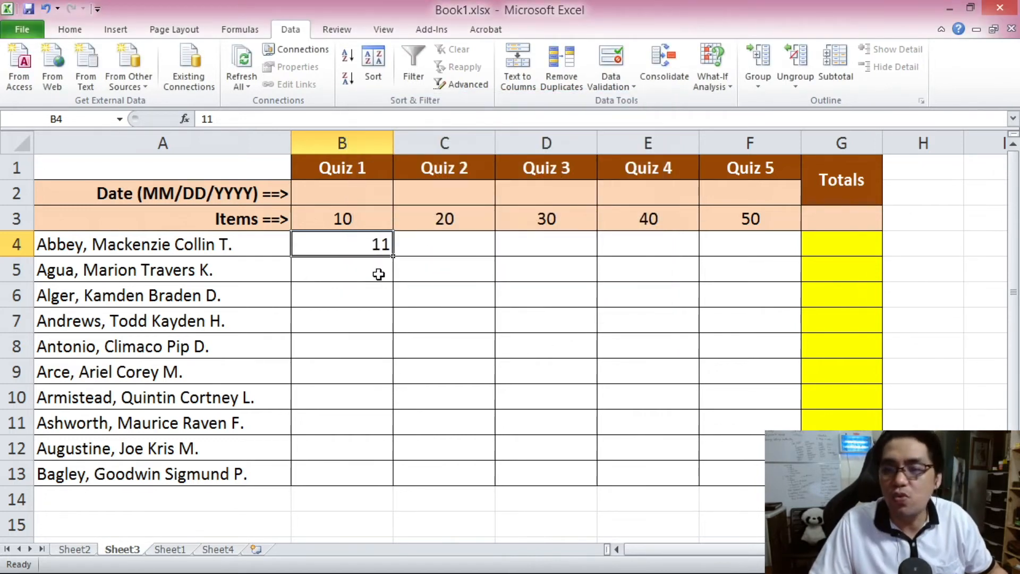
# Test B4 by trying the score 31231313, cancel that entry, and enter 10 instead.
pyautogui.write('31231313')
pyautogui.press('Return')
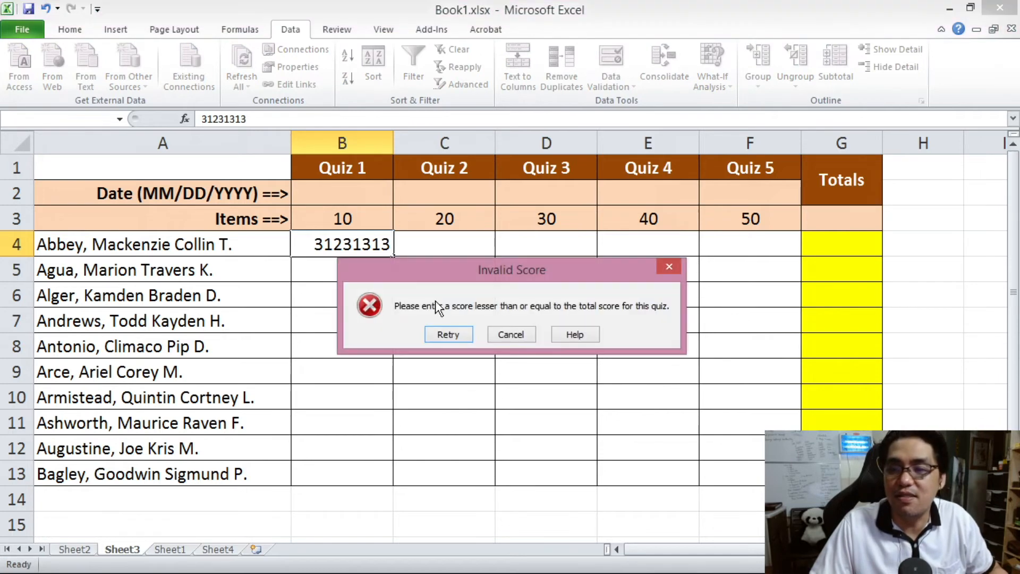
pyautogui.moveTo(522, 266); pyautogui.dragTo(599, 161)
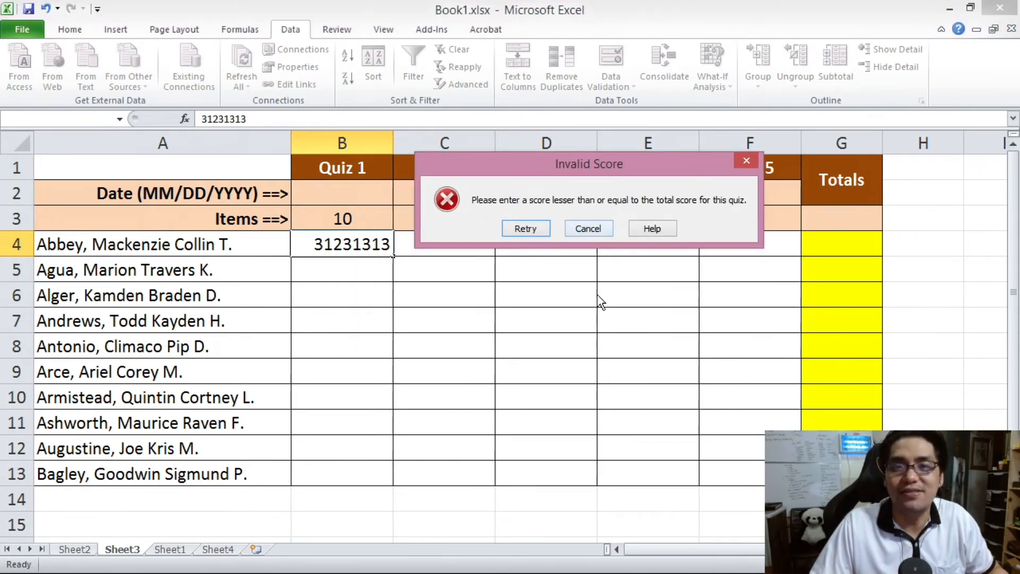
pyautogui.click(588, 229)
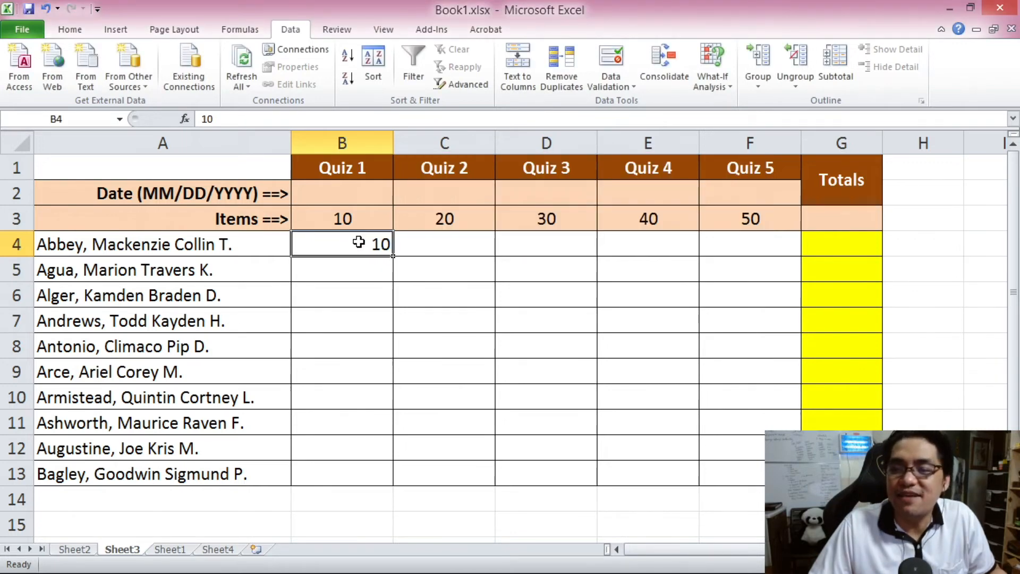
# Copy cell B4 with its validation rule and paste it over the whole score range B4:F13.
pyautogui.moveTo(369, 239)
pyautogui.mouseDown()
pyautogui.moveTo(668, 391)
pyautogui.moveTo(752, 469)
pyautogui.mouseUp()
pyautogui.click(375, 256)
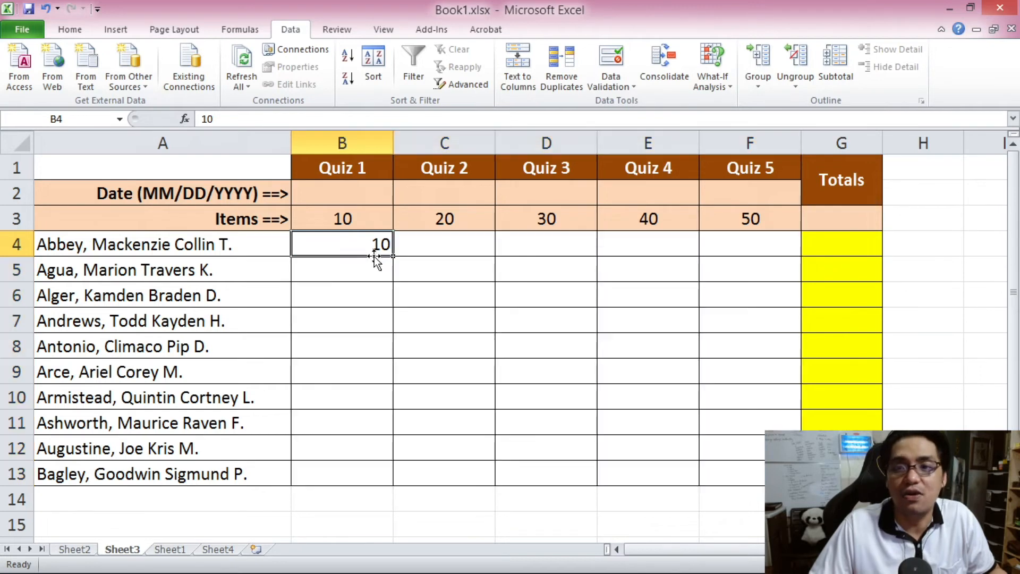
pyautogui.hotkey('ctrl', 'c')
pyautogui.moveTo(353, 246)
pyautogui.mouseDown()
pyautogui.moveTo(733, 448)
pyautogui.moveTo(736, 468)
pyautogui.mouseUp()
pyautogui.hotkey('ctrl', 'v')
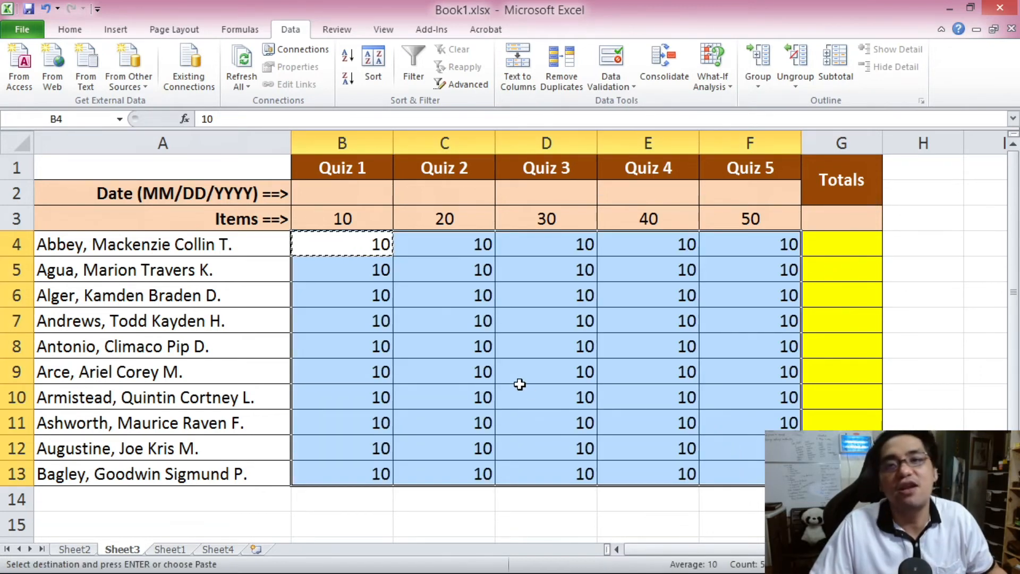
# Clear the copied scores from the whole range B4:F13.
pyautogui.press('Delete')
pyautogui.click(358, 244)
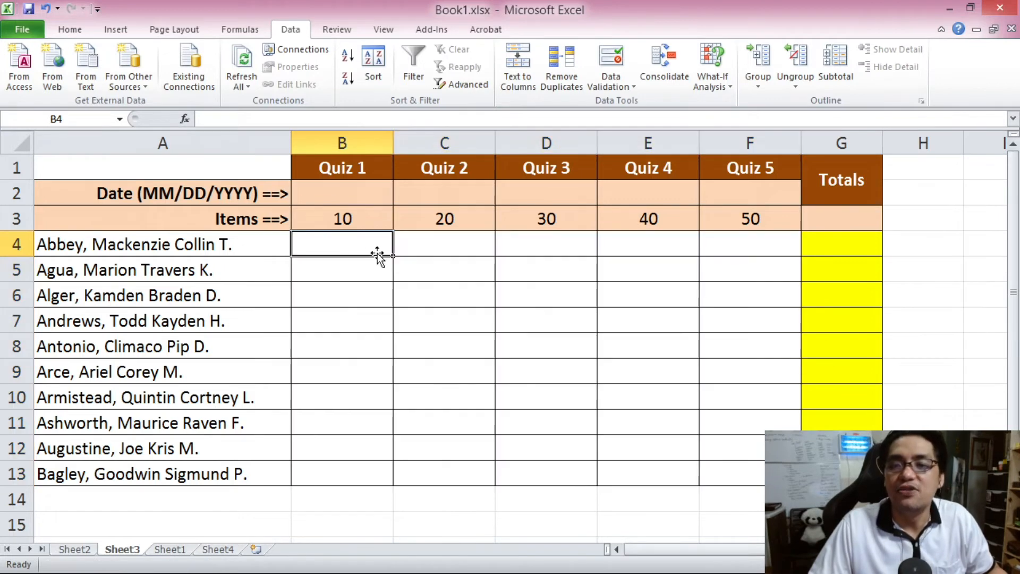
pyautogui.click(430, 272)
pyautogui.click(573, 363)
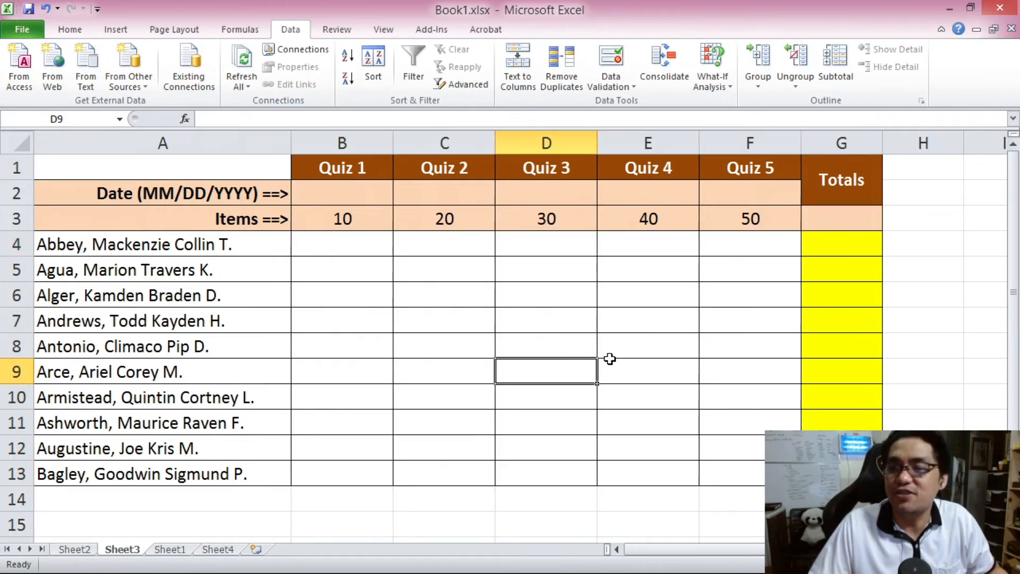
# Examine the validation settings of cell F13, comparing its maximum reference with the Quiz 5 item count.
pyautogui.click(747, 472)
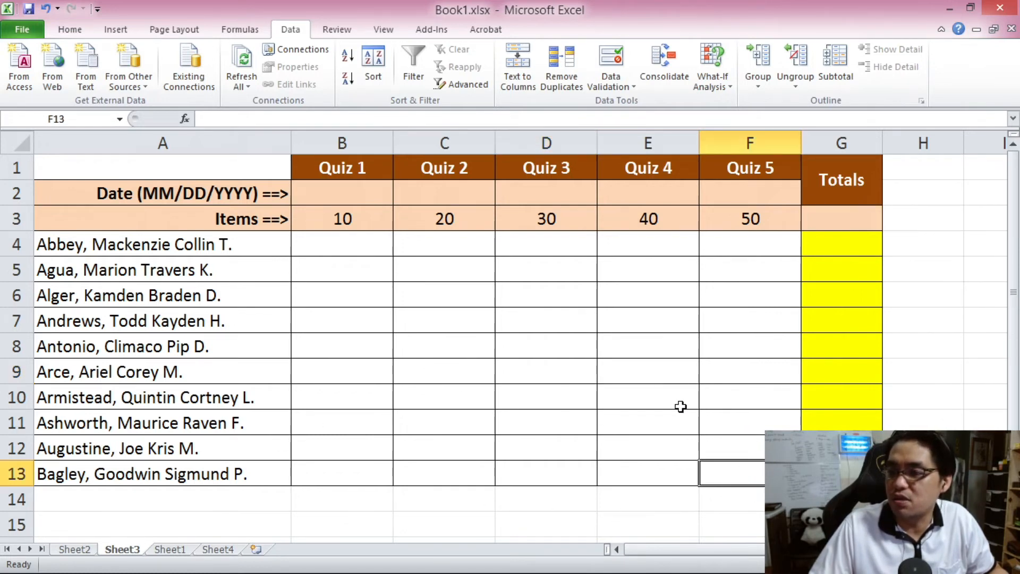
pyautogui.click(613, 53)
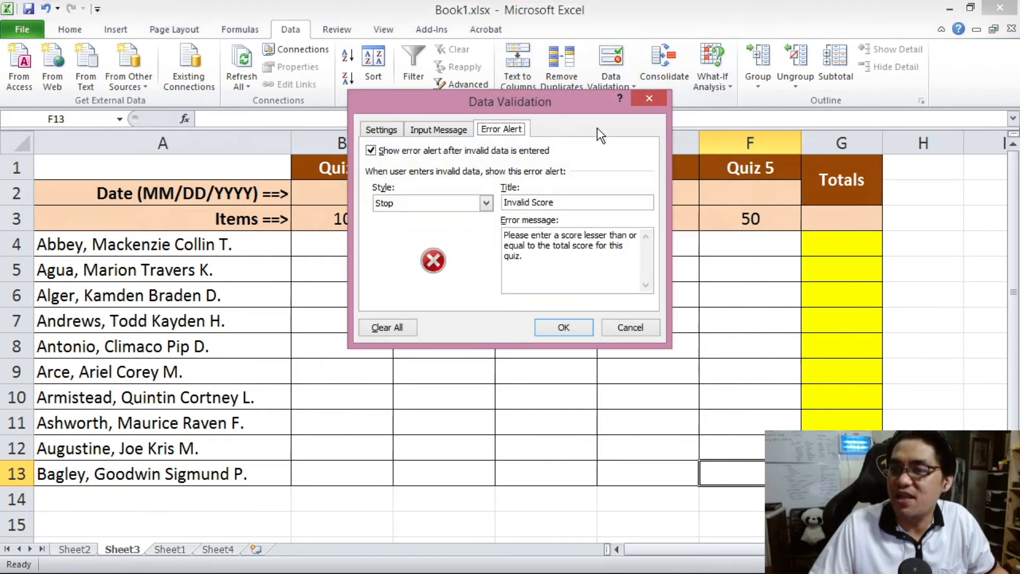
pyautogui.click(381, 130)
pyautogui.moveTo(415, 101); pyautogui.dragTo(782, 37)
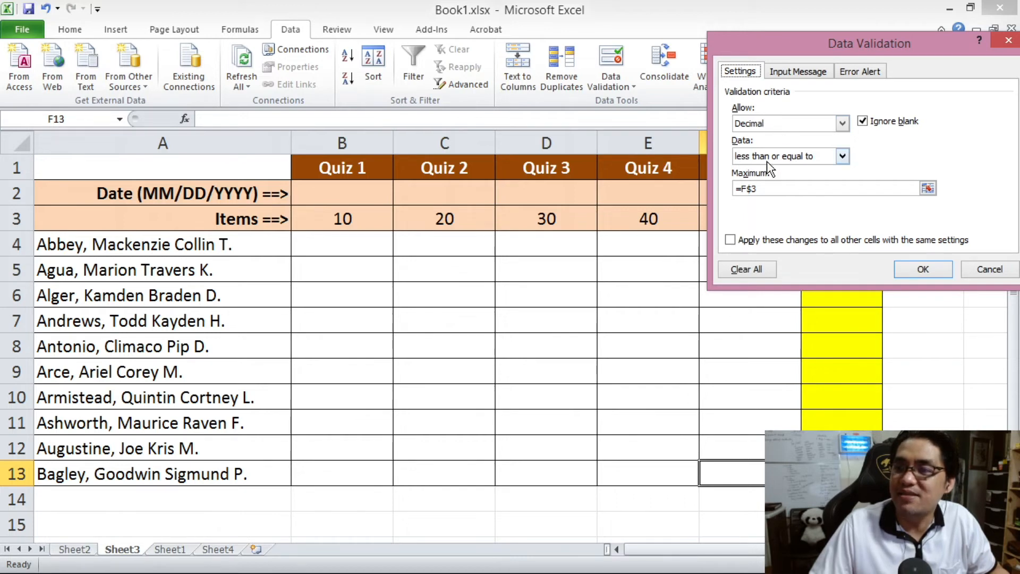
pyautogui.moveTo(799, 37); pyautogui.dragTo(215, 341)
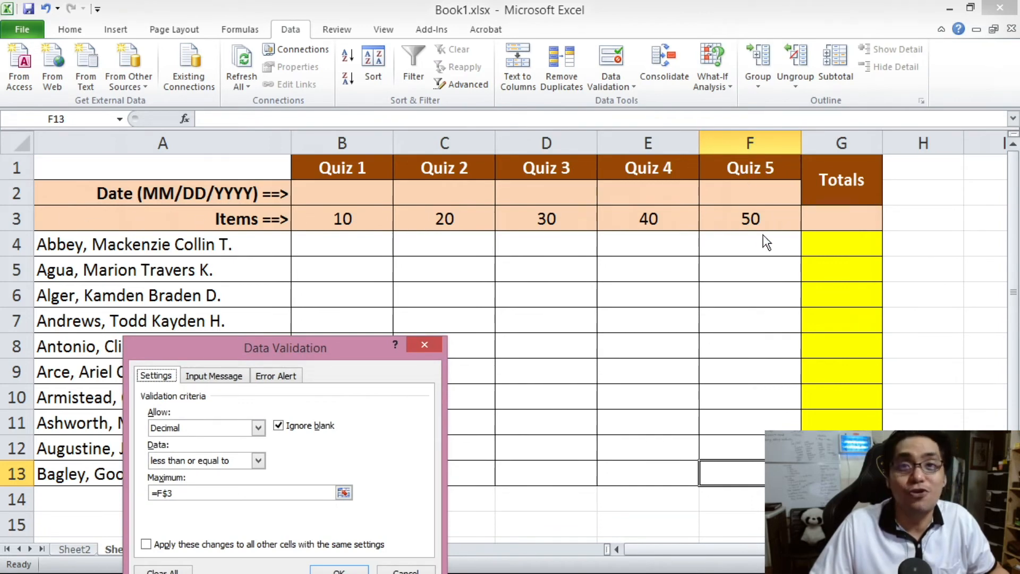
pyautogui.moveTo(297, 354); pyautogui.dragTo(423, 167)
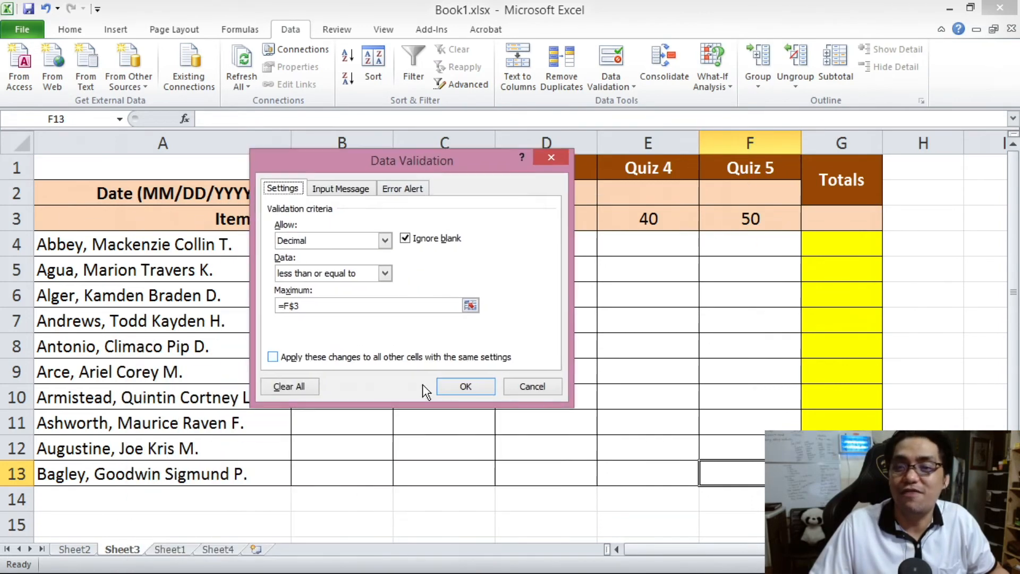
pyautogui.click(462, 387)
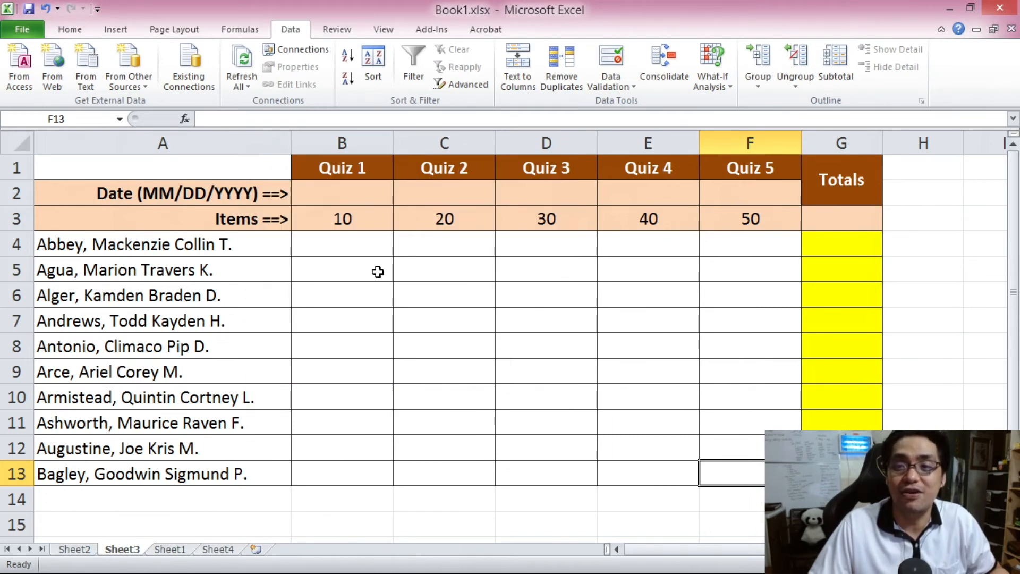
# Test the score limits by trying 11 in B4 and 21 in C5, cancelling each entry.
pyautogui.click(359, 251)
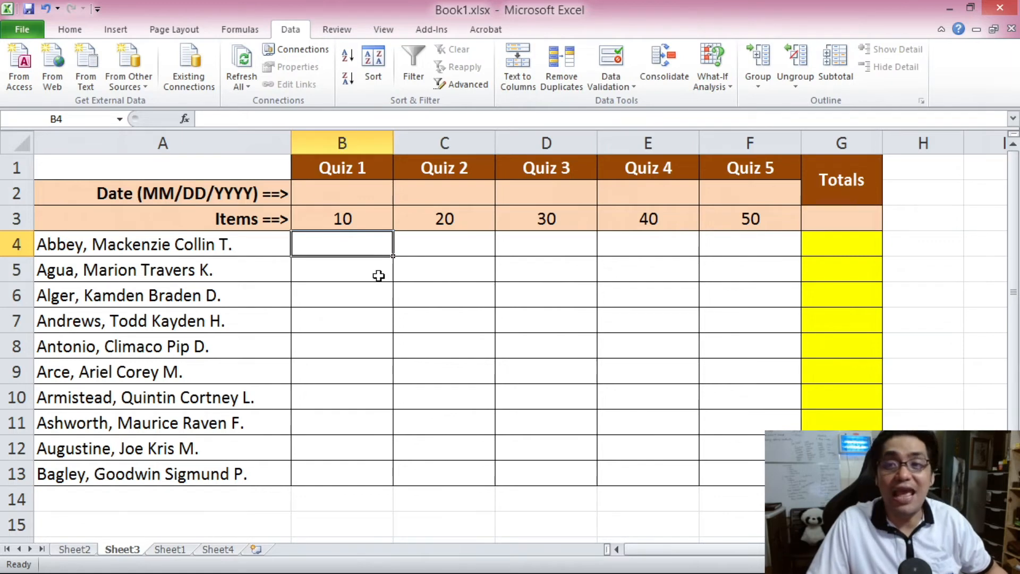
pyautogui.write('11')
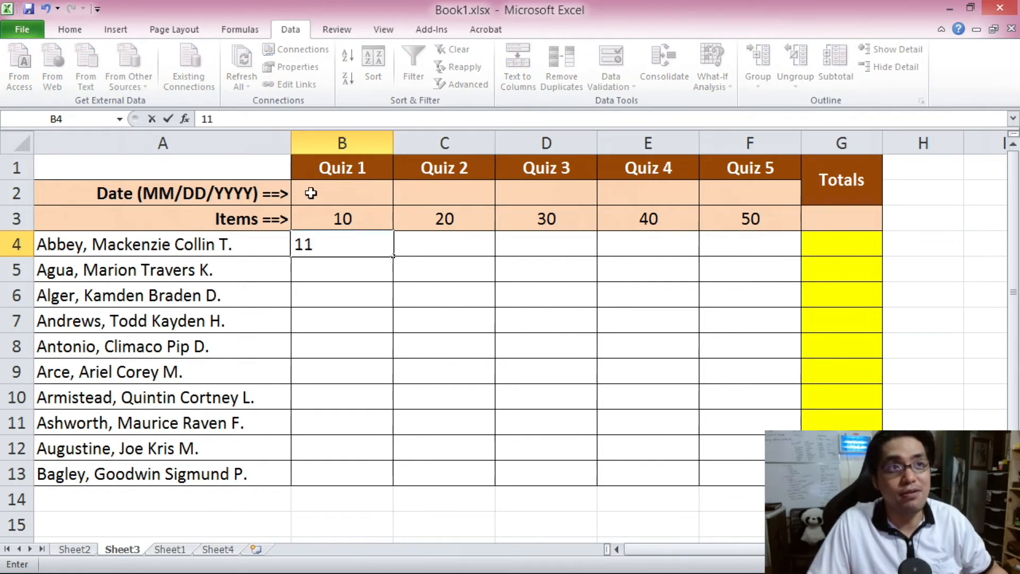
pyautogui.press('Return')
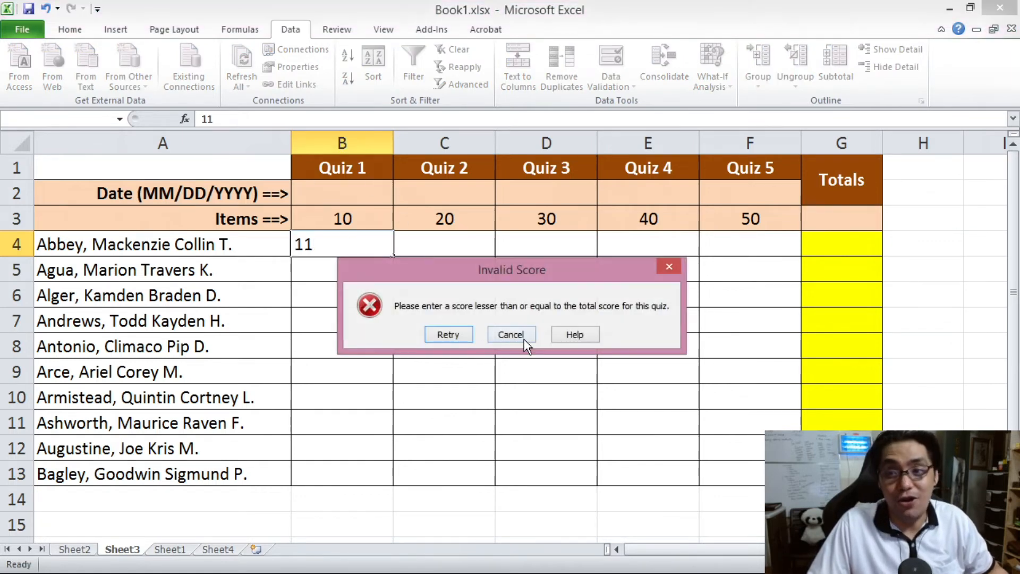
pyautogui.click(511, 333)
pyautogui.click(446, 275)
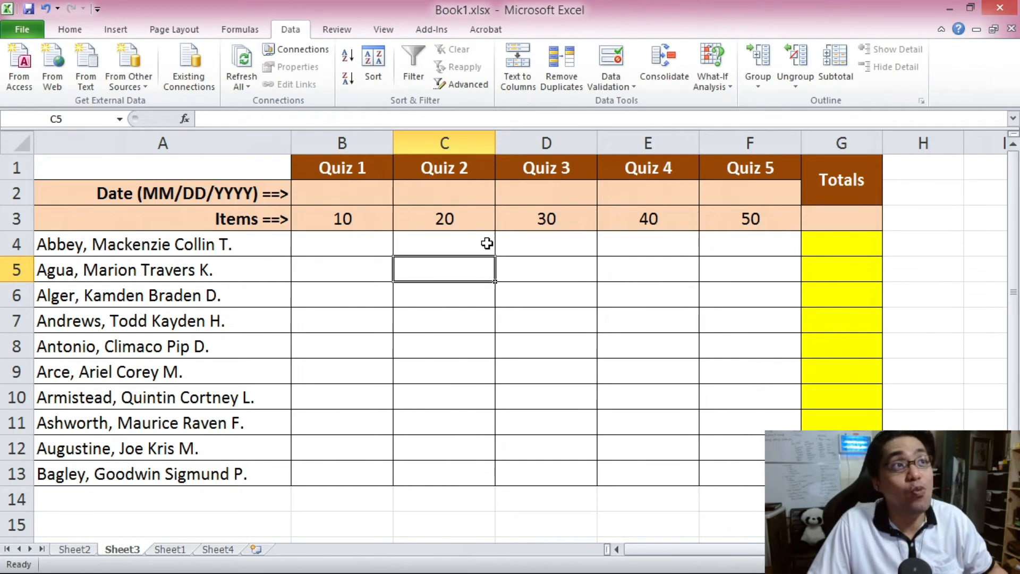
pyautogui.write('21')
pyautogui.press('Return')
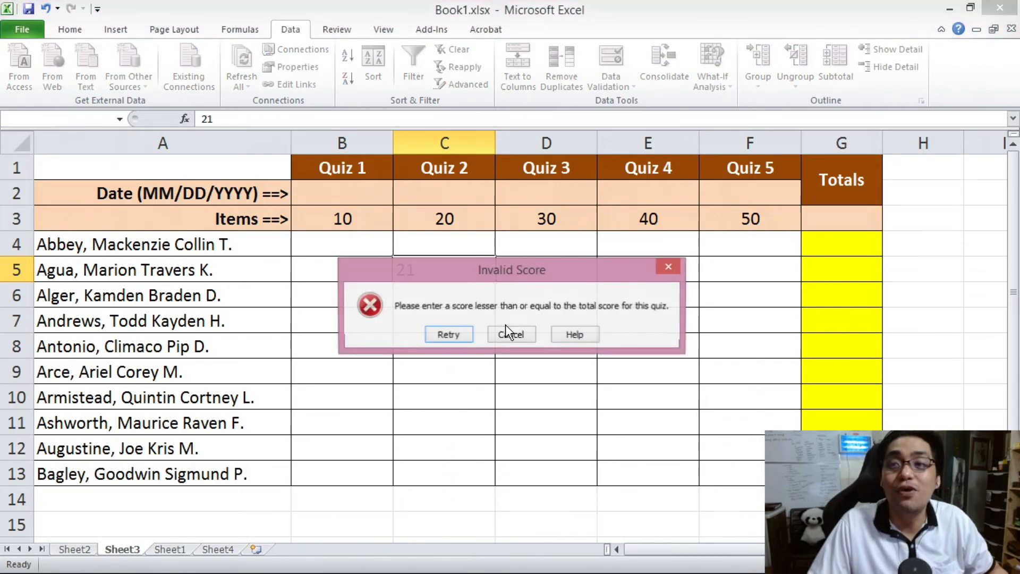
pyautogui.click(510, 334)
# Test the score limits by trying 31 in D6 and 41 in E7, cancelling each entry.
pyautogui.click(553, 307)
pyautogui.write('31')
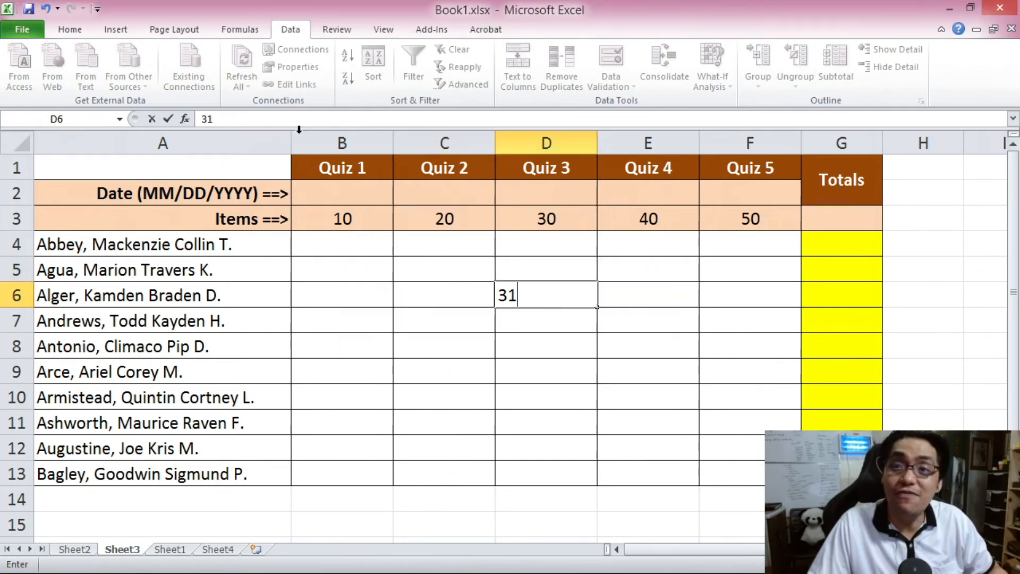
pyautogui.press('Return')
pyautogui.click(524, 333)
pyautogui.click(637, 323)
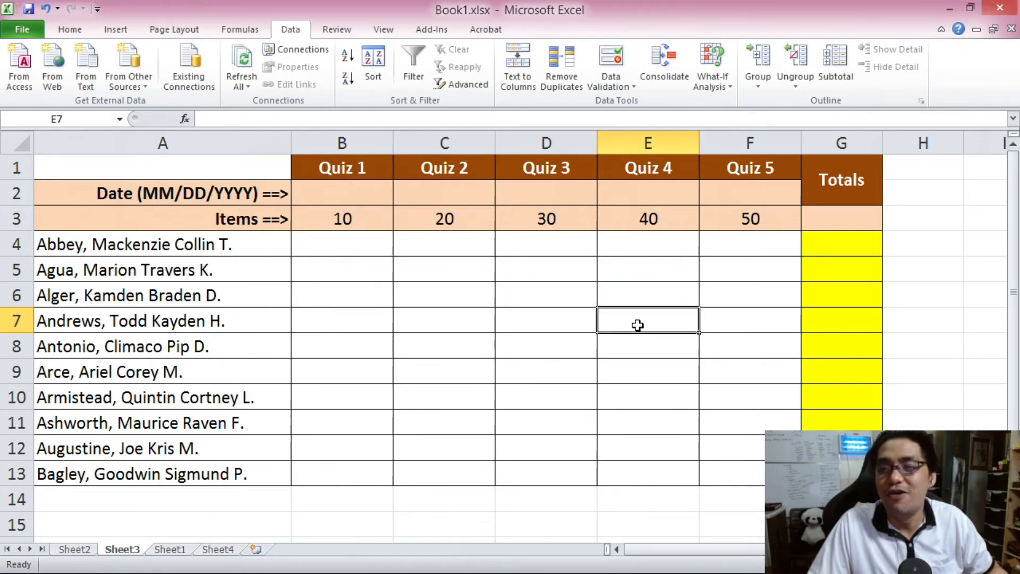
pyautogui.write('41')
pyautogui.press('Return')
pyautogui.click(532, 332)
# Test the Quiz 5 score limit by entering 49 in F8 and trying 51 in F9.
pyautogui.click(723, 349)
pyautogui.write('49')
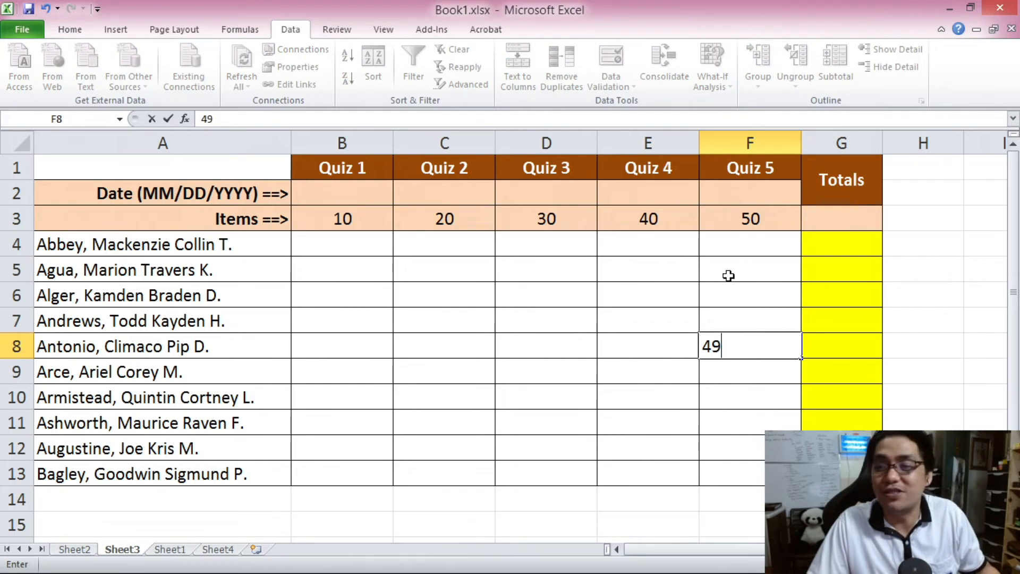
pyautogui.click(727, 274)
pyautogui.click(752, 364)
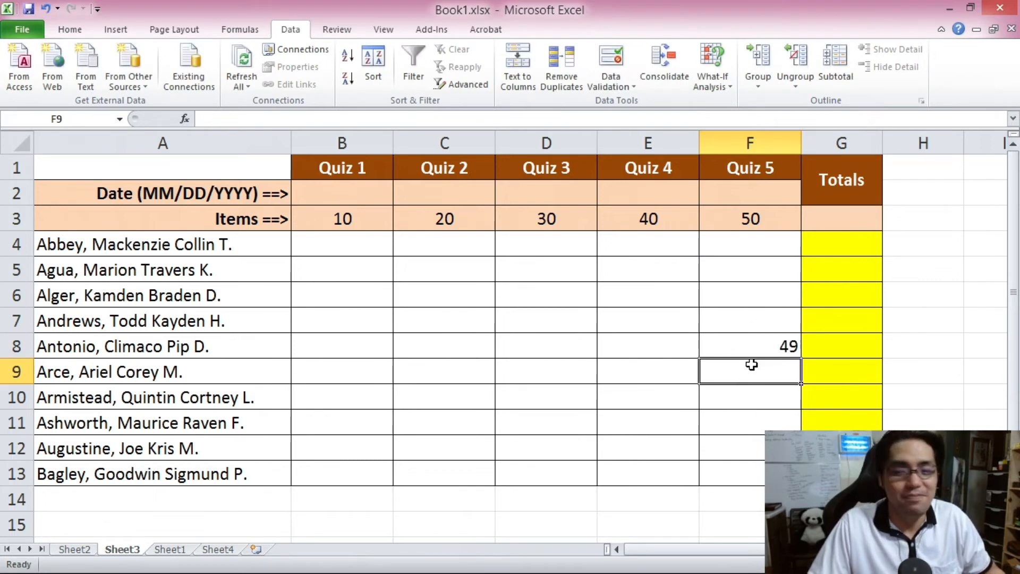
pyautogui.write('51')
pyautogui.press('Return')
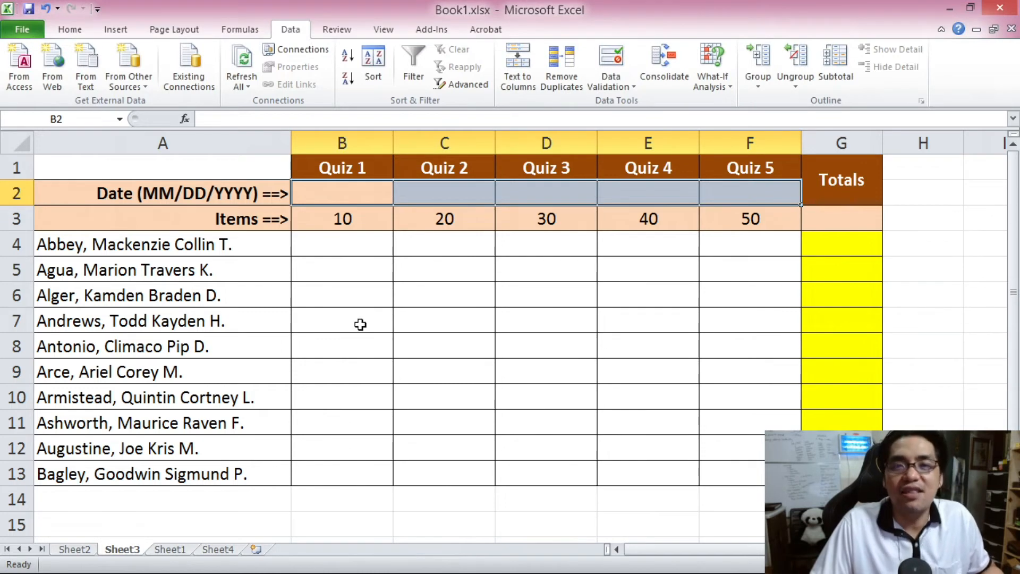
# Open data validation for the quiz date cells B2:F2, declining to extend the existing validation to them.
pyautogui.click(217, 271)
pyautogui.click(235, 189)
pyautogui.moveTo(341, 192); pyautogui.dragTo(724, 197)
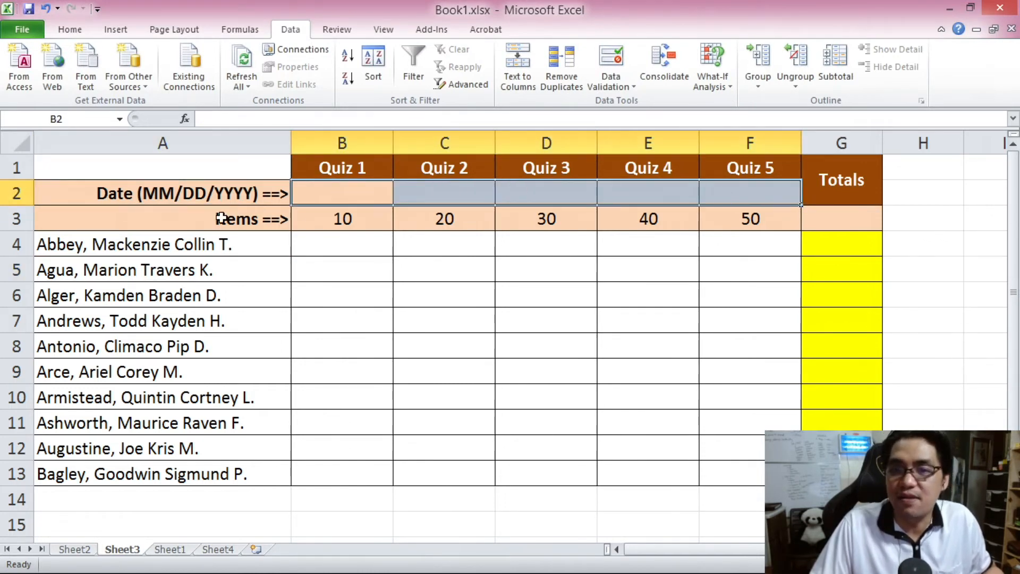
pyautogui.click(203, 199)
pyautogui.click(365, 196)
pyautogui.moveTo(337, 194); pyautogui.dragTo(747, 200)
pyautogui.click(611, 59)
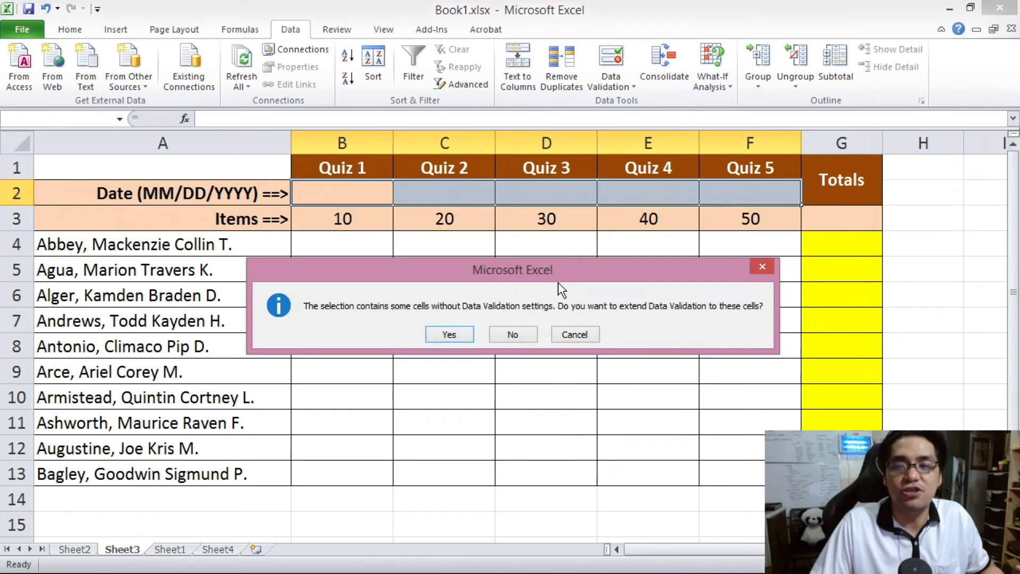
pyautogui.moveTo(540, 261); pyautogui.dragTo(506, 201)
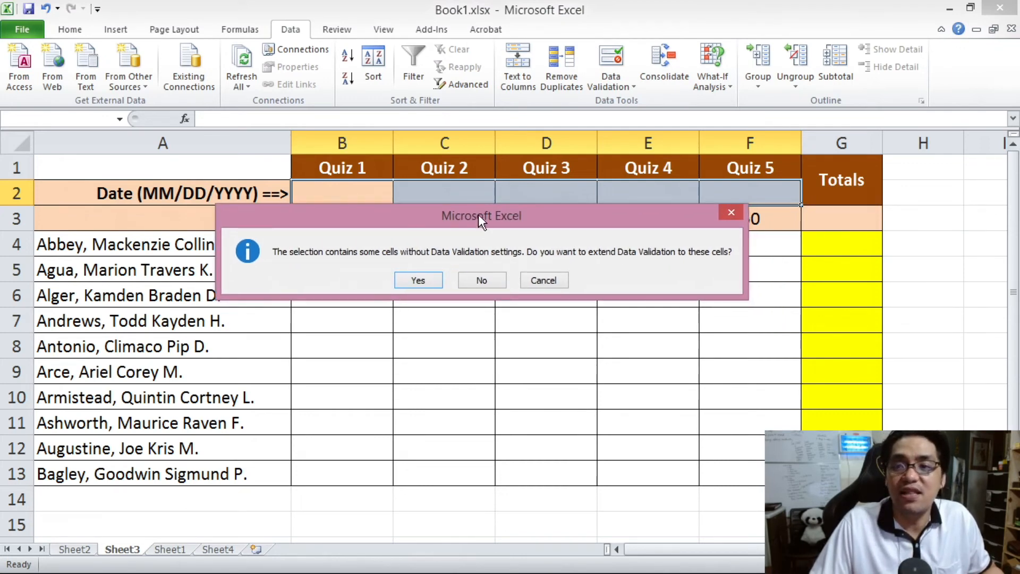
pyautogui.moveTo(479, 214); pyautogui.dragTo(456, 272)
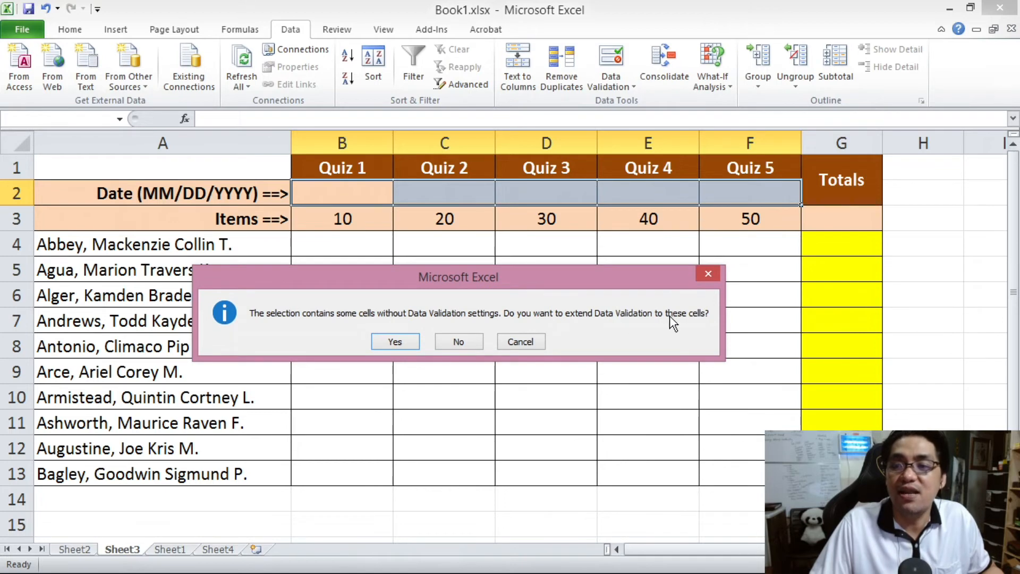
pyautogui.moveTo(566, 287); pyautogui.dragTo(550, 335)
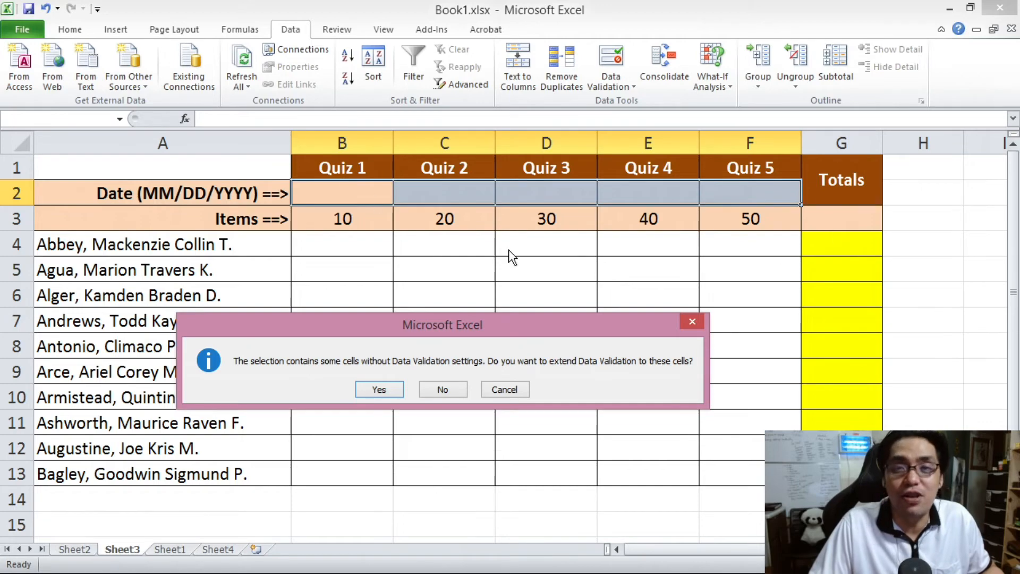
pyautogui.moveTo(521, 333); pyautogui.dragTo(537, 268)
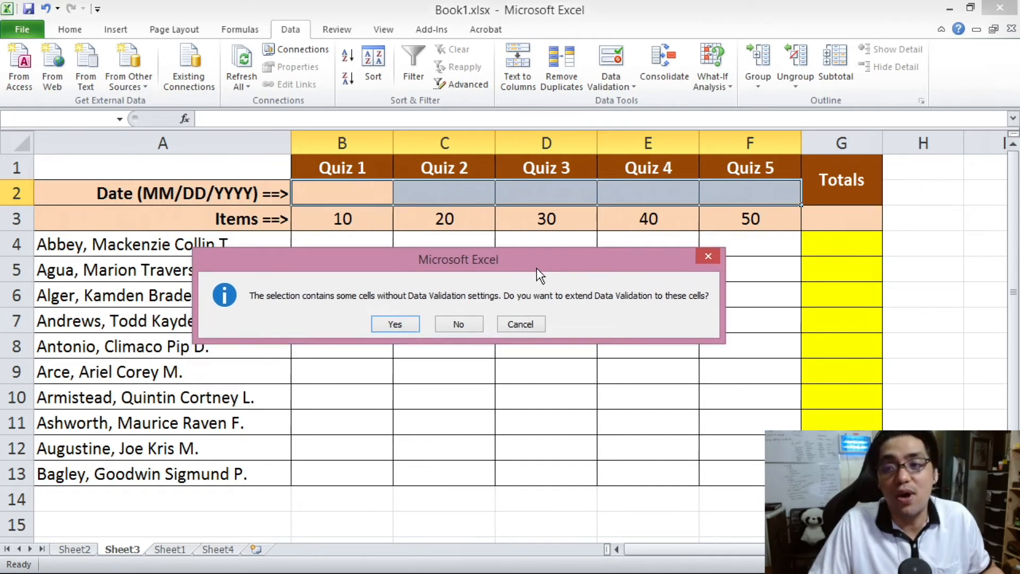
pyautogui.click(480, 324)
# Set the validation rule for B2:F2 to allow only a Date with the between condition.
pyautogui.moveTo(389, 154); pyautogui.dragTo(754, 145)
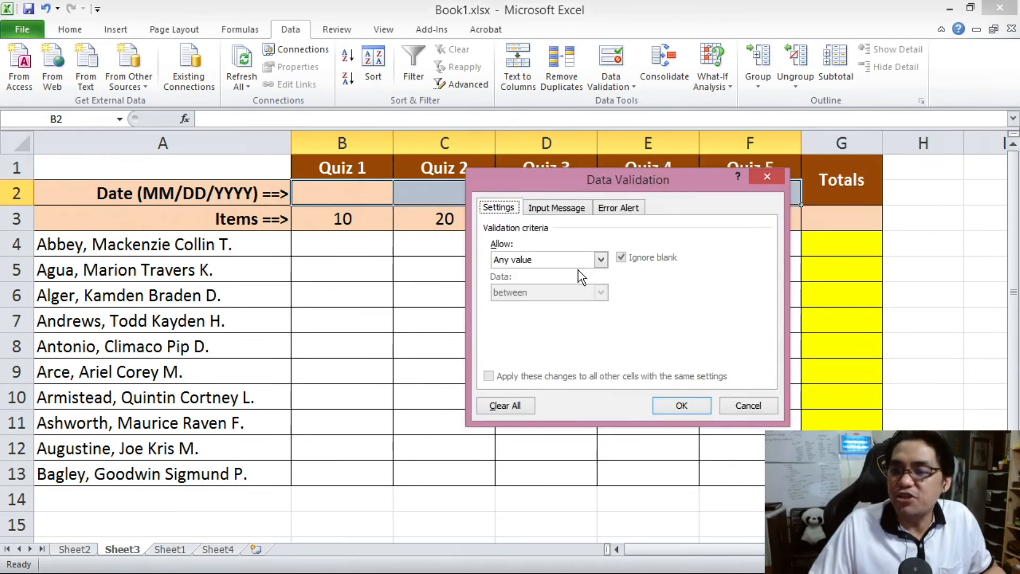
pyautogui.click(566, 261)
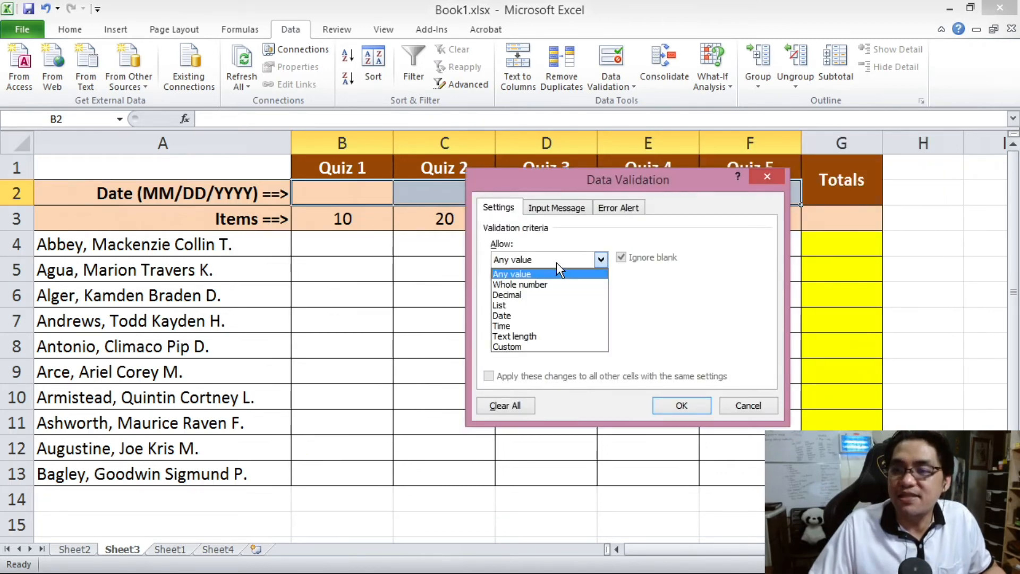
pyautogui.click(518, 312)
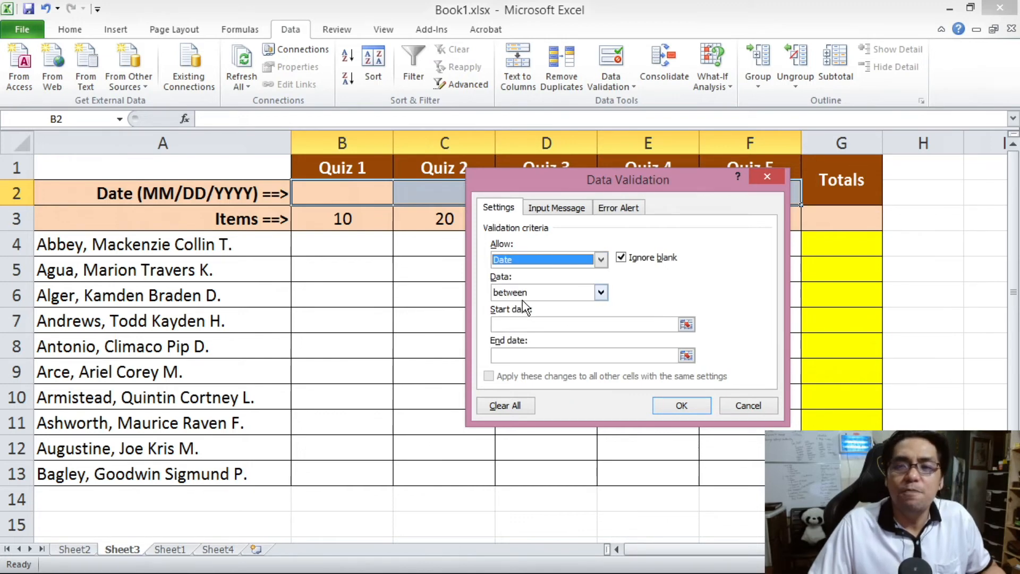
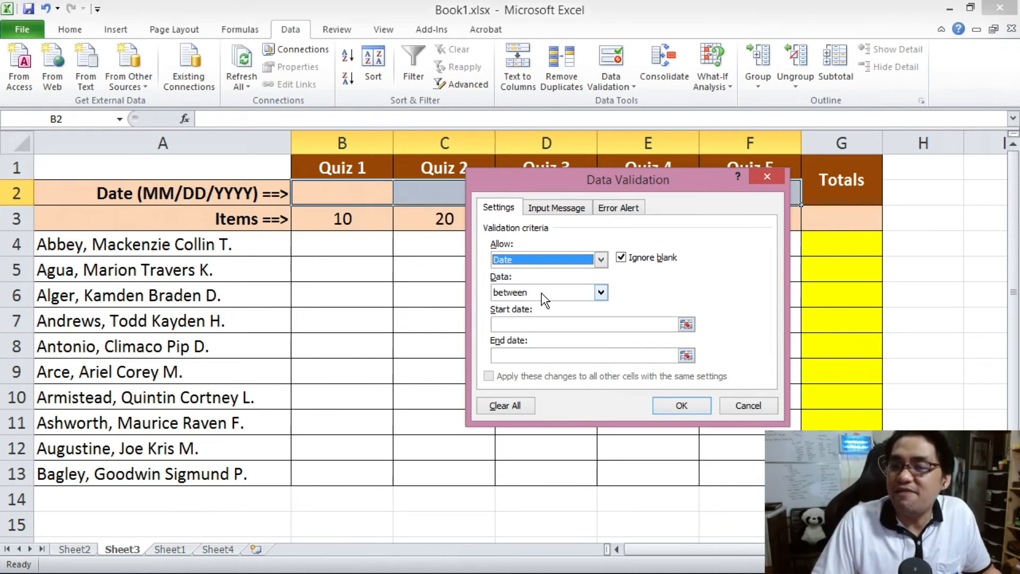
pyautogui.click(526, 294)
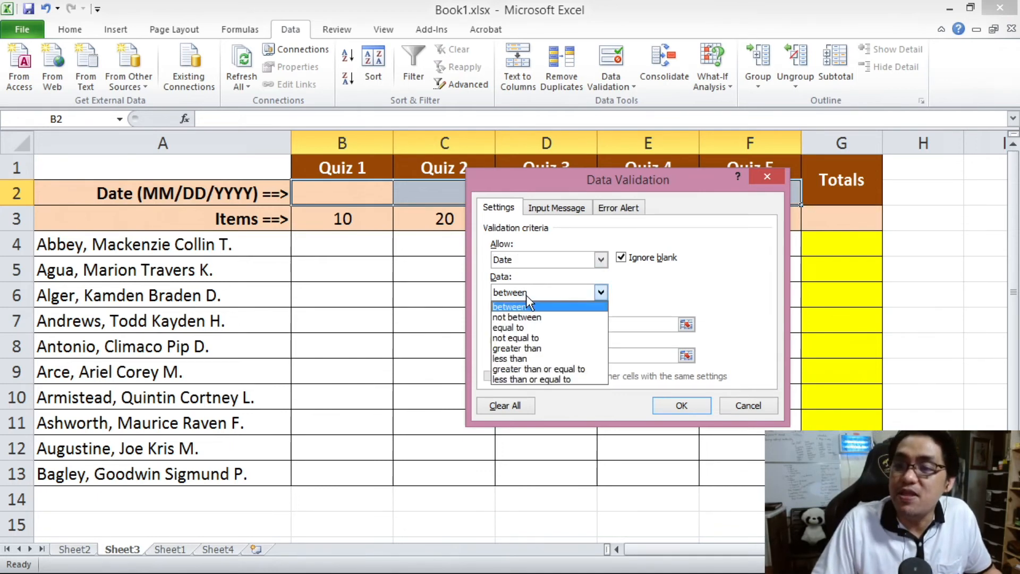
pyautogui.click(519, 308)
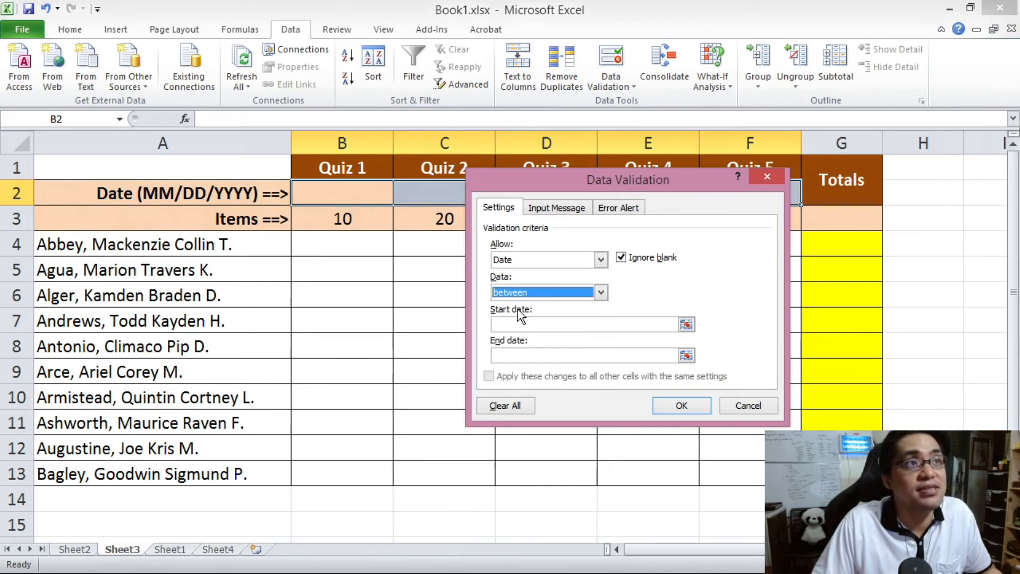
# Set the start date to 06/01/2021 and the end date to 04/30/2022, and apply the date rule to B2:F2.
pyautogui.click(534, 322)
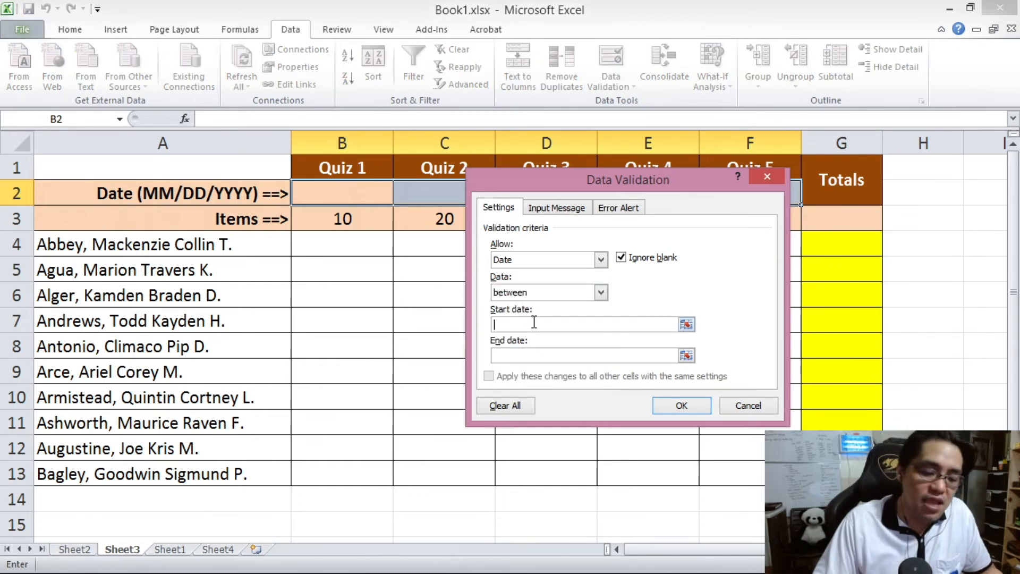
pyautogui.write('06/01/')
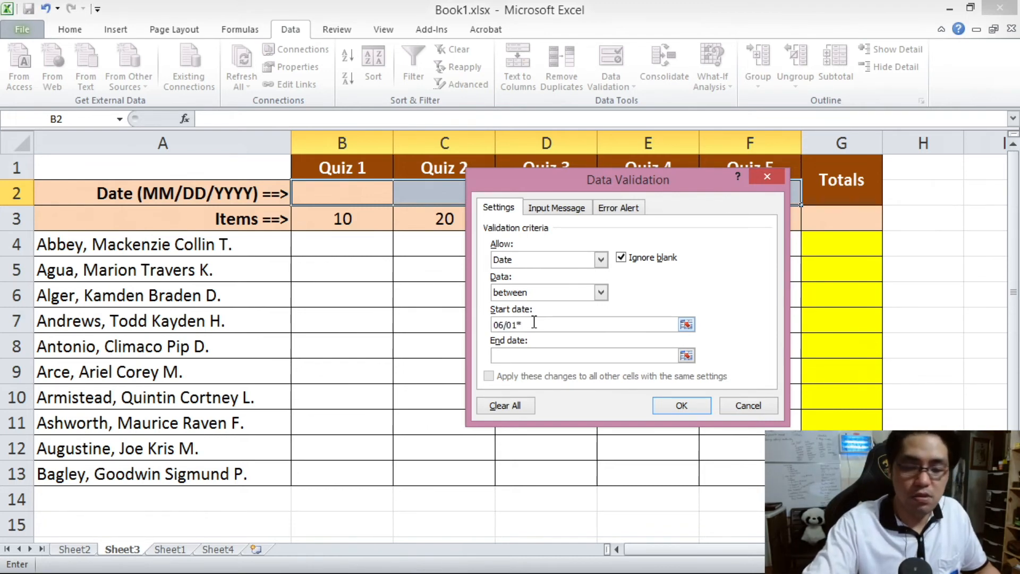
pyautogui.write('2021')
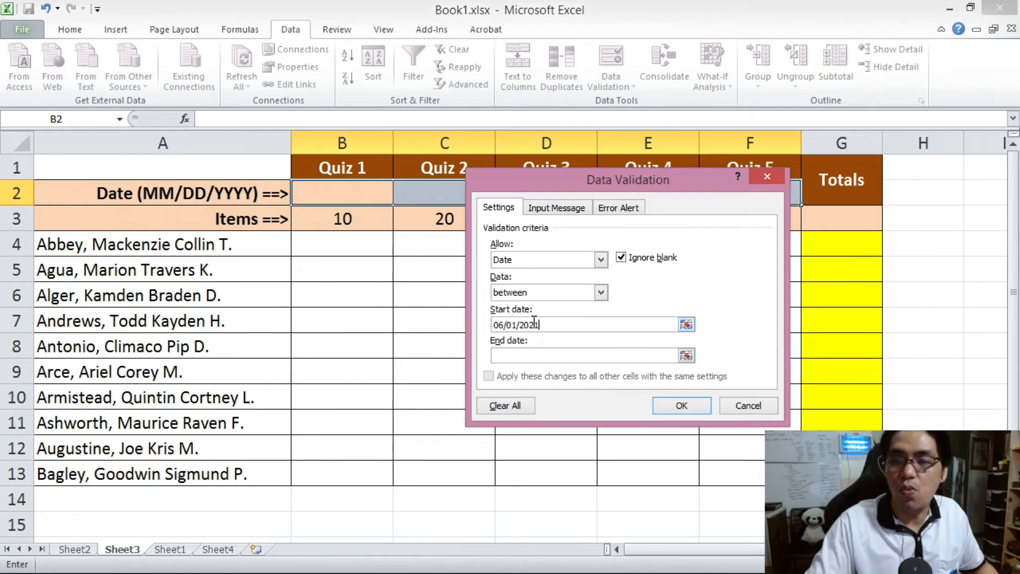
pyautogui.click(559, 349)
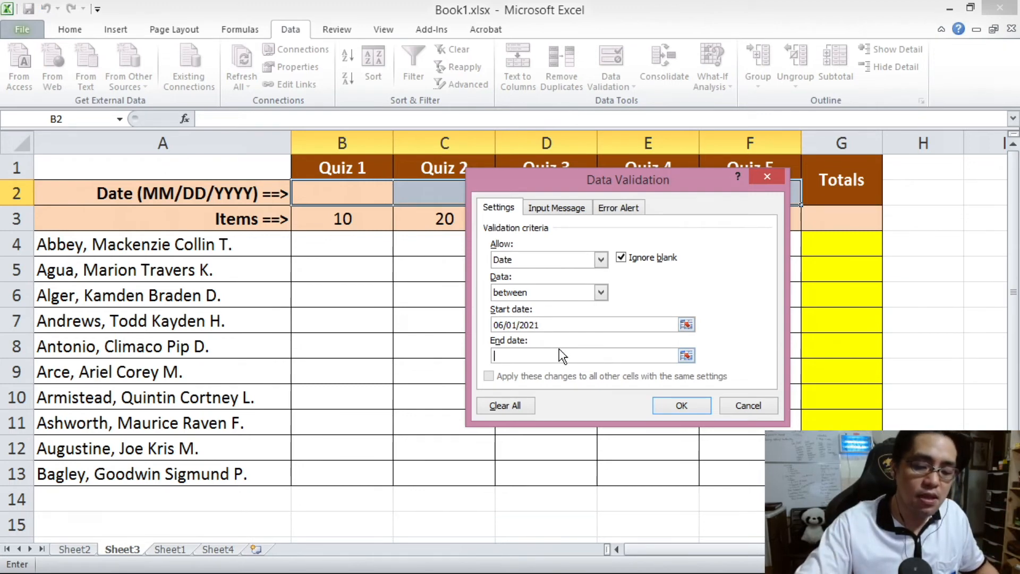
pyautogui.write('04/3')
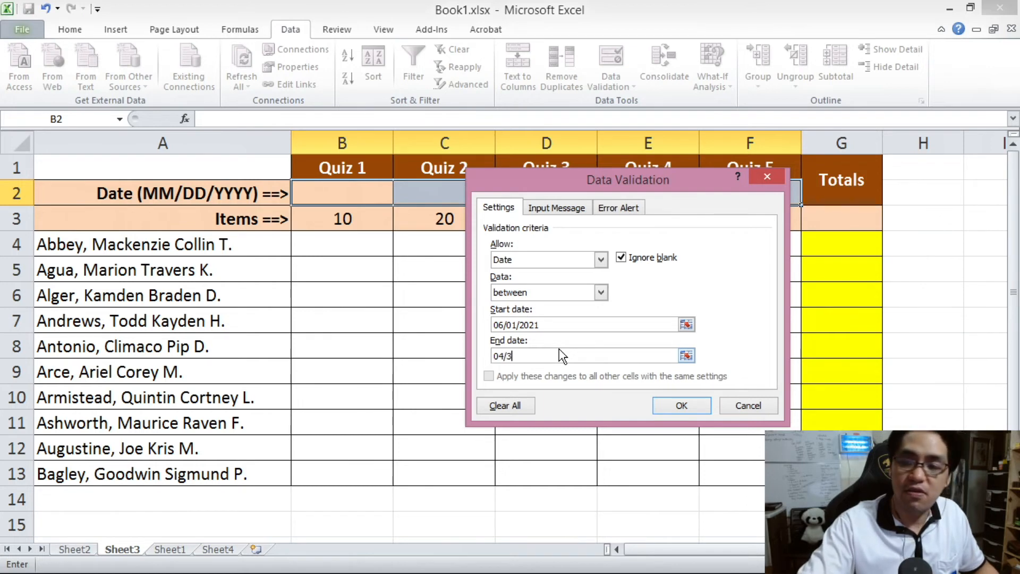
pyautogui.write('0/2022')
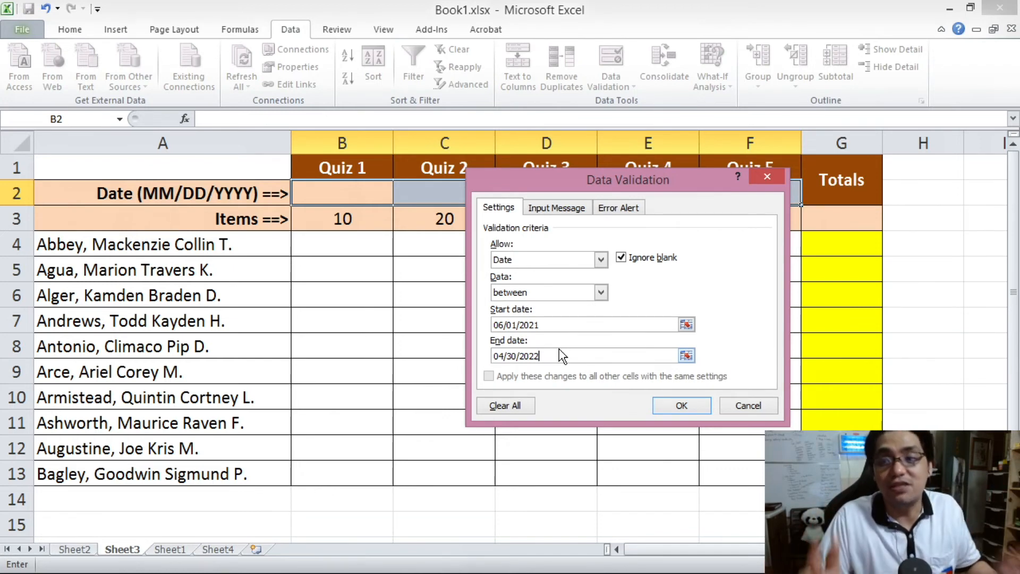
pyautogui.click(701, 404)
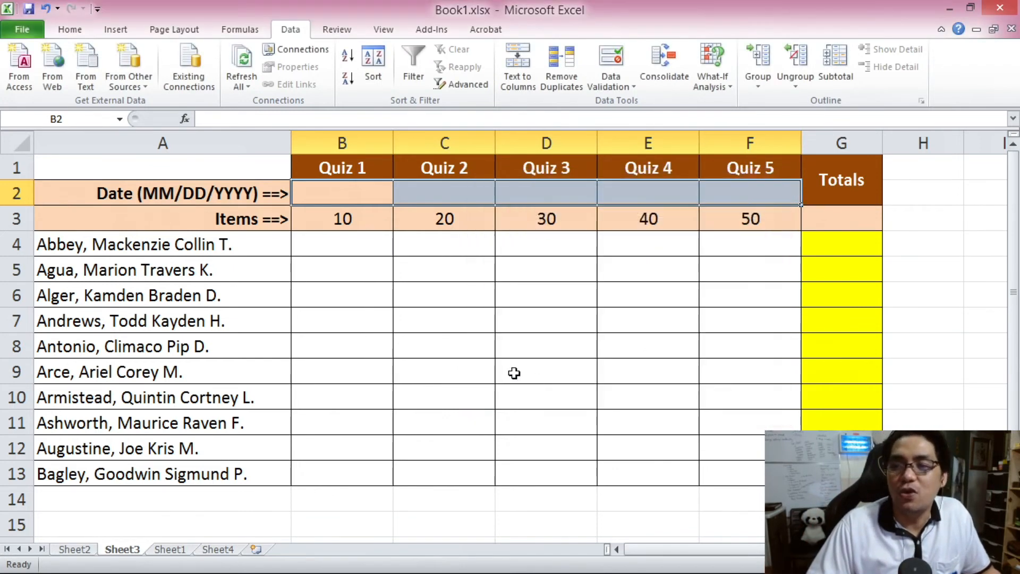
pyautogui.click(517, 371)
# Test the date rule with a date inside the range by entering 08/01/2021 as the Quiz 1 date in B2.
pyautogui.click(360, 190)
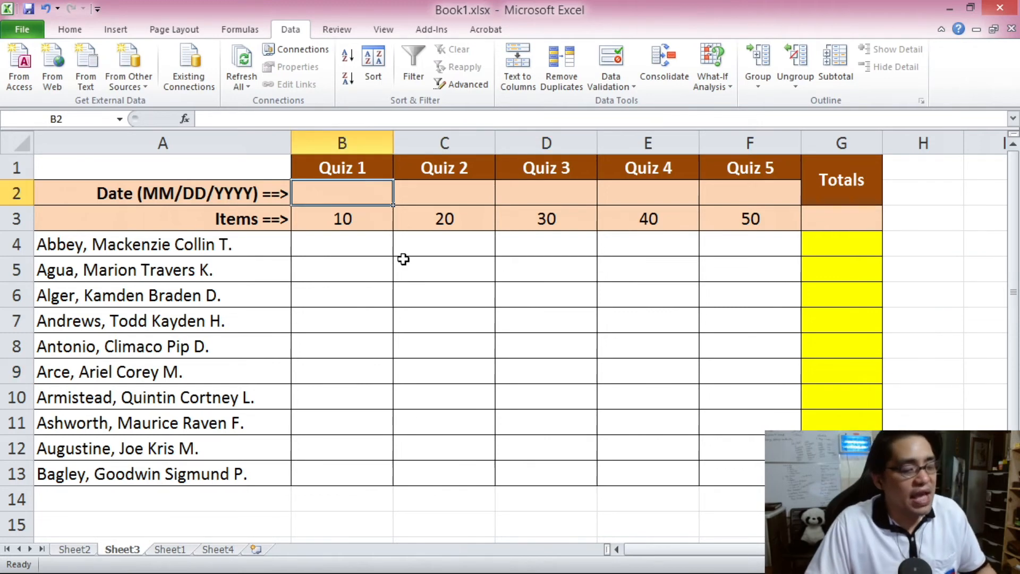
pyautogui.write('0')
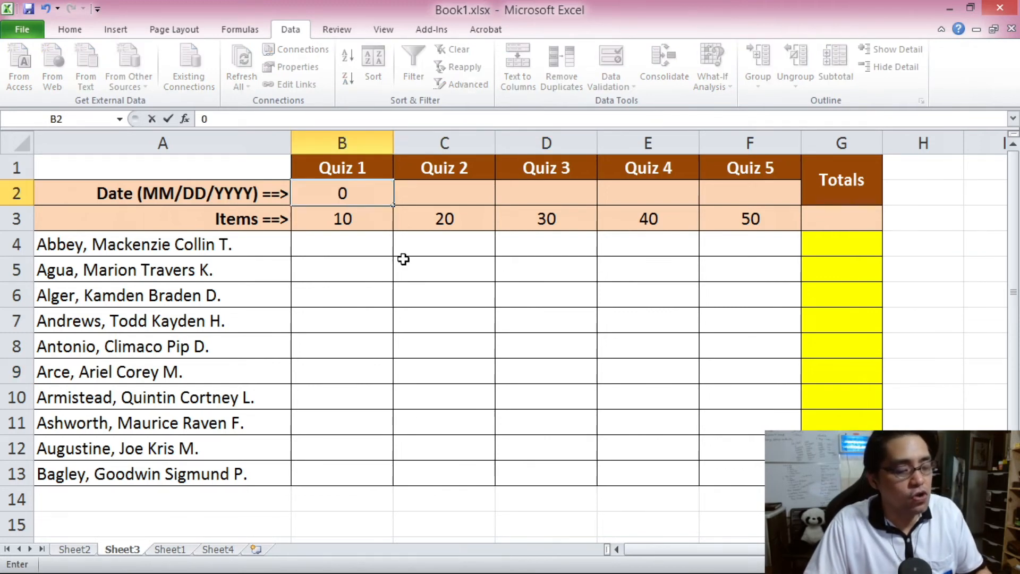
pyautogui.write('8/01')
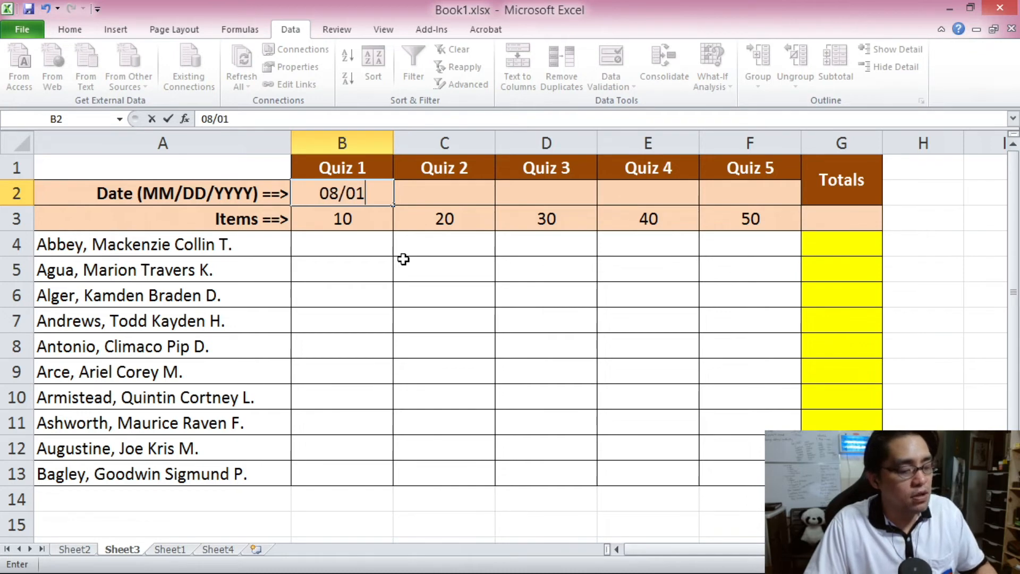
pyautogui.write('/2021')
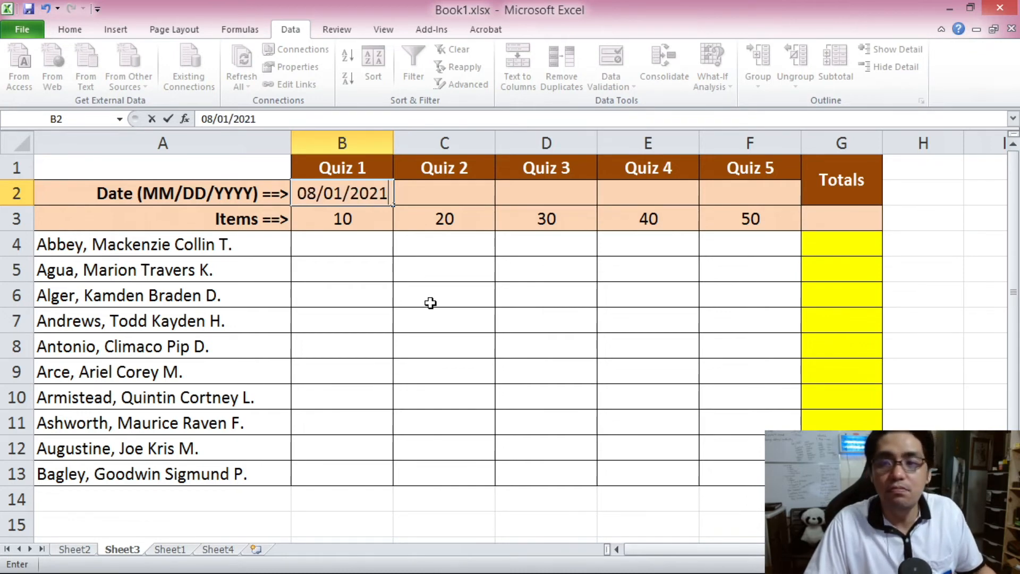
pyautogui.click(425, 303)
pyautogui.click(352, 198)
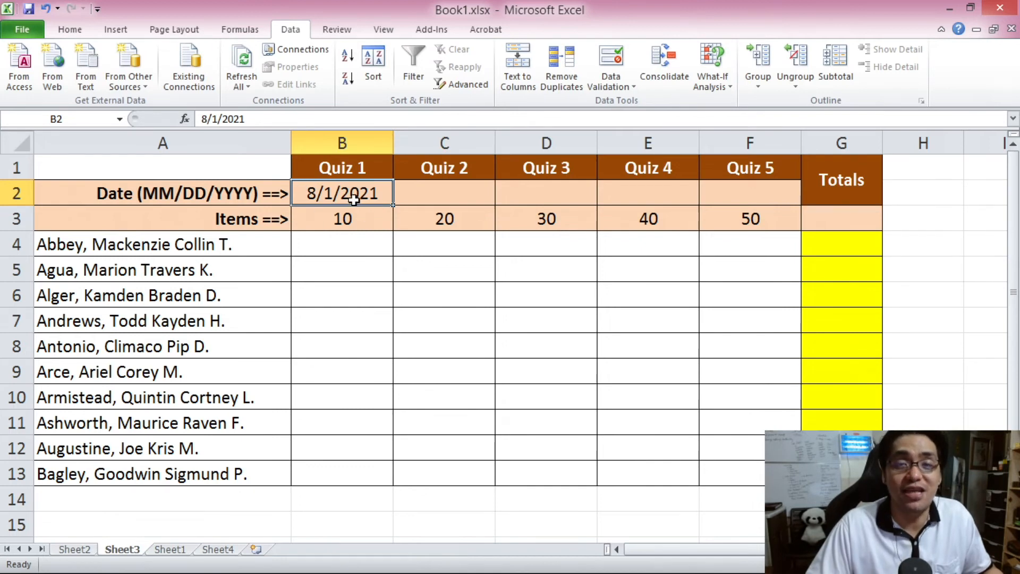
# Test the date rule with an out-of-range date by trying 1/1/1990 as the Quiz 2 date in C2.
pyautogui.click(425, 192)
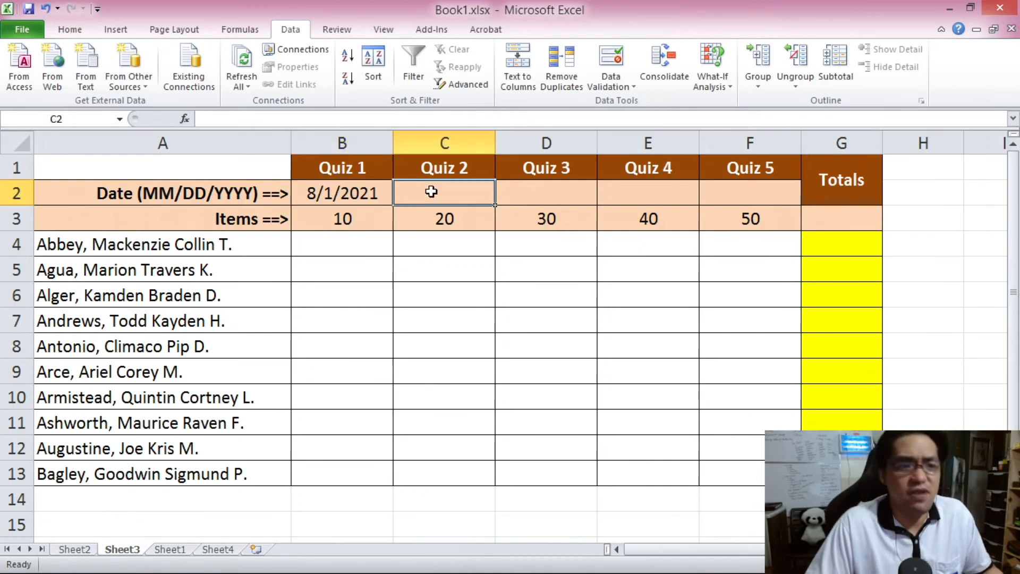
pyautogui.write('1/')
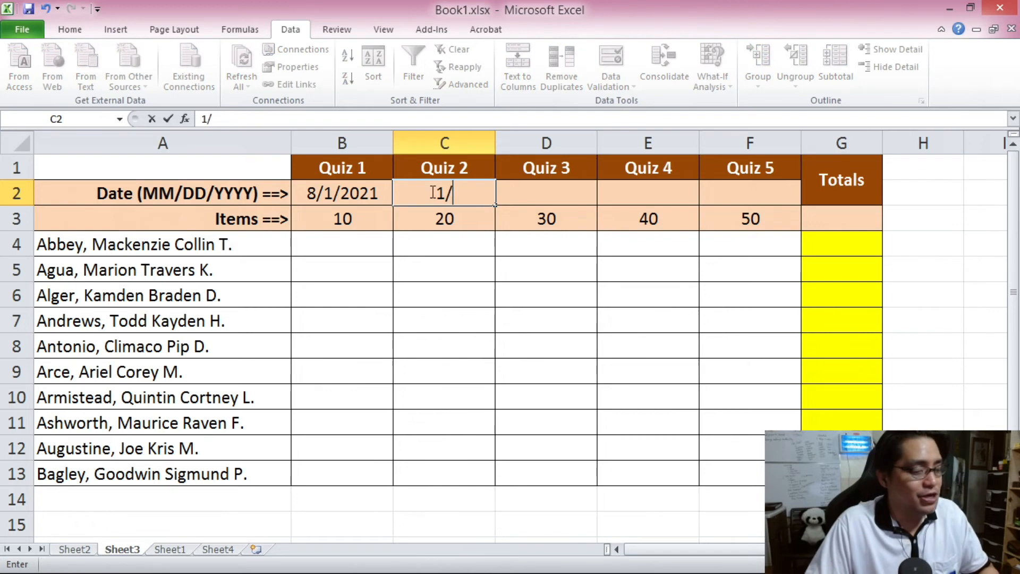
pyautogui.write('1/1990')
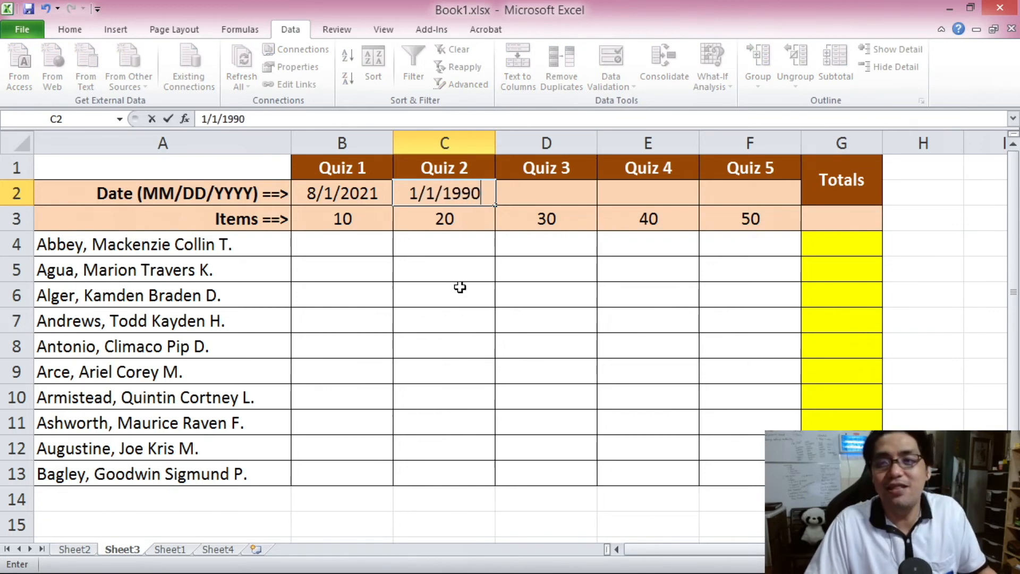
pyautogui.press('Return')
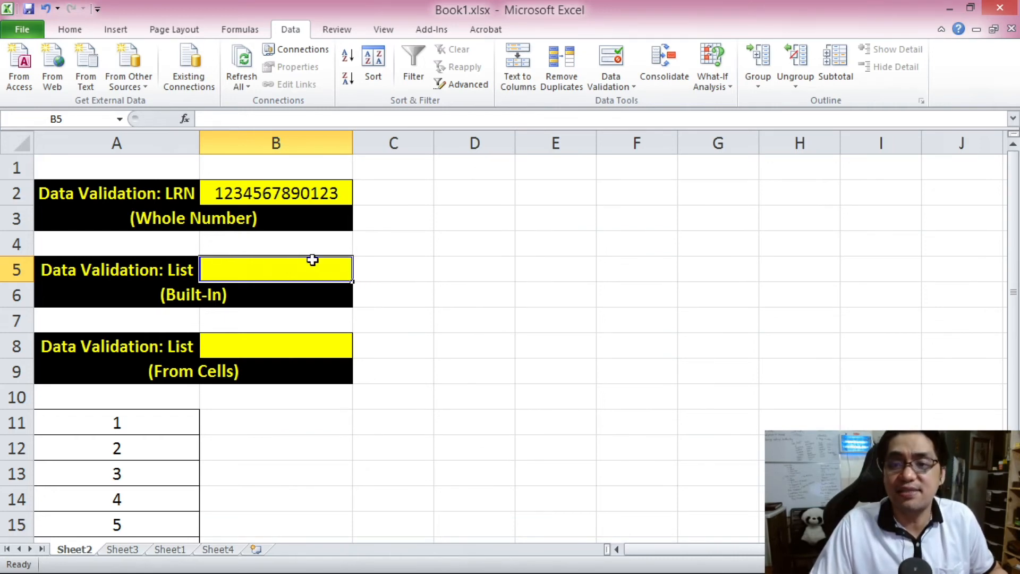
# On Sheet2, enter the ratings Very Satisfactory, Satisfactory, Neutral and Unsatisfactory in cells D5 to D8.
pyautogui.click(499, 273)
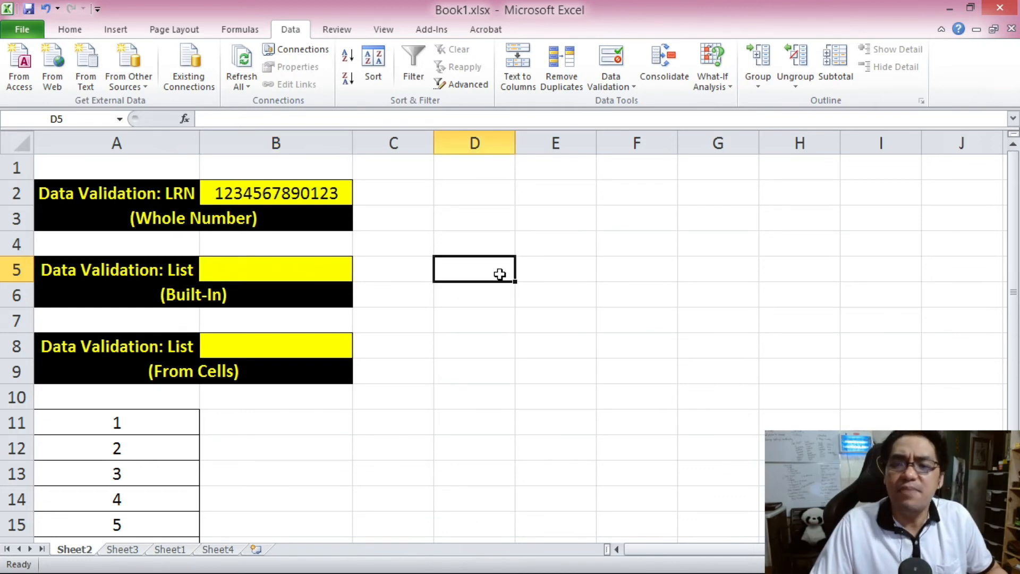
pyautogui.write('Ver')
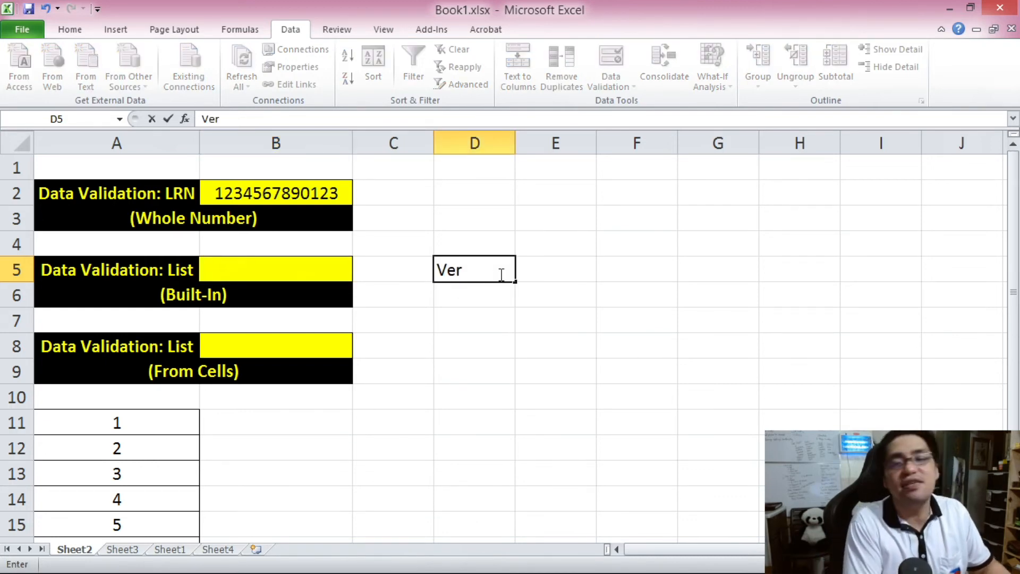
pyautogui.write('y Satisfactory')
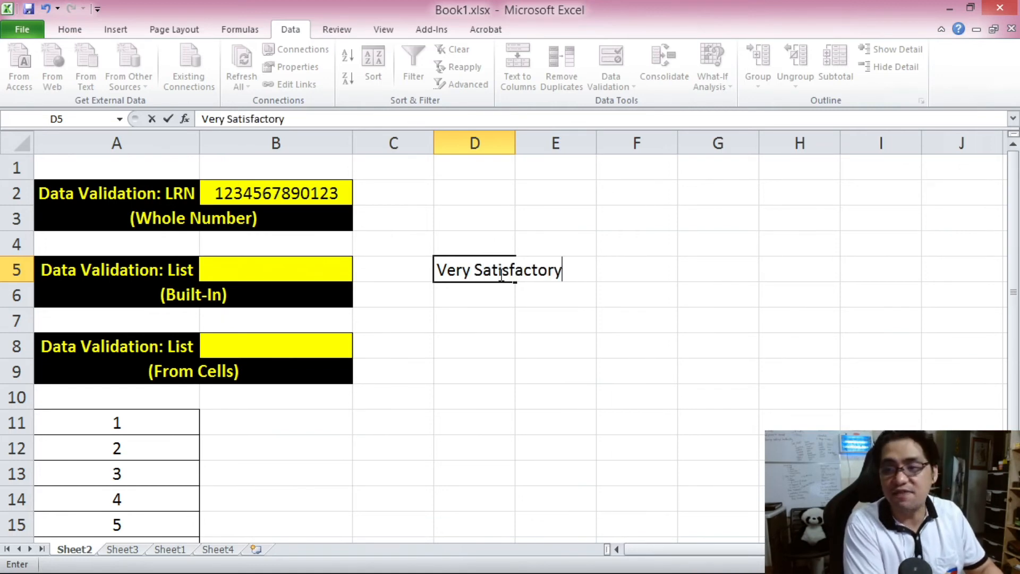
pyautogui.press('Return')
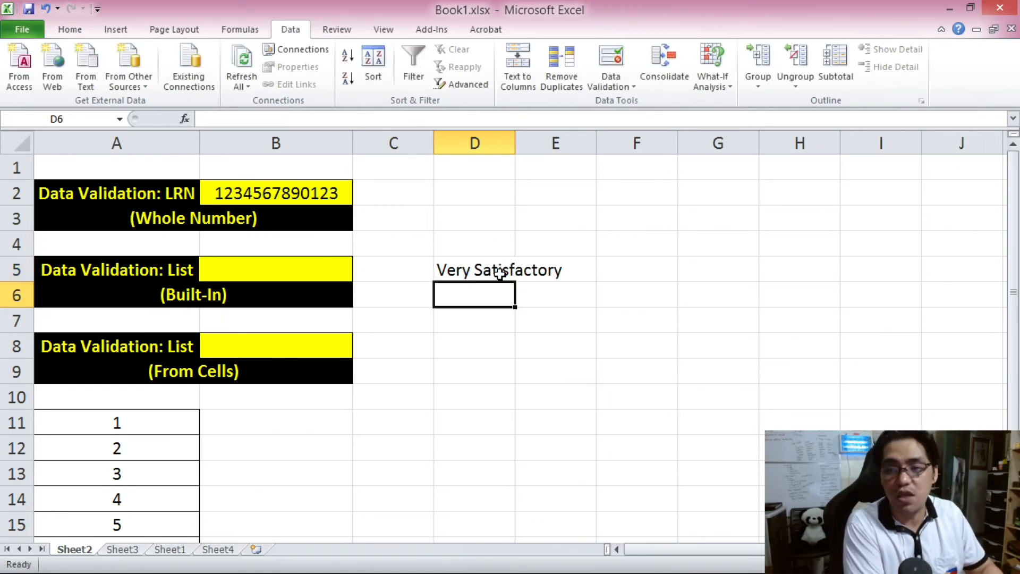
pyautogui.write('Satisfactory')
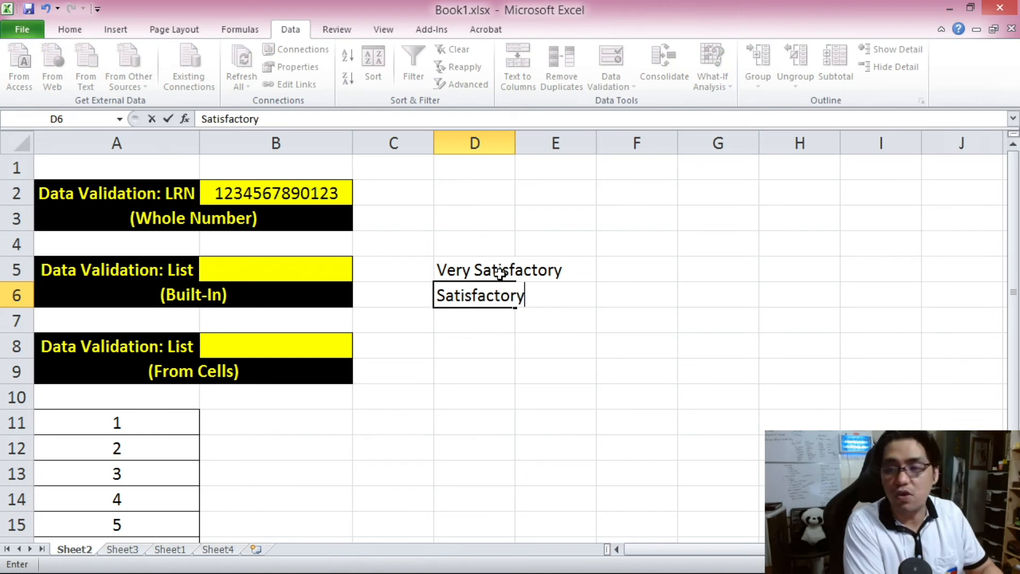
pyautogui.press('Return')
pyautogui.write('Neutral')
pyautogui.press('Return')
pyautogui.write('Unsa')
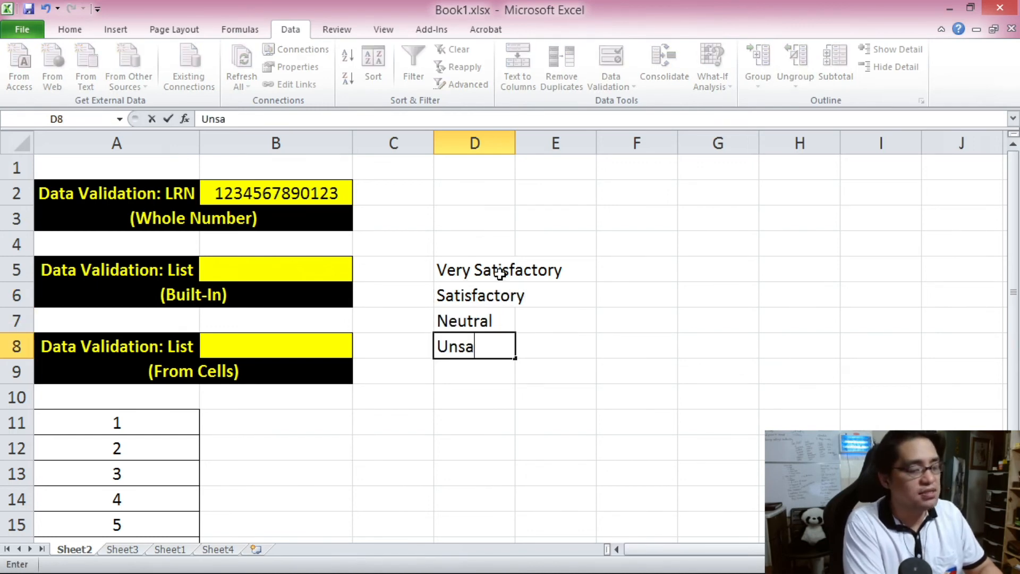
pyautogui.write('tisfactory')
pyautogui.press('Return')
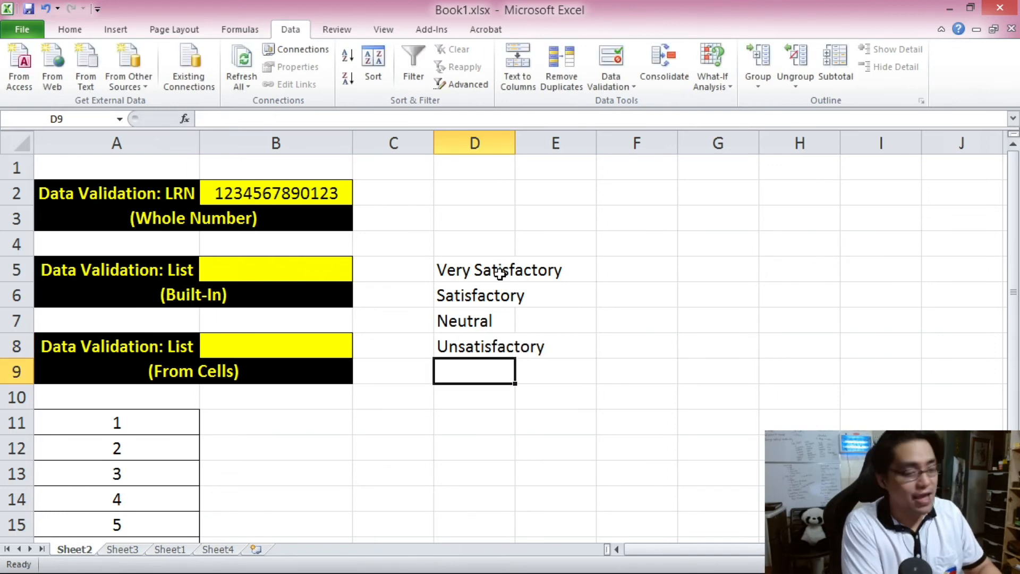
# Enter Very Unsatisfactory in D9 and select the five ratings in D5:D9.
pyautogui.write('Very unsa')
pyautogui.press('BackSpace')
pyautogui.press('BackSpace')
pyautogui.press('BackSpace')
pyautogui.press('BackSpace')
pyautogui.write('Un')
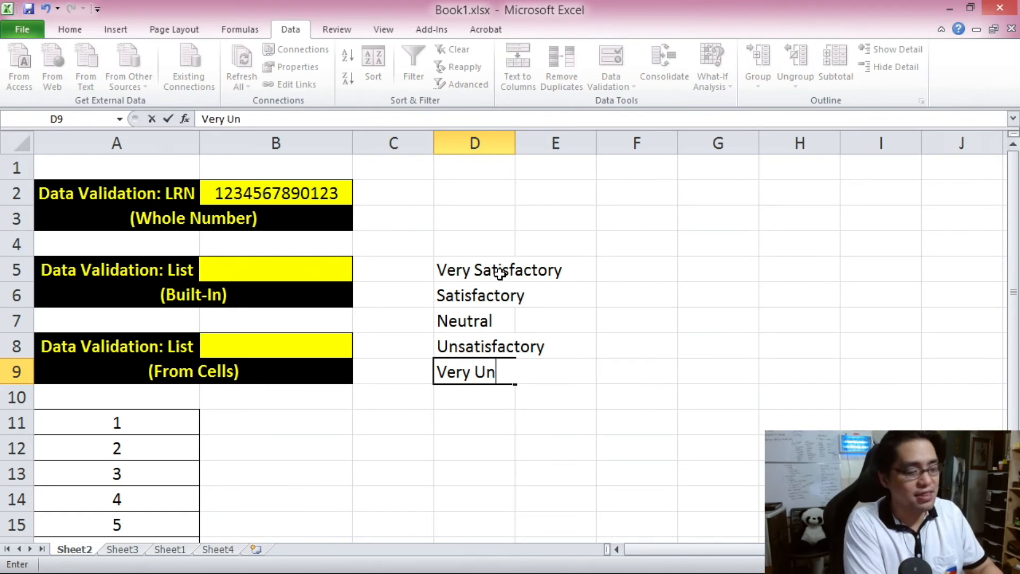
pyautogui.write('atsi')
pyautogui.press('BackSpace')
pyautogui.press('BackSpace')
pyautogui.press('BackSpace')
pyautogui.press('BackSpace')
pyautogui.write('satisfactory')
pyautogui.press('Return')
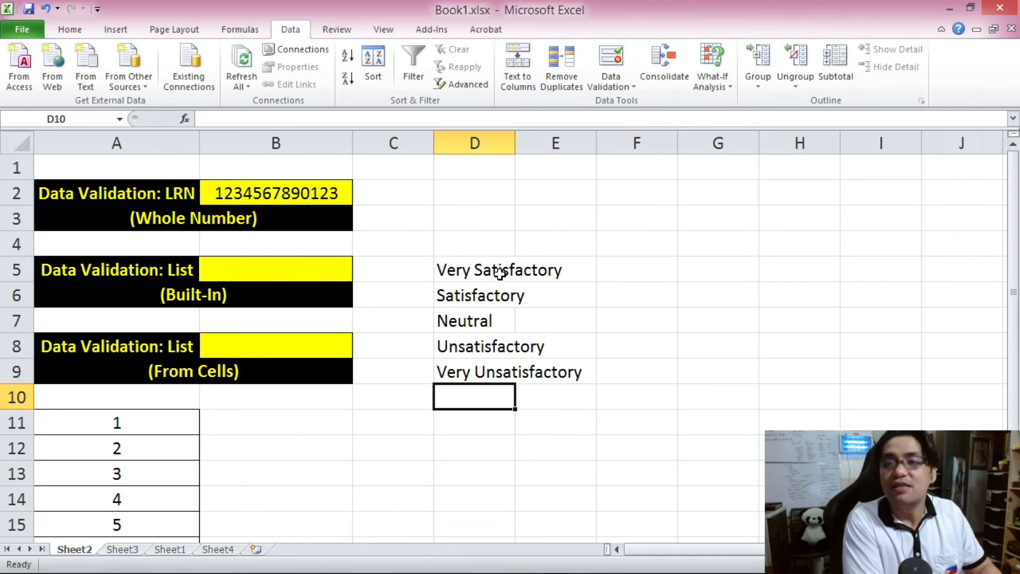
pyautogui.moveTo(483, 270); pyautogui.dragTo(470, 371)
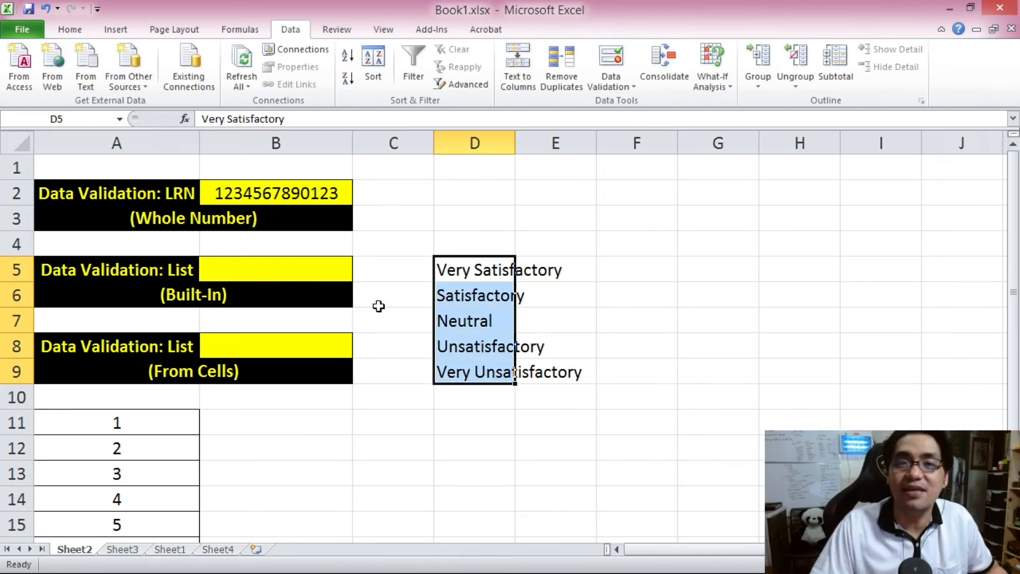
# Open data validation for the built-in list cell B5 and set the rule to allow a List.
pyautogui.click(330, 287)
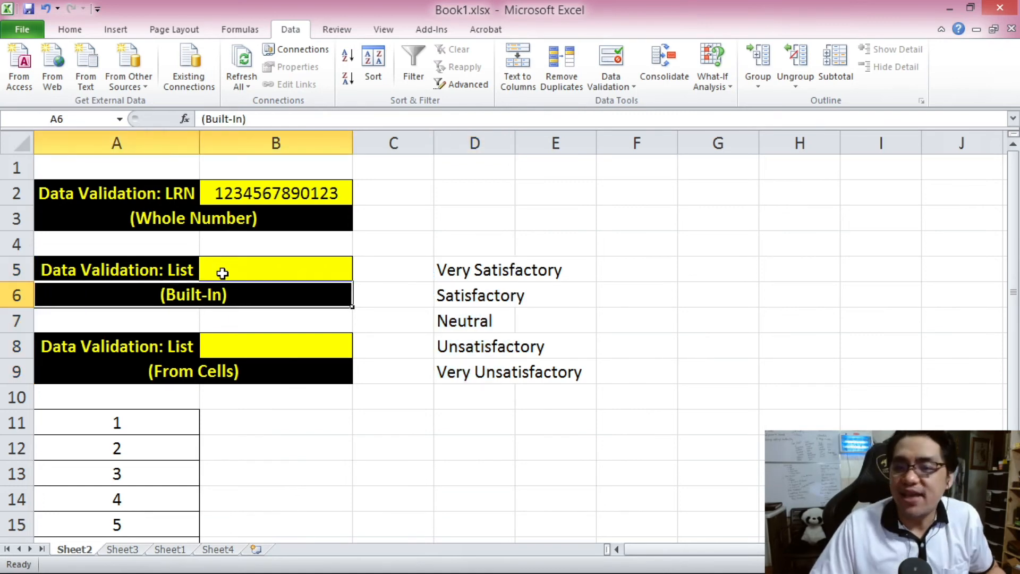
pyautogui.click(226, 273)
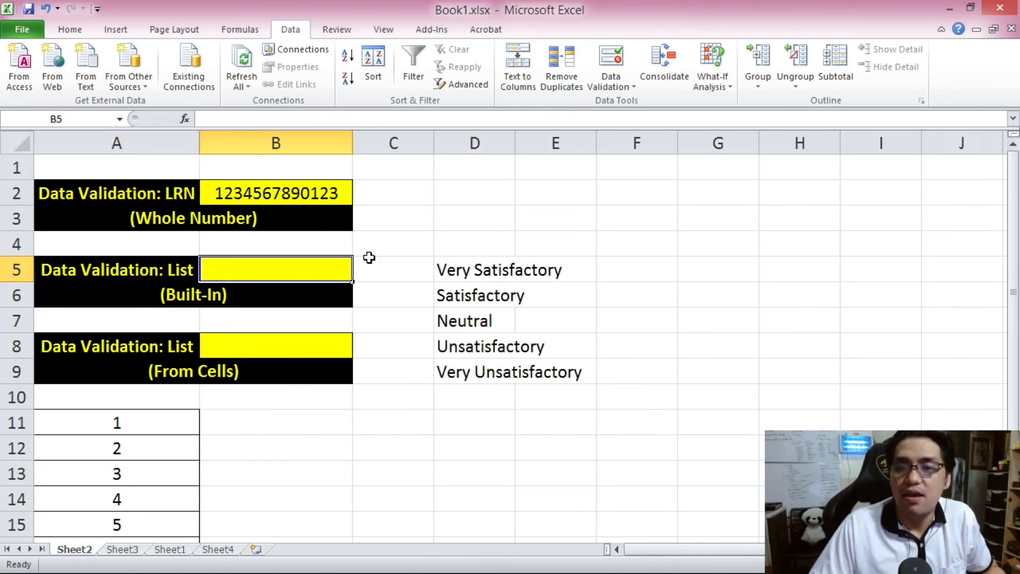
pyautogui.click(613, 61)
pyautogui.moveTo(581, 178); pyautogui.dragTo(525, 89)
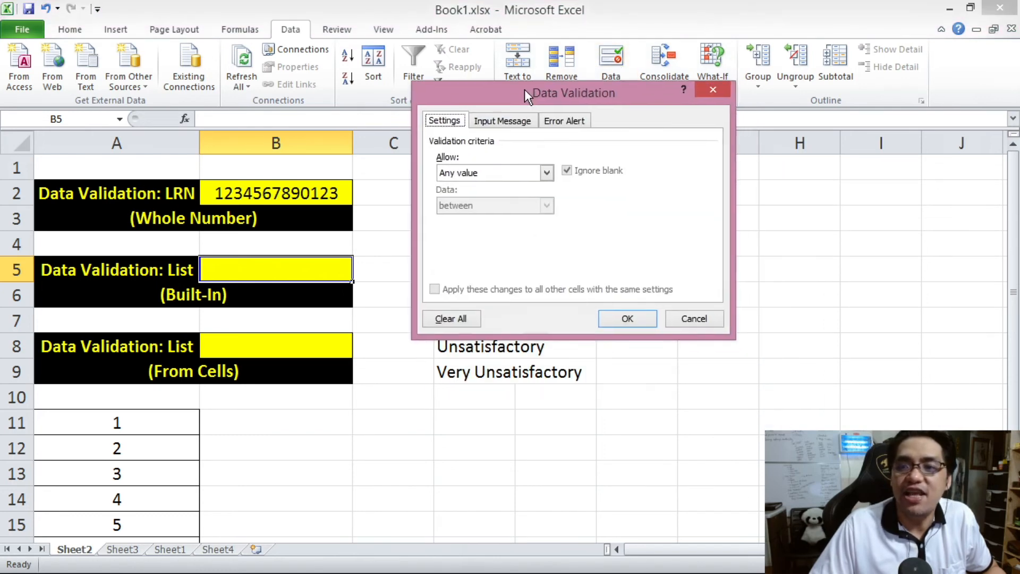
pyautogui.click(502, 170)
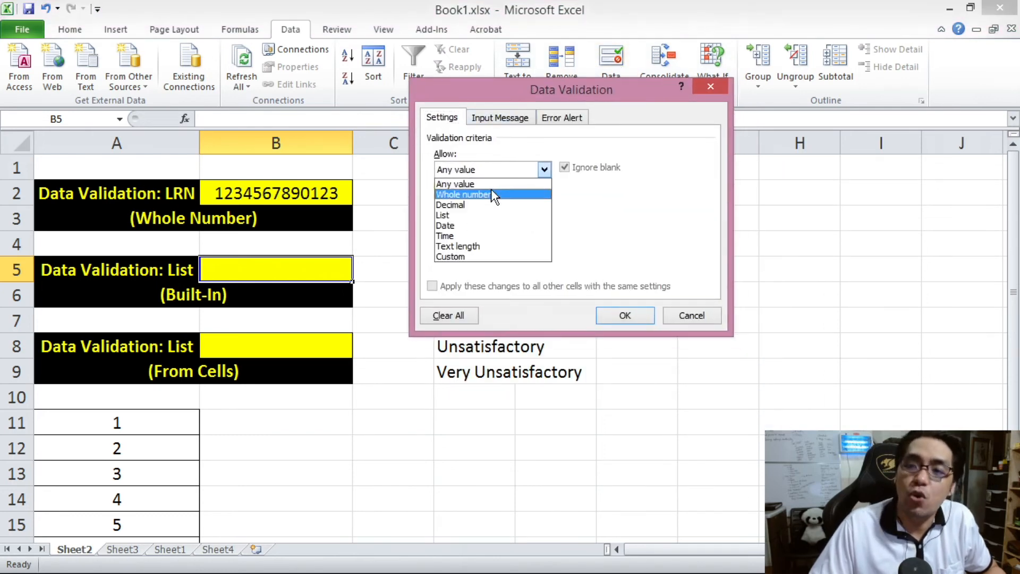
pyautogui.click(465, 216)
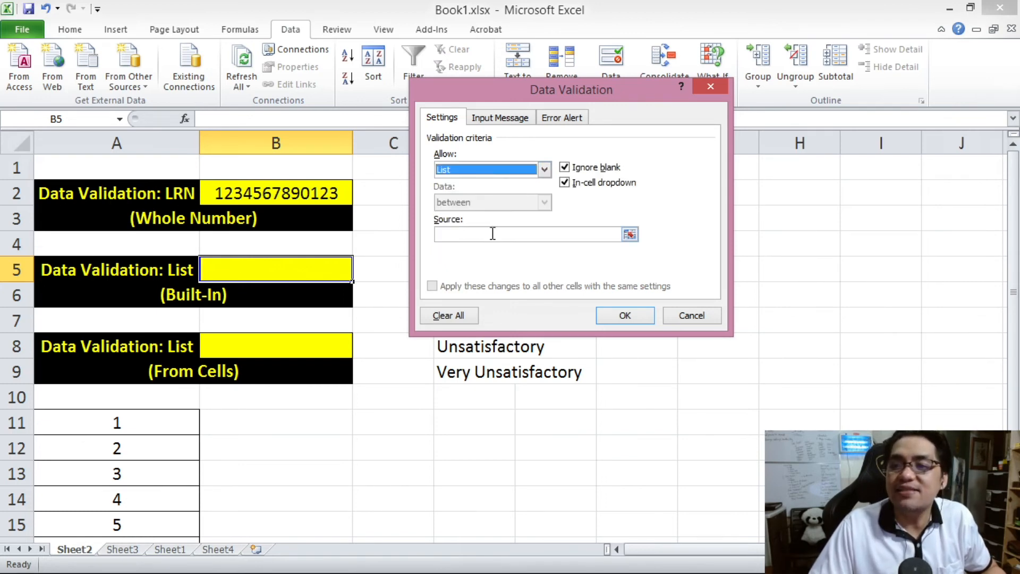
# Enter Very Satisfactory and Satisfactory, separated by a comma, as the first items in the source of B5's list rule.
pyautogui.click(529, 233)
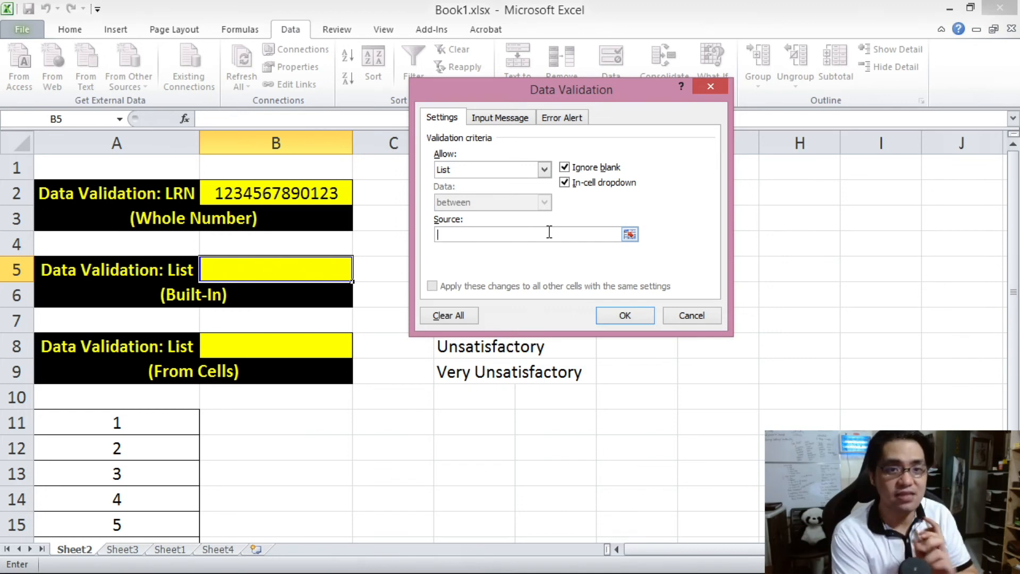
pyautogui.write('Ver')
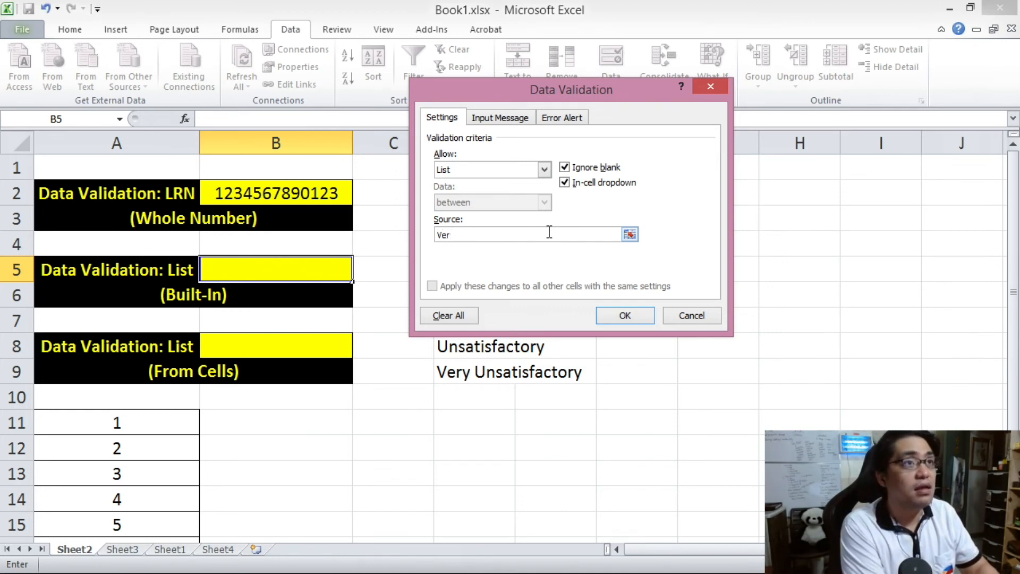
pyautogui.write('y AG')
pyautogui.press('BackSpace')
pyautogui.press('BackSpace')
pyautogui.write('A')
pyautogui.press('BackSpace')
pyautogui.write('sATIS')
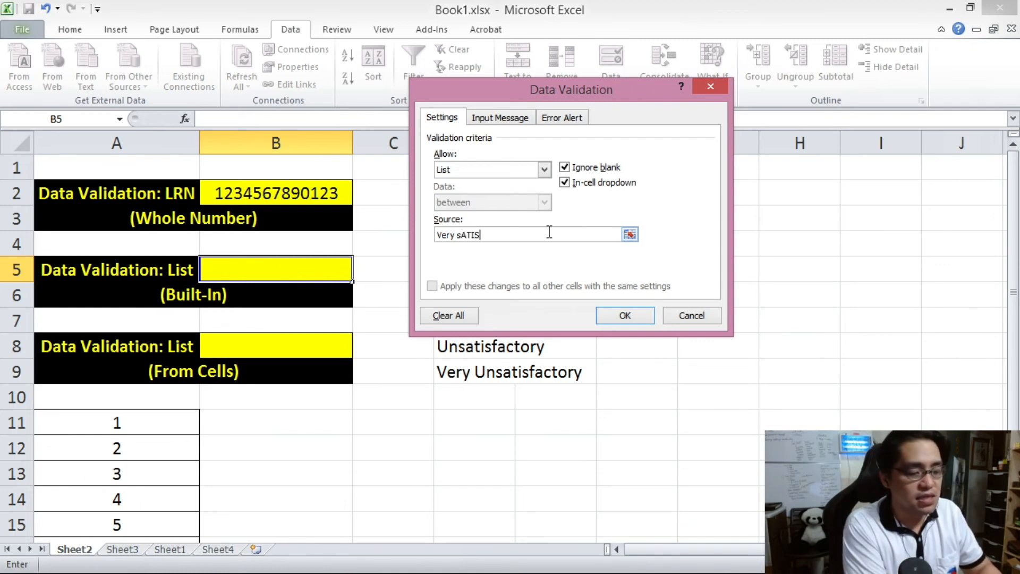
pyautogui.write('FACTORY')
pyautogui.press('BackSpace')
pyautogui.press('BackSpace')
pyautogui.press('BackSpace')
pyautogui.press('BackSpace')
pyautogui.press('BackSpace')
pyautogui.press('BackSpace')
pyautogui.press('BackSpace')
pyautogui.press('BackSpace')
pyautogui.press('BackSpace')
pyautogui.press('BackSpace')
pyautogui.press('BackSpace')
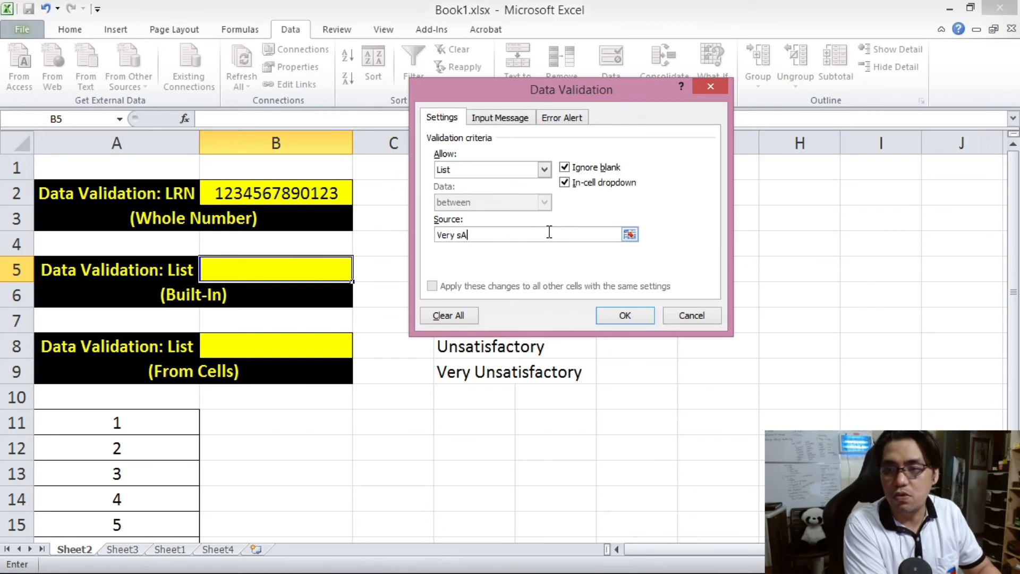
pyautogui.press('BackSpace')
pyautogui.write('Satisfactory')
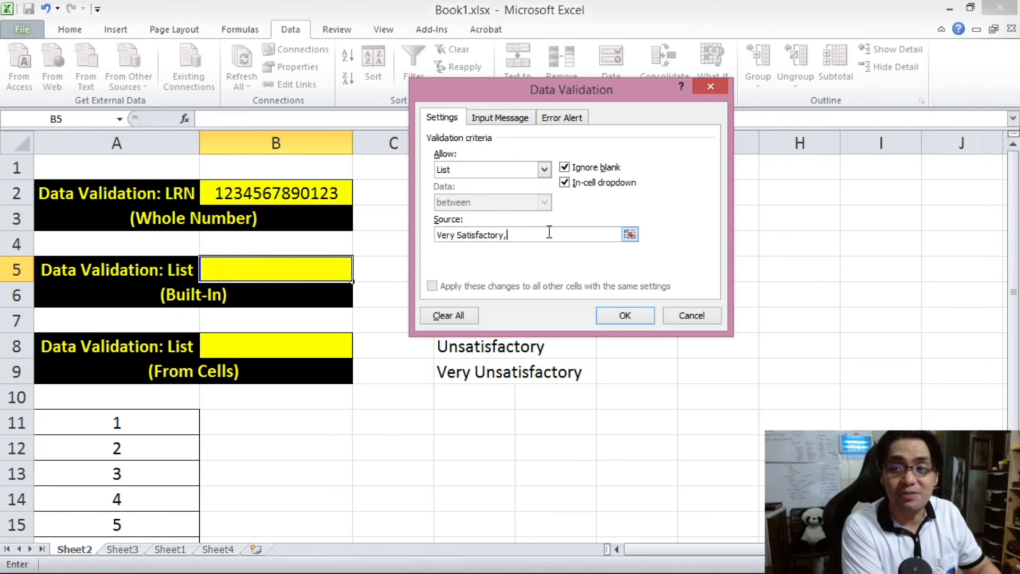
pyautogui.write(',Satisfactory')
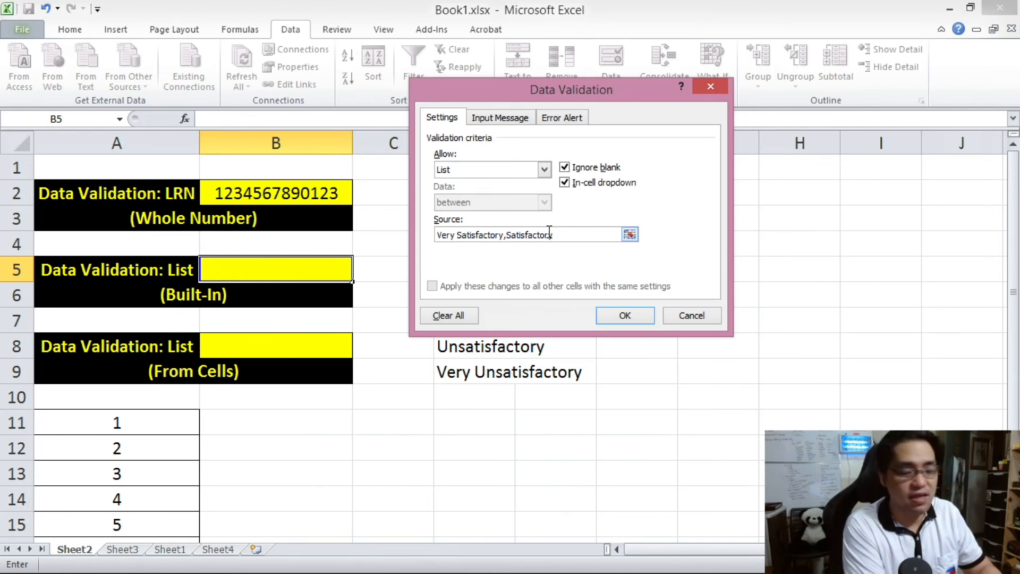
# Add Neutral and Unsatisfactory as the next comma-separated items in the source of B5's list rule.
pyautogui.write(',Netural')
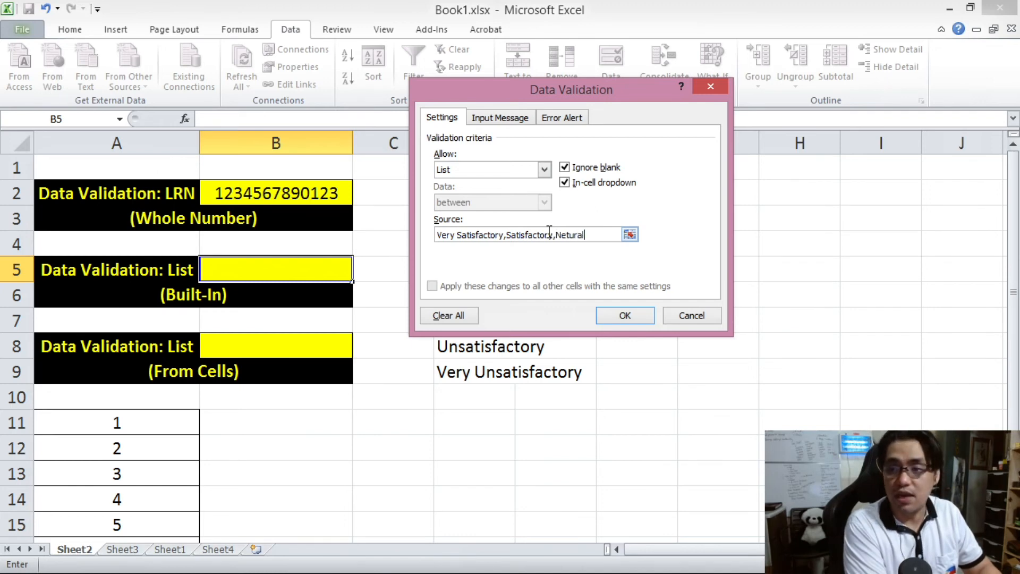
pyautogui.press('BackSpace')
pyautogui.press('BackSpace')
pyautogui.press('BackSpace')
pyautogui.write('utra')
pyautogui.write('l,Unsat')
pyautogui.write('o')
pyautogui.press('BackSpace')
pyautogui.write('o')
pyautogui.press('BackSpace')
pyautogui.press('BackSpace')
pyautogui.write('to')
pyautogui.press('BackSpace')
pyautogui.write('isf')
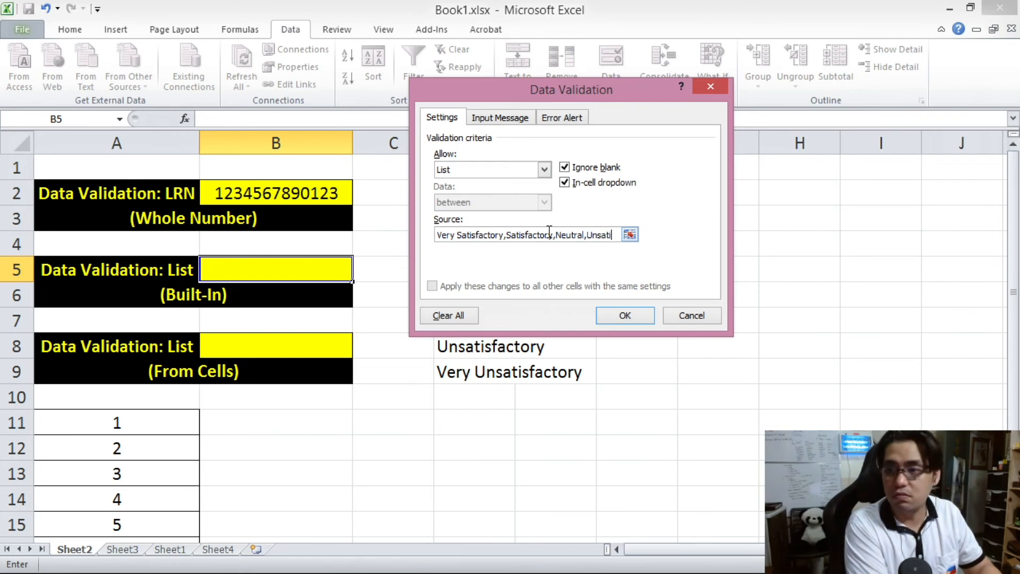
pyautogui.write('actory')
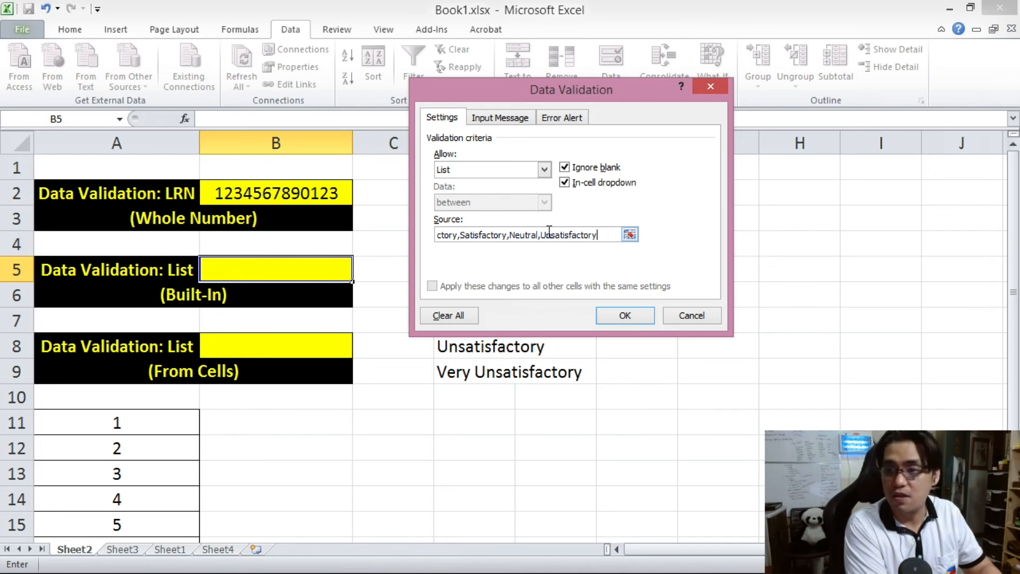
# Add Very Unsatisfactory as the last source item and apply the list rule to B5.
pyautogui.write(',Very U')
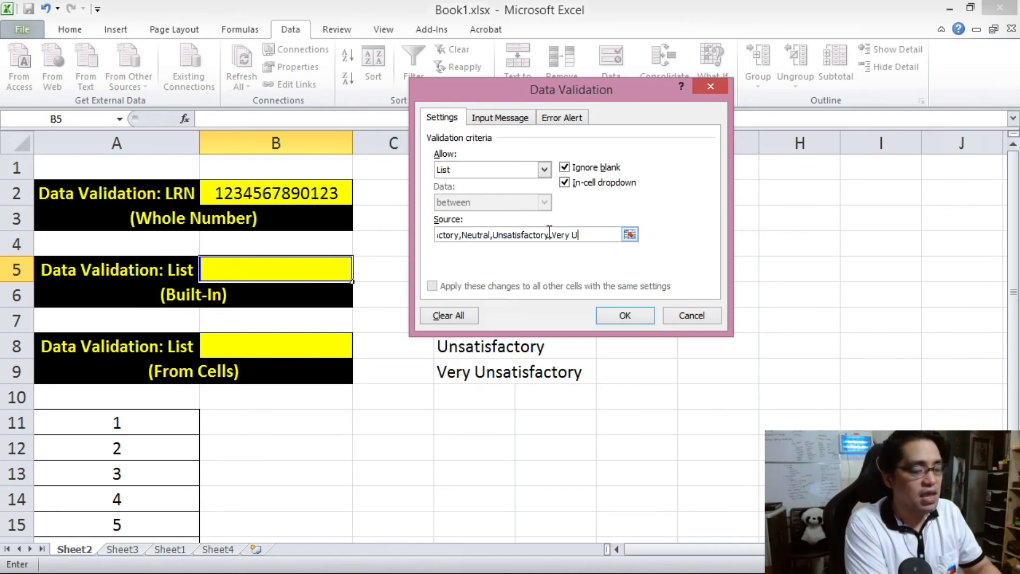
pyautogui.write('nsatisfactory')
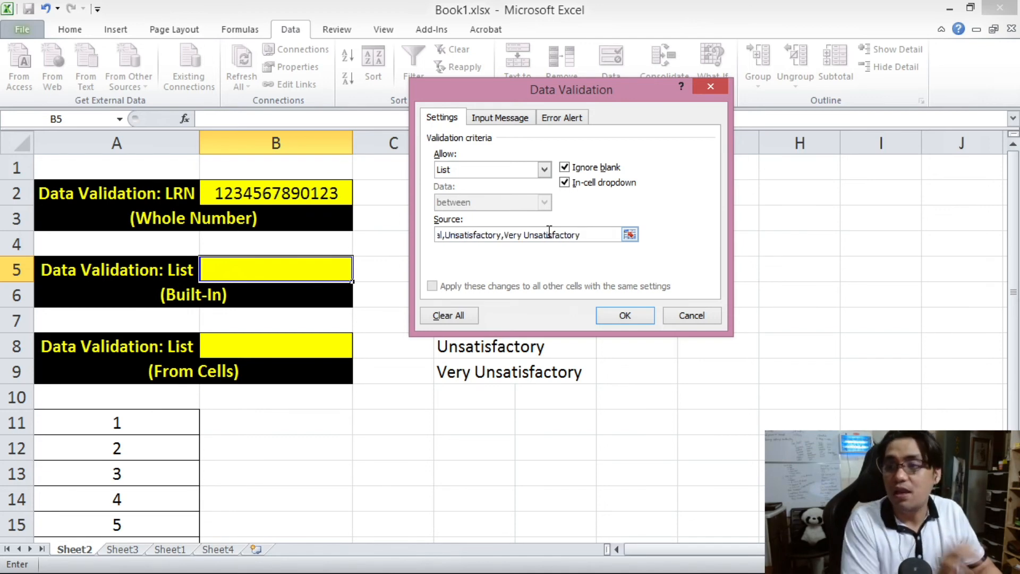
pyautogui.click(622, 316)
pyautogui.click(348, 341)
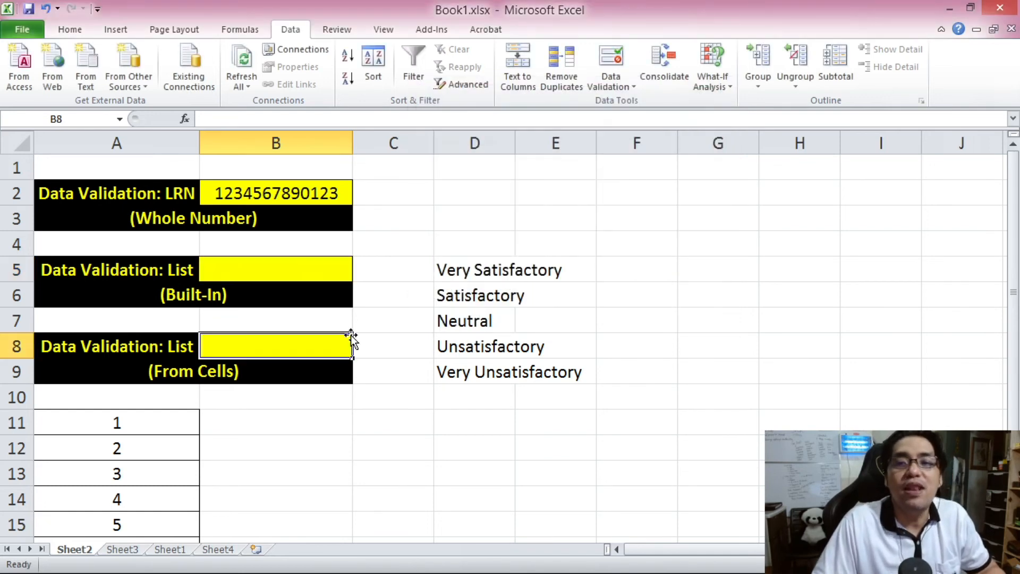
# Review the rating choices offered in B5 and choose Satisfactory from its dropdown list.
pyautogui.click(319, 268)
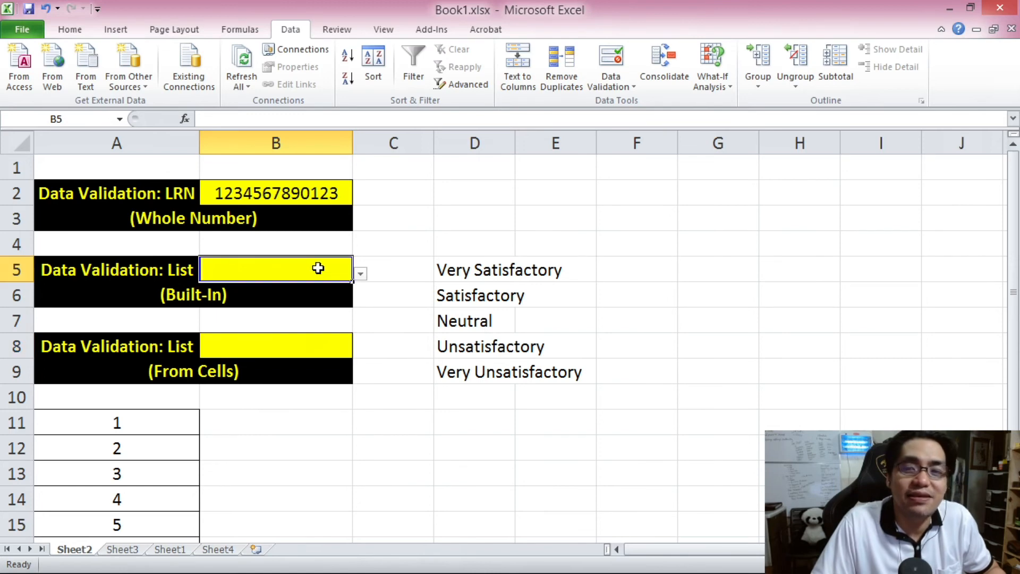
pyautogui.click(362, 274)
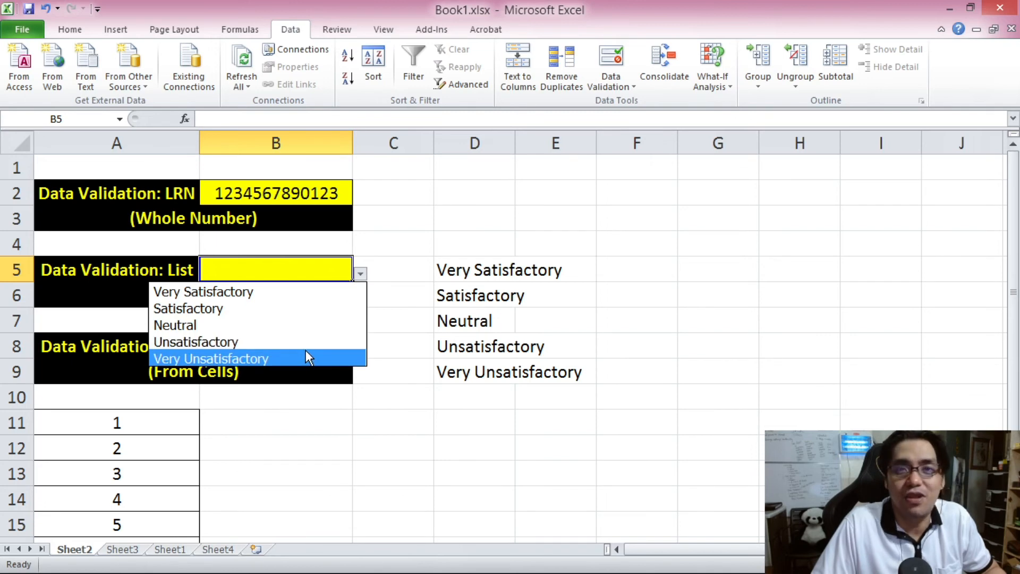
pyautogui.click(374, 265)
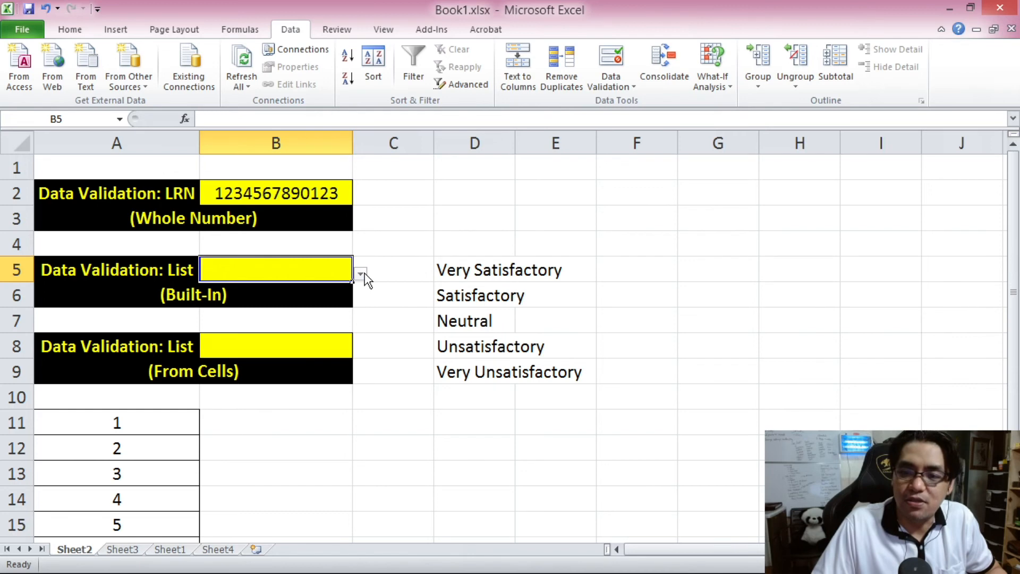
pyautogui.click(362, 275)
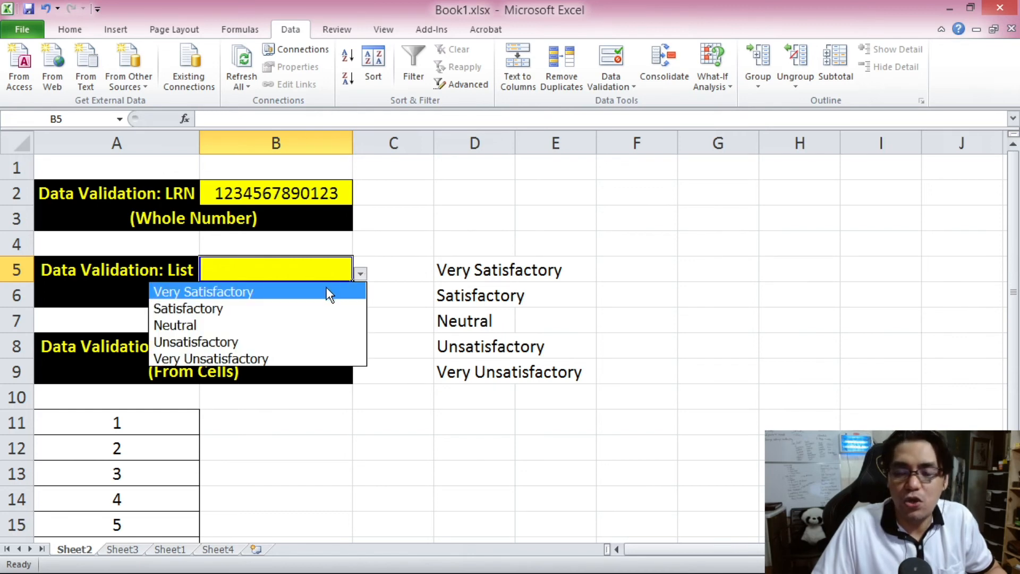
pyautogui.click(315, 304)
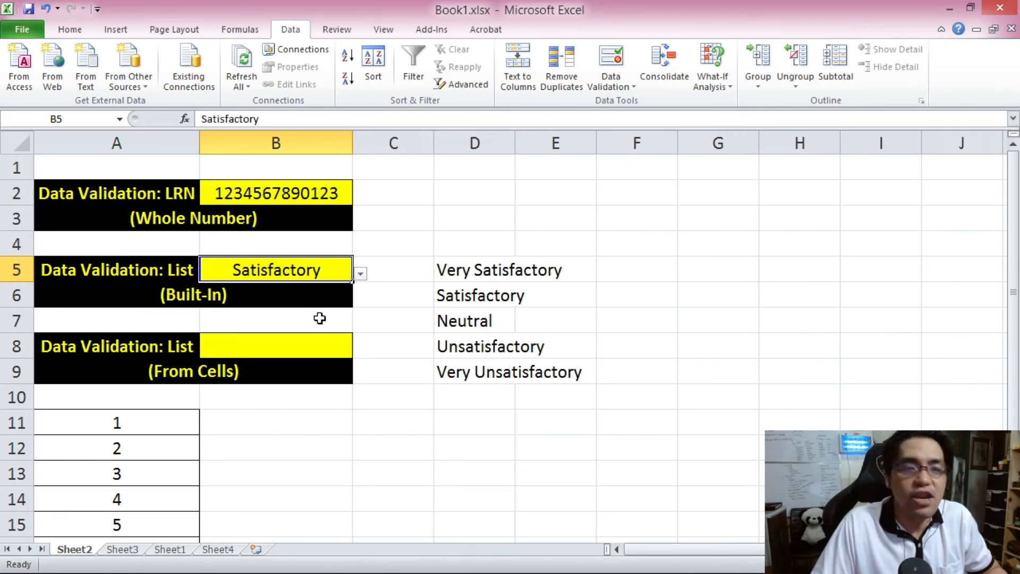
# Test the built-in list rule by trying the unlisted text asdadadadasdasdadasd in B5, and cancel the entry.
pyautogui.write('asdadadadasdasdadasd')
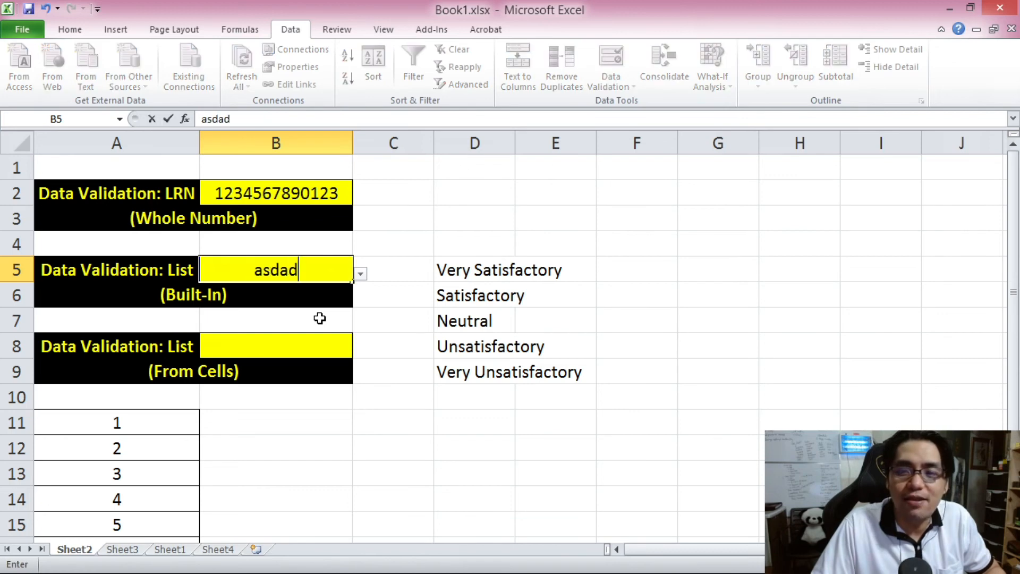
pyautogui.click(313, 334)
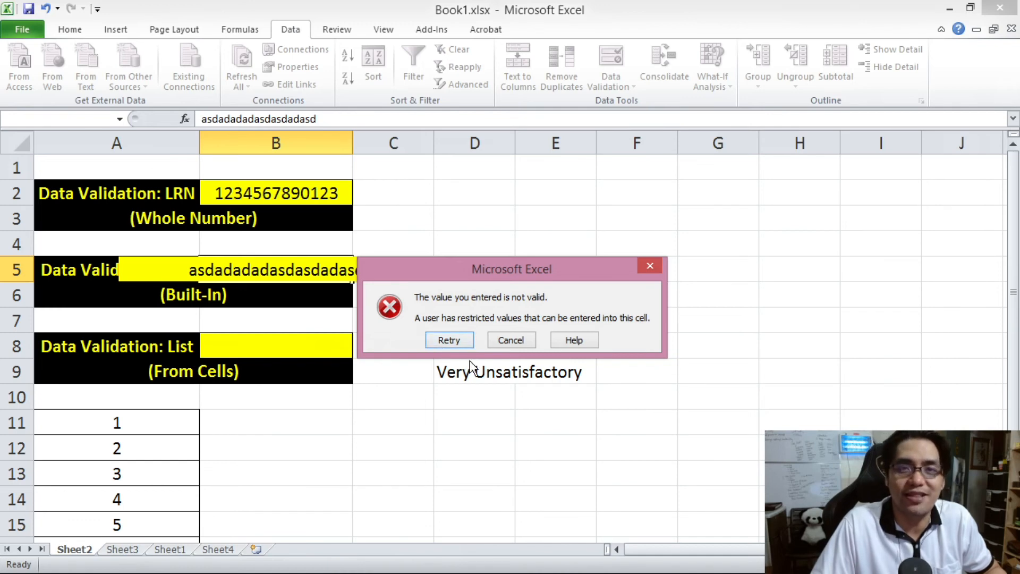
pyautogui.press('Escape')
pyautogui.click(284, 269)
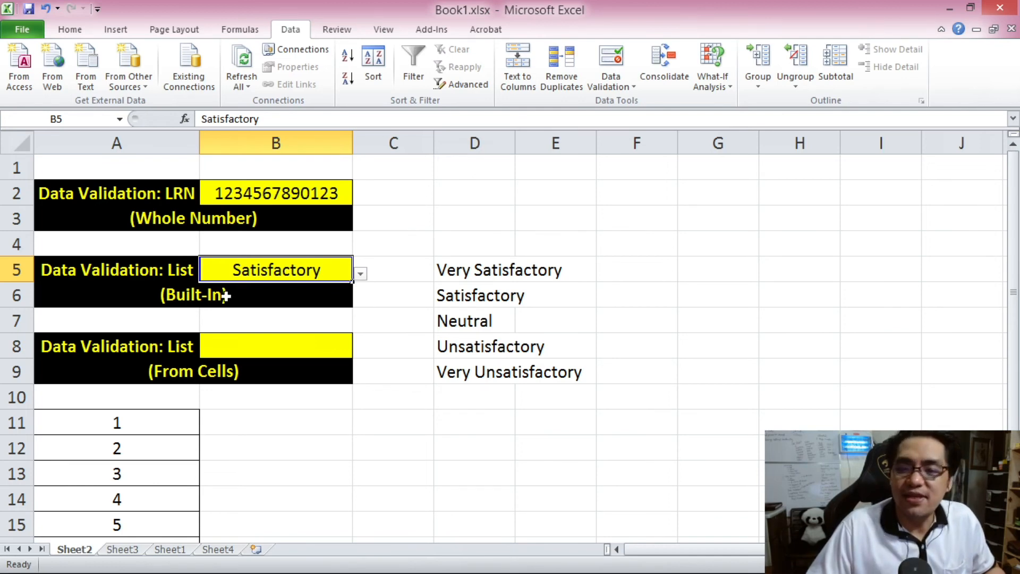
# Open data validation for the From Cells list cell B8 and set the rule to allow a List.
pyautogui.click(273, 344)
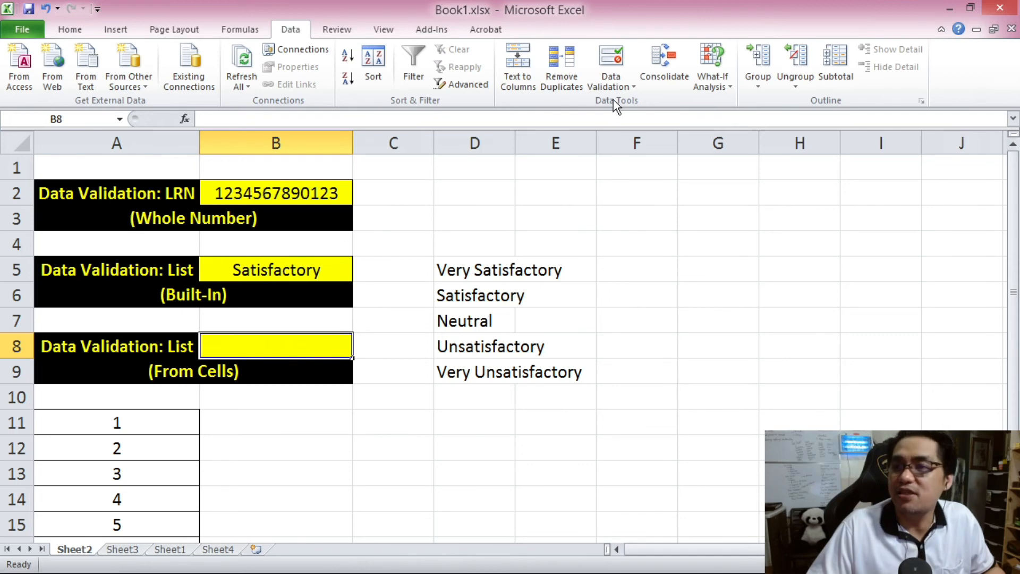
pyautogui.click(611, 59)
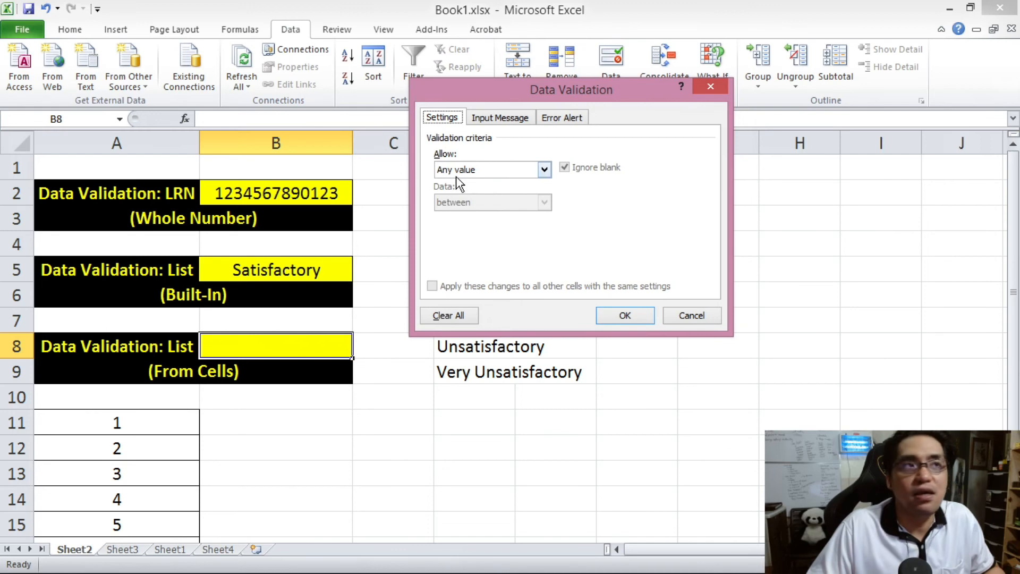
pyautogui.click(481, 168)
pyautogui.click(470, 205)
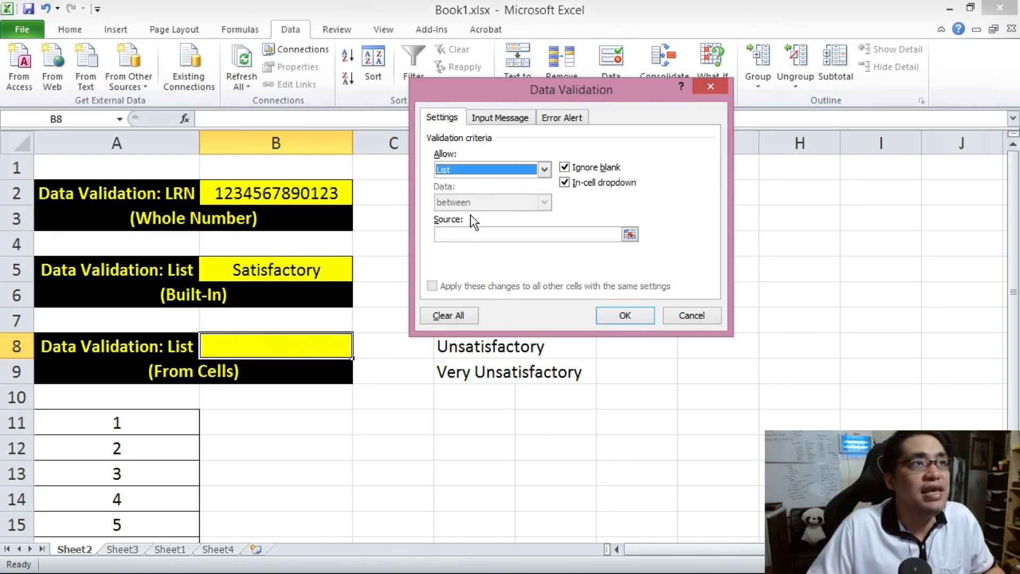
# Use the numbers in A11:A20 as the source of B8's list rule and apply it.
pyautogui.click(487, 234)
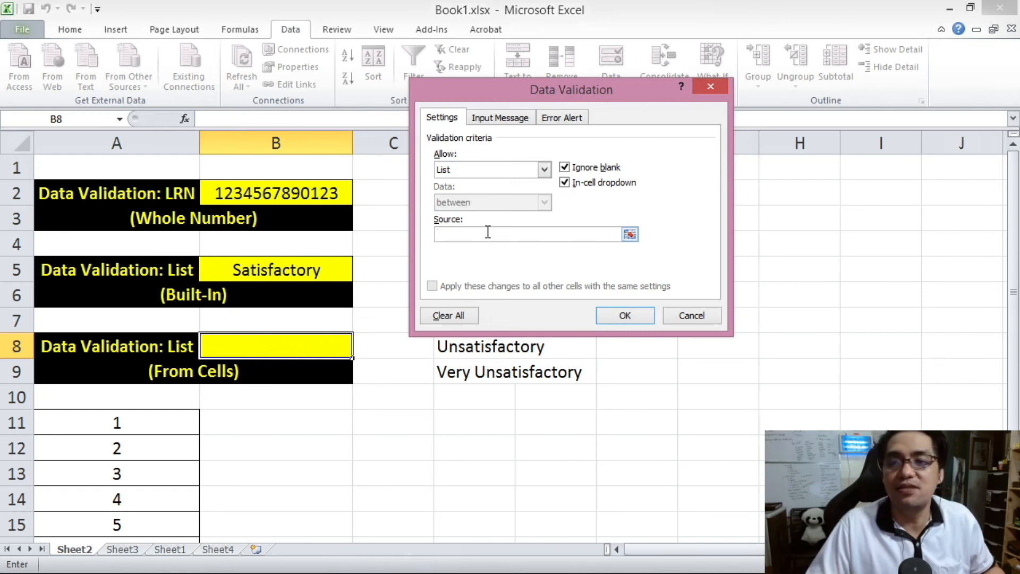
pyautogui.click(630, 235)
pyautogui.moveTo(1014, 245); pyautogui.dragTo(1012, 367)
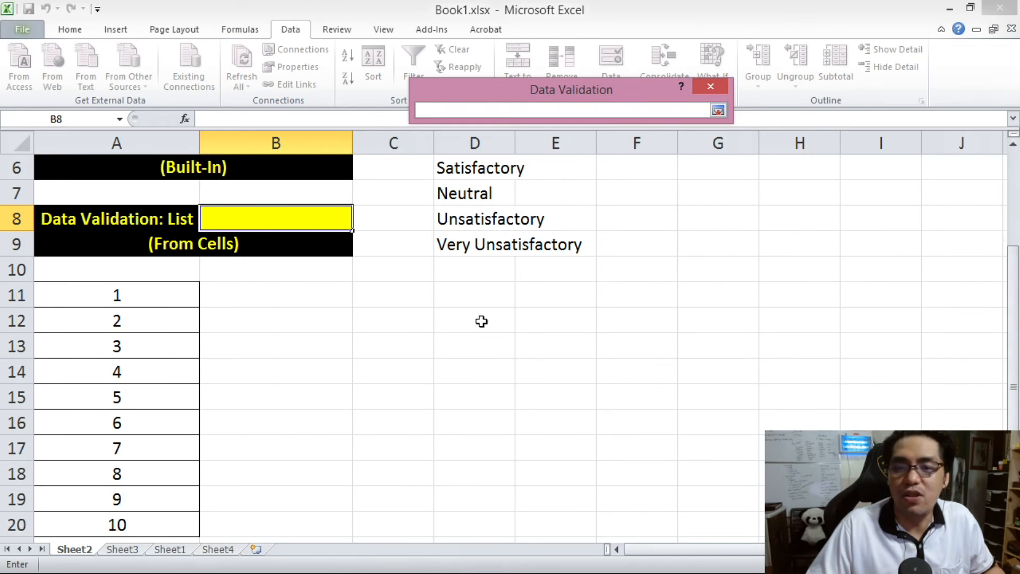
pyautogui.moveTo(153, 292); pyautogui.dragTo(148, 521)
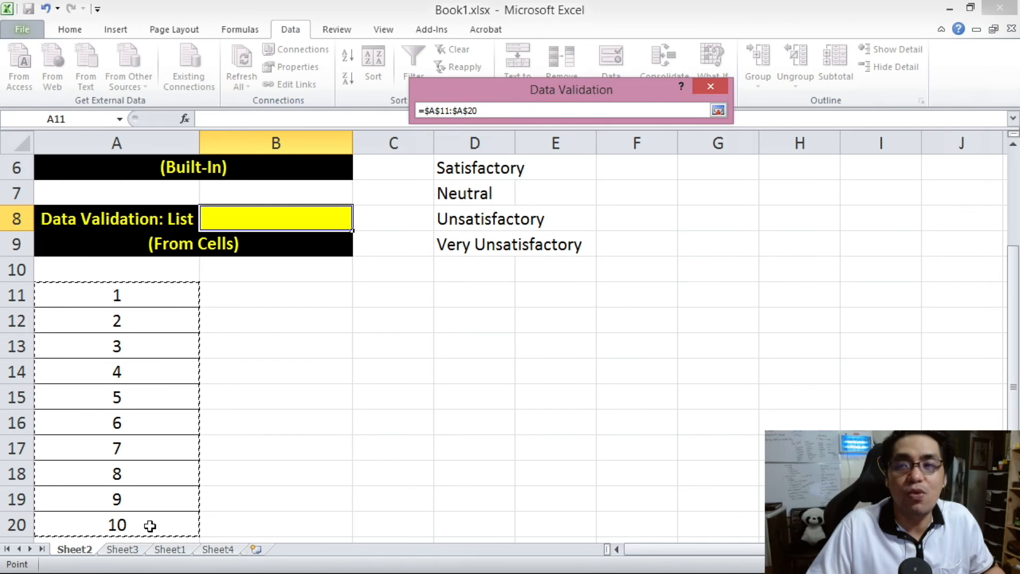
pyautogui.click(719, 111)
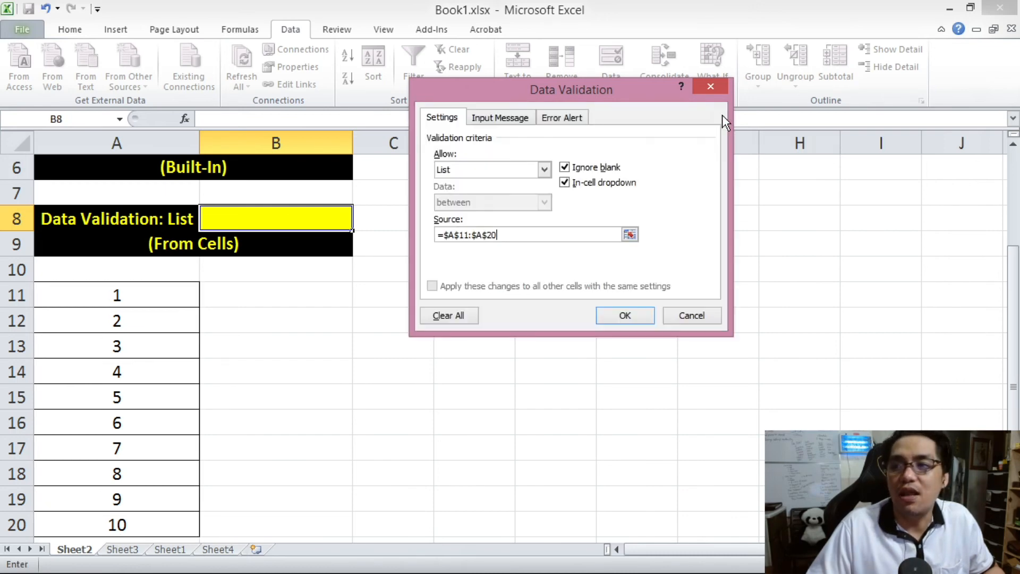
pyautogui.click(627, 315)
pyautogui.click(316, 344)
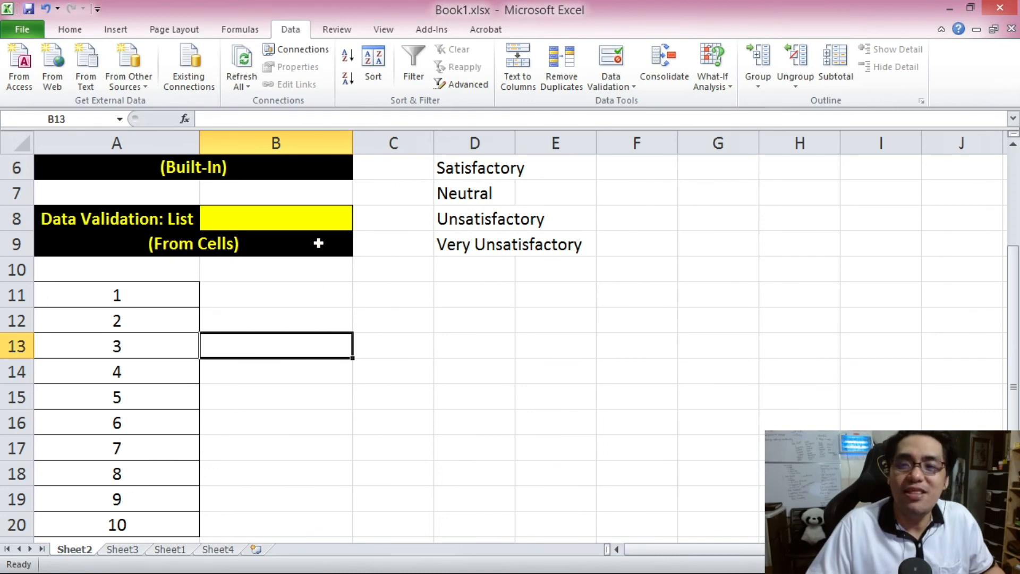
# Try out the dropdown list in B8 against the source numbers and choose 7.
pyautogui.click(332, 221)
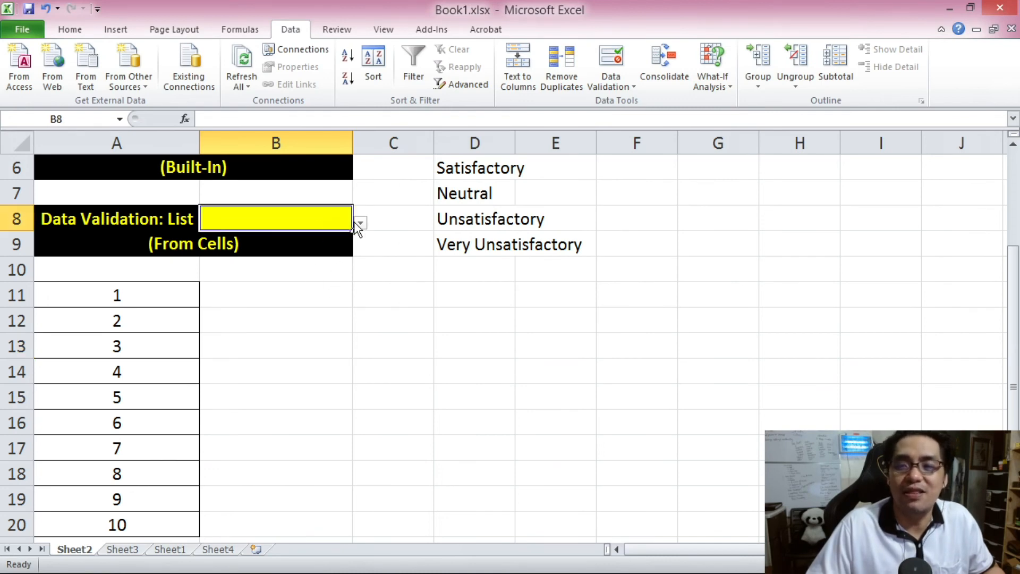
pyautogui.click(360, 223)
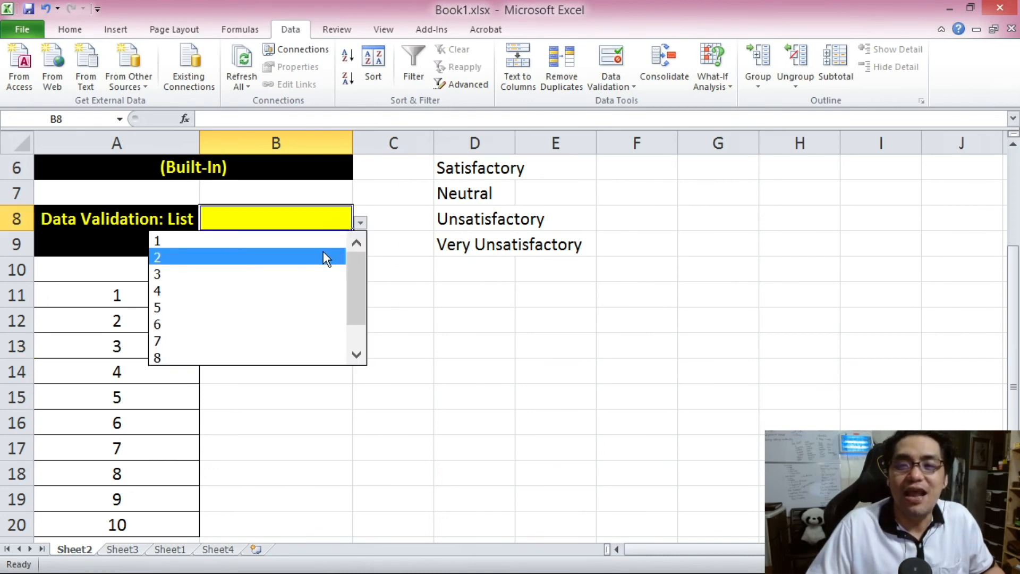
pyautogui.moveTo(354, 289); pyautogui.dragTo(351, 261)
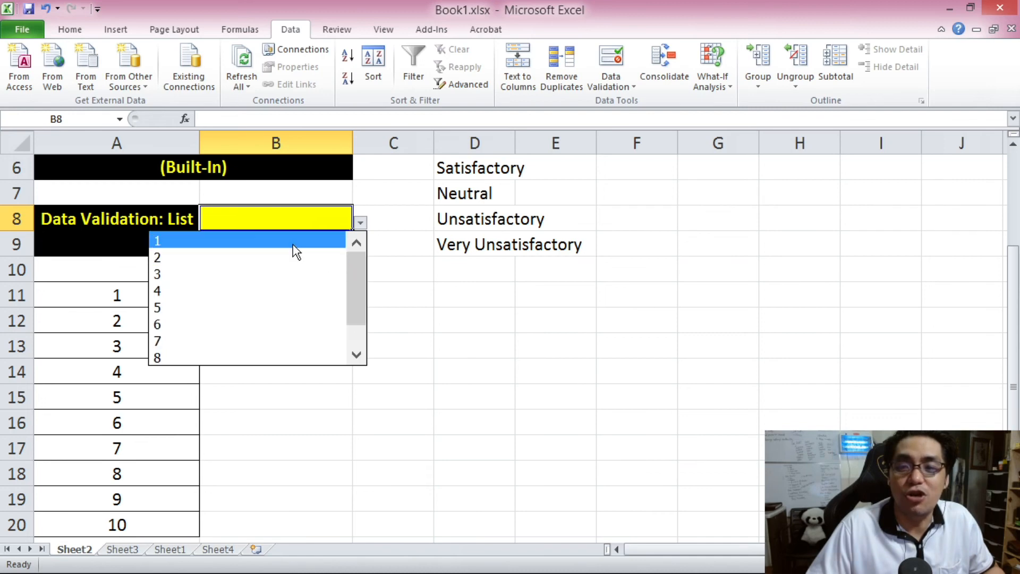
pyautogui.click(293, 273)
pyautogui.moveTo(178, 289); pyautogui.dragTo(149, 513)
pyautogui.click(334, 219)
pyautogui.click(360, 223)
pyautogui.click(315, 307)
pyautogui.click(287, 268)
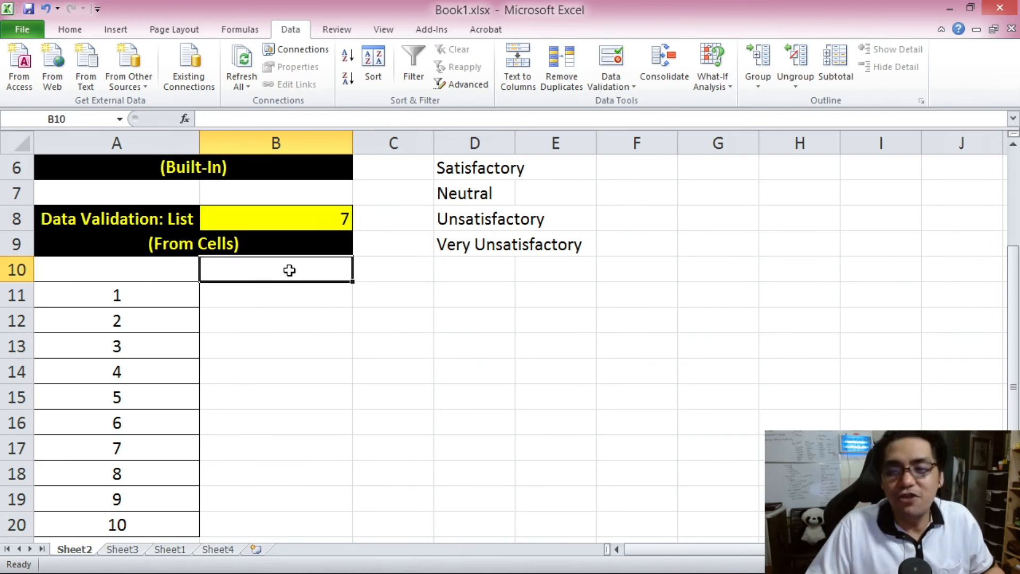
# Test the From Cells list rule by trying the unlisted value 21 in B8, and cancel the entry.
pyautogui.click(301, 217)
pyautogui.moveTo(154, 296); pyautogui.dragTo(178, 524)
pyautogui.click(275, 216)
pyautogui.write('21')
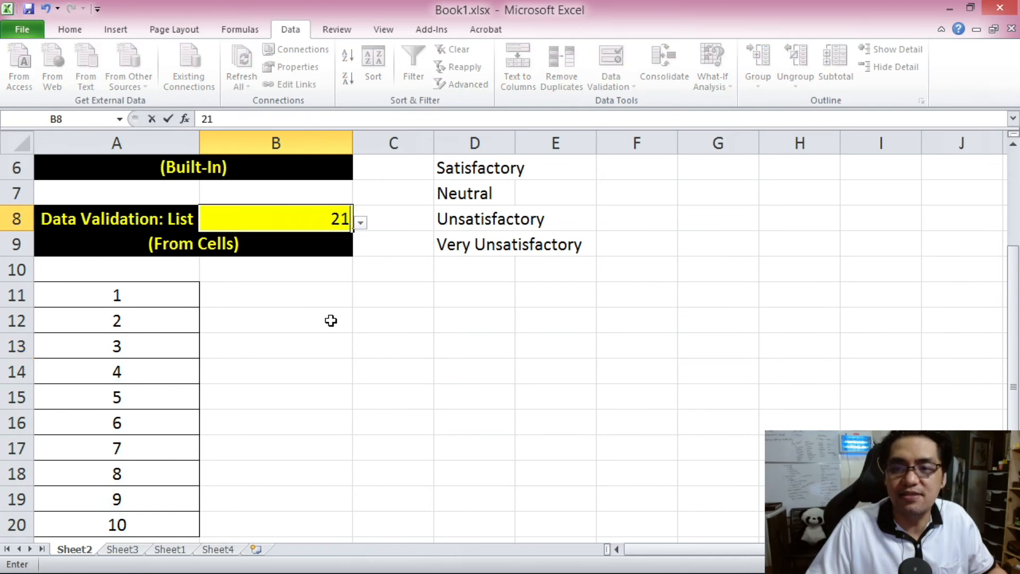
pyautogui.press('Return')
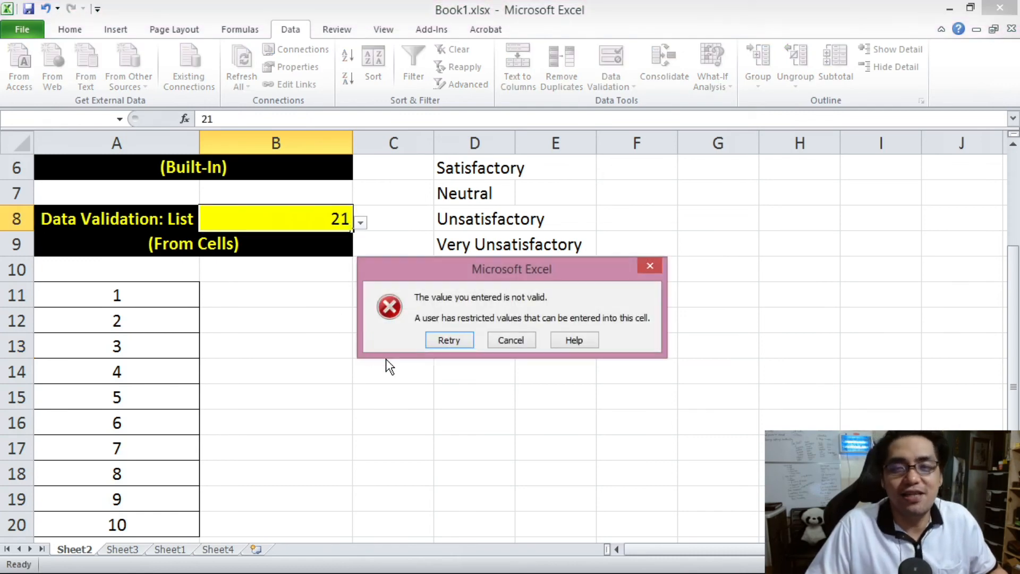
pyautogui.click(509, 341)
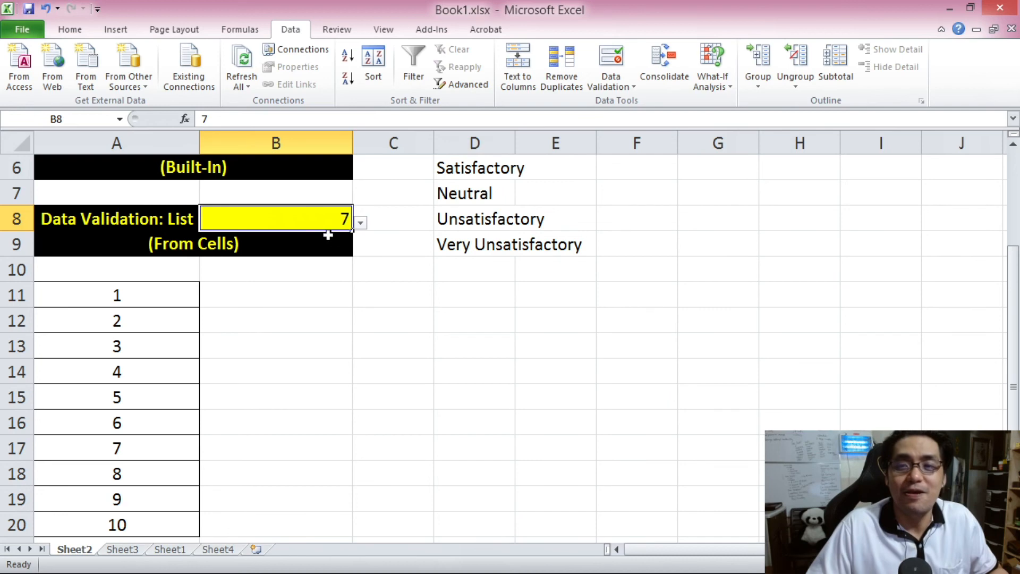
# Review the source numbers in A11:A20 and the choices offered by B8's dropdown list.
pyautogui.moveTo(167, 303); pyautogui.dragTo(150, 522)
pyautogui.click(332, 215)
pyautogui.click(361, 223)
pyautogui.scroll(1, 355, 266)
pyautogui.scroll(-1, 353, 308)
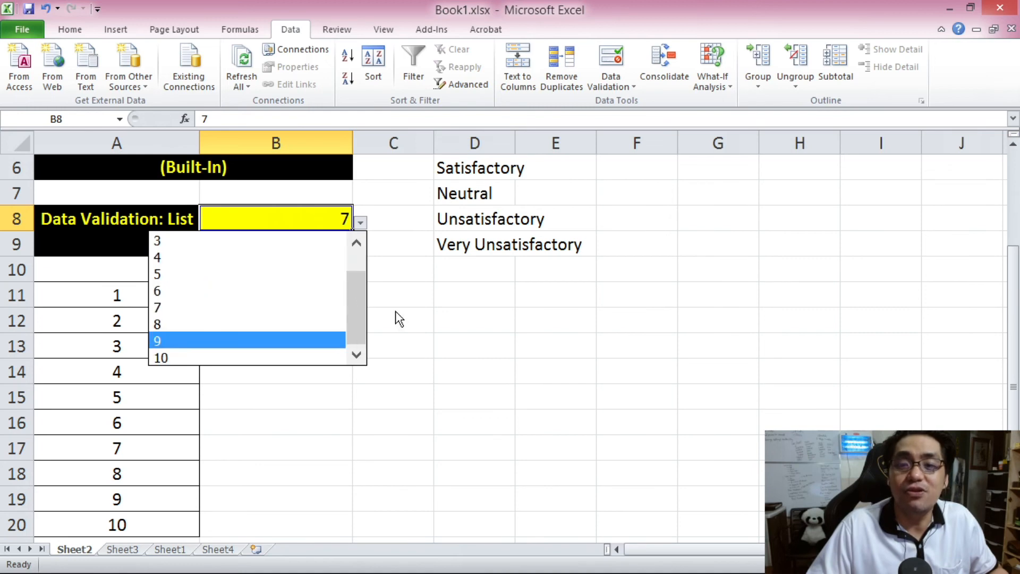
# Replace the source numbers in A11:A20 with the series 21 to 30.
pyautogui.click(182, 304)
pyautogui.click(164, 296)
pyautogui.write('21')
pyautogui.press('Return')
pyautogui.write('22')
pyautogui.click(235, 344)
pyautogui.moveTo(170, 296); pyautogui.dragTo(176, 528)
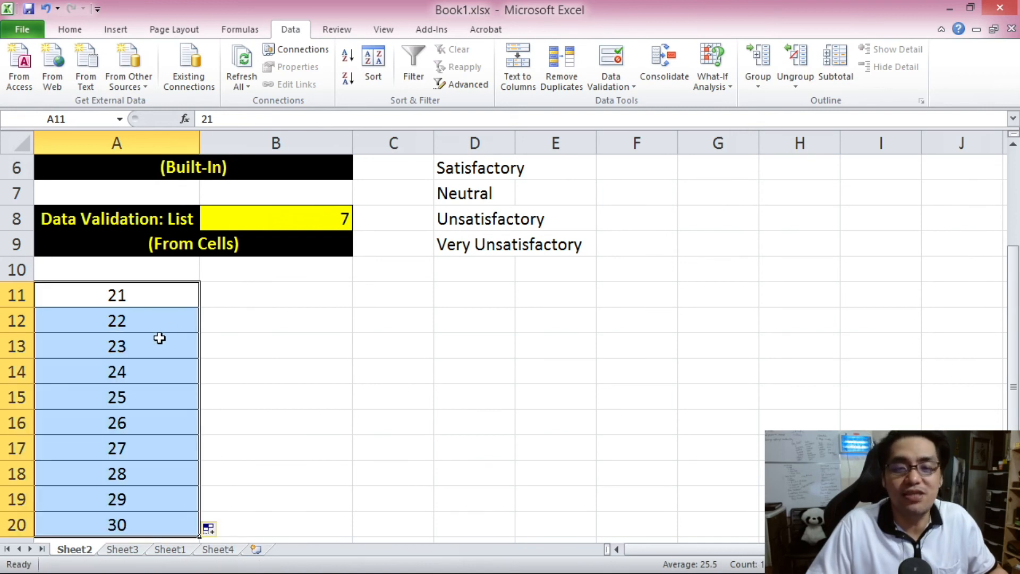
# Check B8's dropdown list against the changed source numbers without choosing a value.
pyautogui.click(326, 370)
pyautogui.click(347, 216)
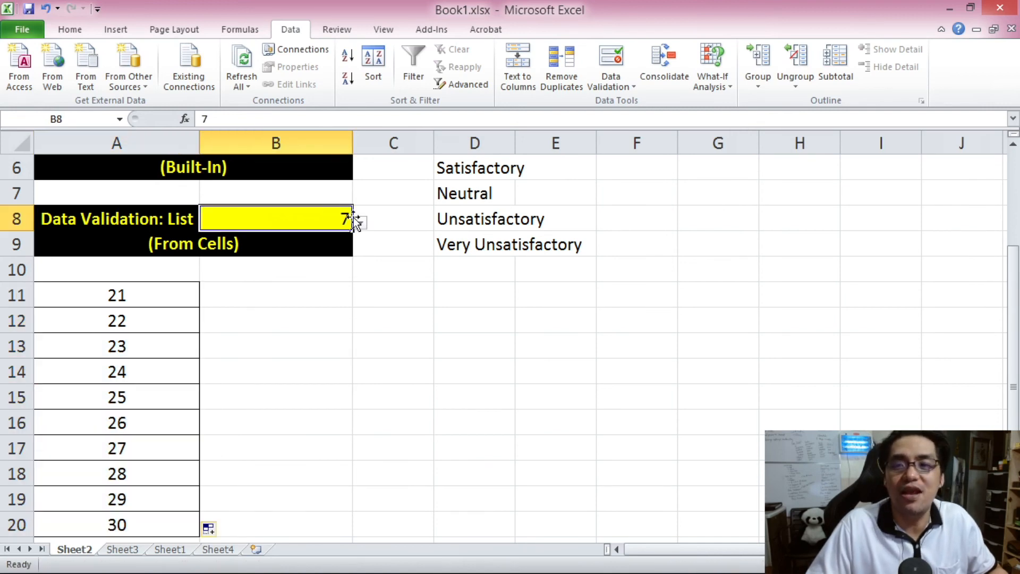
pyautogui.click(361, 222)
pyautogui.moveTo(356, 281); pyautogui.dragTo(275, 244)
pyautogui.moveTo(353, 276); pyautogui.dragTo(353, 296)
pyautogui.click(426, 332)
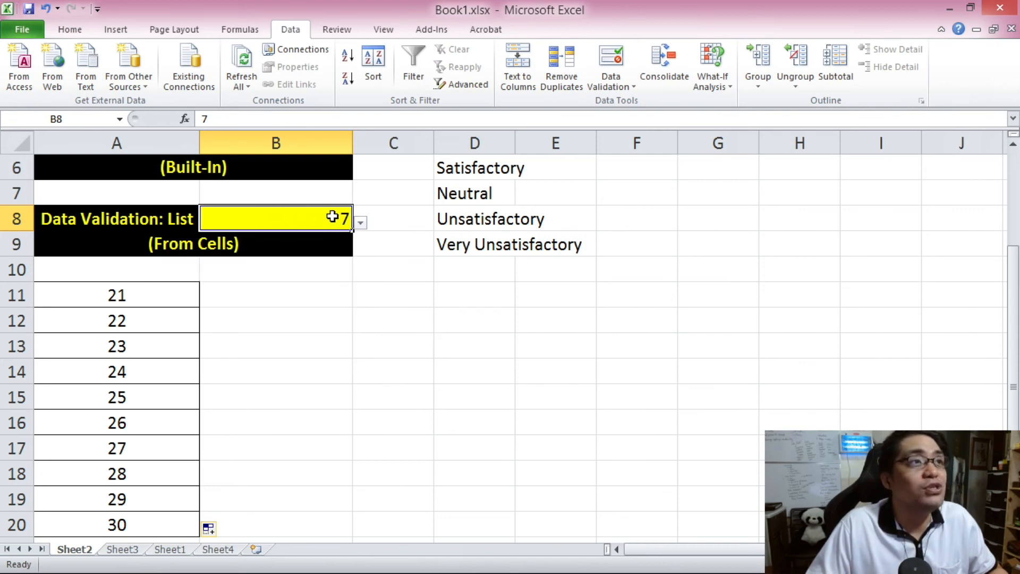
# Test B8's list rule by trying the unlisted value 1, cancel the entry, and review the source range A11:A20.
pyautogui.write('1')
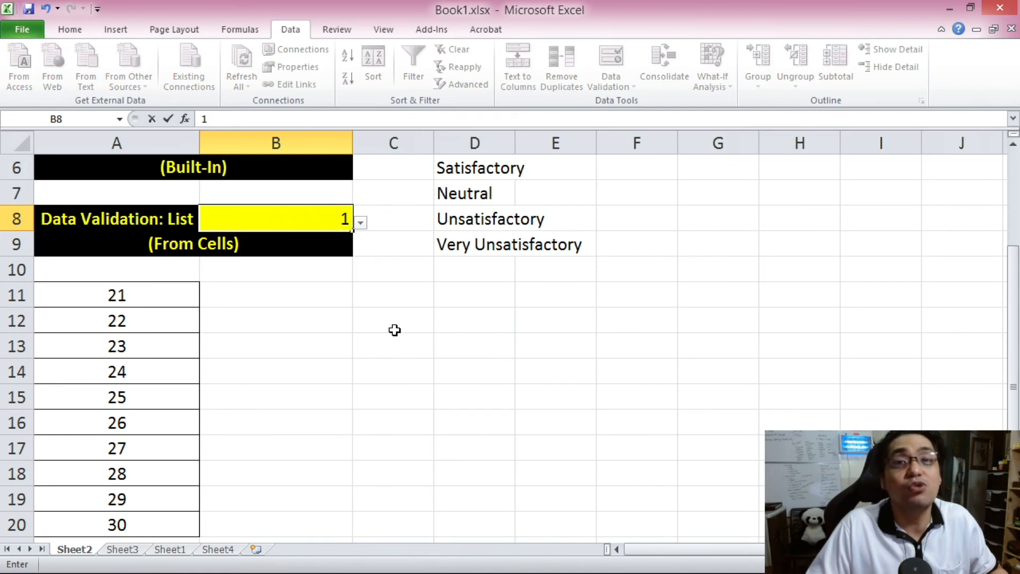
pyautogui.press('Return')
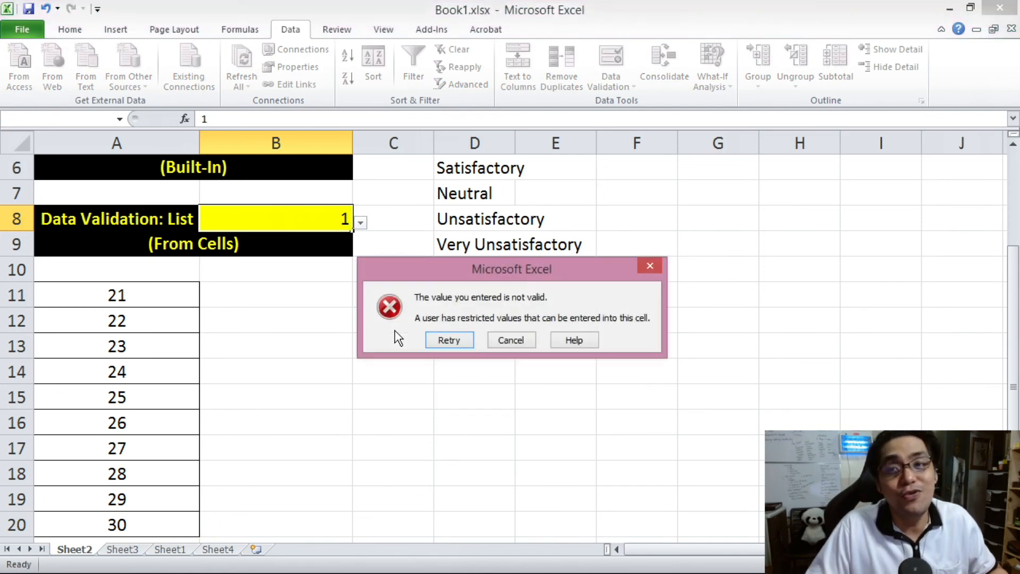
pyautogui.click(511, 340)
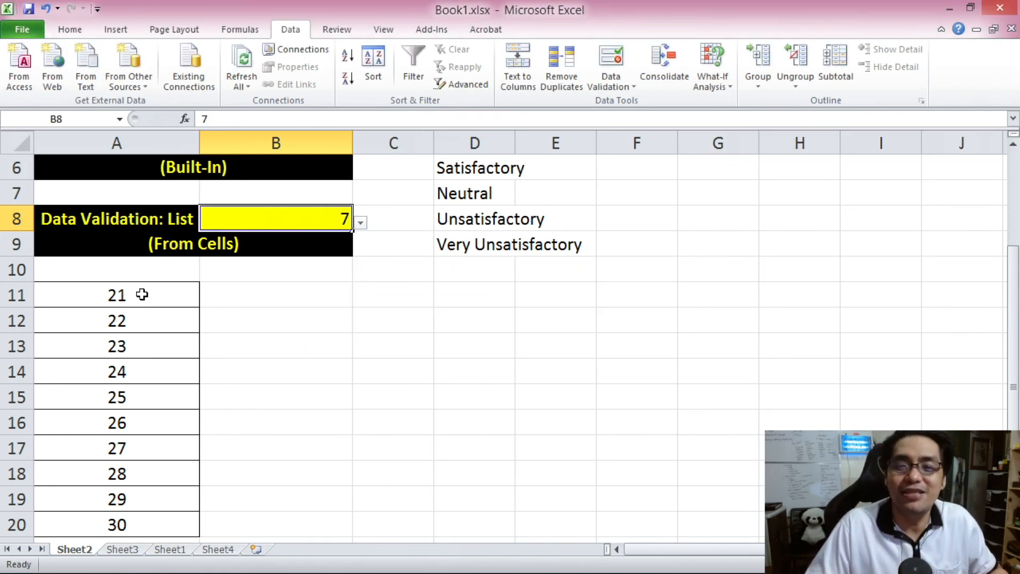
pyautogui.moveTo(139, 290); pyautogui.dragTo(155, 524)
pyautogui.click(304, 340)
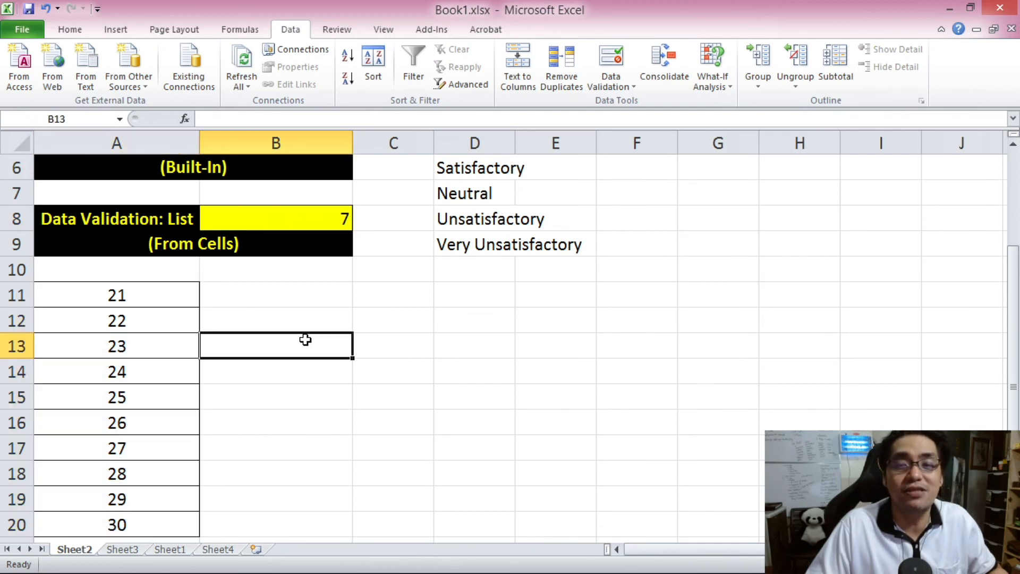
pyautogui.scroll(2, 305, 319)
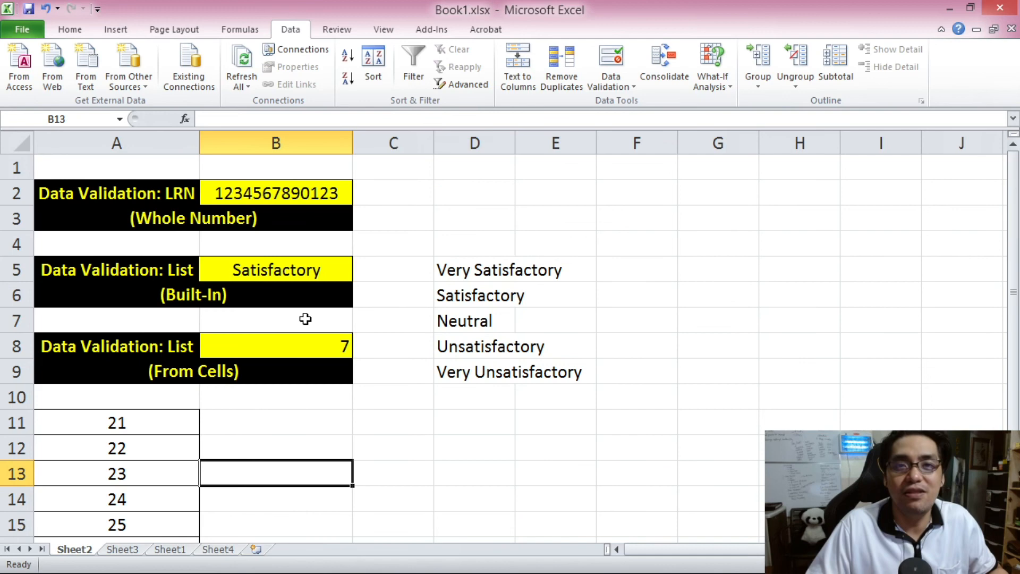
pyautogui.press('Up')
pyautogui.press('Up')
pyautogui.press('Up')
pyautogui.press('Up')
pyautogui.press('Up')
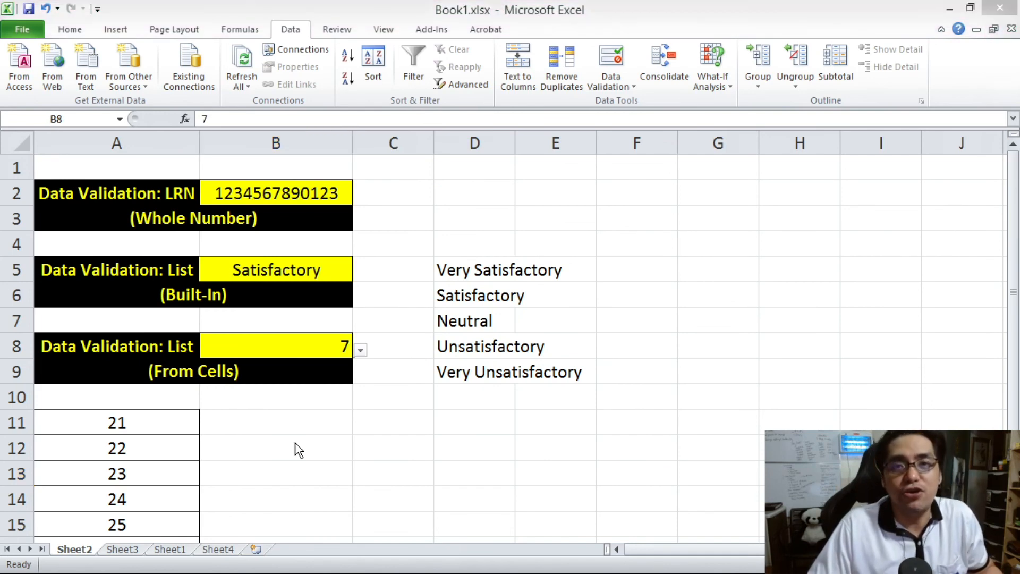
pyautogui.click(295, 443)
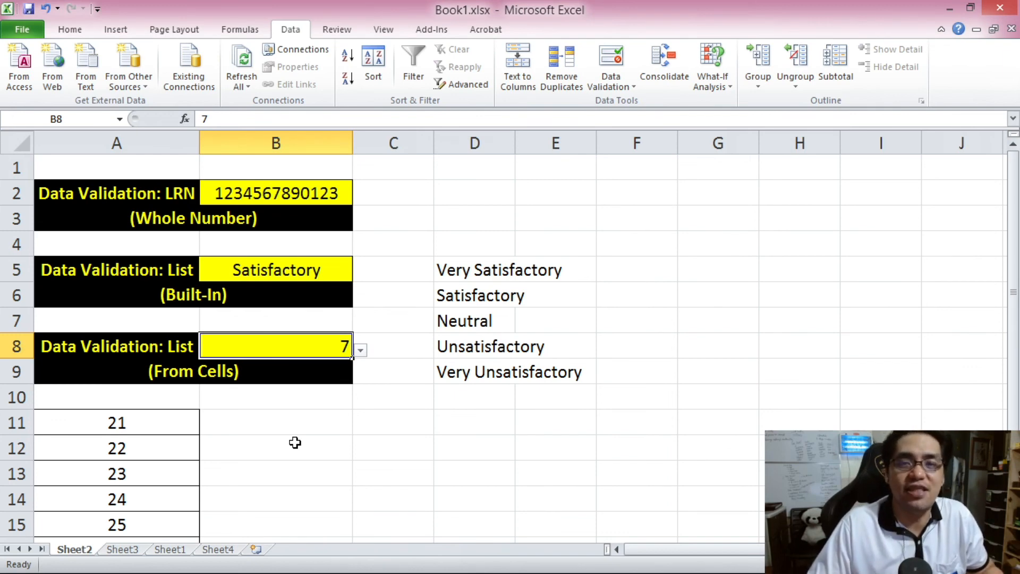
pyautogui.click(306, 441)
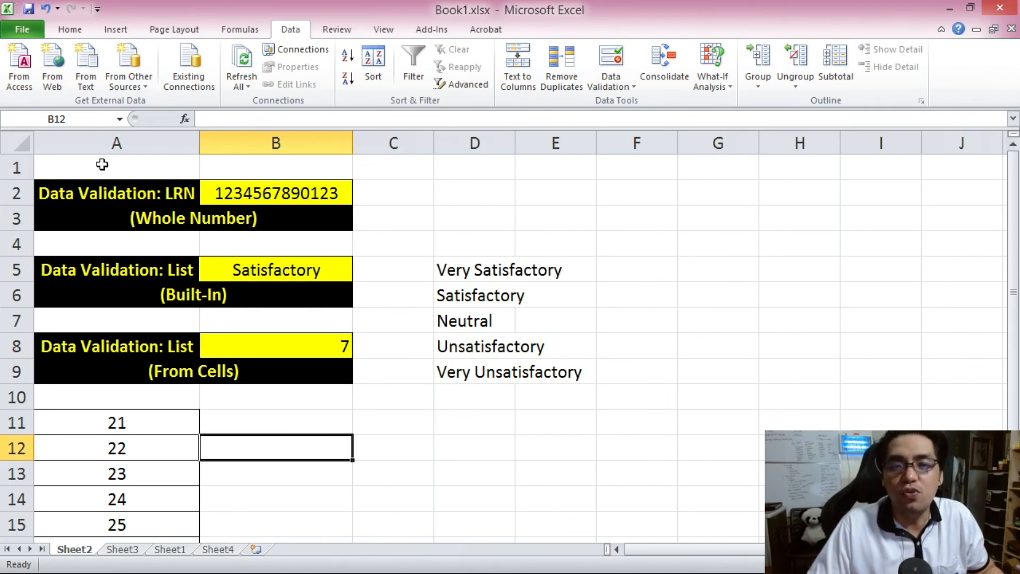
# Erase all data validation settings from the range A1:G14 and apply the cleared rules.
pyautogui.click(264, 194)
pyautogui.moveTo(168, 168); pyautogui.dragTo(744, 487)
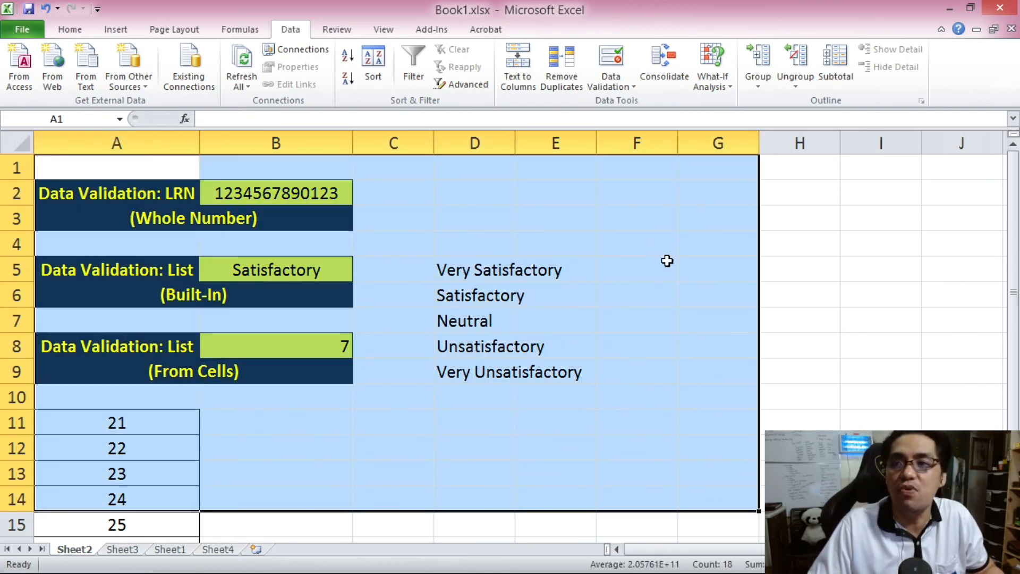
pyautogui.click(610, 59)
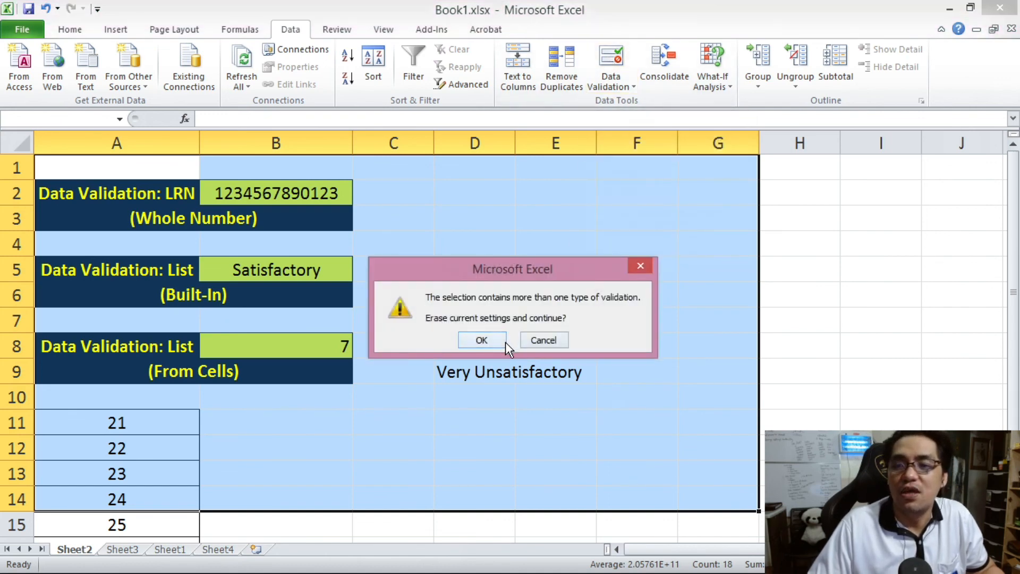
pyautogui.moveTo(483, 269); pyautogui.dragTo(394, 147)
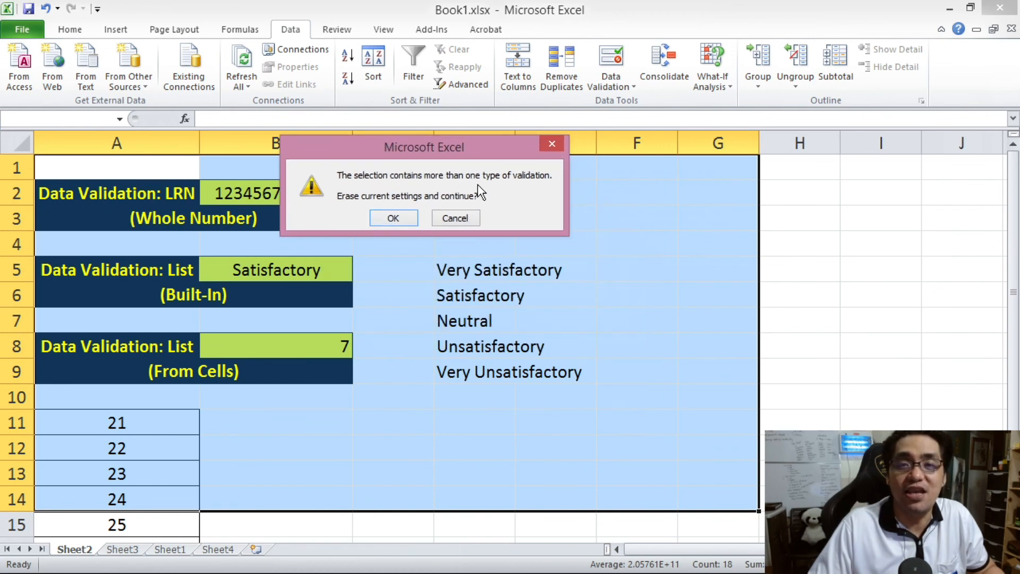
pyautogui.click(394, 217)
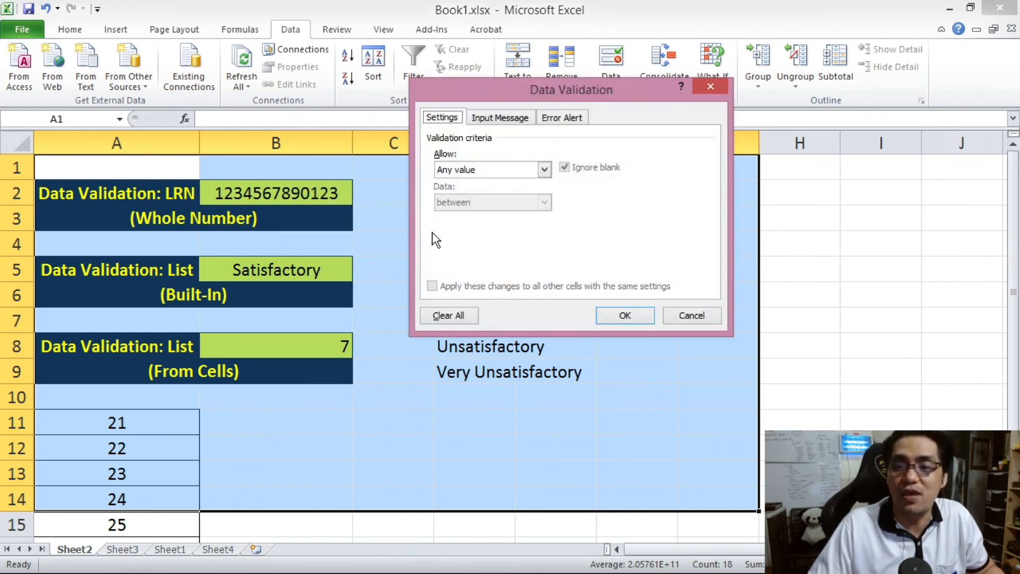
pyautogui.click(467, 318)
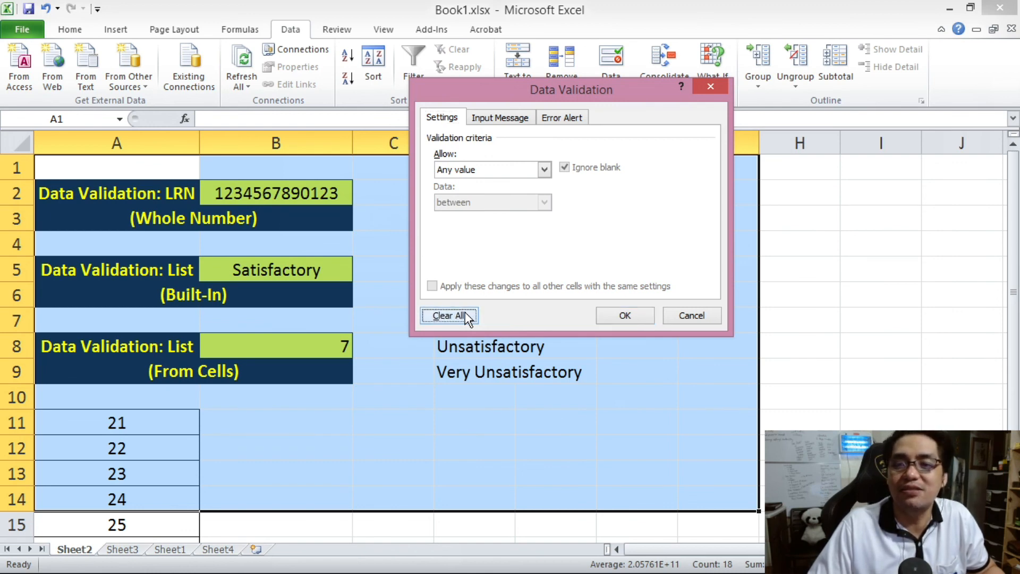
pyautogui.click(631, 316)
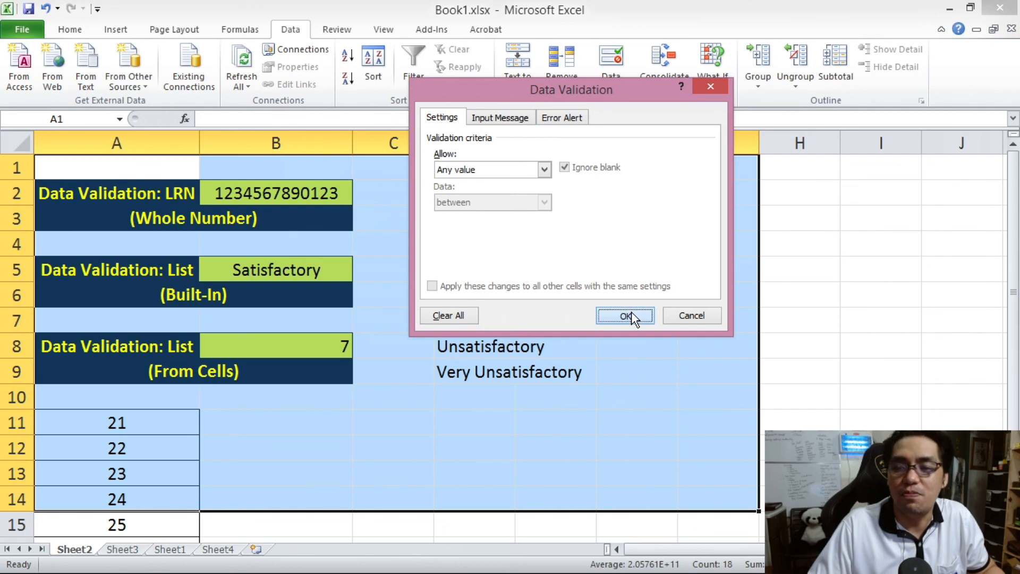
# Test the unrestricted cells by entering adada in B8 and B5, and adadada in B2.
pyautogui.click(334, 274)
pyautogui.click(318, 352)
pyautogui.write('ada')
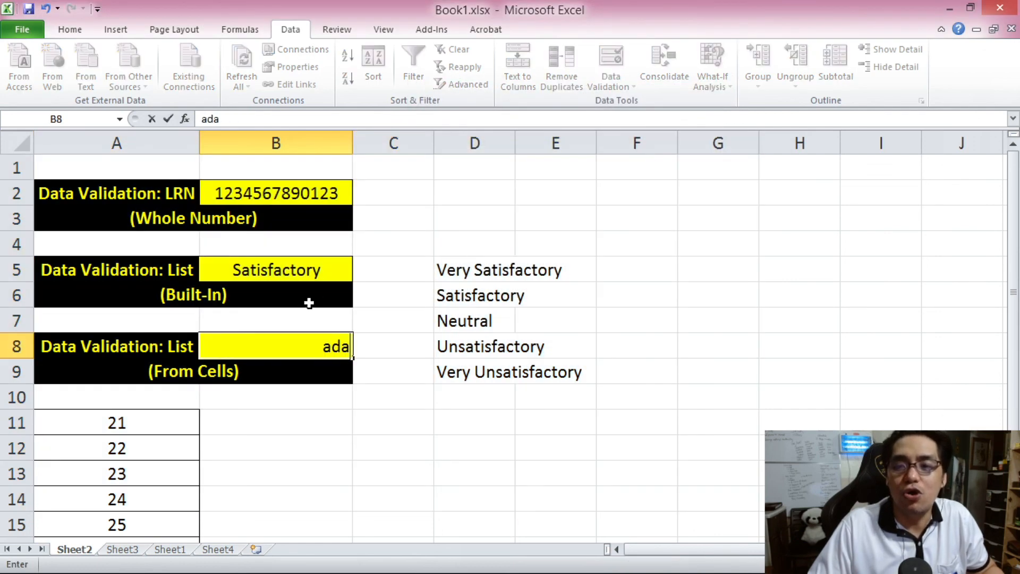
pyautogui.write('da')
pyautogui.click(303, 274)
pyautogui.write('adada')
pyautogui.click(304, 193)
pyautogui.write('adadada')
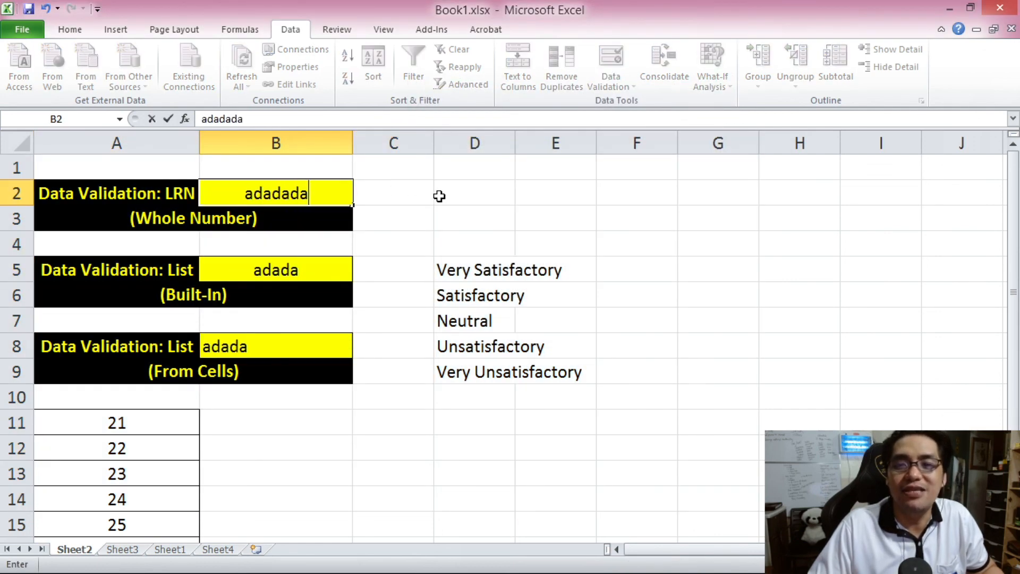
pyautogui.click(439, 194)
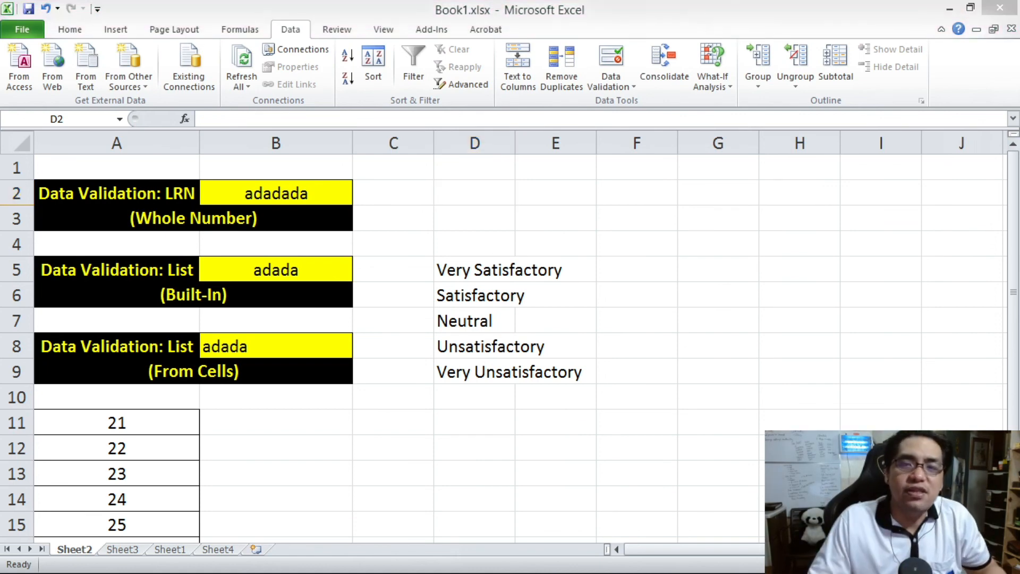
# Examine the comparison conditions available for a Whole number validation rule on B8, and cancel without applying it.
pyautogui.click(313, 348)
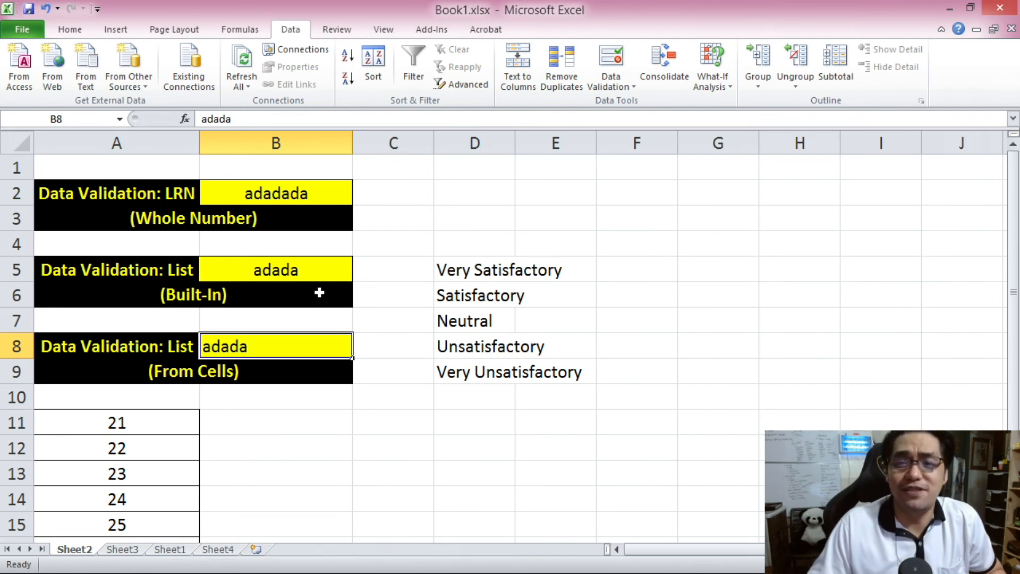
pyautogui.rightClick(323, 345)
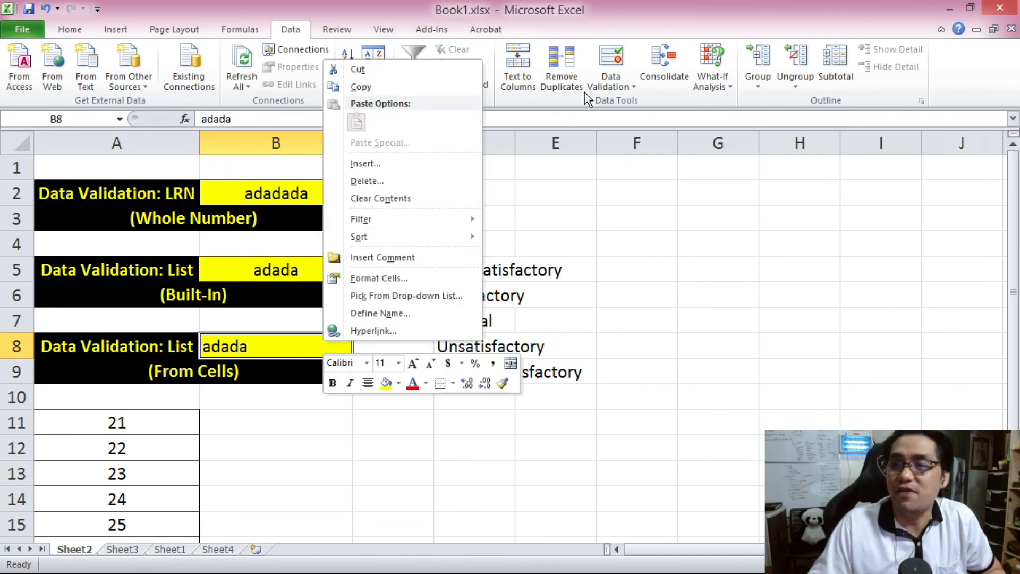
pyautogui.click(619, 53)
pyautogui.click(509, 169)
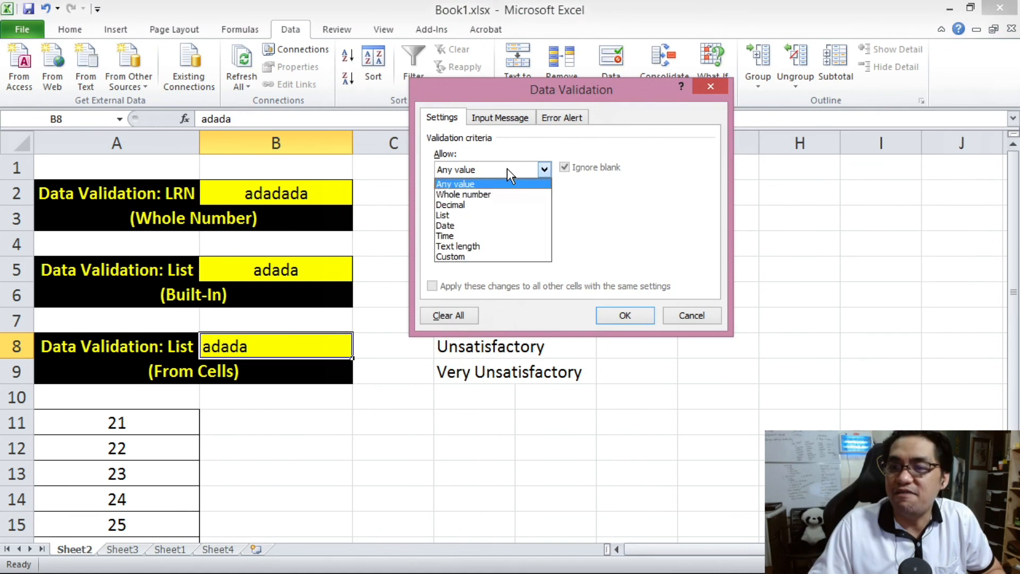
pyautogui.click(497, 194)
pyautogui.click(500, 202)
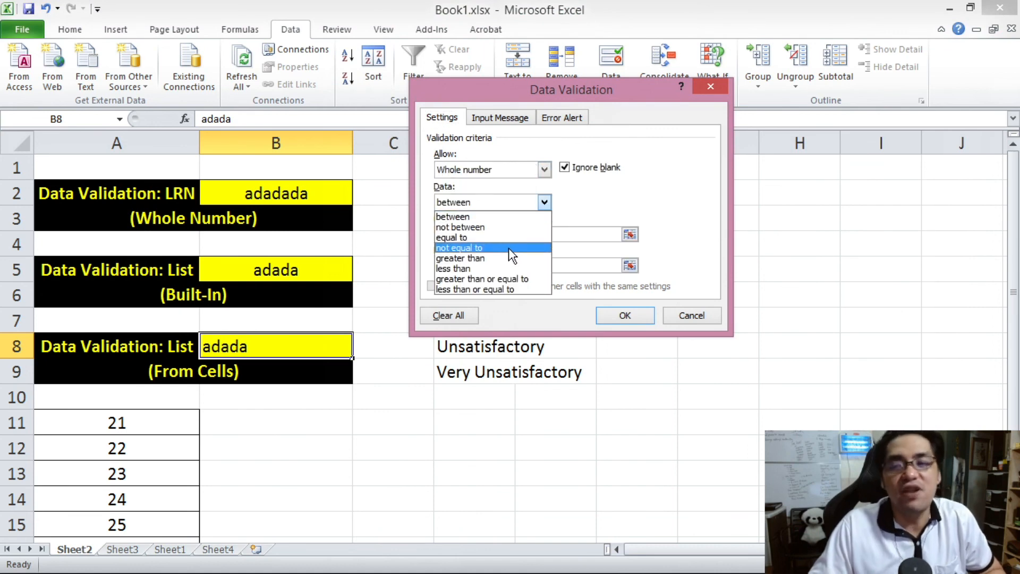
pyautogui.click(627, 175)
pyautogui.click(691, 315)
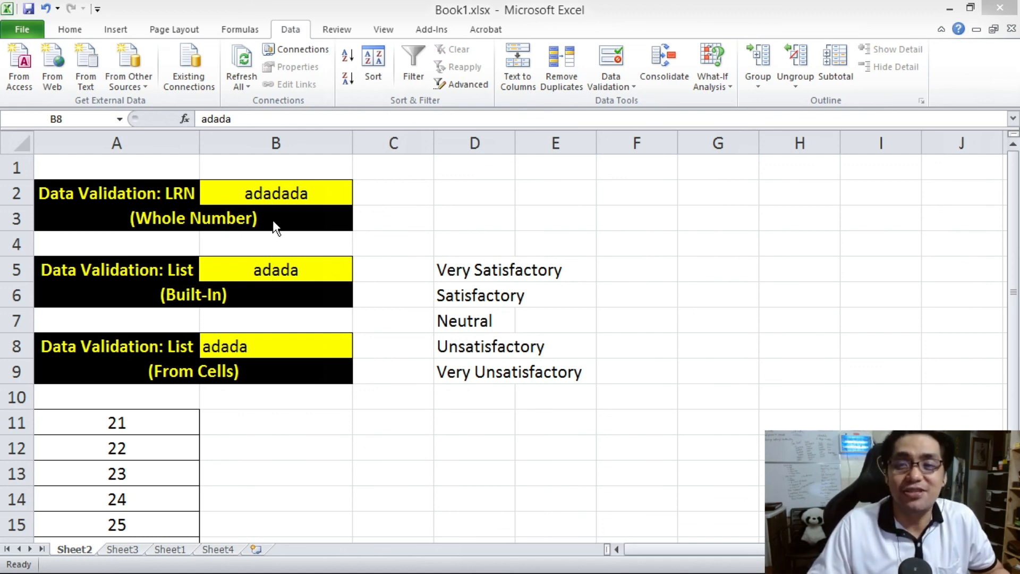
# Examine the Custom validation option and its formula setting for B2, and cancel without applying it.
pyautogui.click(276, 191)
pyautogui.click(624, 59)
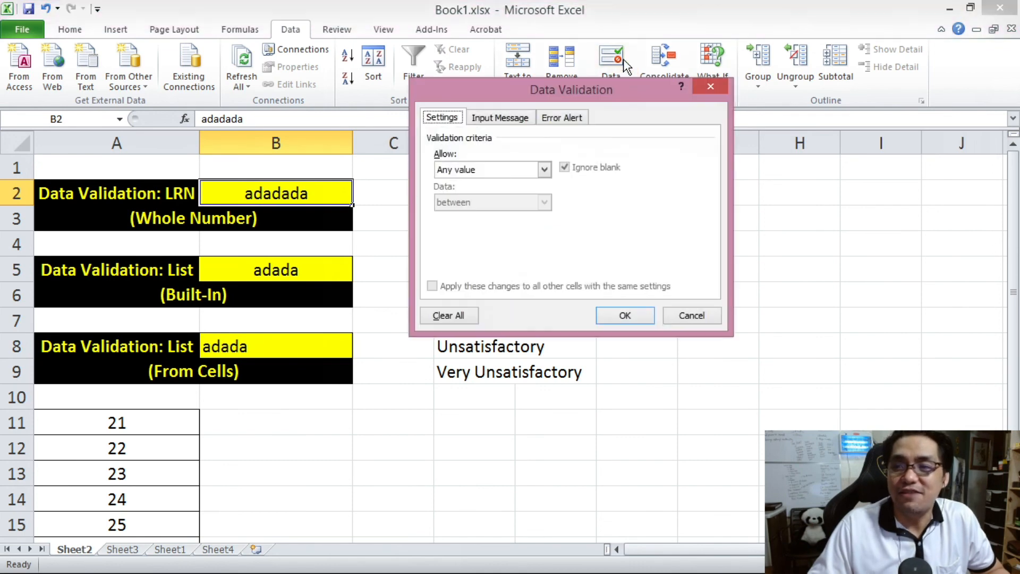
pyautogui.moveTo(608, 95); pyautogui.dragTo(584, 80)
pyautogui.click(505, 153)
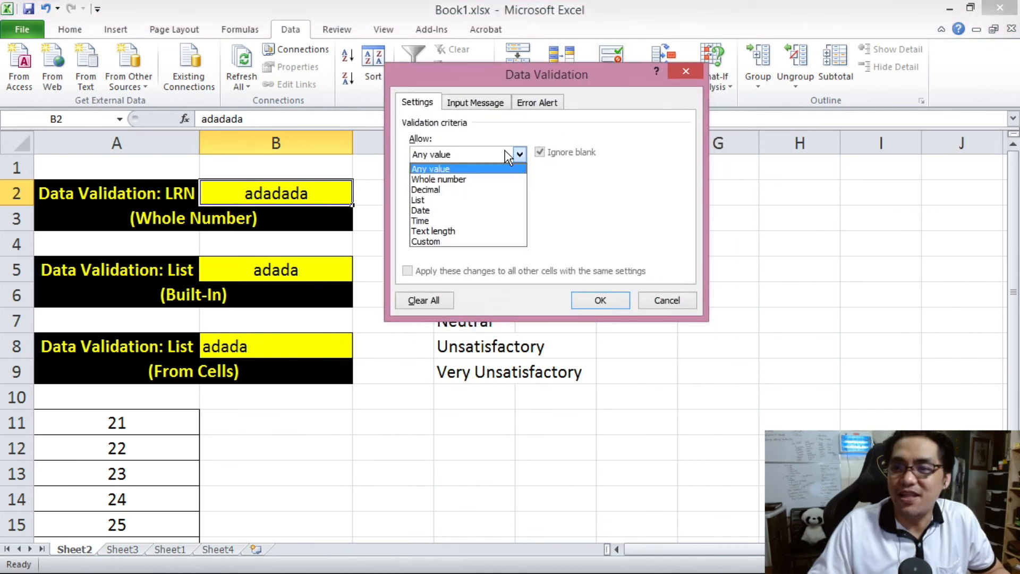
pyautogui.click(460, 242)
pyautogui.click(457, 220)
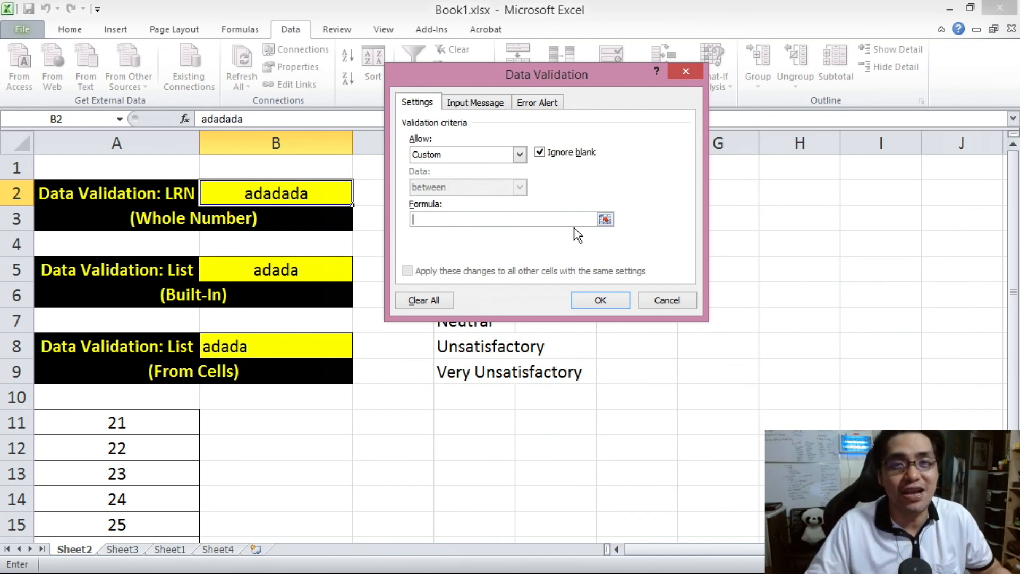
pyautogui.press('Escape')
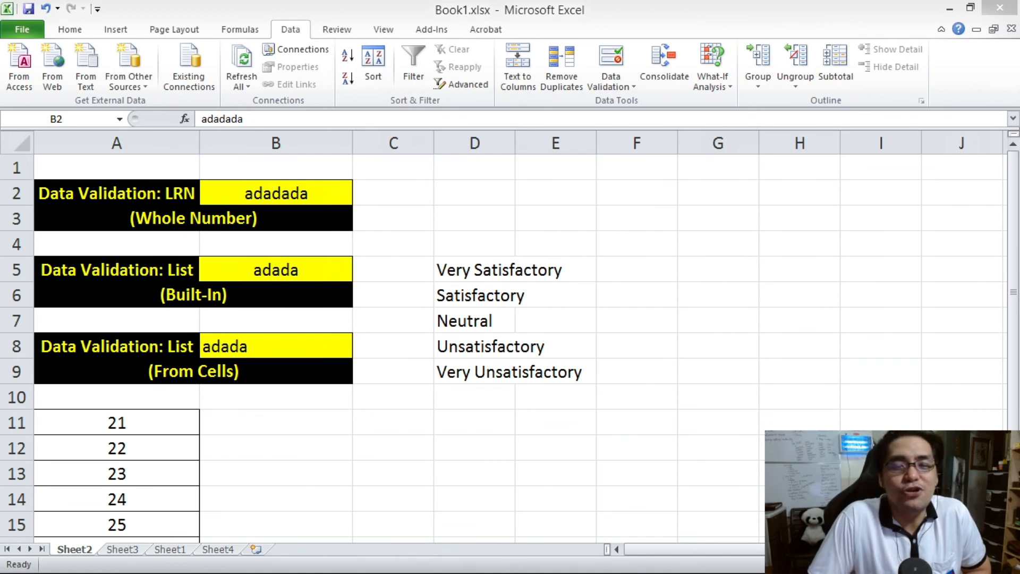